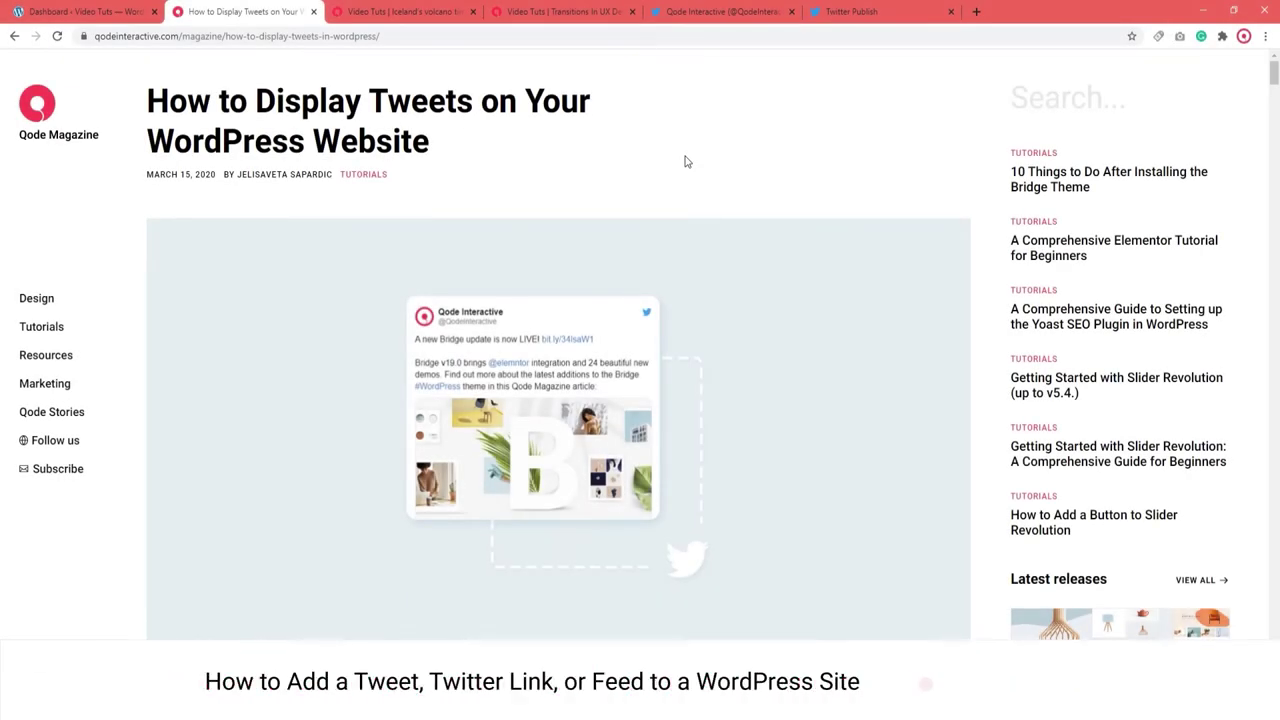
Read the Qode Magazine tweets tutorial, highlighting the article title and the 'Sidebar' heading
{"action": "left_click_drag", "start_coordinate": [148, 103], "coordinate": [425, 139]}
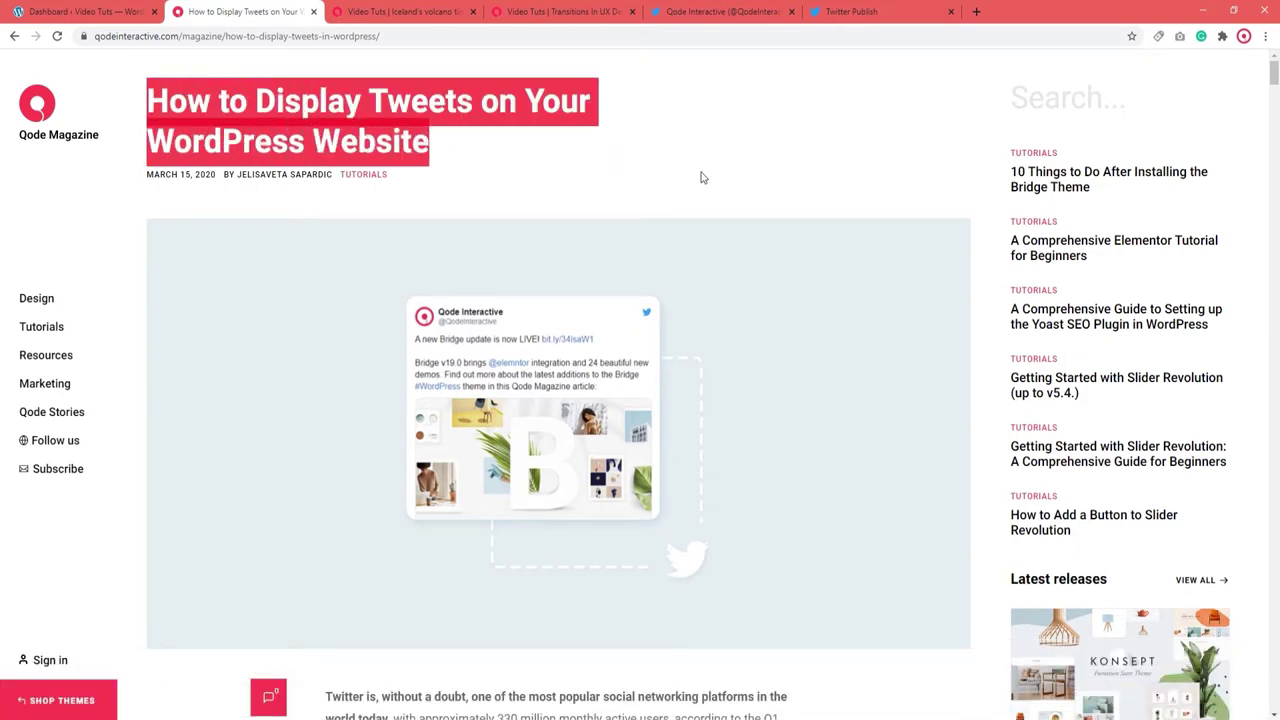
{"action": "left_click", "coordinate": [732, 184]}
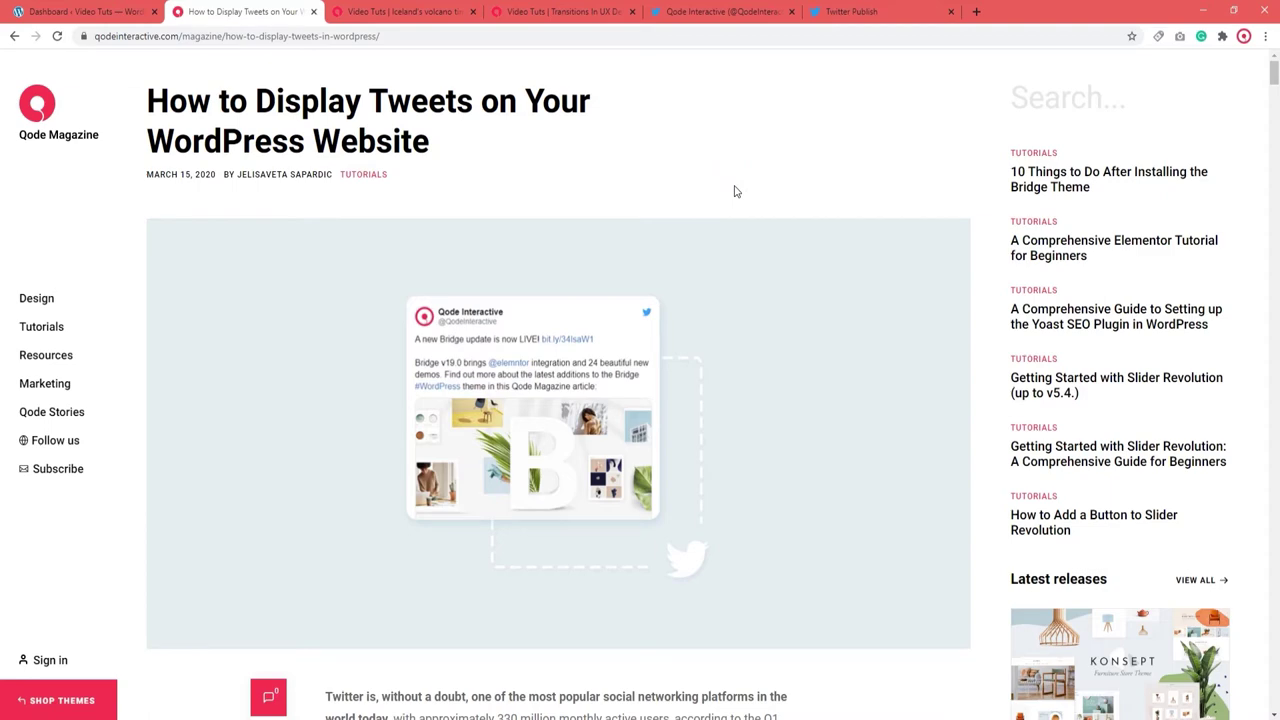
{"action": "scroll", "coordinate": [732, 200], "scroll_direction": "down", "scroll_amount": 3}
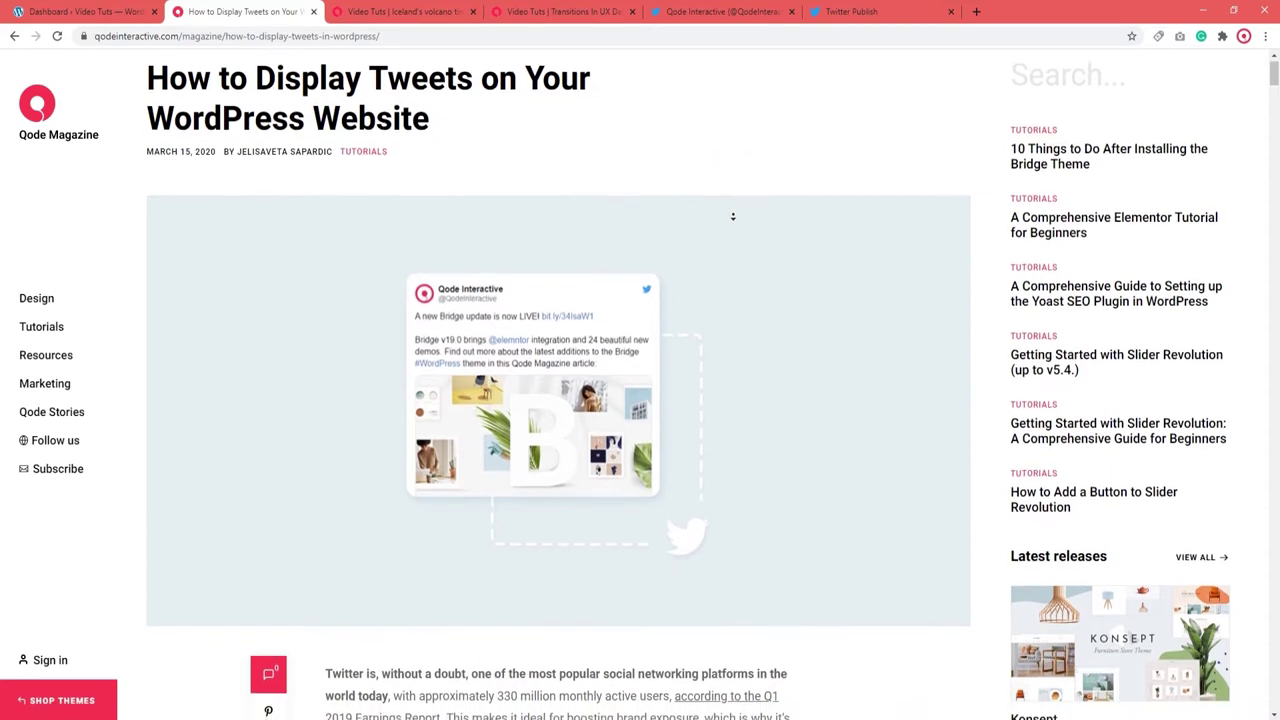
{"action": "scroll", "coordinate": [732, 228], "scroll_direction": "down", "scroll_amount": 5}
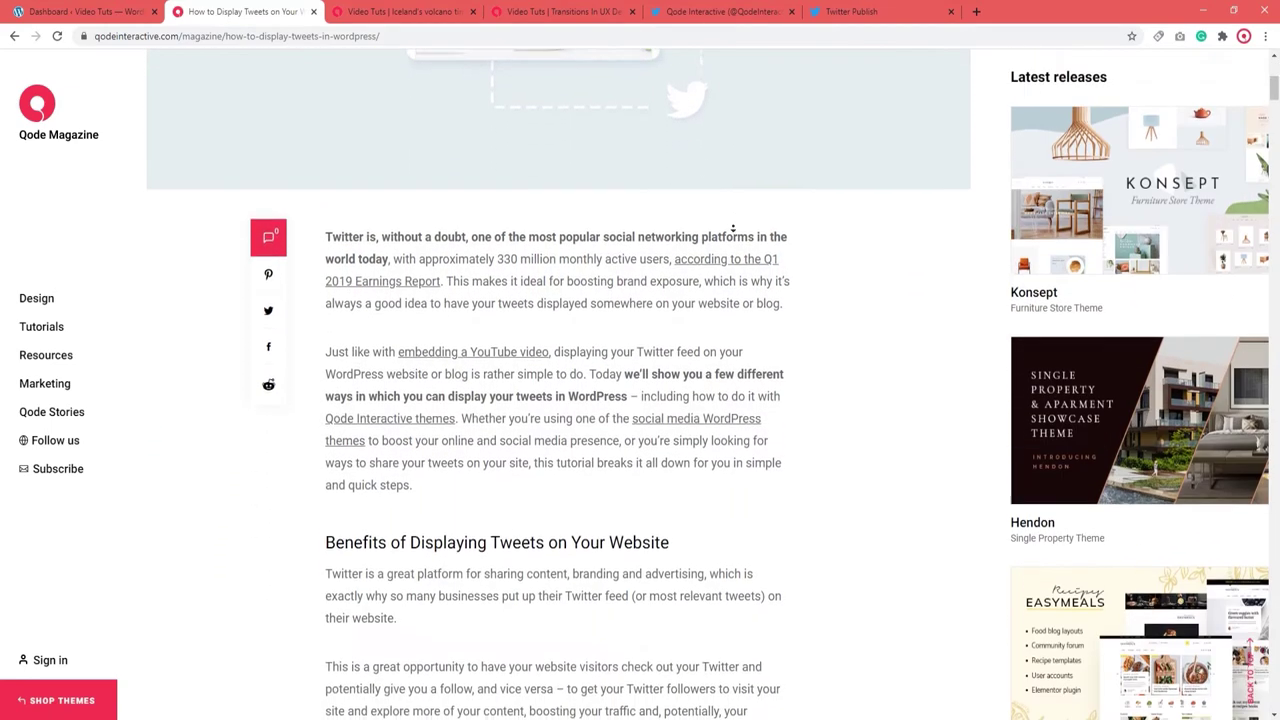
{"action": "scroll", "coordinate": [733, 228], "scroll_direction": "down", "scroll_amount": 5}
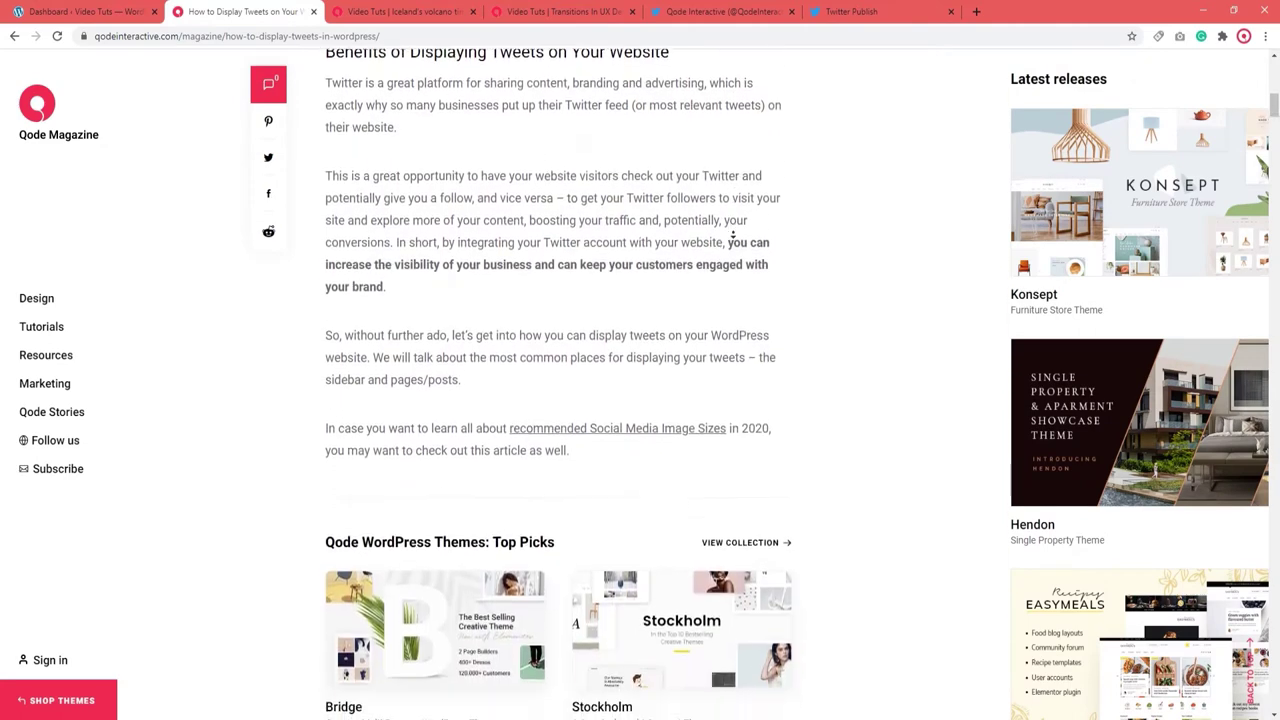
{"action": "scroll", "coordinate": [732, 234], "scroll_direction": "down", "scroll_amount": 3}
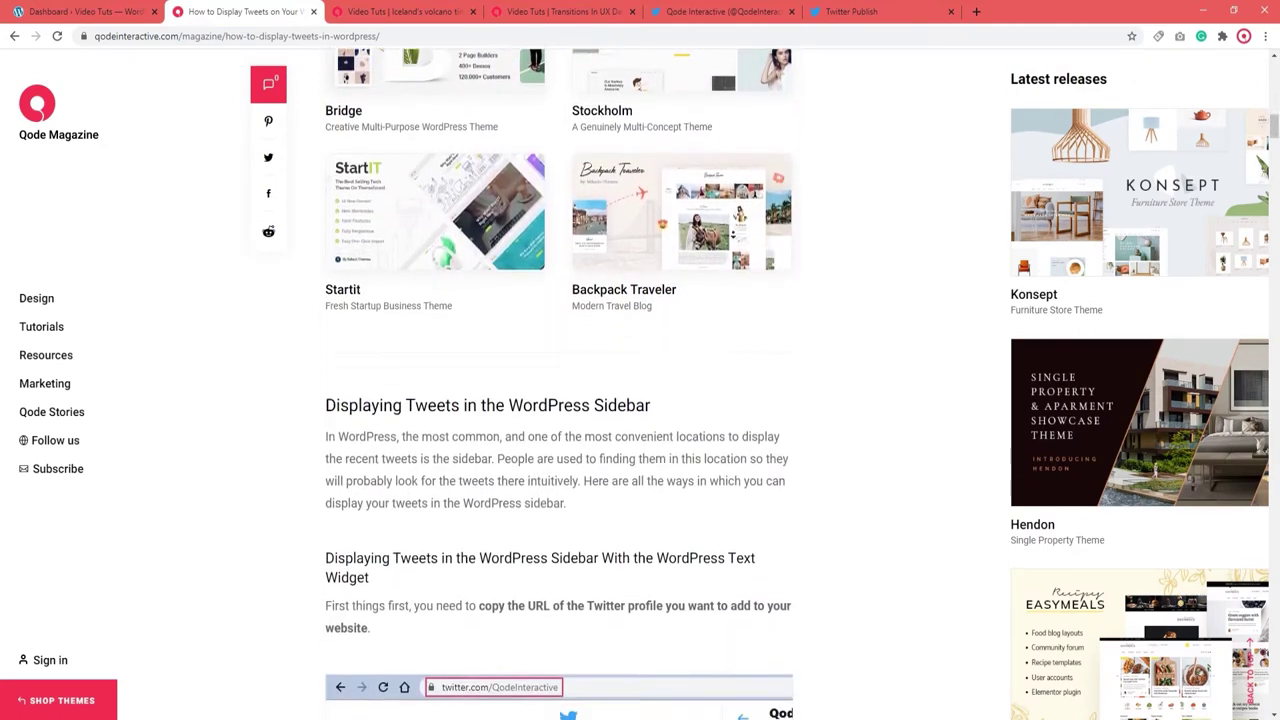
{"action": "left_click_drag", "start_coordinate": [596, 375], "coordinate": [652, 384]}
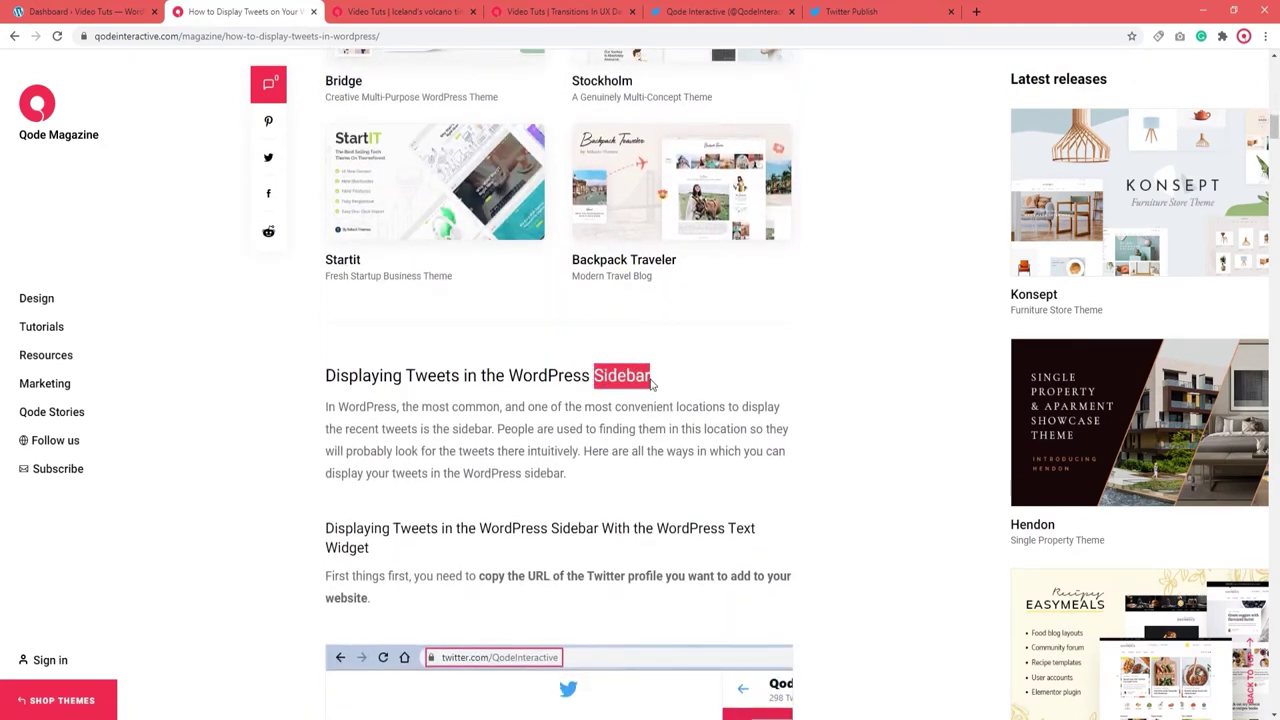
{"action": "left_click", "coordinate": [819, 397]}
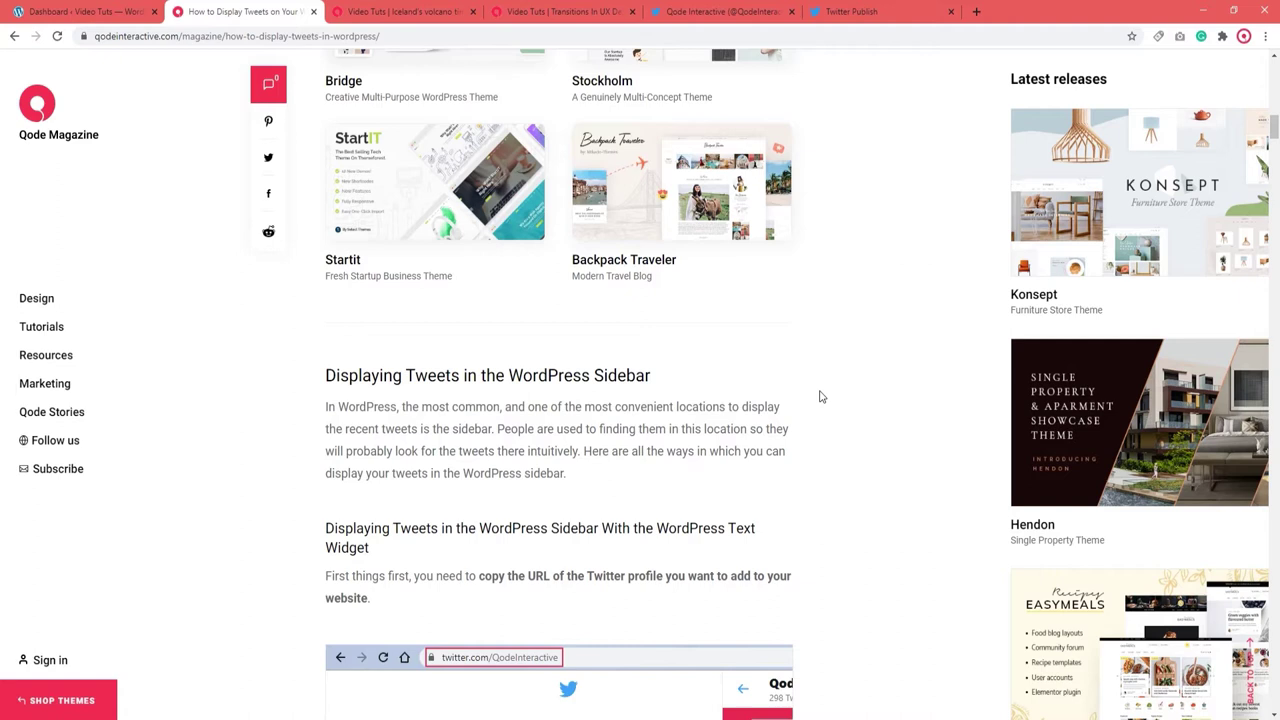
Copy the Qode Interactive Twitter profile's web address from the address bar
{"action": "left_click", "coordinate": [705, 12]}
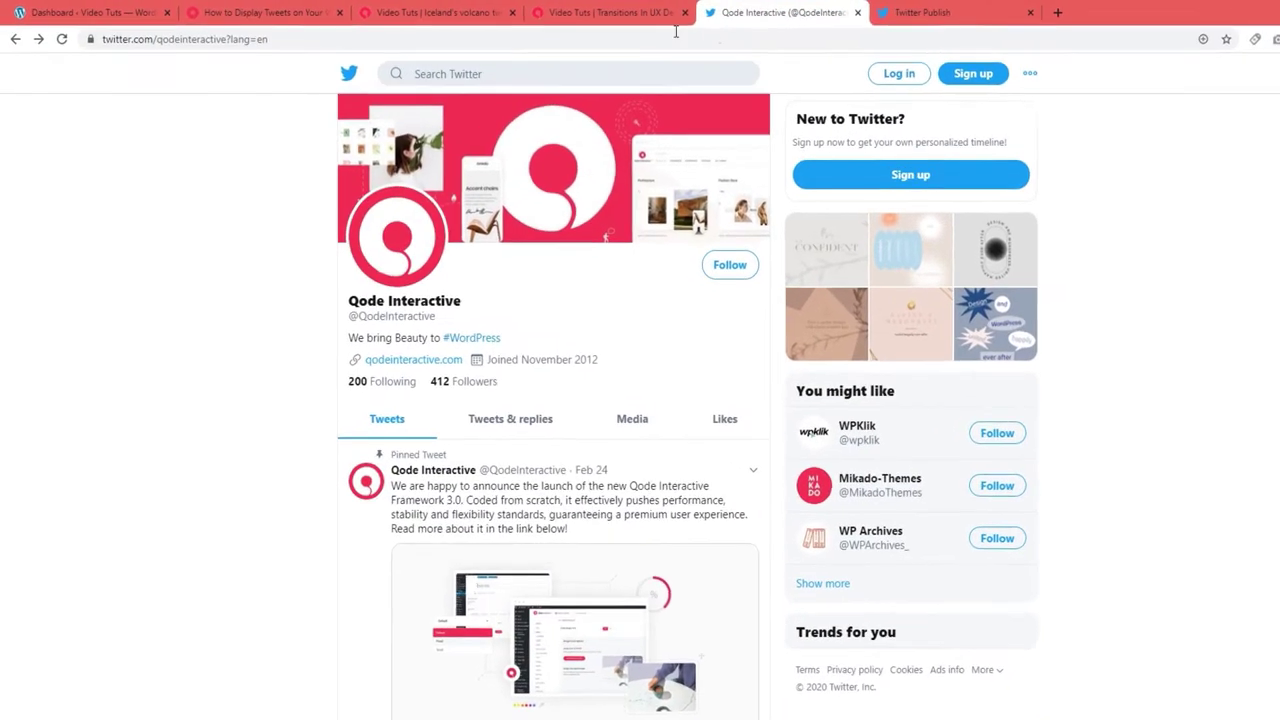
{"action": "left_click", "coordinate": [105, 39]}
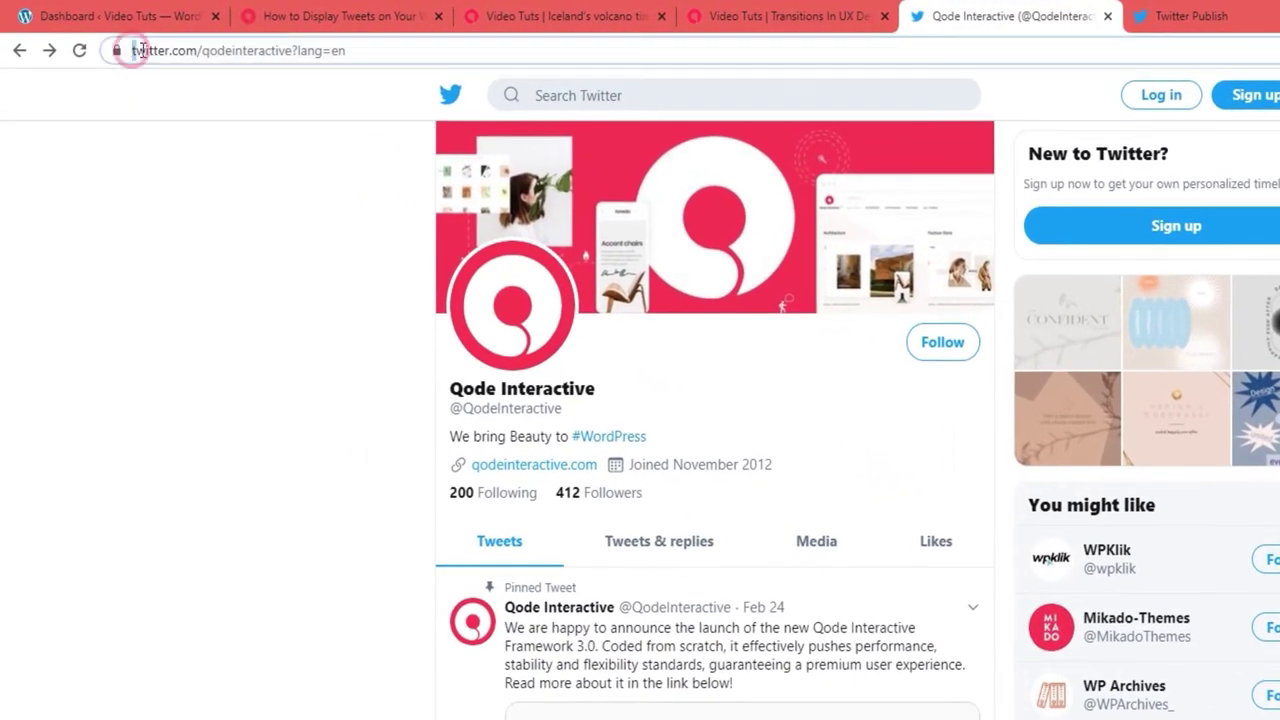
{"action": "left_click_drag", "start_coordinate": [138, 50], "coordinate": [295, 57]}
{"action": "right_click", "coordinate": [280, 57]}
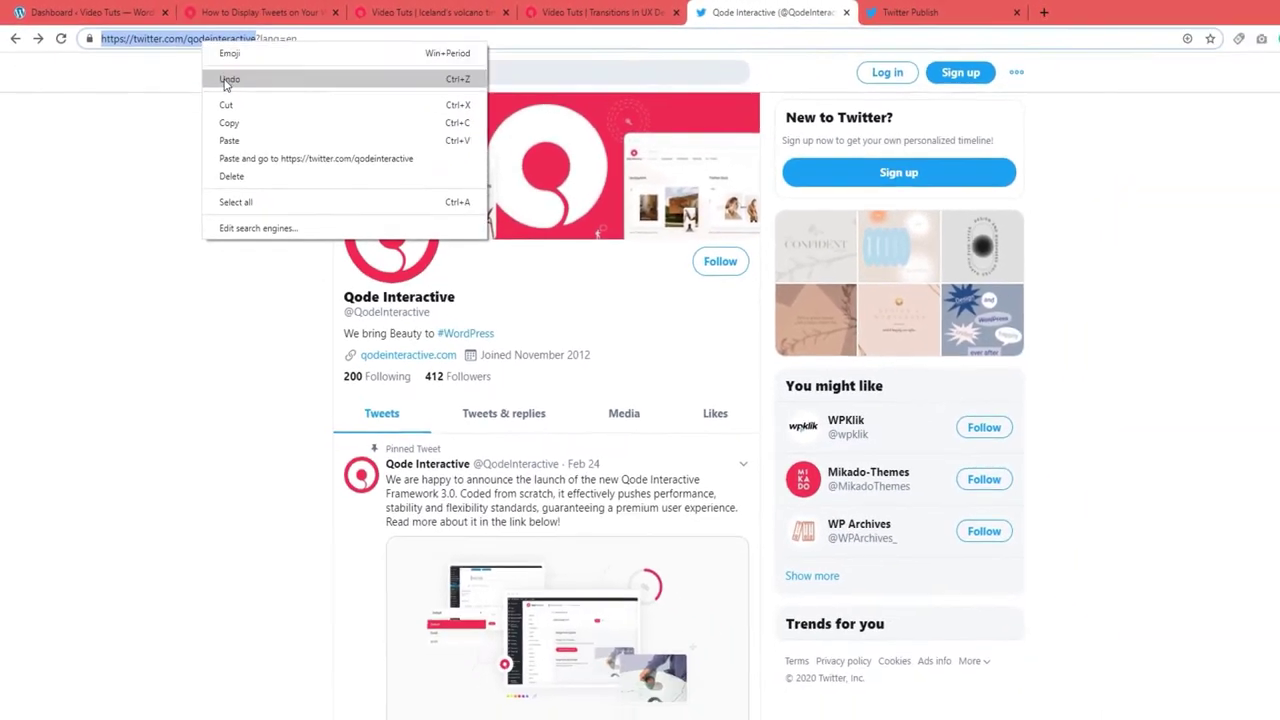
{"action": "left_click", "coordinate": [215, 115]}
On Appearance > Widgets, add a Text widget to the Sidebar area
{"action": "left_click", "coordinate": [88, 11]}
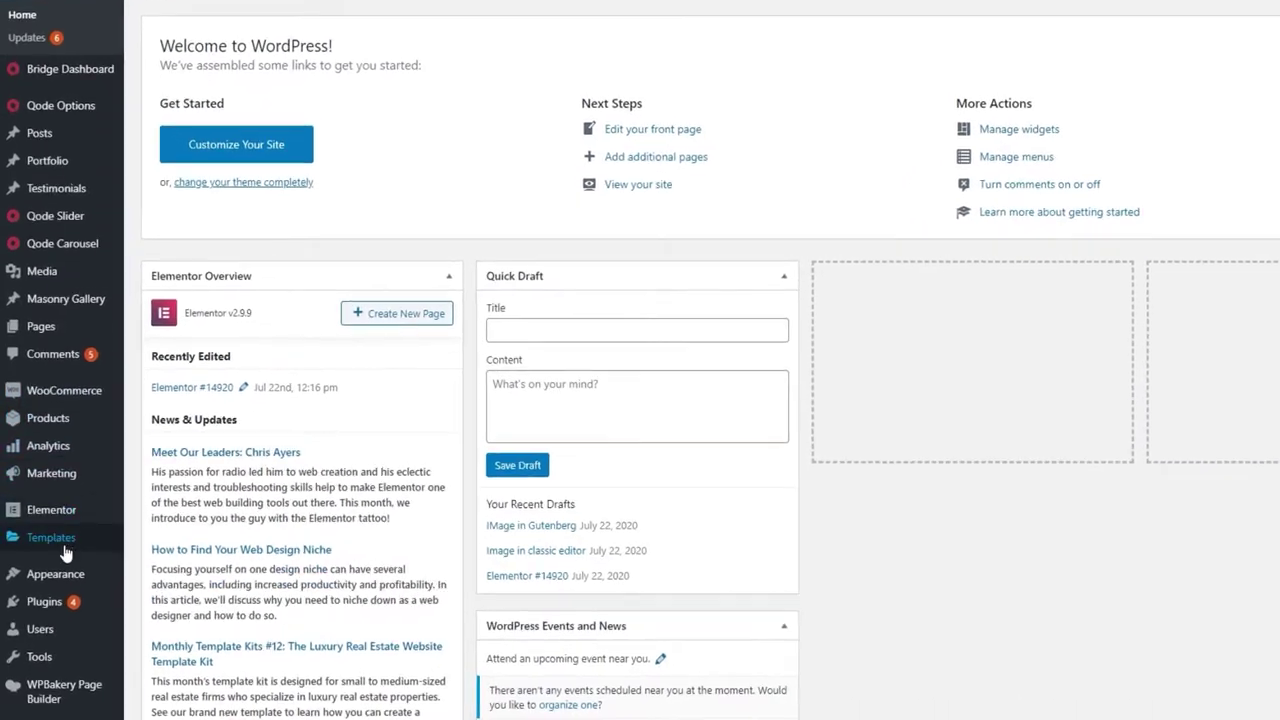
{"action": "mouse_move", "coordinate": [60, 574]}
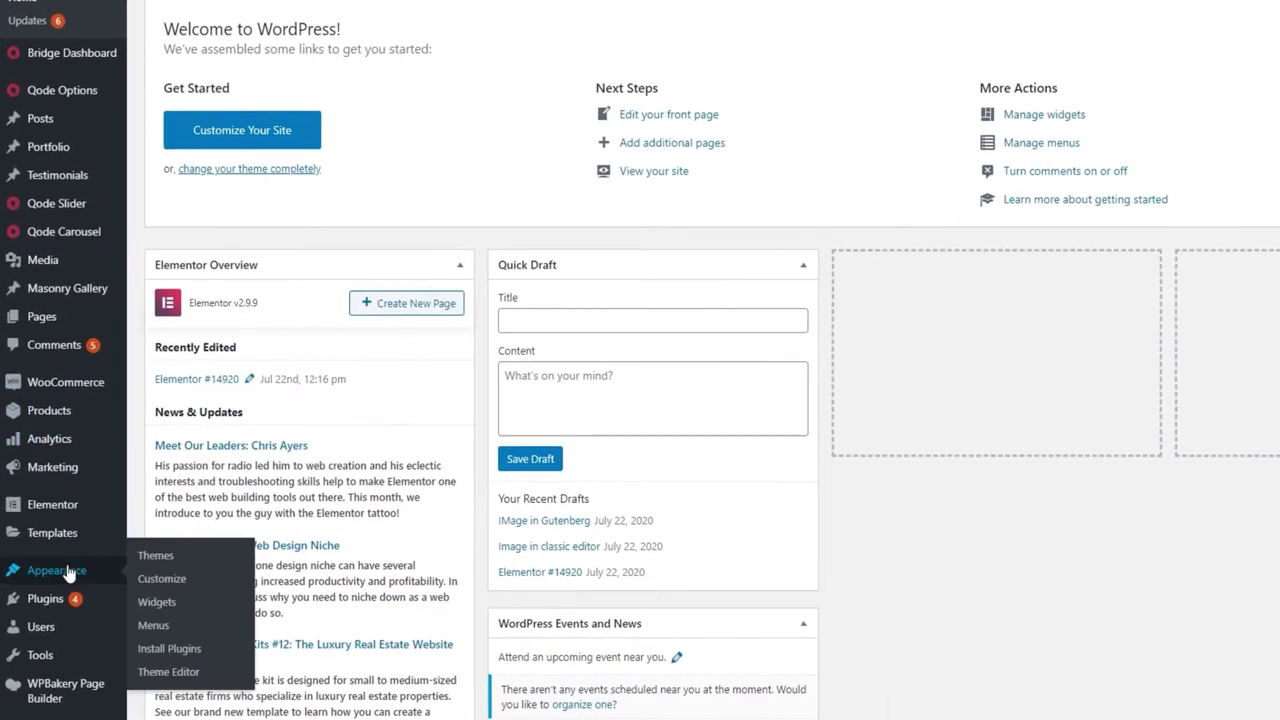
{"action": "left_click", "coordinate": [160, 616]}
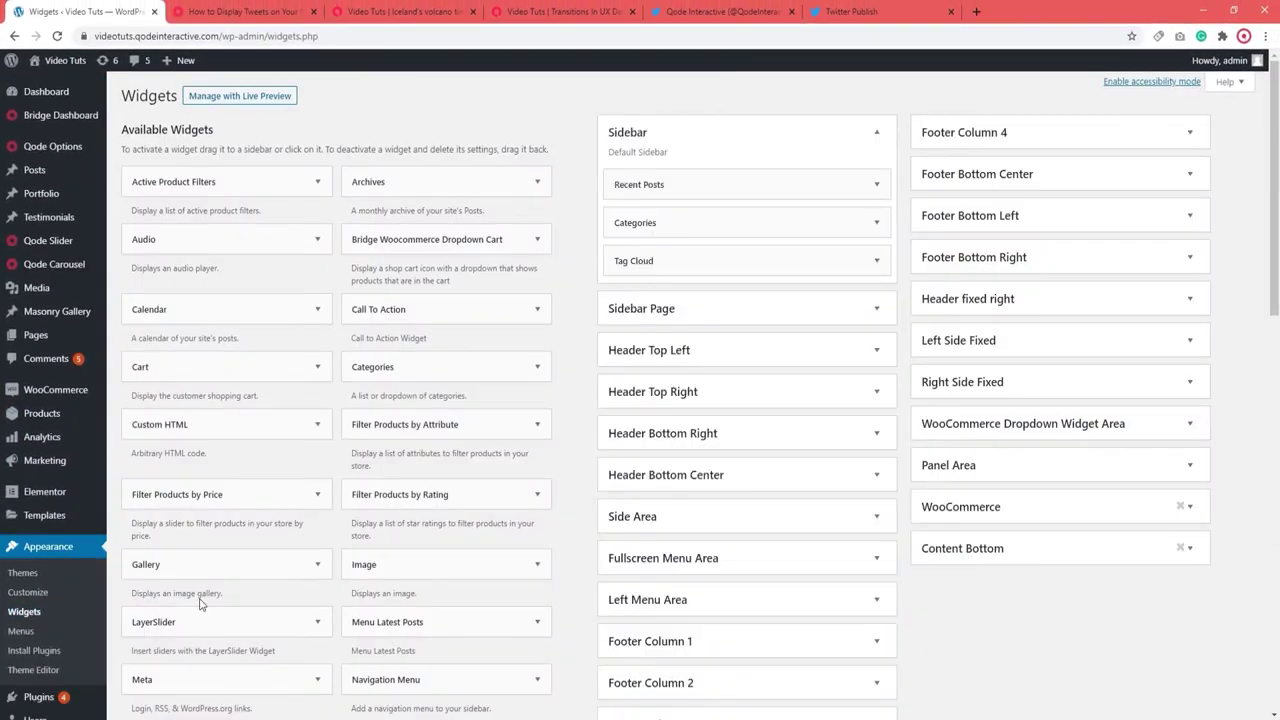
{"action": "scroll", "coordinate": [560, 400], "scroll_direction": "down", "scroll_amount": 3}
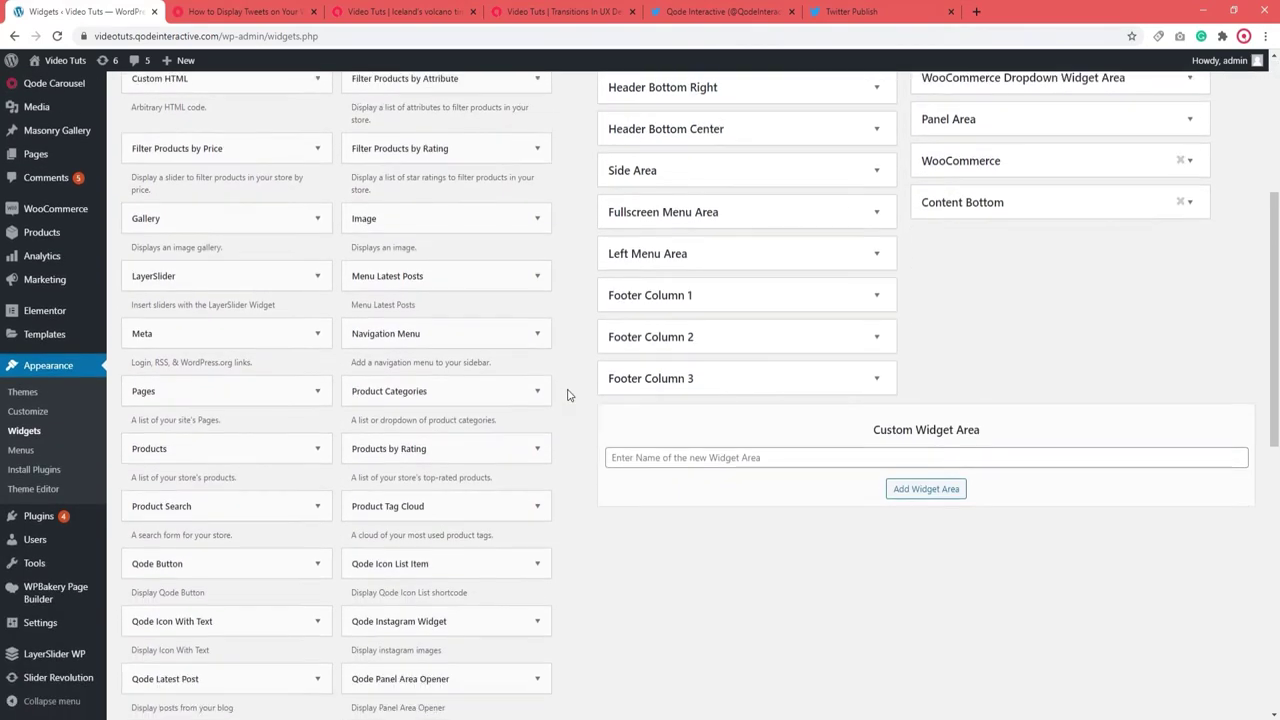
{"action": "scroll", "coordinate": [567, 395], "scroll_direction": "down", "scroll_amount": 7}
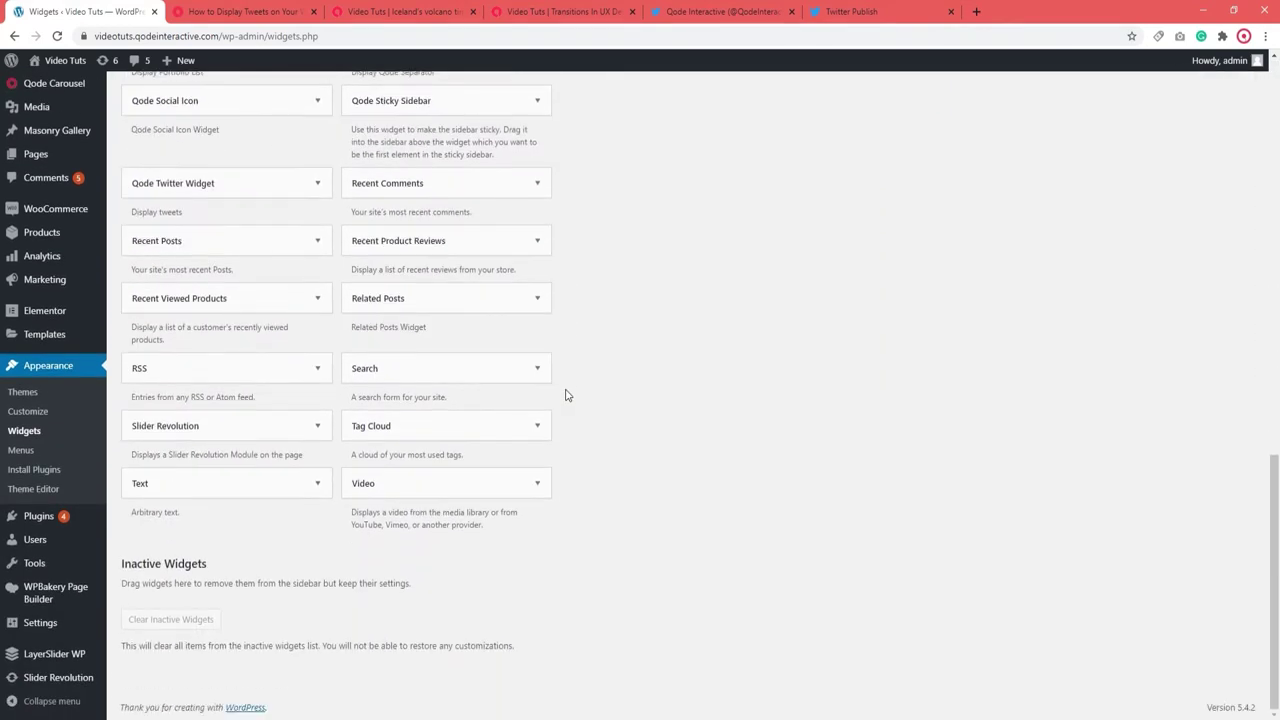
{"action": "left_click_drag", "start_coordinate": [142, 489], "coordinate": [655, 299]}
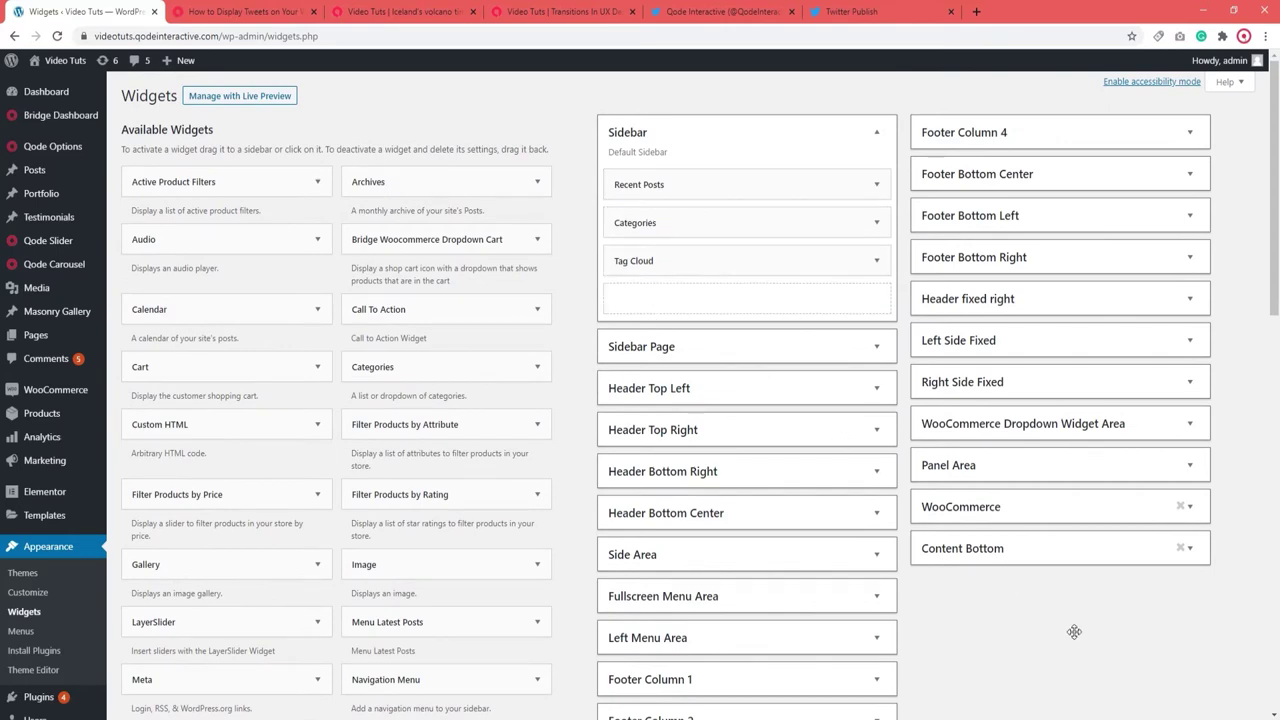
{"action": "scroll", "coordinate": [900, 600], "scroll_direction": "down", "scroll_amount": 10}
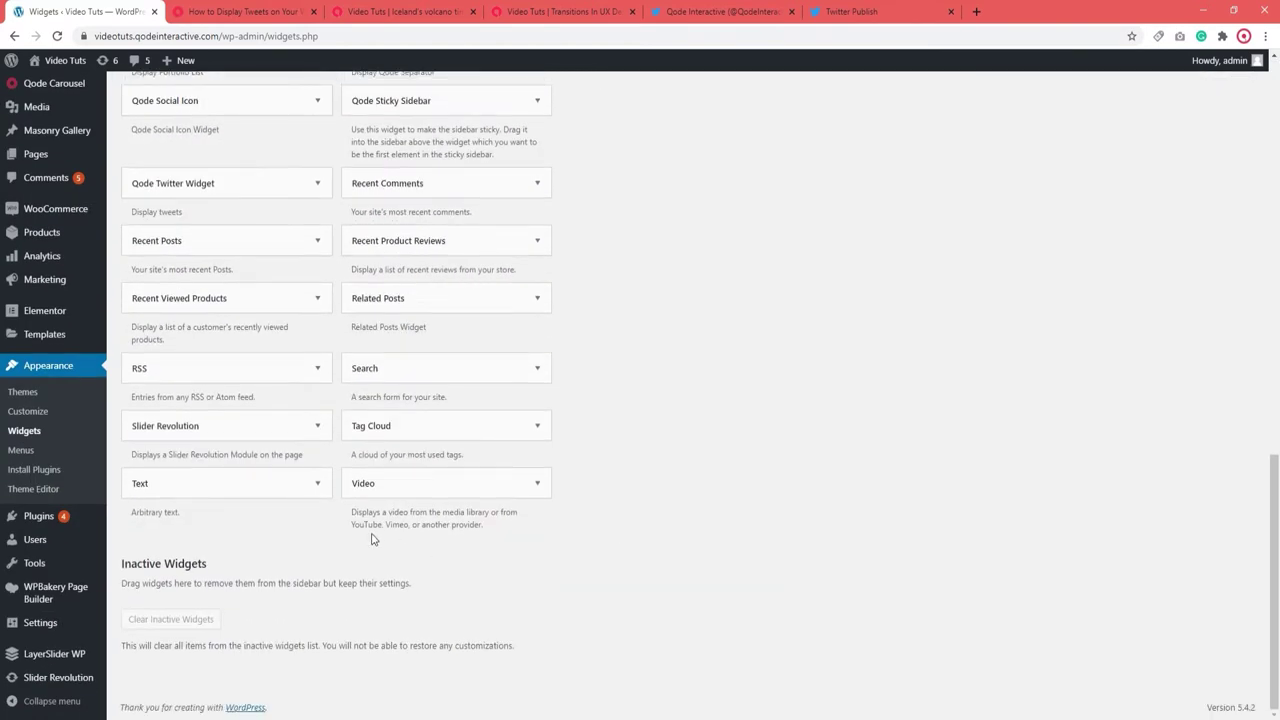
{"action": "left_click", "coordinate": [319, 483]}
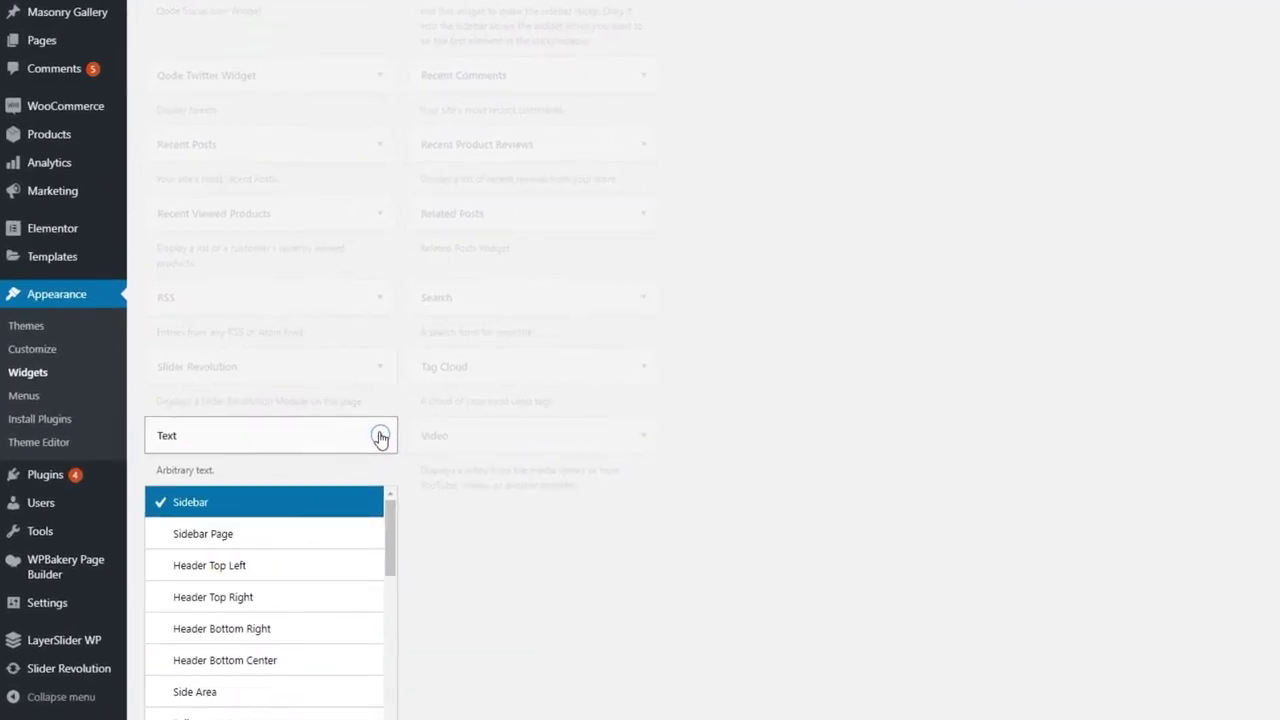
{"action": "left_click", "coordinate": [188, 531]}
{"action": "left_click", "coordinate": [209, 503]}
{"action": "scroll", "coordinate": [418, 508], "scroll_direction": "down", "scroll_amount": 3}
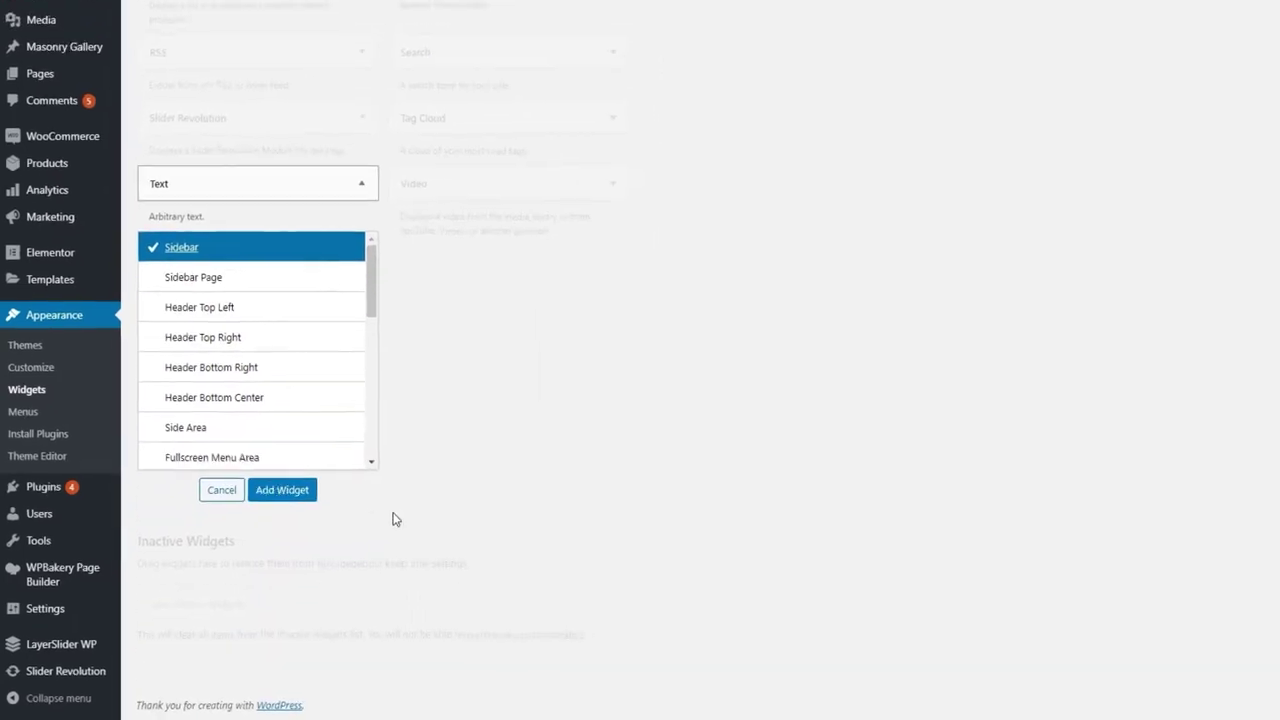
{"action": "left_click", "coordinate": [300, 480]}
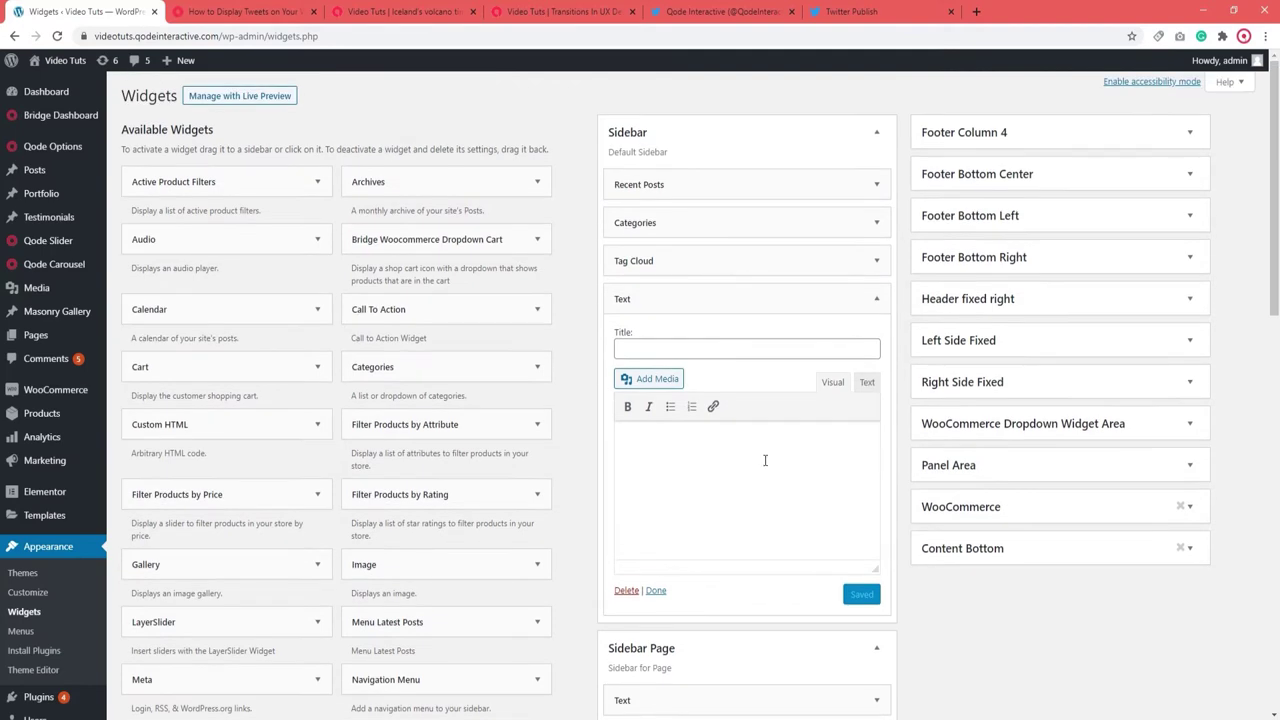
Paste the Qode Interactive Twitter profile URL into the Text widget, save it, and open the volcano post
{"action": "mouse_move", "coordinate": [726, 300]}
{"action": "left_mouse_down"}
{"action": "mouse_move", "coordinate": [732, 212]}
{"action": "mouse_move", "coordinate": [723, 299]}
{"action": "left_mouse_up"}
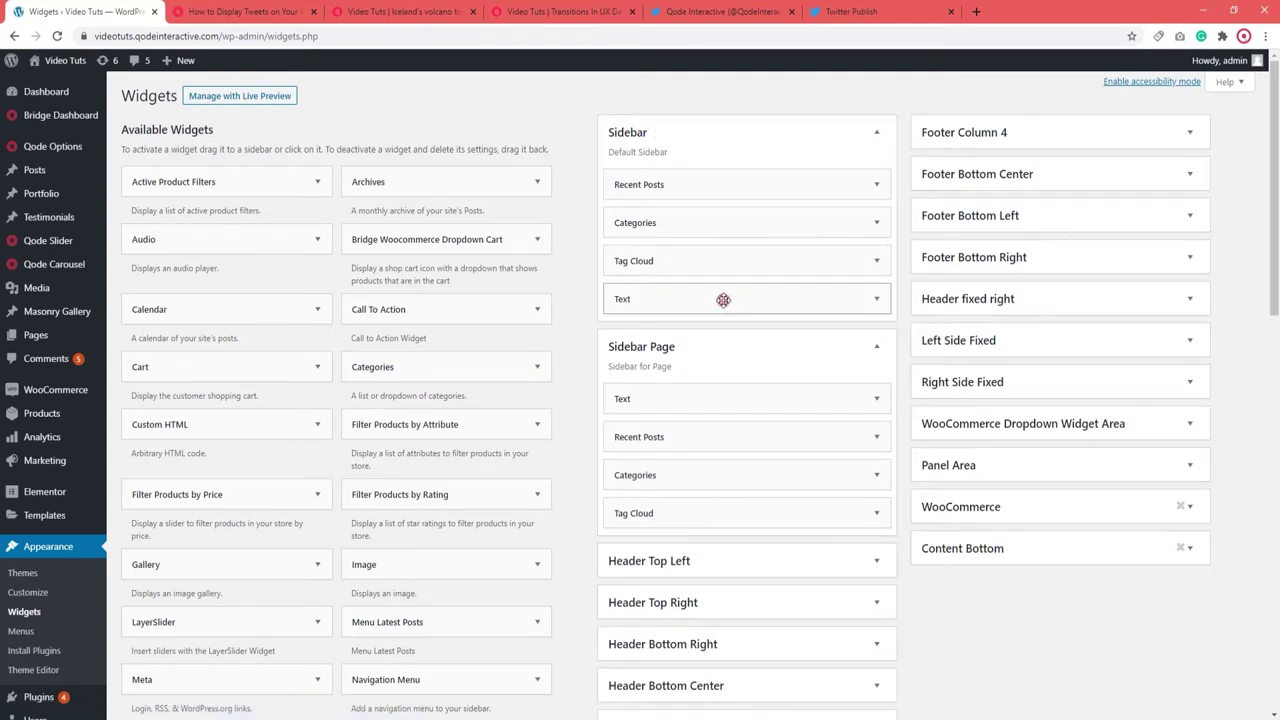
{"action": "left_click", "coordinate": [723, 299]}
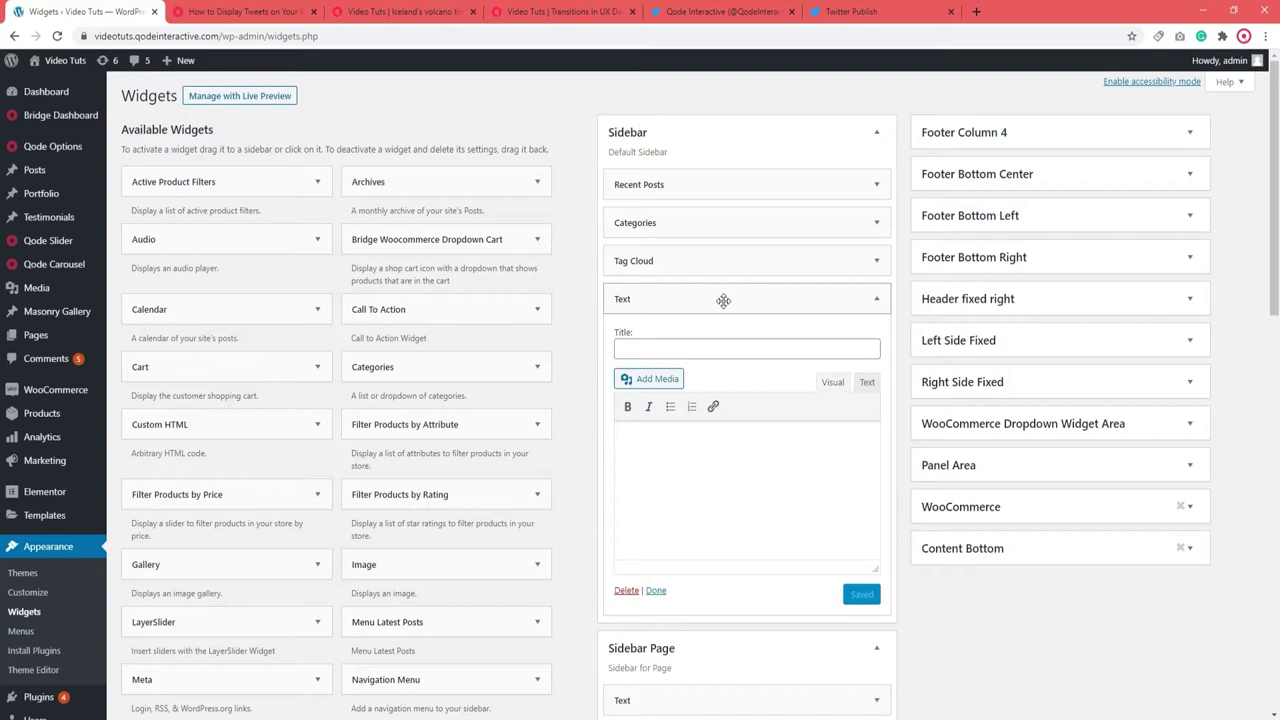
{"action": "left_click", "coordinate": [669, 440]}
{"action": "type", "text": "https://twitter.com/QodeInteractive"}
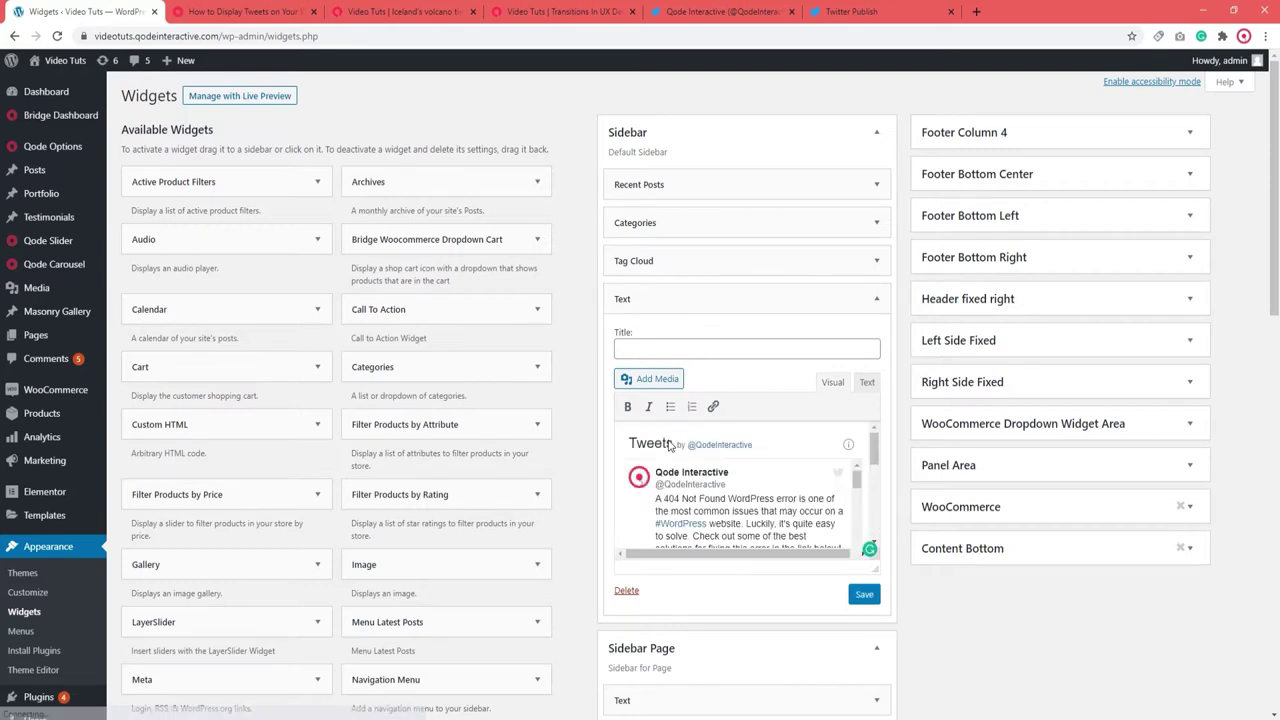
{"action": "left_click", "coordinate": [864, 594]}
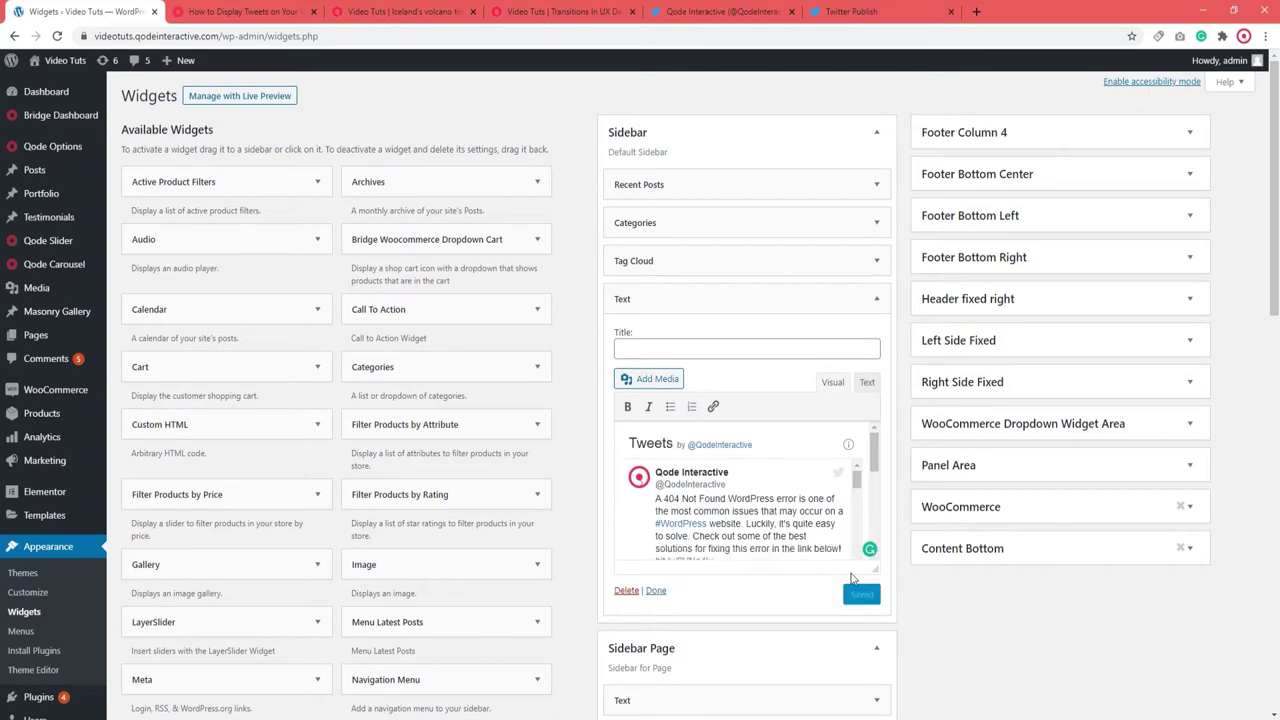
{"action": "left_click", "coordinate": [427, 14]}
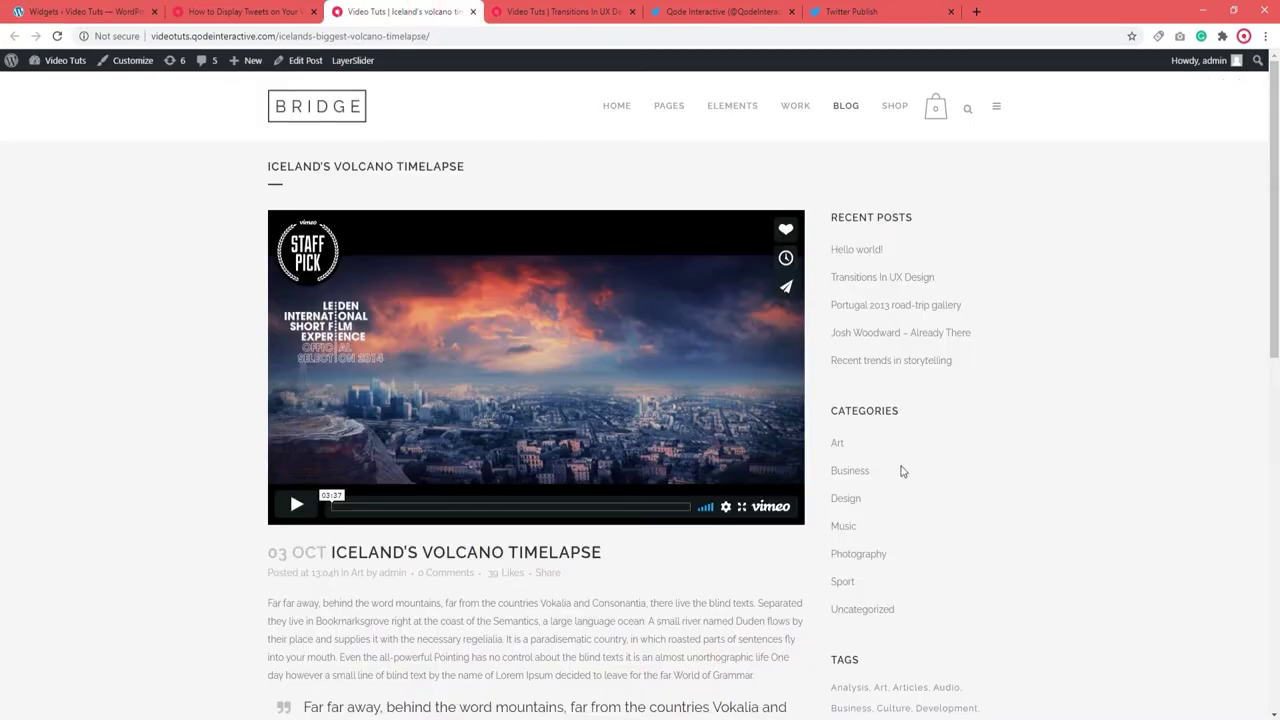
{"action": "scroll", "coordinate": [901, 471], "scroll_direction": "down", "scroll_amount": 3}
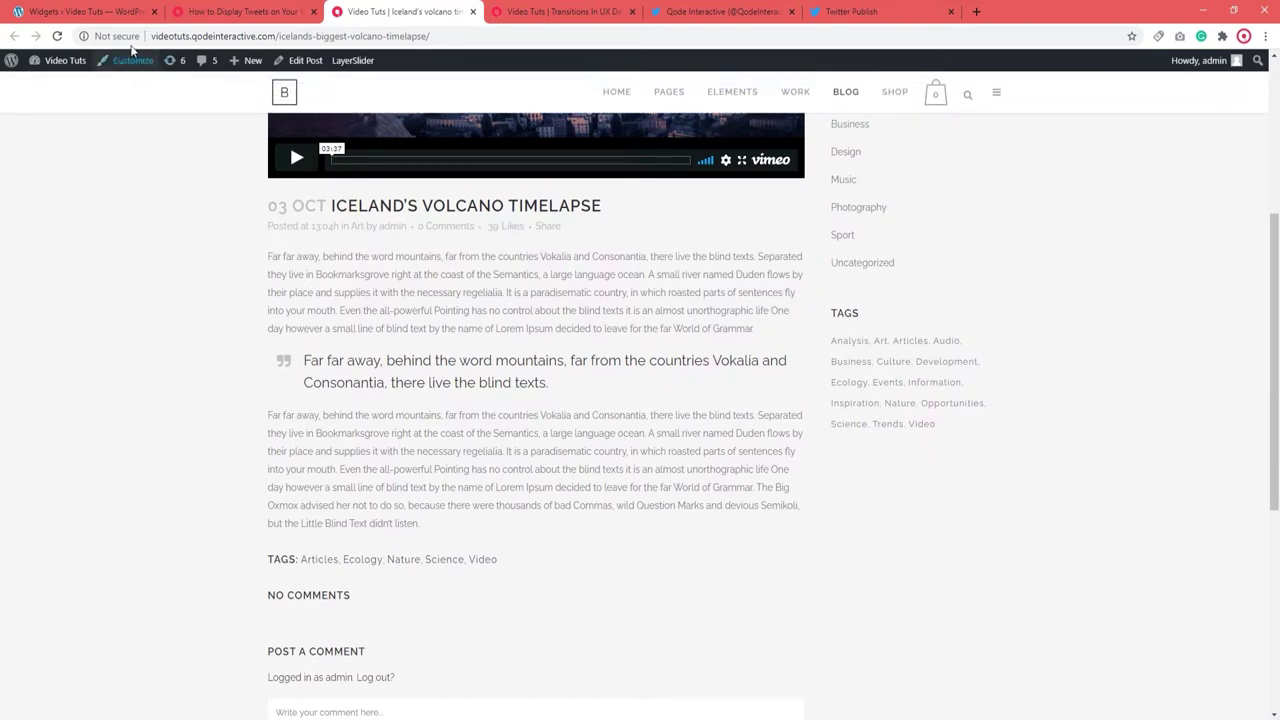
{"action": "left_click", "coordinate": [57, 36]}
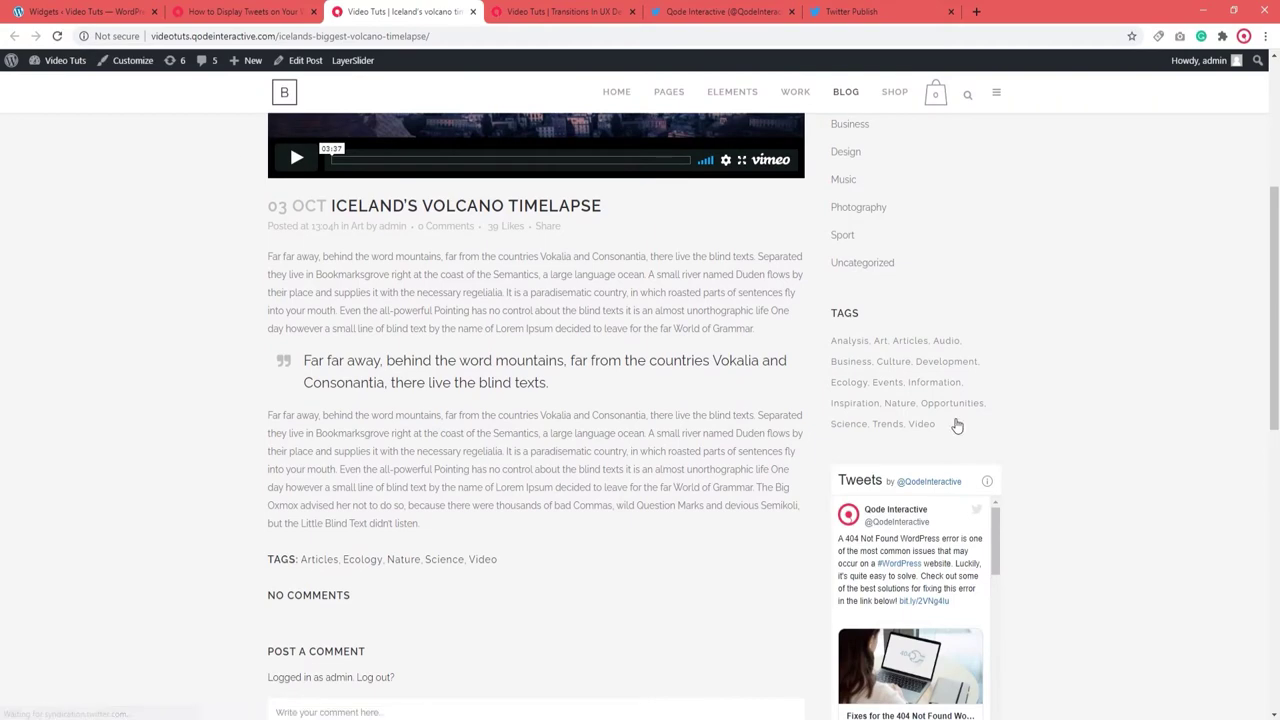
{"action": "scroll", "coordinate": [1160, 466], "scroll_direction": "down", "scroll_amount": 3}
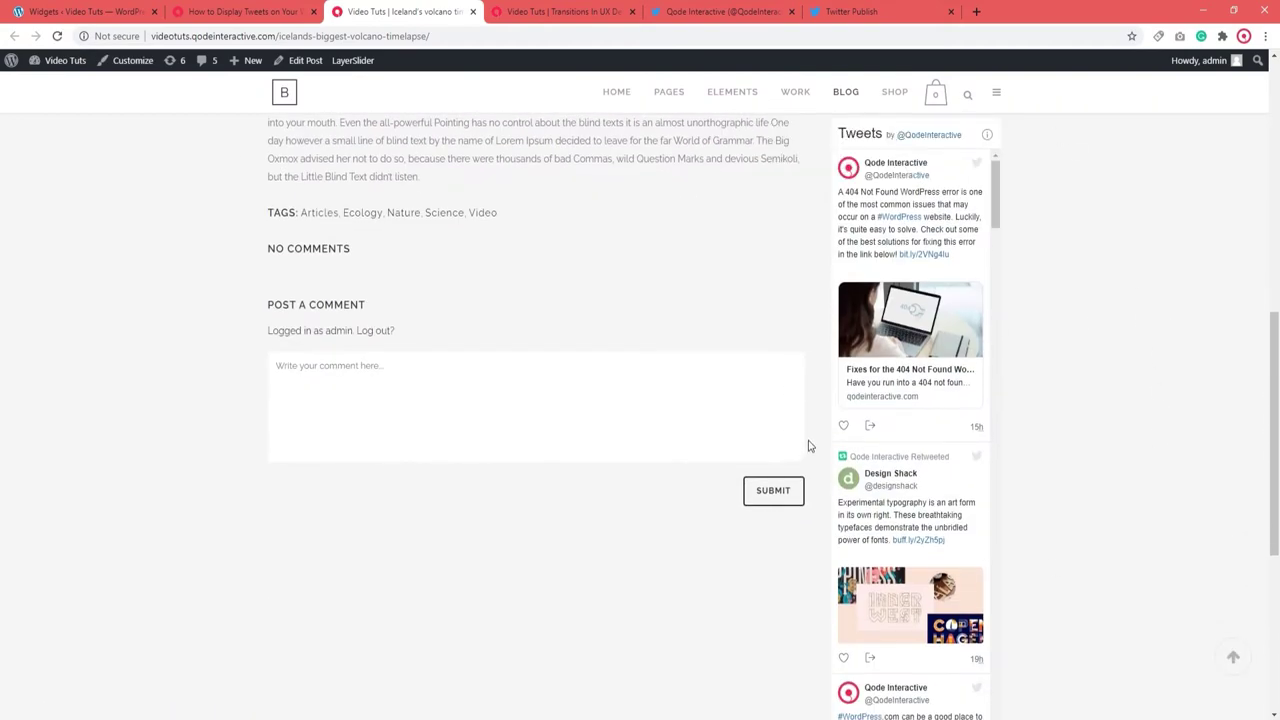
{"action": "mouse_move", "coordinate": [995, 195]}
{"action": "left_mouse_down"}
{"action": "mouse_move", "coordinate": [1018, 447]}
{"action": "mouse_move", "coordinate": [1019, 188]}
{"action": "left_mouse_up"}
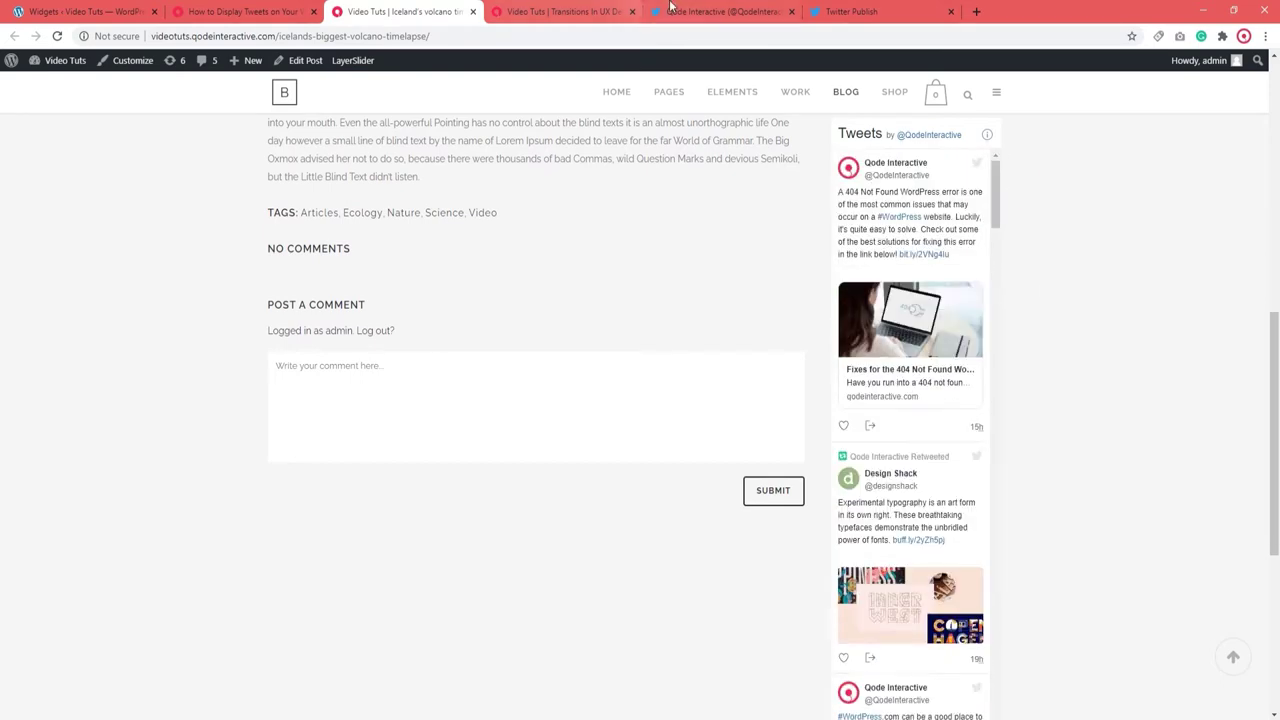
{"action": "left_click", "coordinate": [670, 10]}
Scroll through the Qode Interactive Twitter profile's tweets, then go back to the Widgets page
{"action": "scroll", "coordinate": [509, 420], "scroll_direction": "down", "scroll_amount": 3}
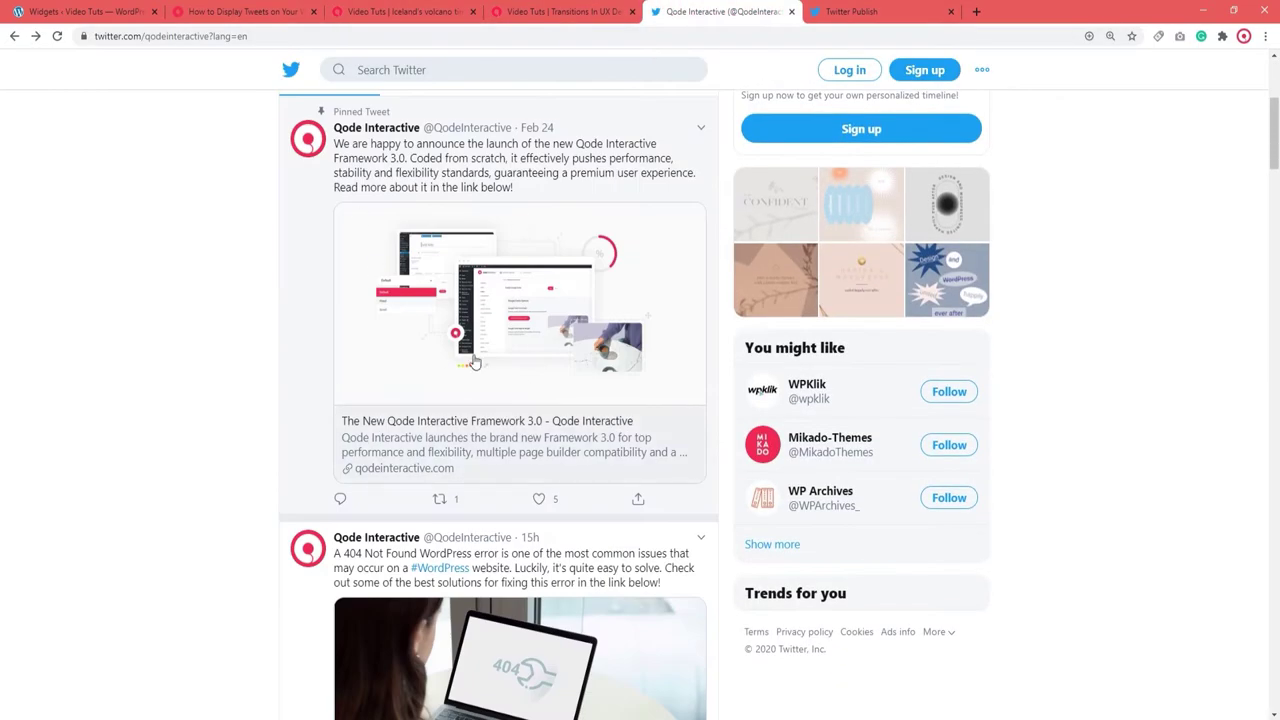
{"action": "left_click_drag", "start_coordinate": [1273, 118], "coordinate": [1266, 68]}
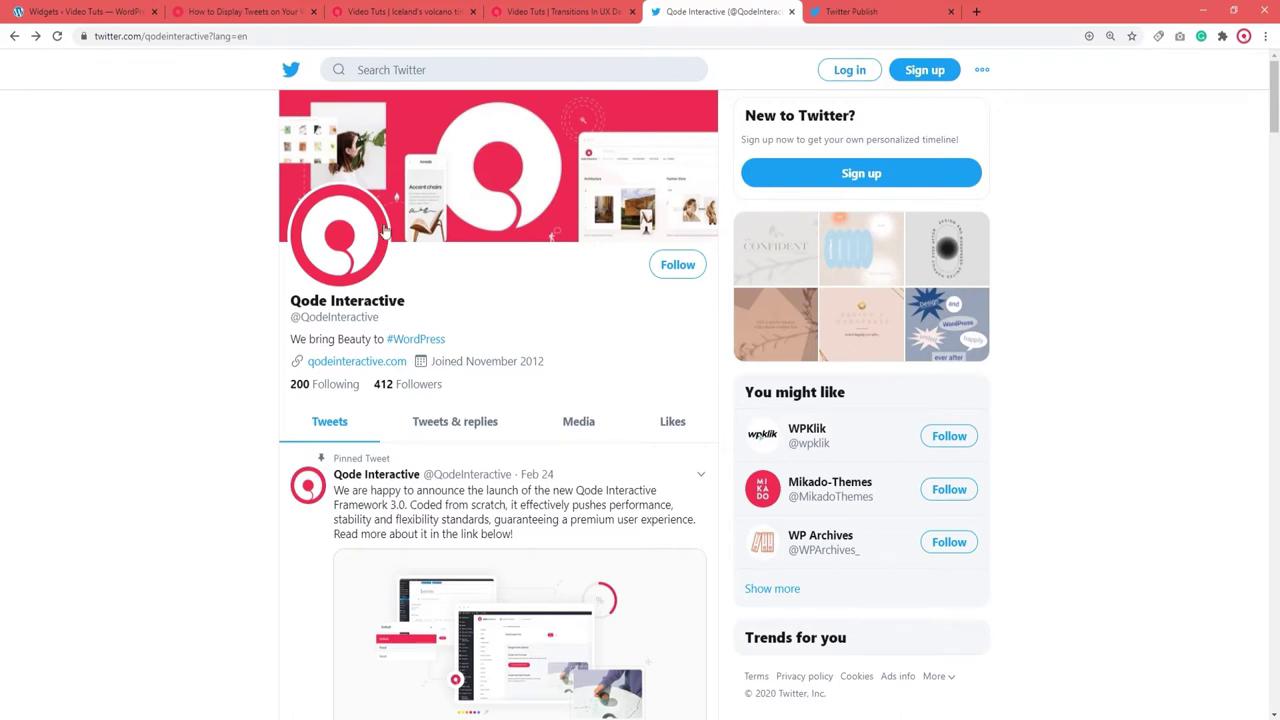
{"action": "left_click", "coordinate": [96, 14]}
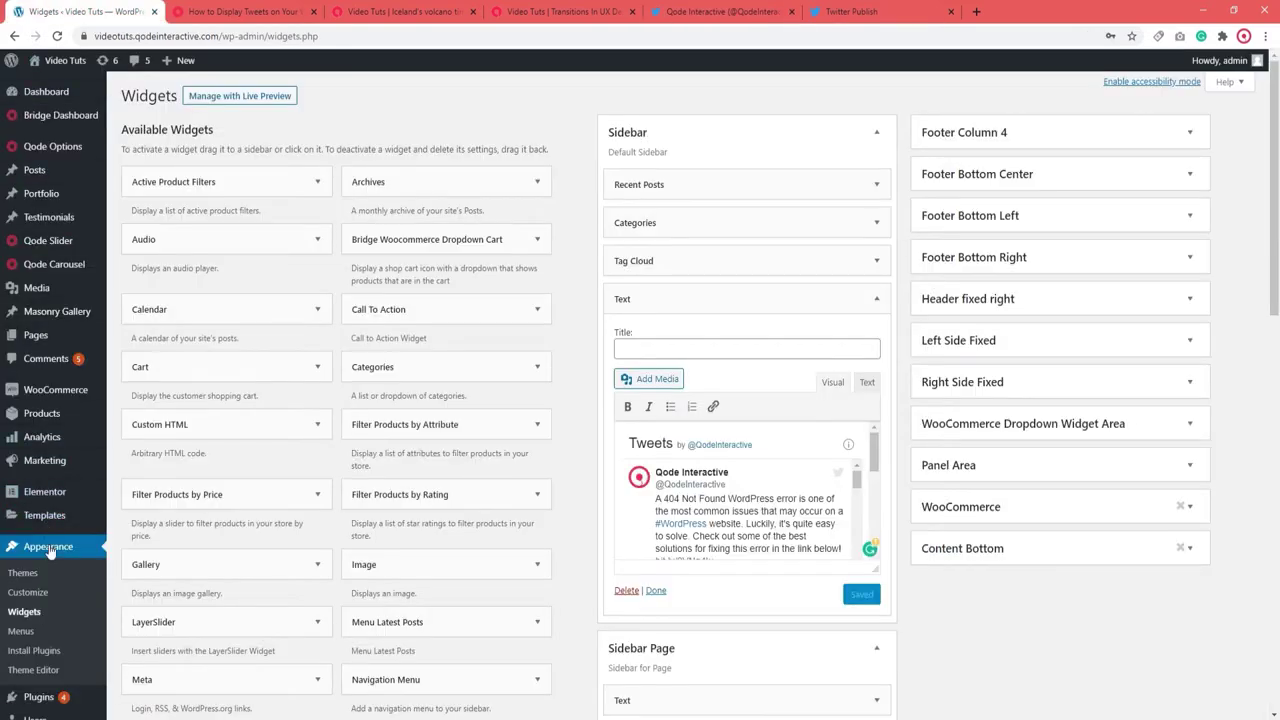
On the Widgets page, try placing a Text widget, then collapse and re-expand the Sidebar's Text widget
{"action": "scroll", "coordinate": [592, 418], "scroll_direction": "down", "scroll_amount": 2}
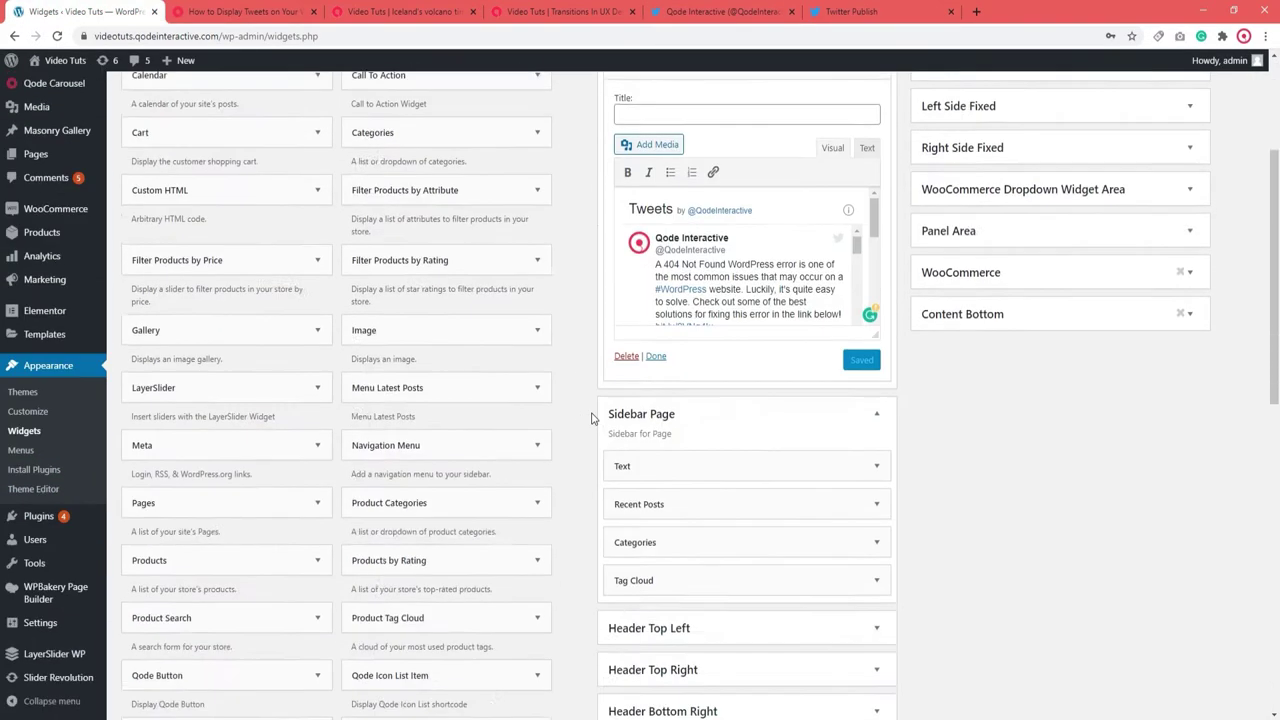
{"action": "scroll", "coordinate": [592, 418], "scroll_direction": "down", "scroll_amount": 10}
{"action": "left_click_drag", "start_coordinate": [154, 486], "coordinate": [224, 498]}
{"action": "left_click", "coordinate": [222, 500]}
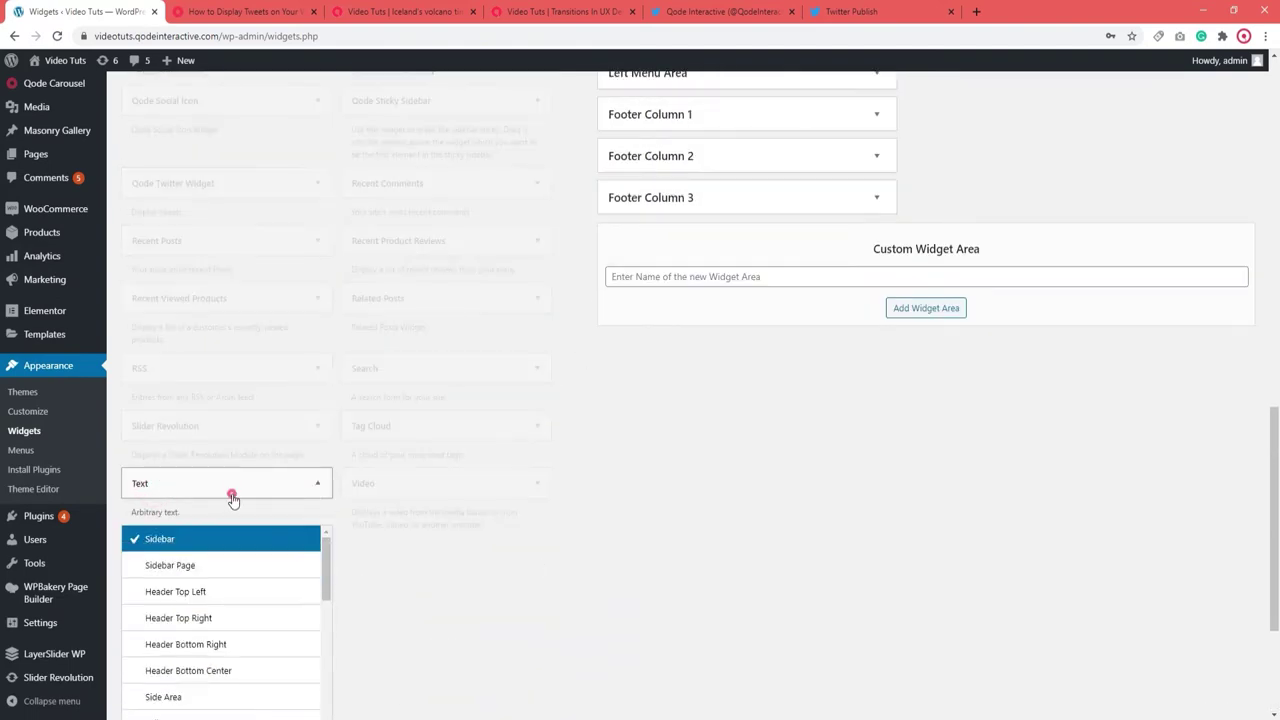
{"action": "left_click", "coordinate": [232, 500]}
{"action": "scroll", "coordinate": [731, 409], "scroll_direction": "up", "scroll_amount": 10}
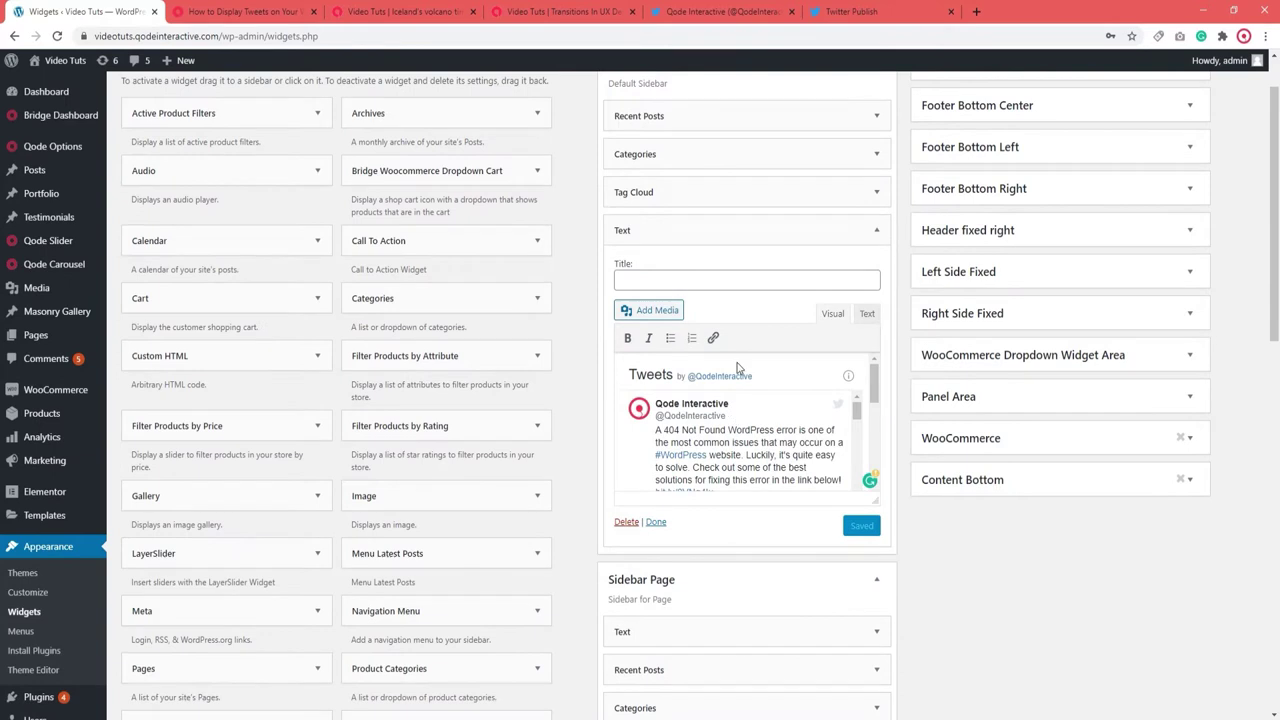
{"action": "left_click", "coordinate": [687, 227]}
{"action": "left_click", "coordinate": [689, 228]}
Open the Qode Interactive 404-error tweet on its own page and copy its web address
{"action": "left_click", "coordinate": [726, 12]}
{"action": "scroll", "coordinate": [566, 403], "scroll_direction": "down", "scroll_amount": 7}
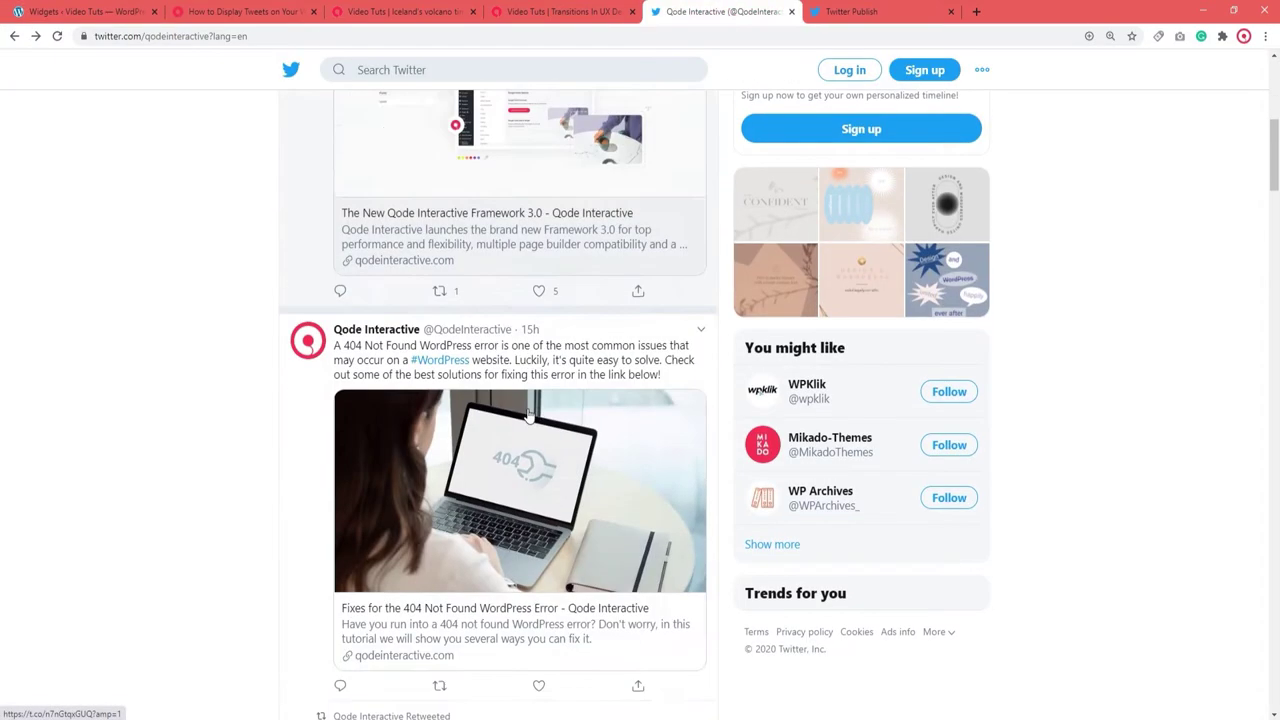
{"action": "left_click", "coordinate": [526, 198]}
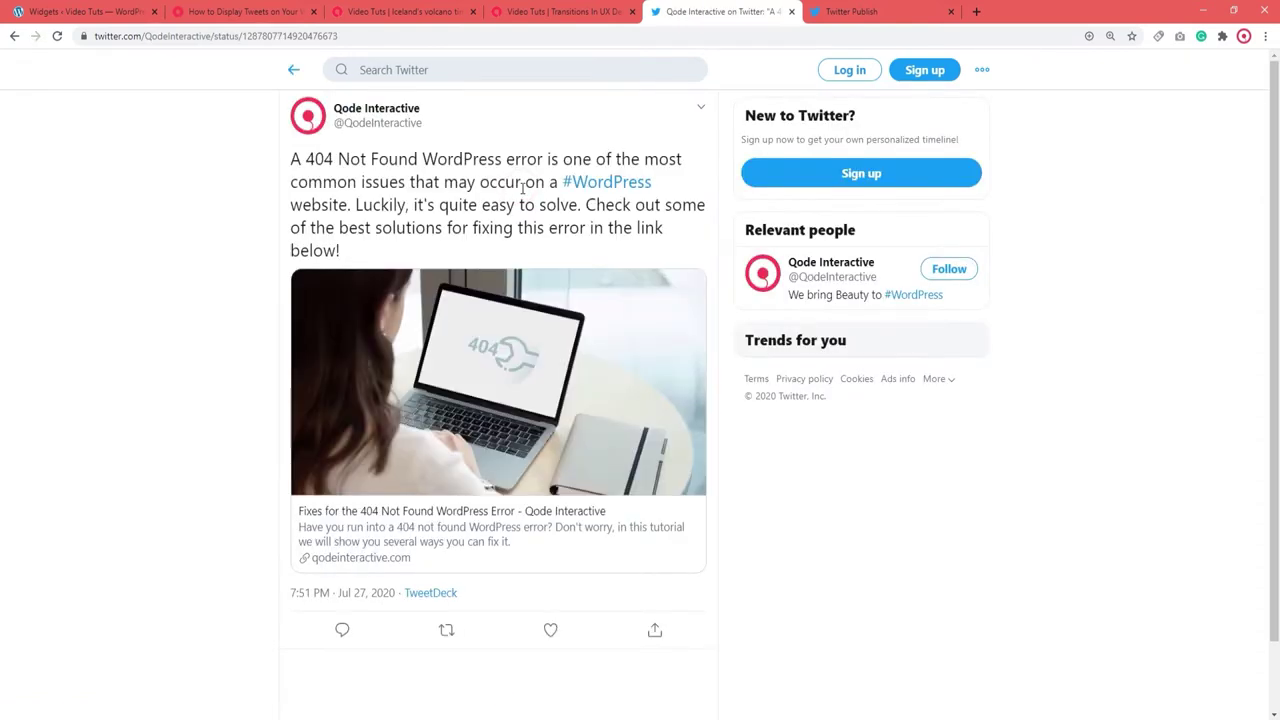
{"action": "left_click", "coordinate": [371, 35]}
{"action": "key", "text": "ctrl+c"}
{"action": "right_click", "coordinate": [330, 38]}
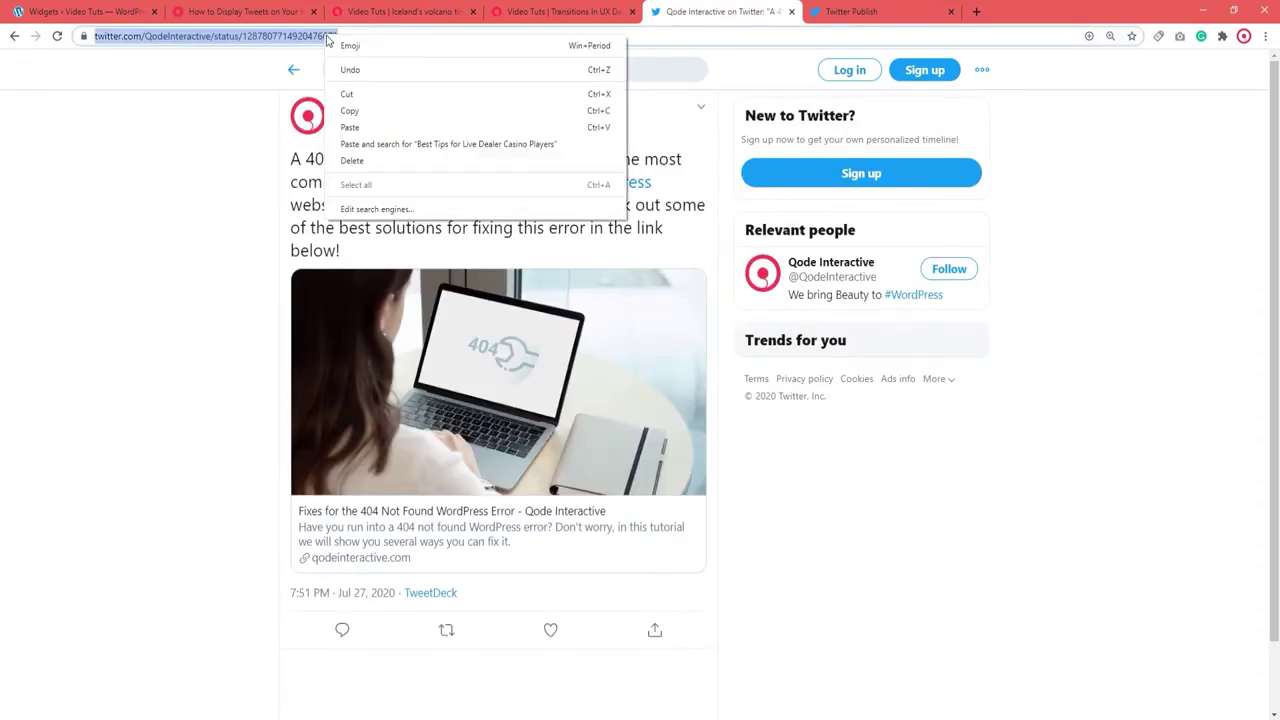
{"action": "left_click", "coordinate": [350, 105]}
{"action": "left_click", "coordinate": [110, 11]}
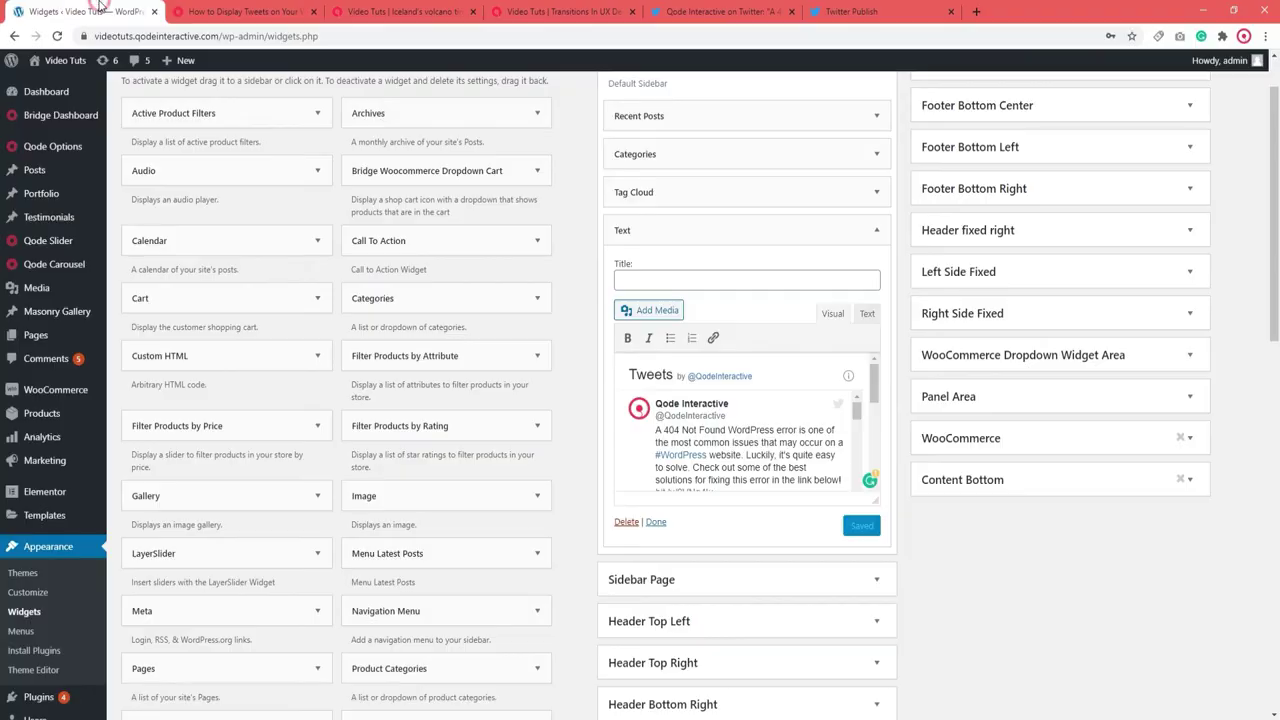
Replace the Text widget's Tweets timeline embed with the pasted 404-error tweet URL and save it
{"action": "left_click", "coordinate": [748, 412]}
{"action": "left_click", "coordinate": [752, 370]}
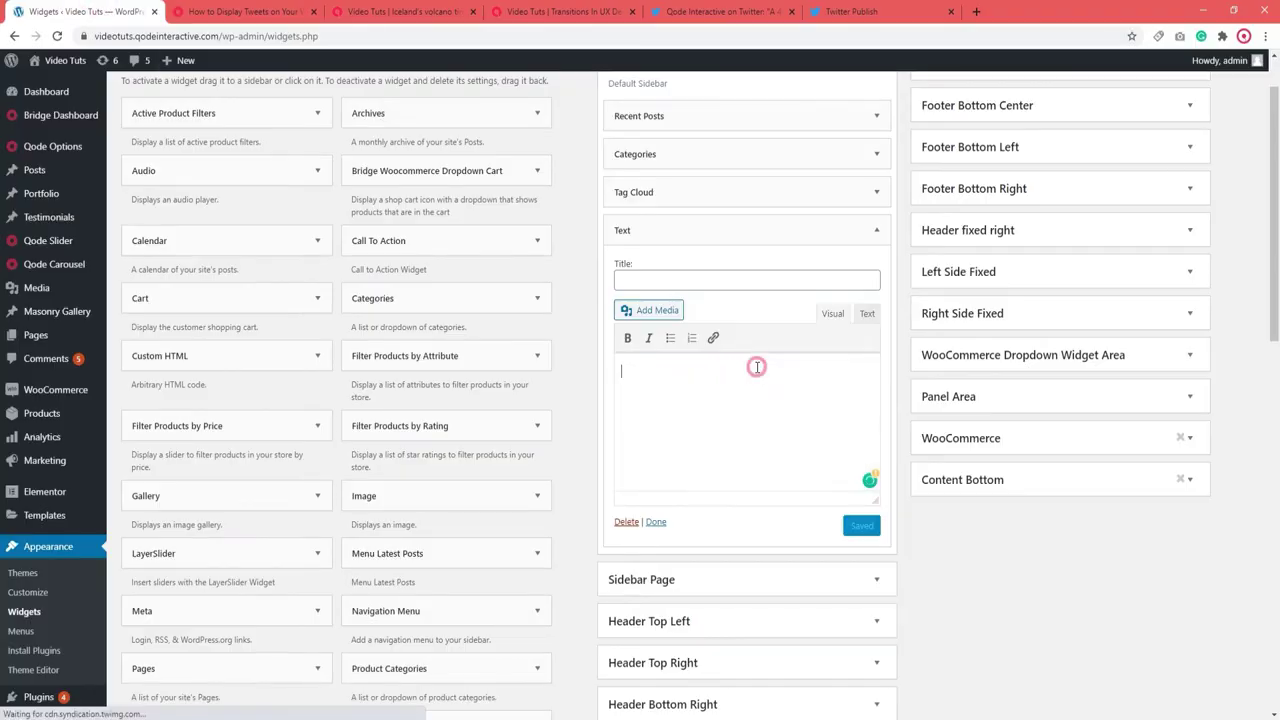
{"action": "key", "text": "ctrl+v"}
{"action": "left_click", "coordinate": [864, 527]}
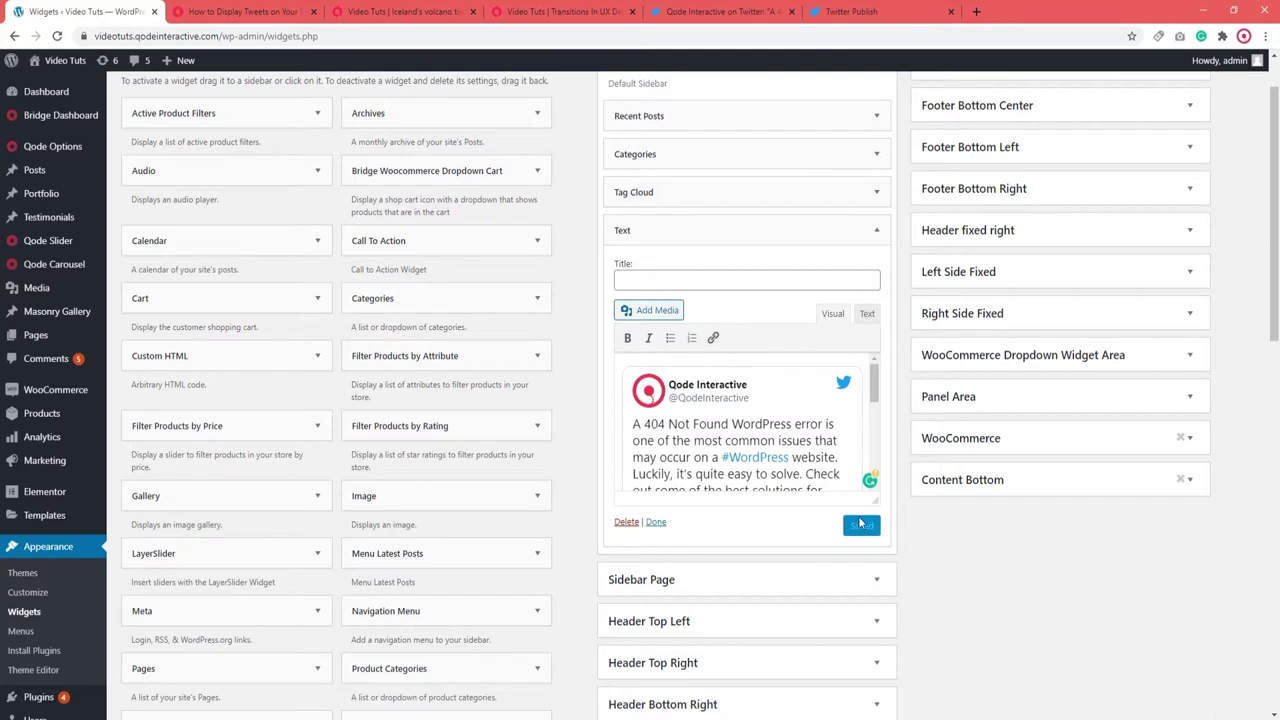
{"action": "left_click", "coordinate": [405, 12]}
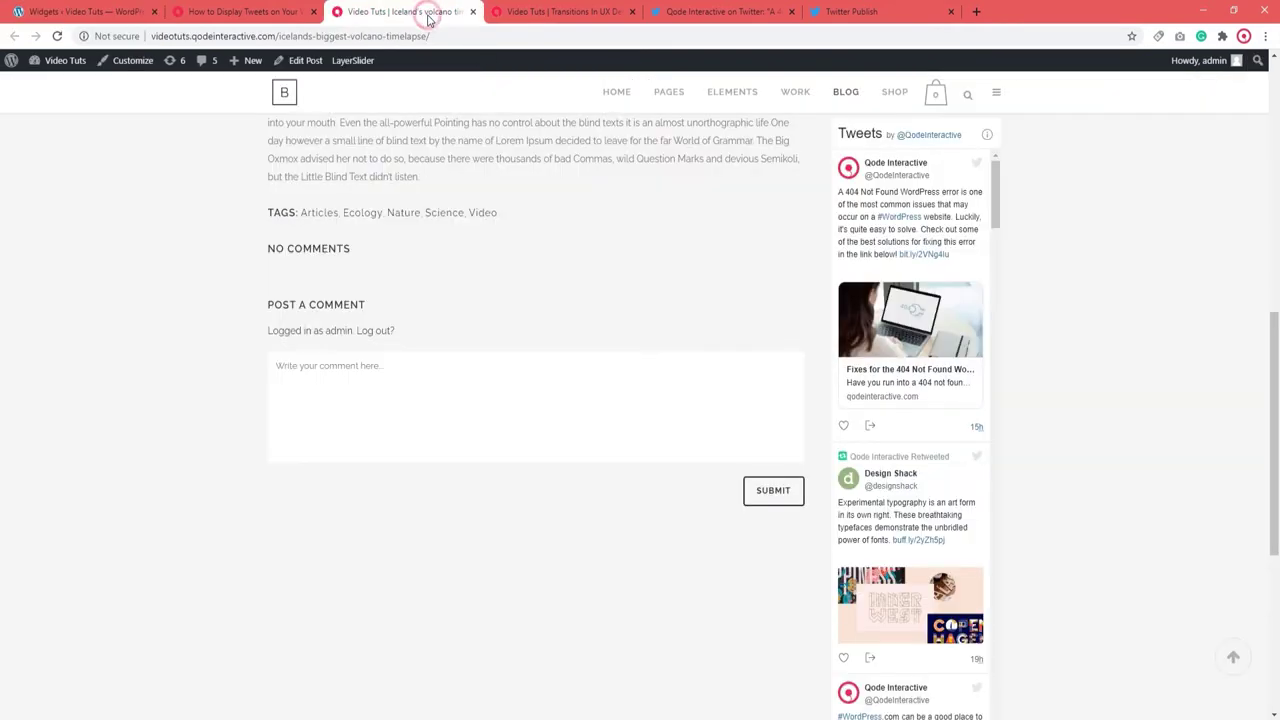
Reload the volcano post to check the single 404 tweet in its sidebar, also viewing the UX Design post
{"action": "left_click", "coordinate": [58, 37]}
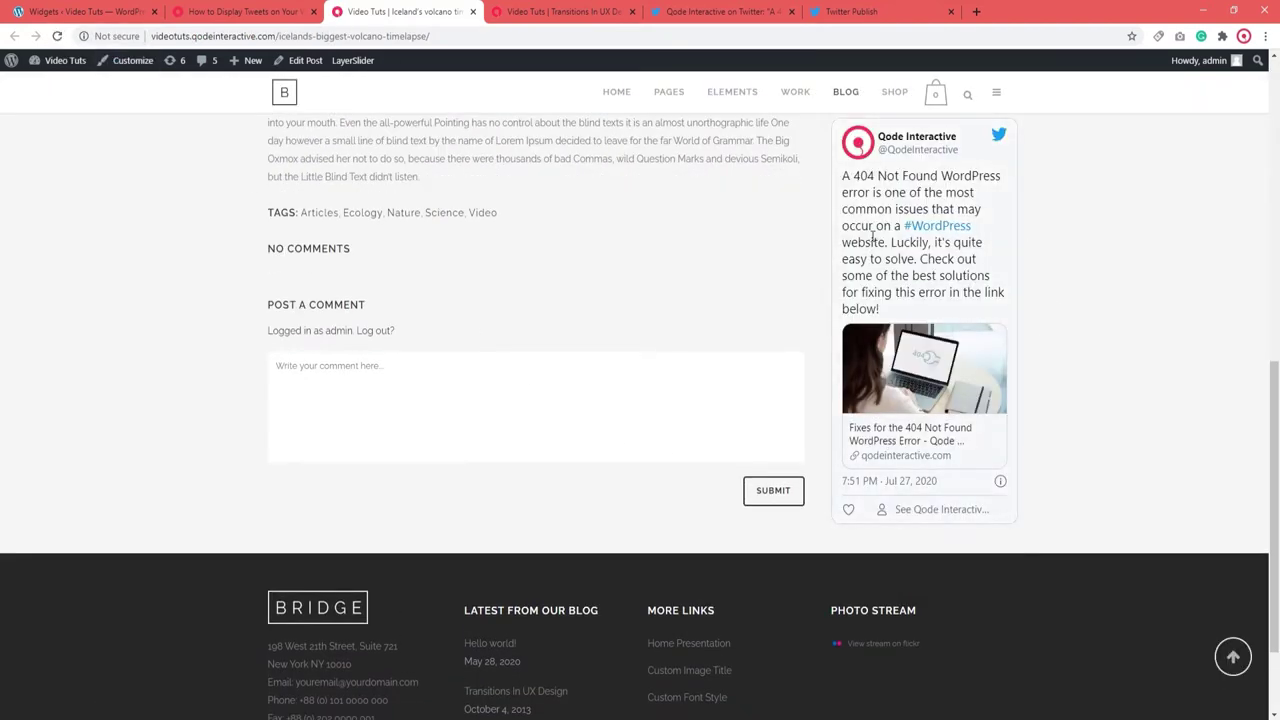
{"action": "left_click_drag", "start_coordinate": [1274, 400], "coordinate": [1262, 95]}
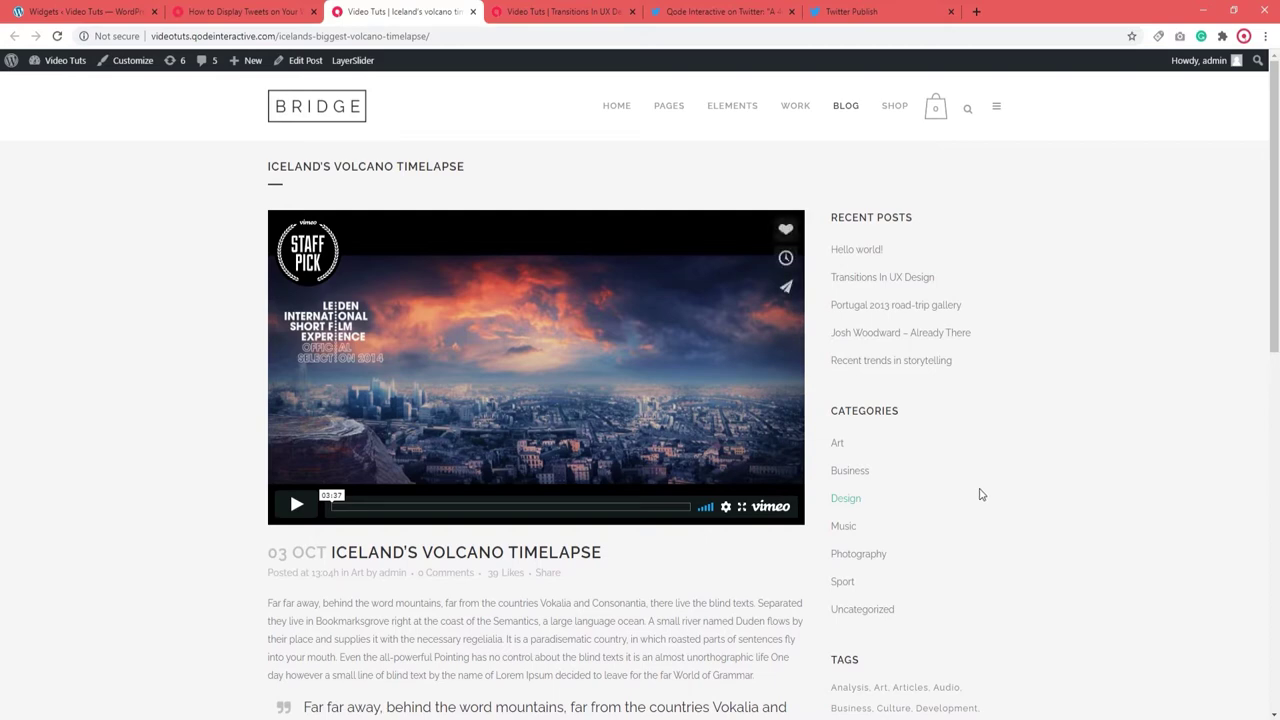
{"action": "left_click", "coordinate": [566, 12]}
{"action": "scroll", "coordinate": [1000, 437], "scroll_direction": "down", "scroll_amount": 5}
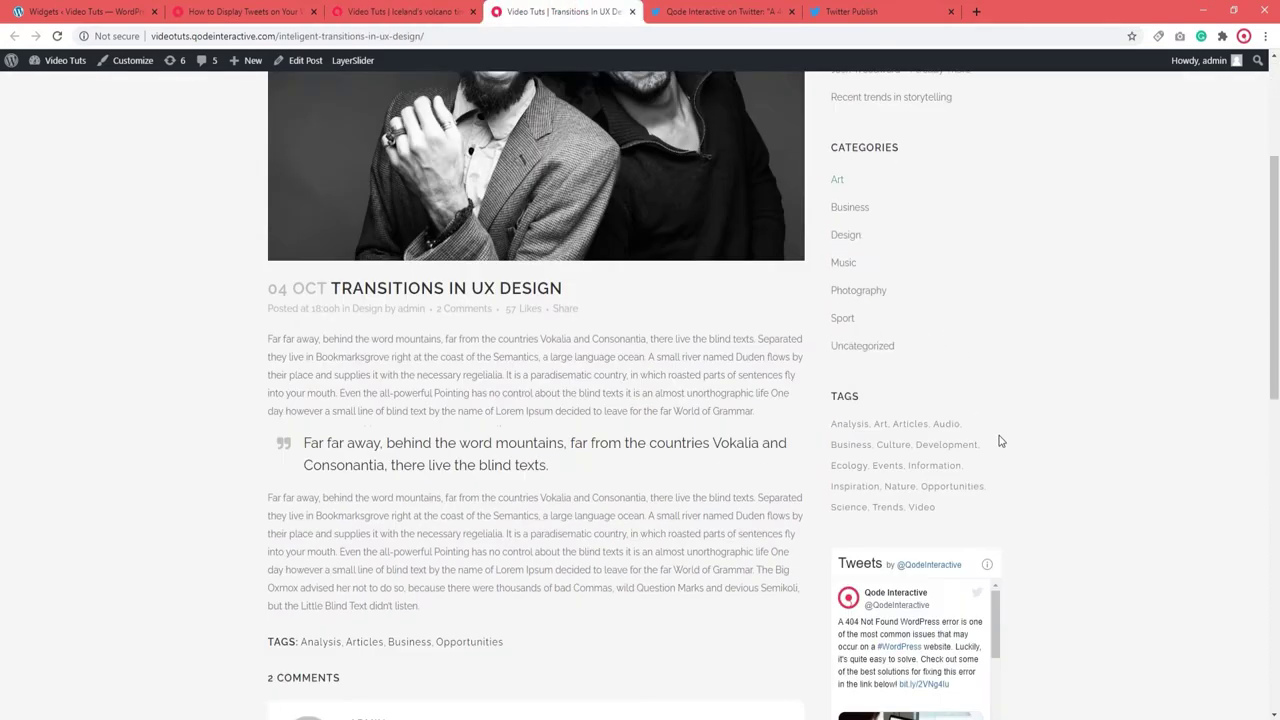
{"action": "scroll", "coordinate": [1010, 360], "scroll_direction": "down", "scroll_amount": 1}
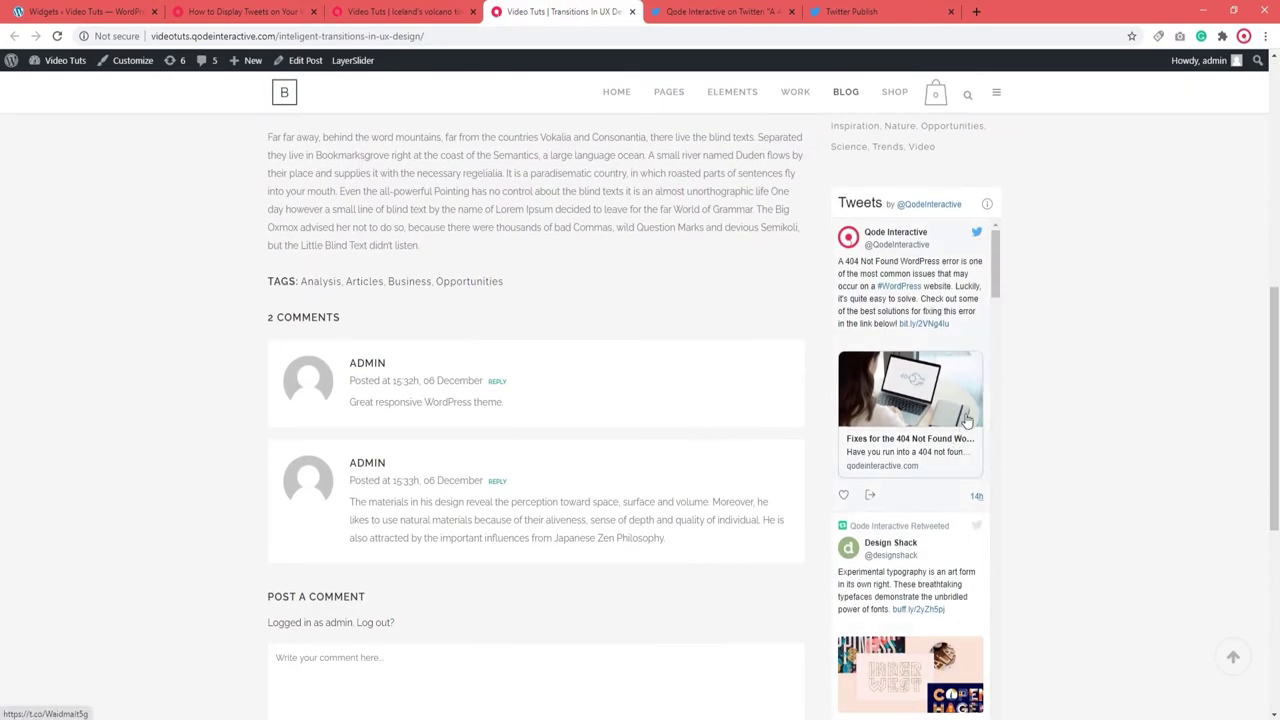
{"action": "left_click_drag", "start_coordinate": [996, 280], "coordinate": [1003, 296]}
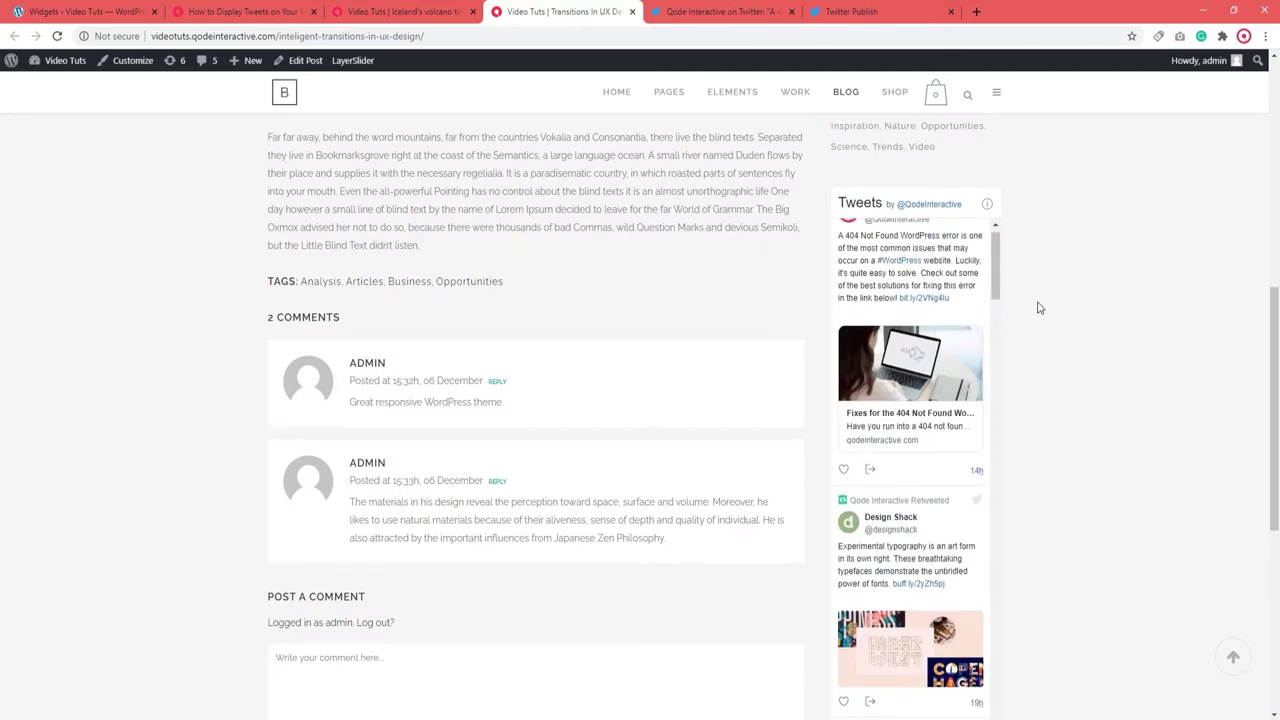
{"action": "left_click", "coordinate": [430, 12]}
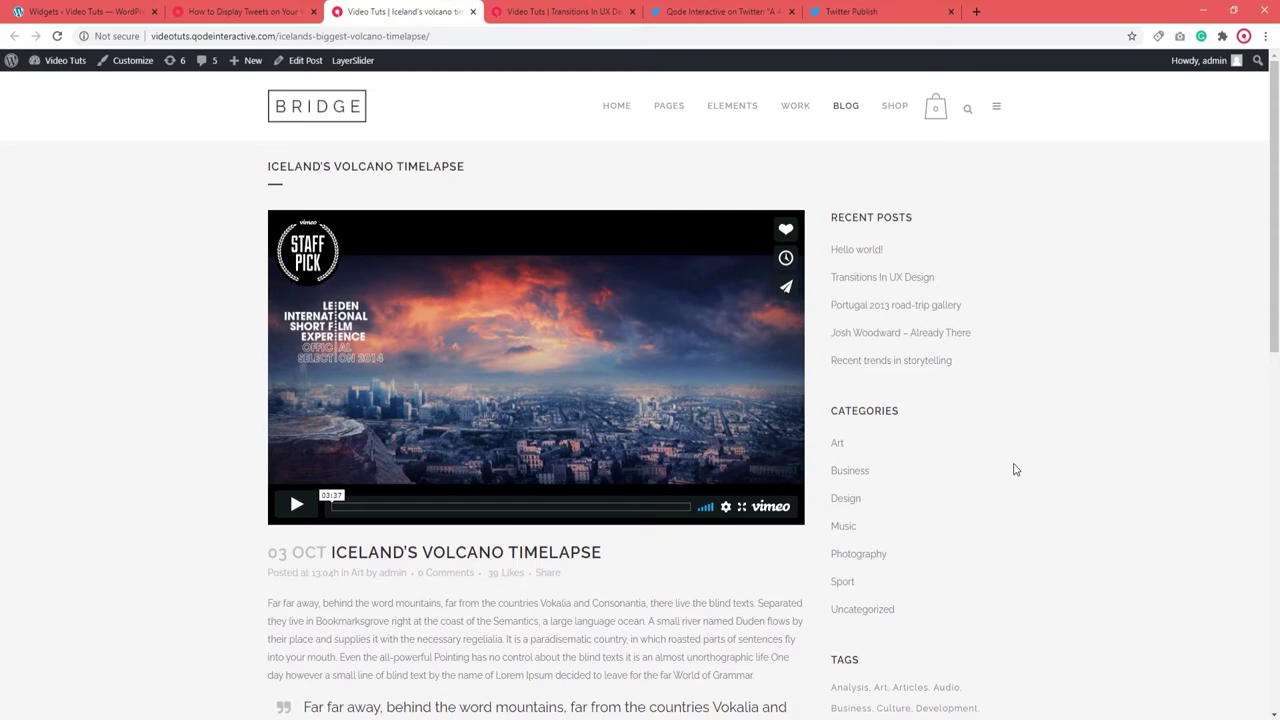
{"action": "left_click", "coordinate": [723, 12]}
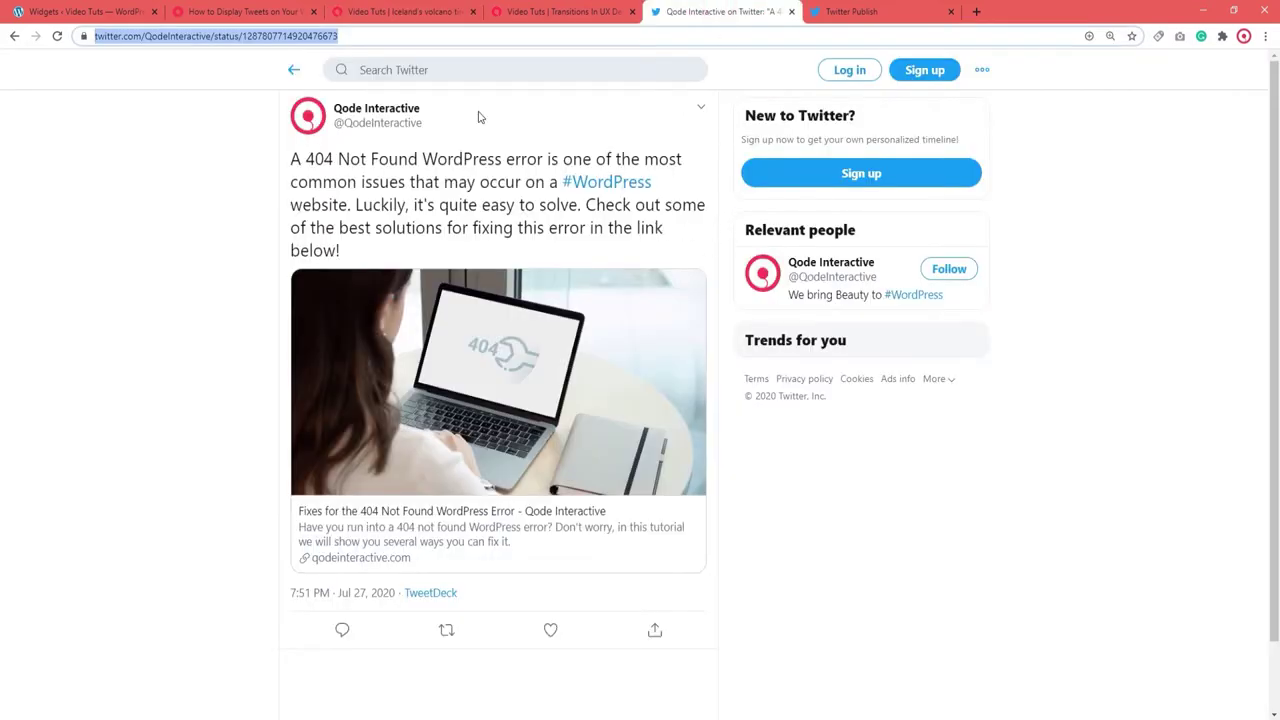
Go back from the tweet to the Qode Interactive profile header, then bring up Twitter Publish
{"action": "left_click", "coordinate": [290, 71]}
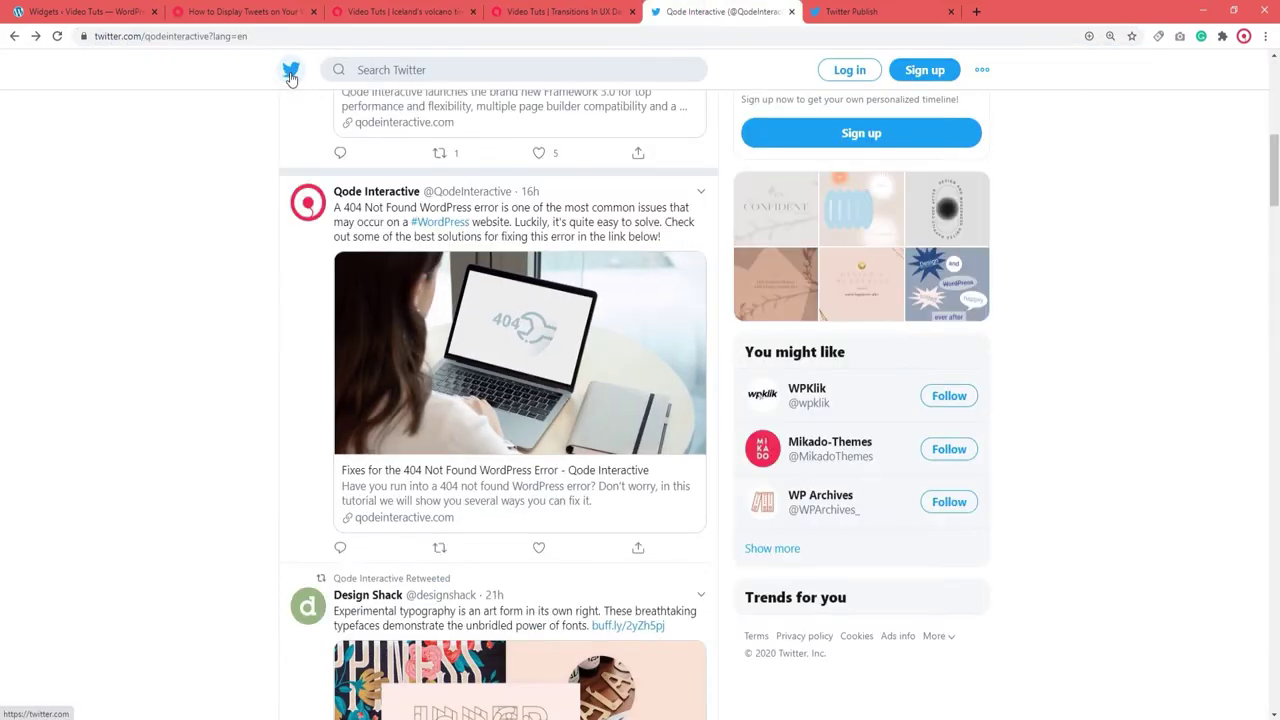
{"action": "scroll", "coordinate": [703, 481], "scroll_direction": "up", "scroll_amount": 10}
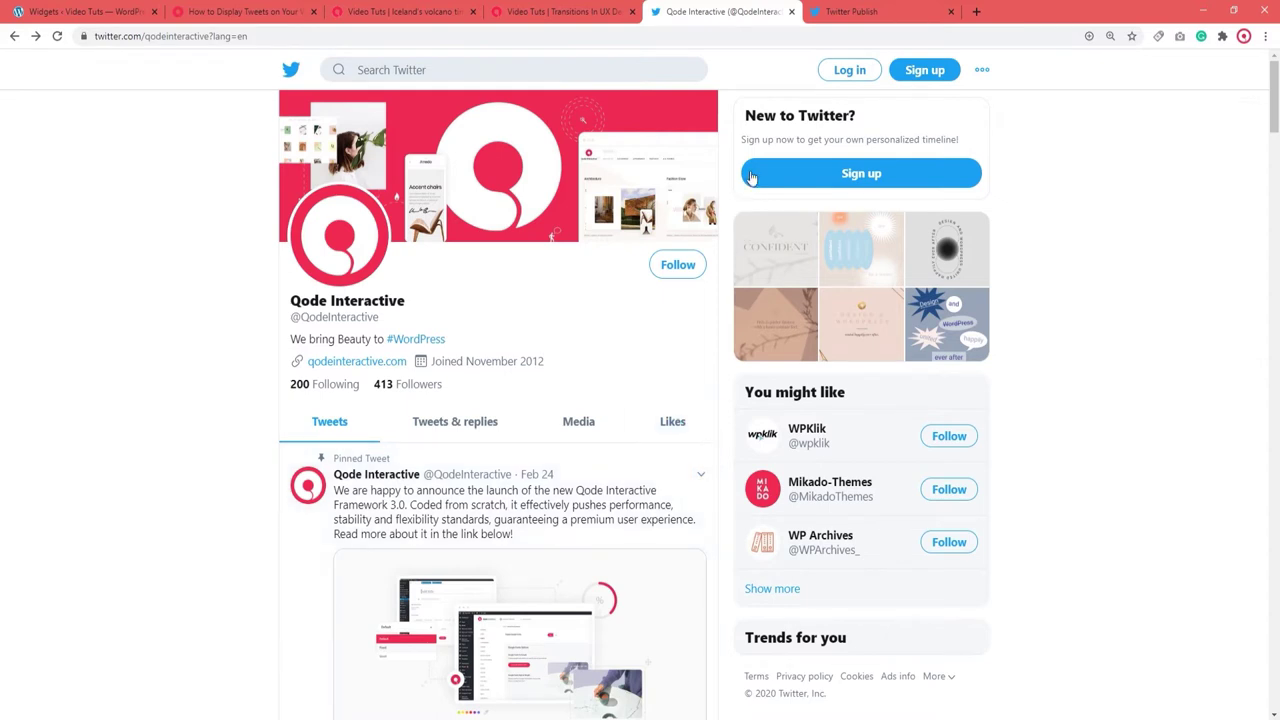
{"action": "left_click", "coordinate": [832, 18]}
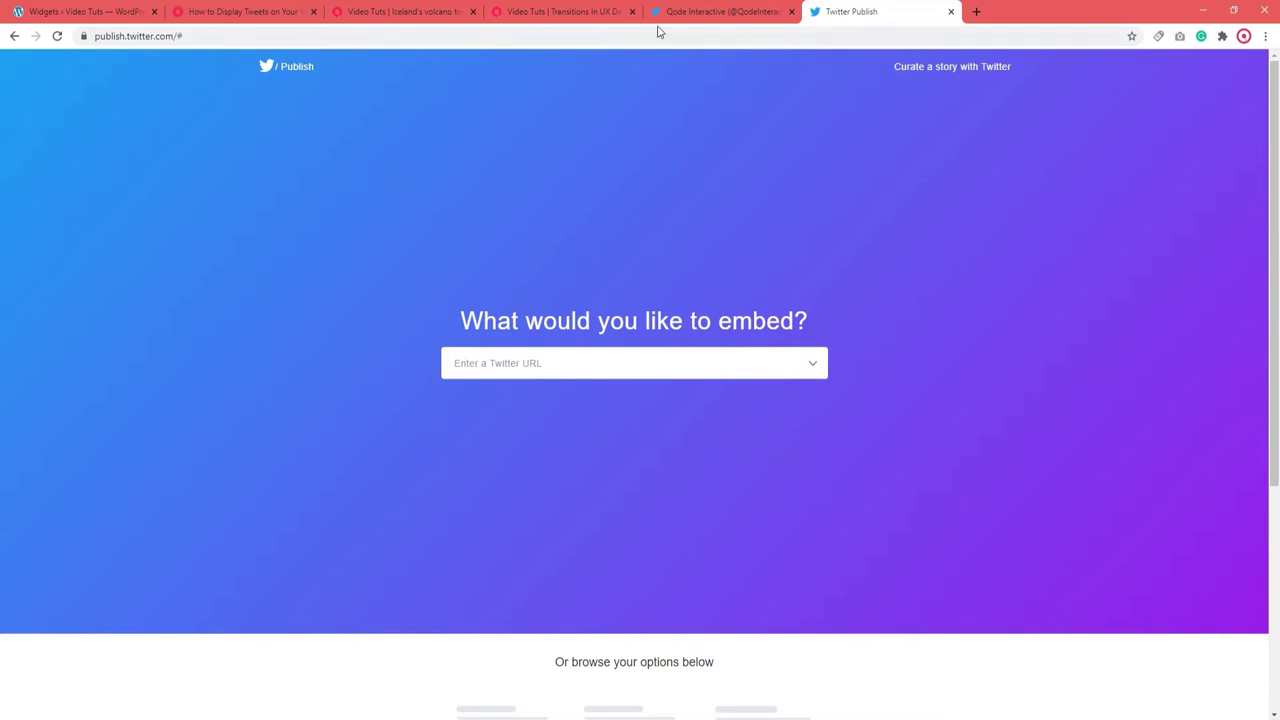
Copy the Qode Interactive profile address from the Twitter tab's address bar
{"action": "left_click", "coordinate": [700, 12]}
{"action": "left_click", "coordinate": [210, 36]}
{"action": "left_click_drag", "start_coordinate": [95, 36], "coordinate": [240, 38]}
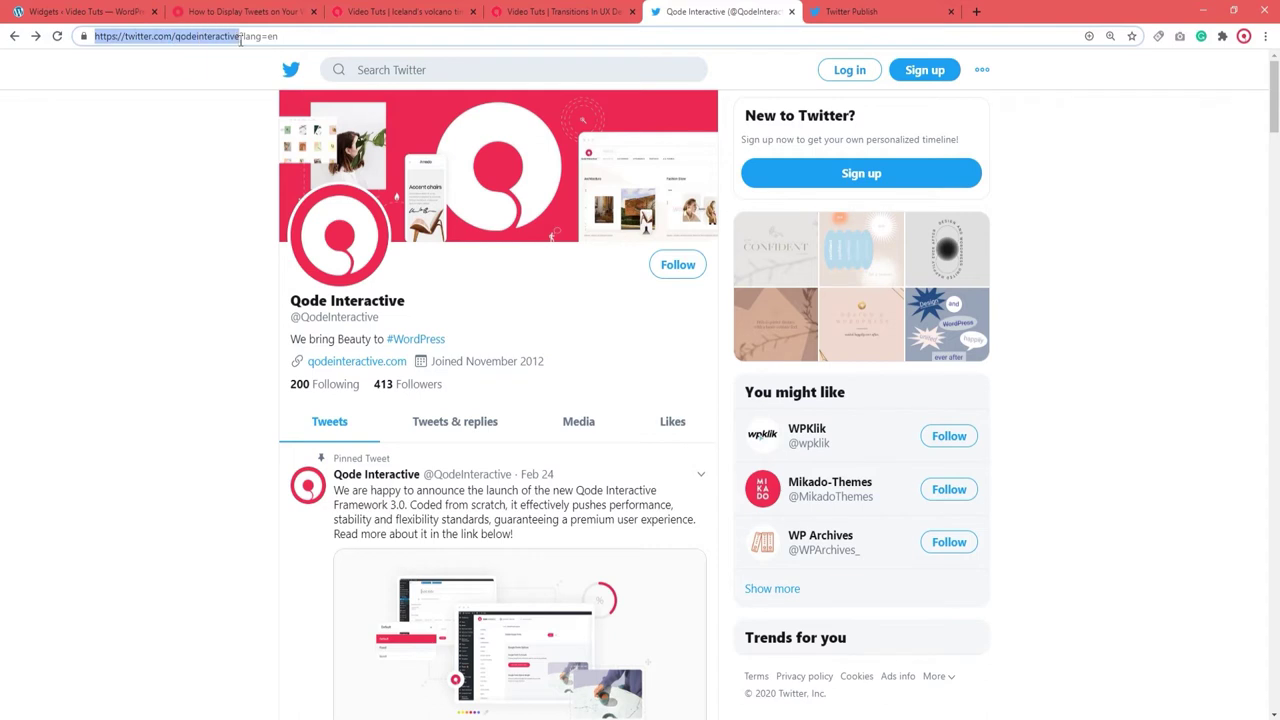
{"action": "right_click", "coordinate": [240, 40]}
{"action": "left_click", "coordinate": [262, 113]}
Paste the profile address into Twitter Publish, choose Embedded Timeline, and copy the generated embed code
{"action": "left_click", "coordinate": [842, 14]}
{"action": "left_click", "coordinate": [587, 368]}
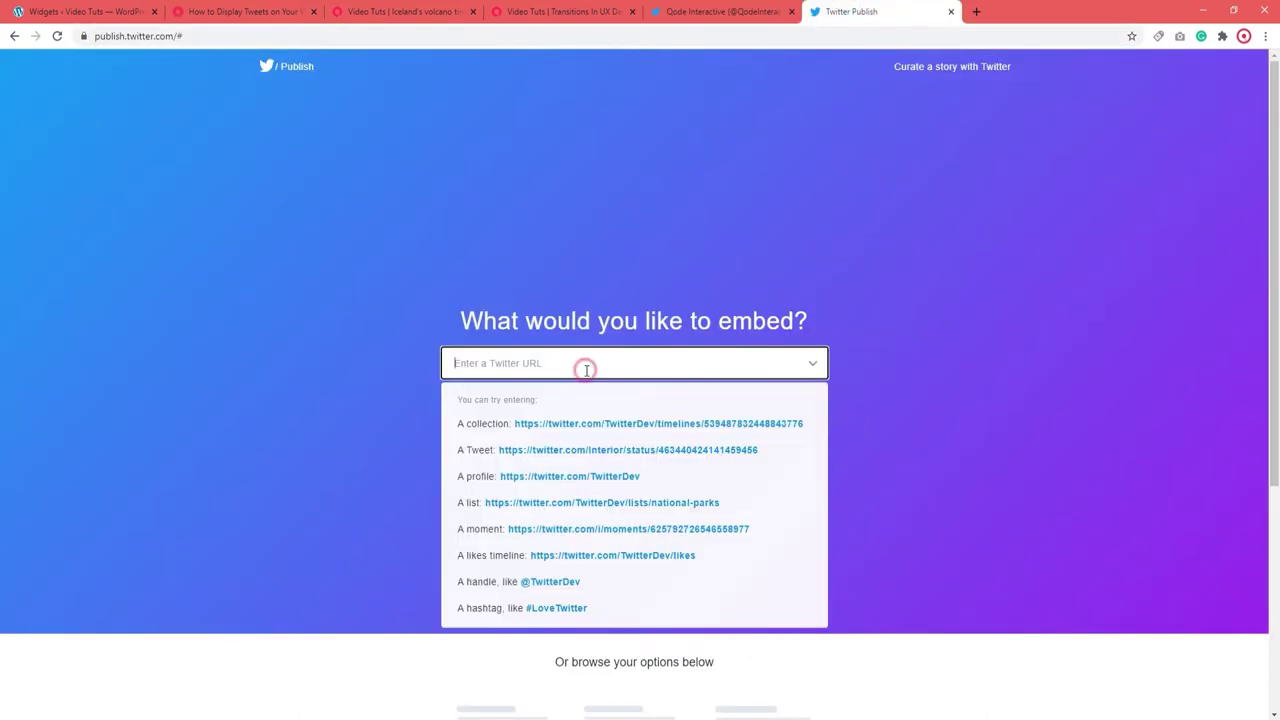
{"action": "key", "text": "ctrl+v"}
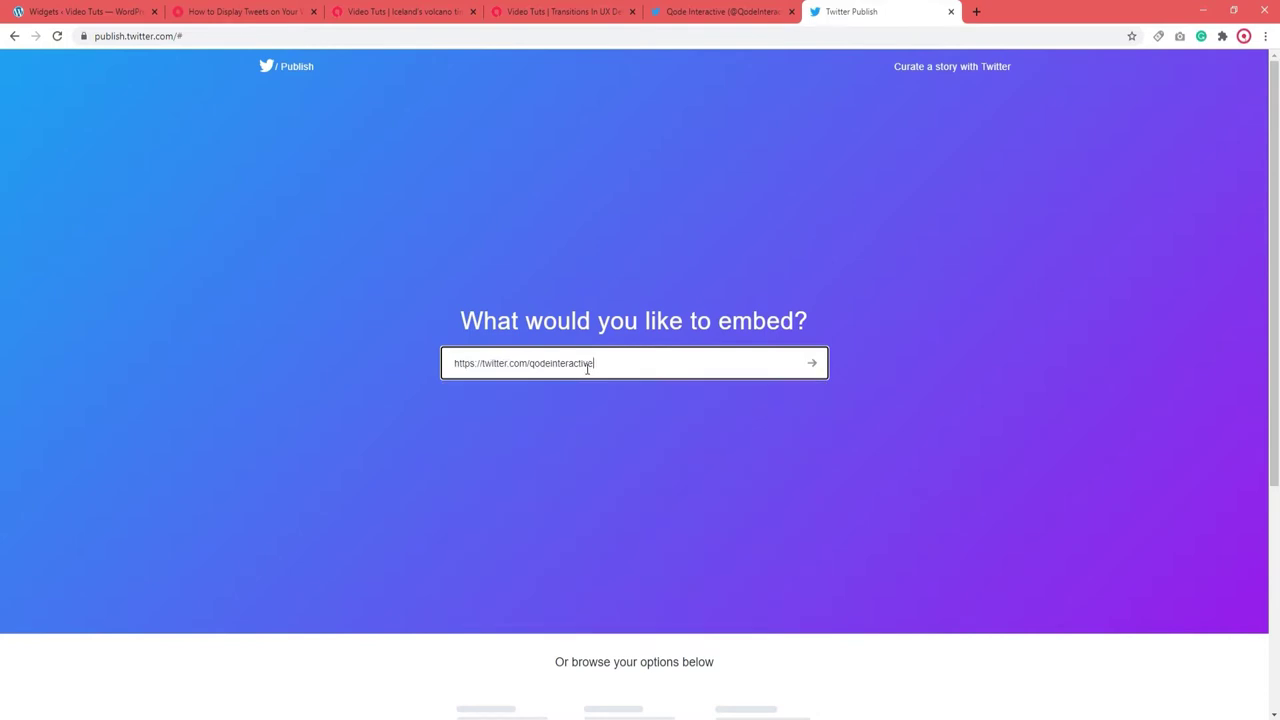
{"action": "left_click", "coordinate": [809, 362]}
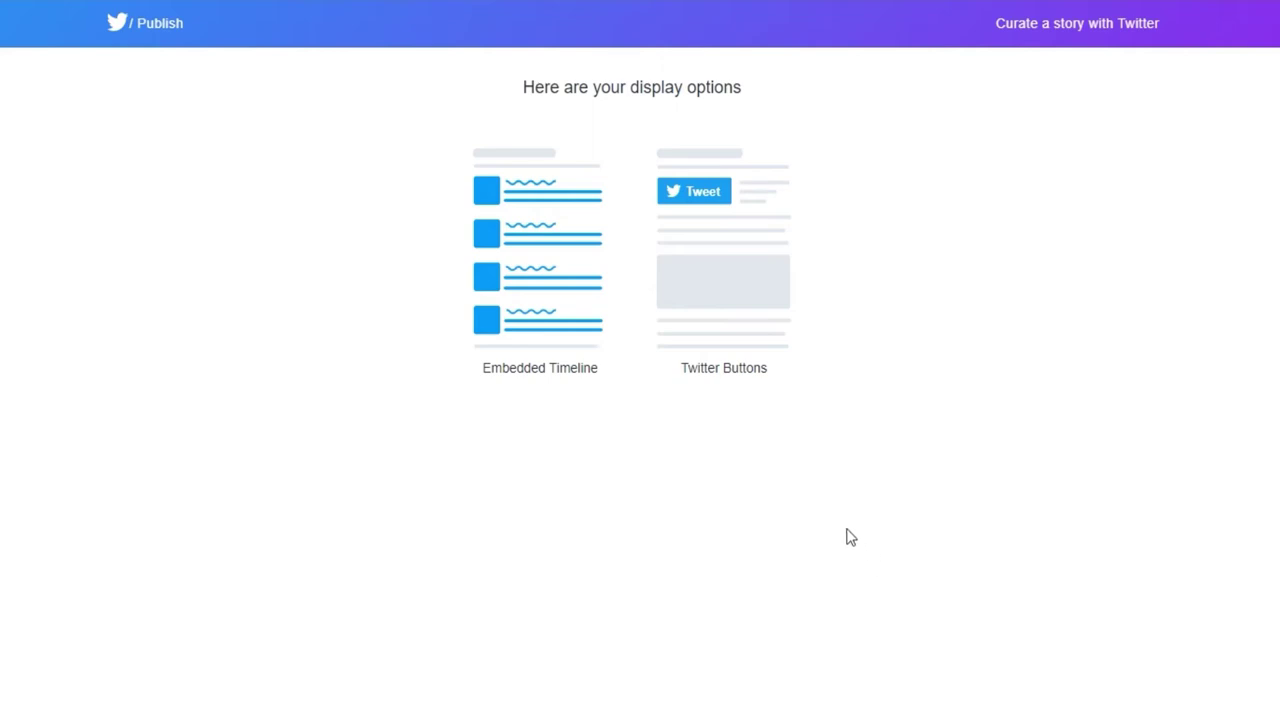
{"action": "left_click", "coordinate": [529, 313]}
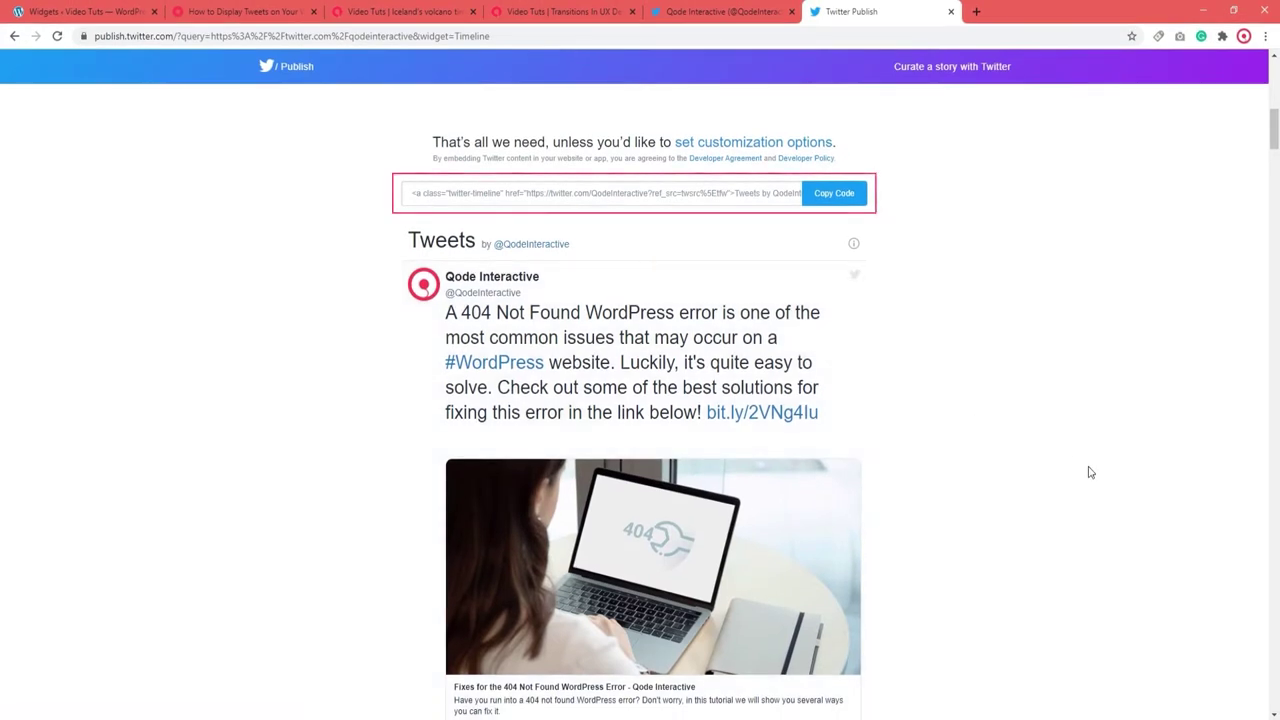
{"action": "left_click", "coordinate": [827, 195]}
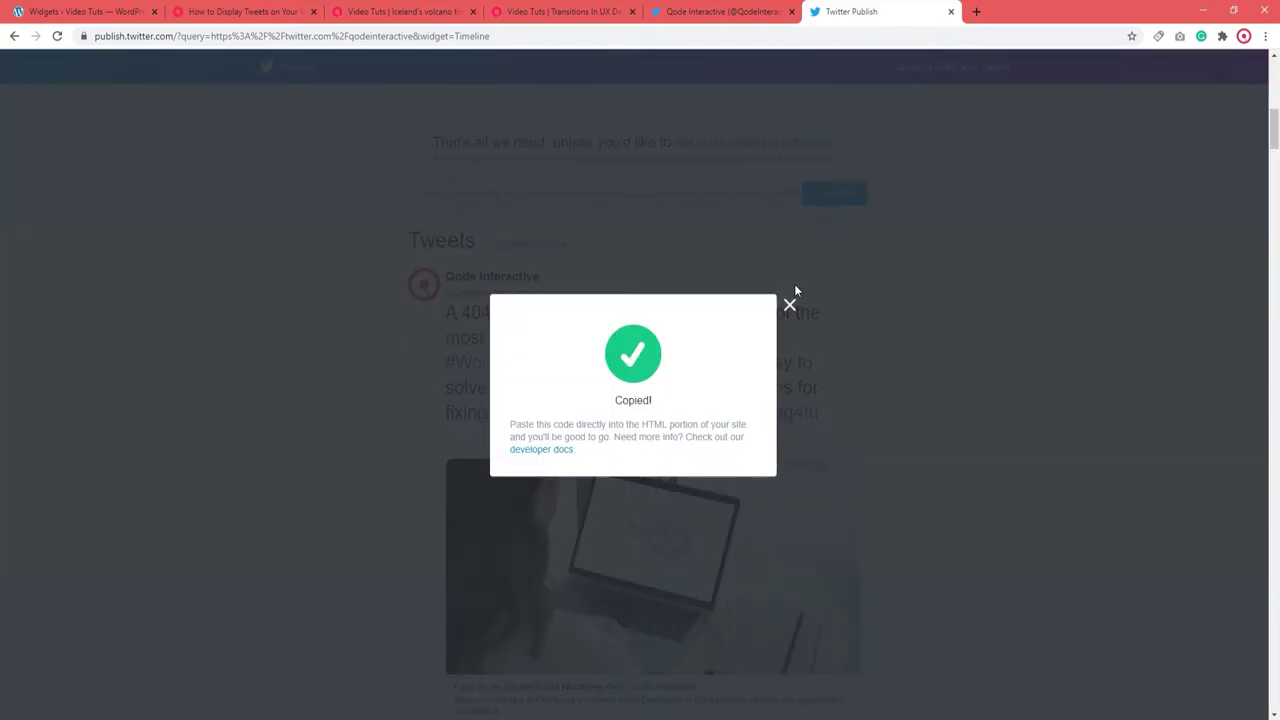
{"action": "left_click", "coordinate": [789, 305]}
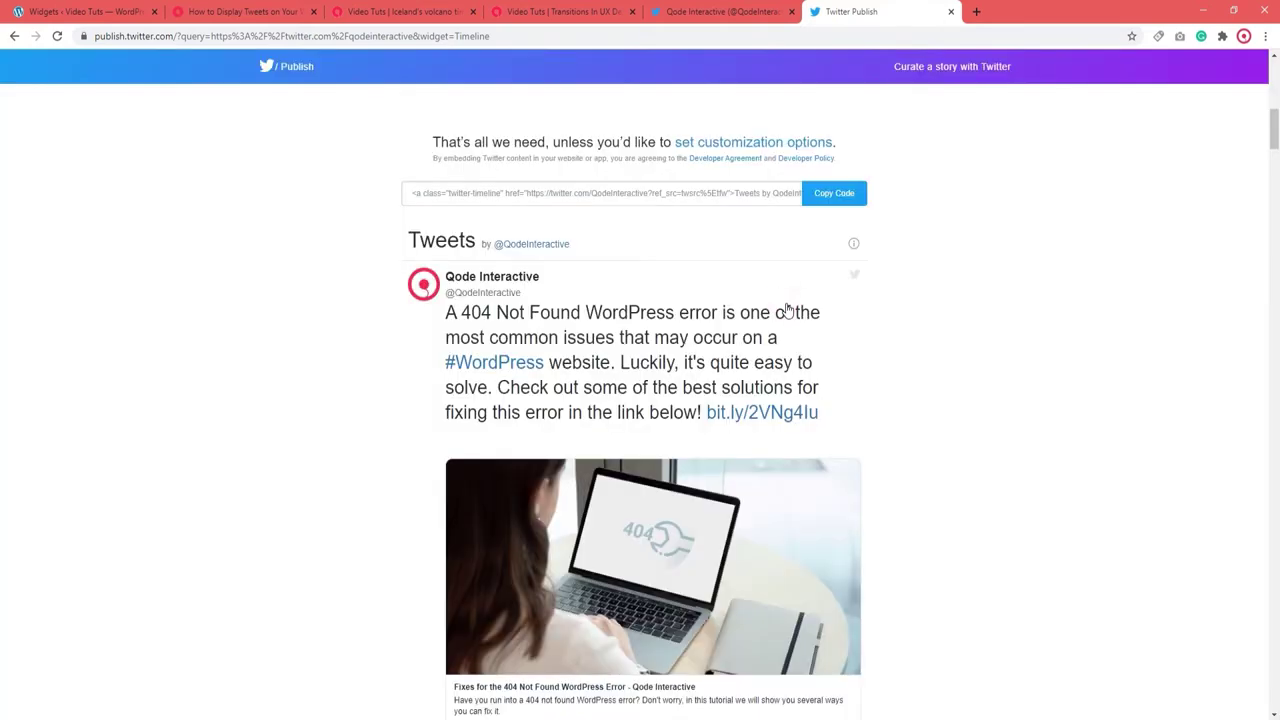
{"action": "left_click", "coordinate": [78, 12]}
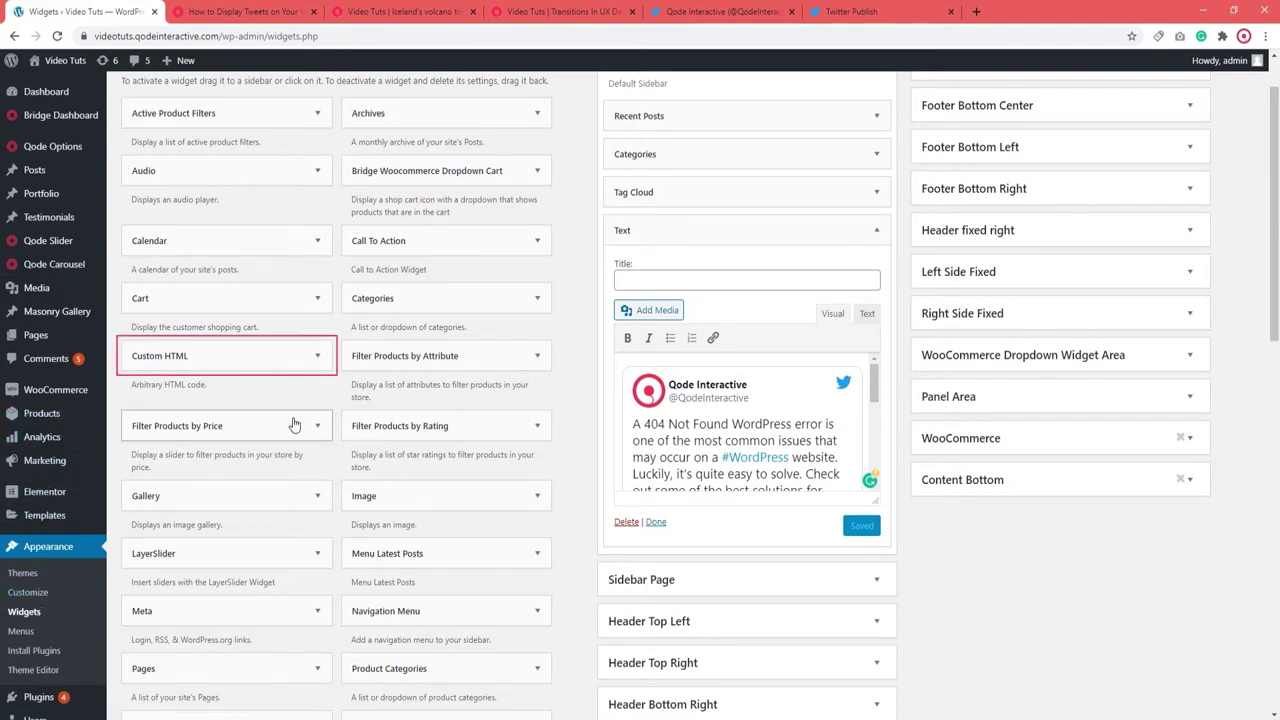
Add a Custom HTML widget to the Default Sidebar with the pasted timeline embed code, save it, and open the volcano post
{"action": "left_click_drag", "start_coordinate": [203, 357], "coordinate": [726, 229]}
{"action": "left_click", "coordinate": [684, 350]}
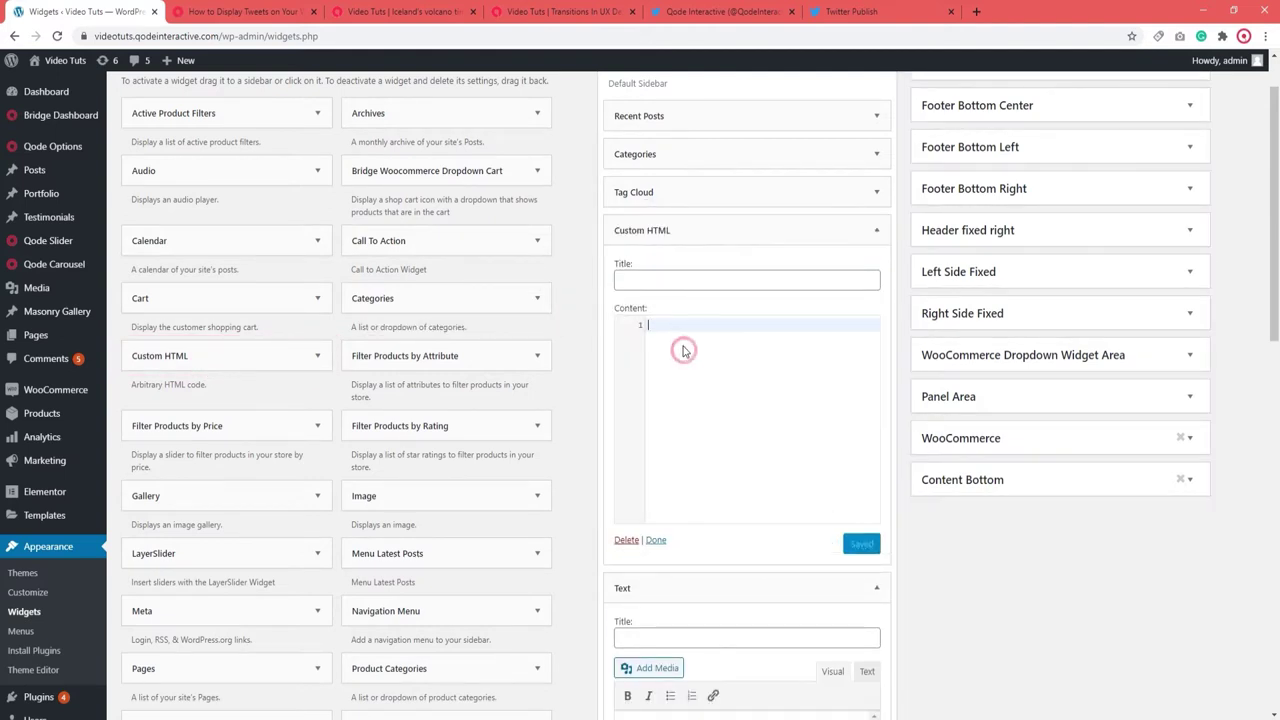
{"action": "key", "text": "ctrl+v"}
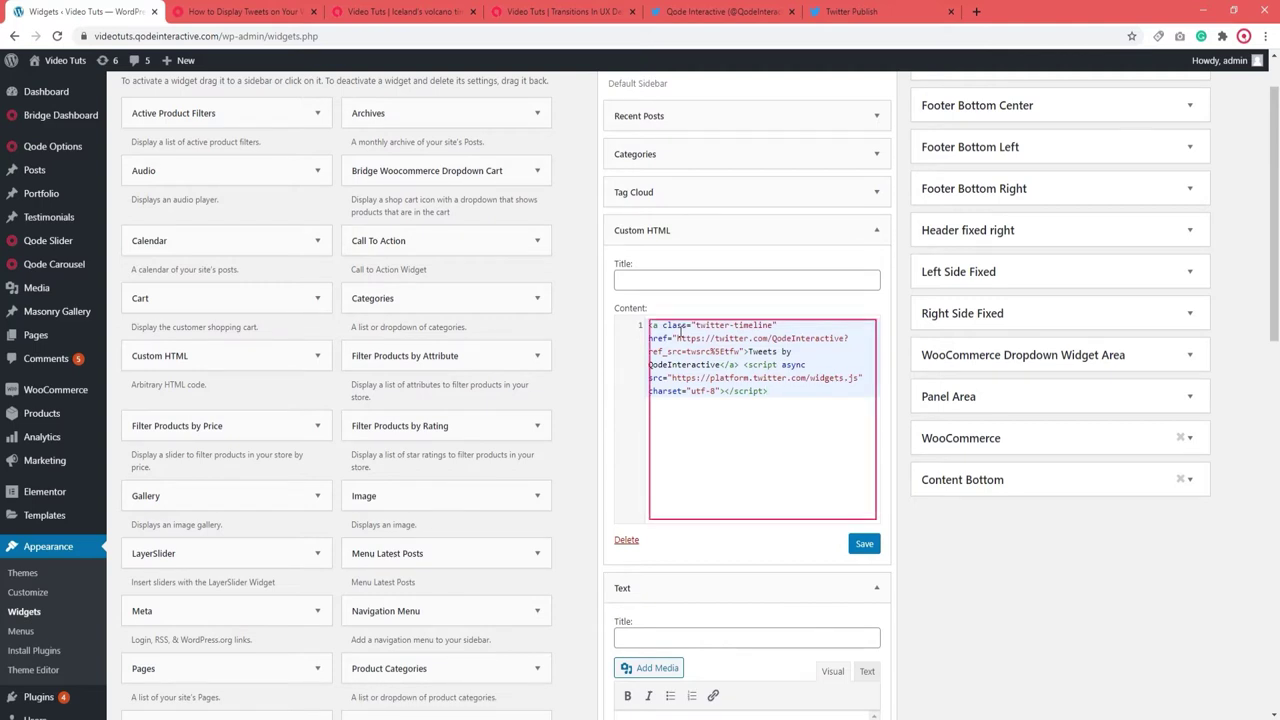
{"action": "left_click", "coordinate": [864, 546]}
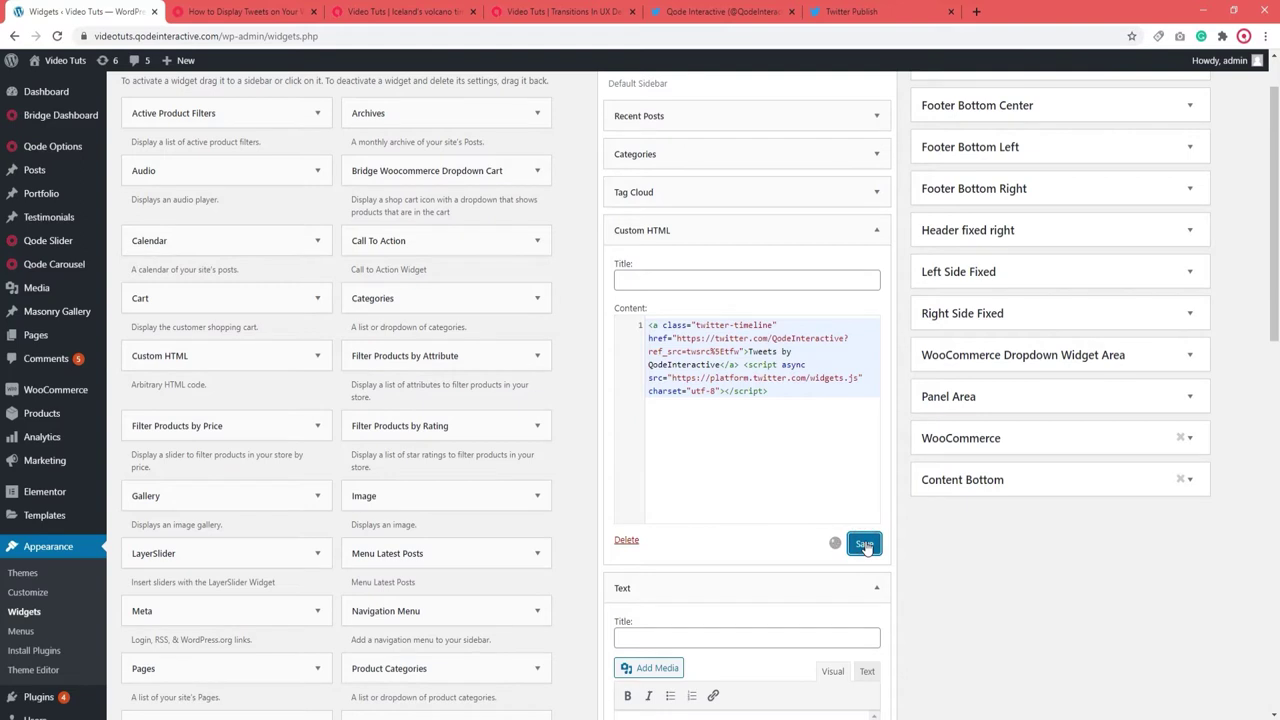
{"action": "left_click", "coordinate": [430, 13]}
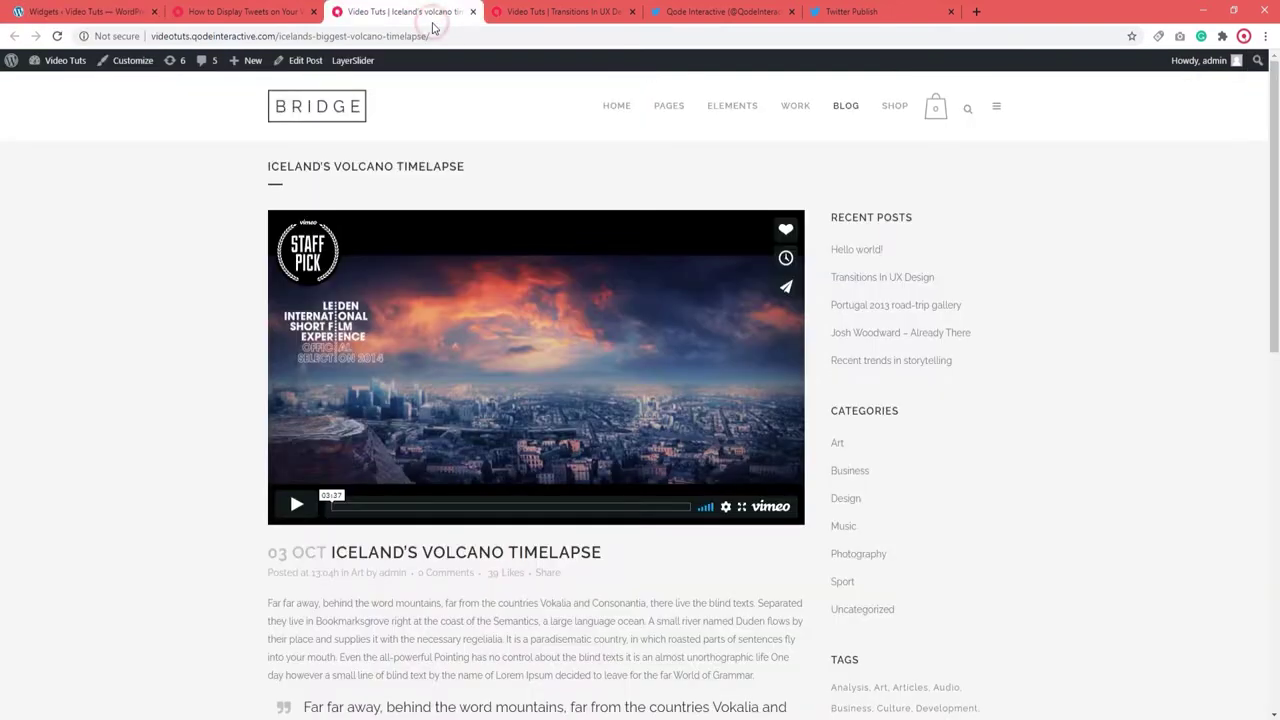
Reload the volcano timelapse post and check the Qode Interactive tweets timeline in its sidebar
{"action": "left_click", "coordinate": [57, 37]}
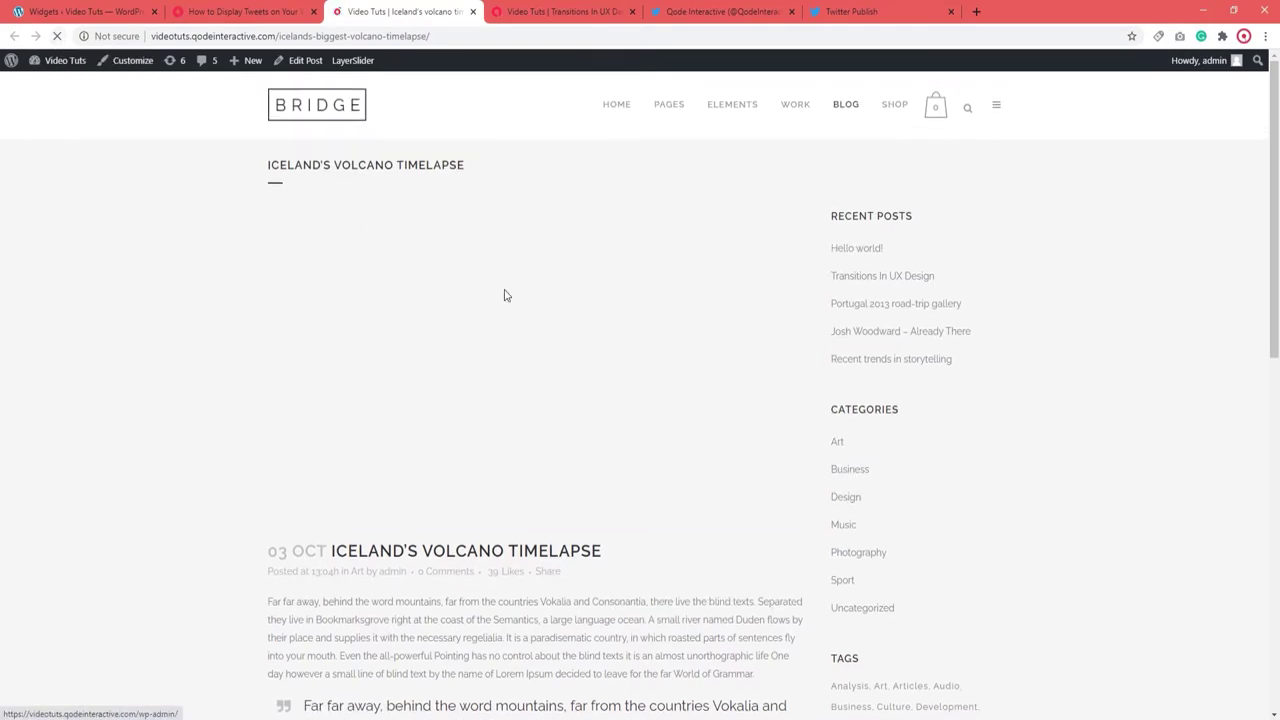
{"action": "scroll", "coordinate": [958, 480], "scroll_direction": "down", "scroll_amount": 3}
{"action": "scroll", "coordinate": [962, 482], "scroll_direction": "down", "scroll_amount": 10}
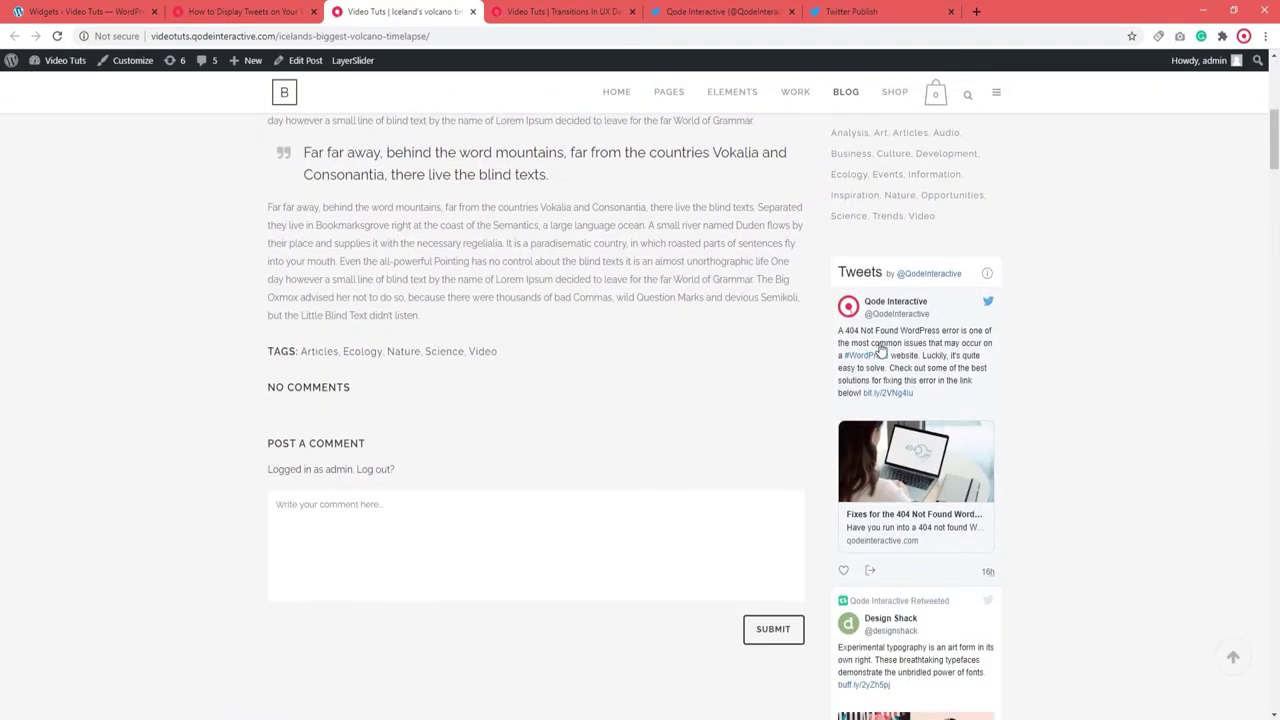
{"action": "scroll", "coordinate": [918, 477], "scroll_direction": "up", "scroll_amount": 15}
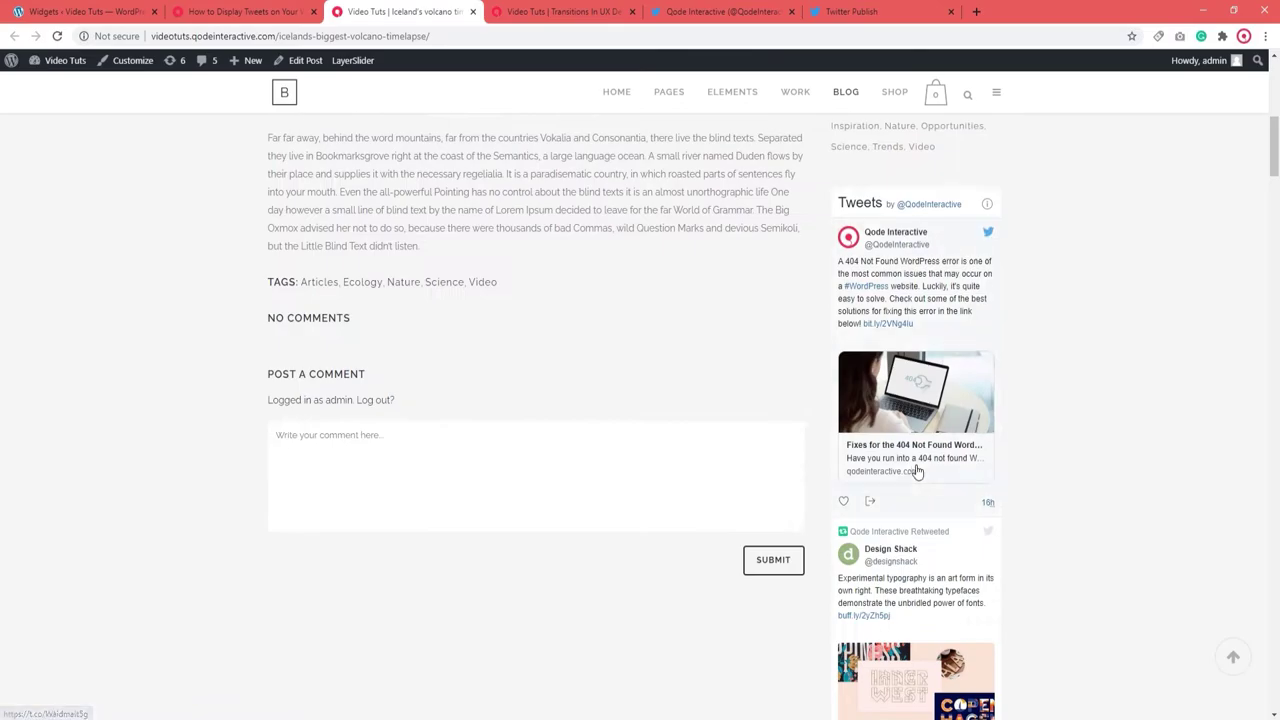
{"action": "left_click", "coordinate": [698, 13]}
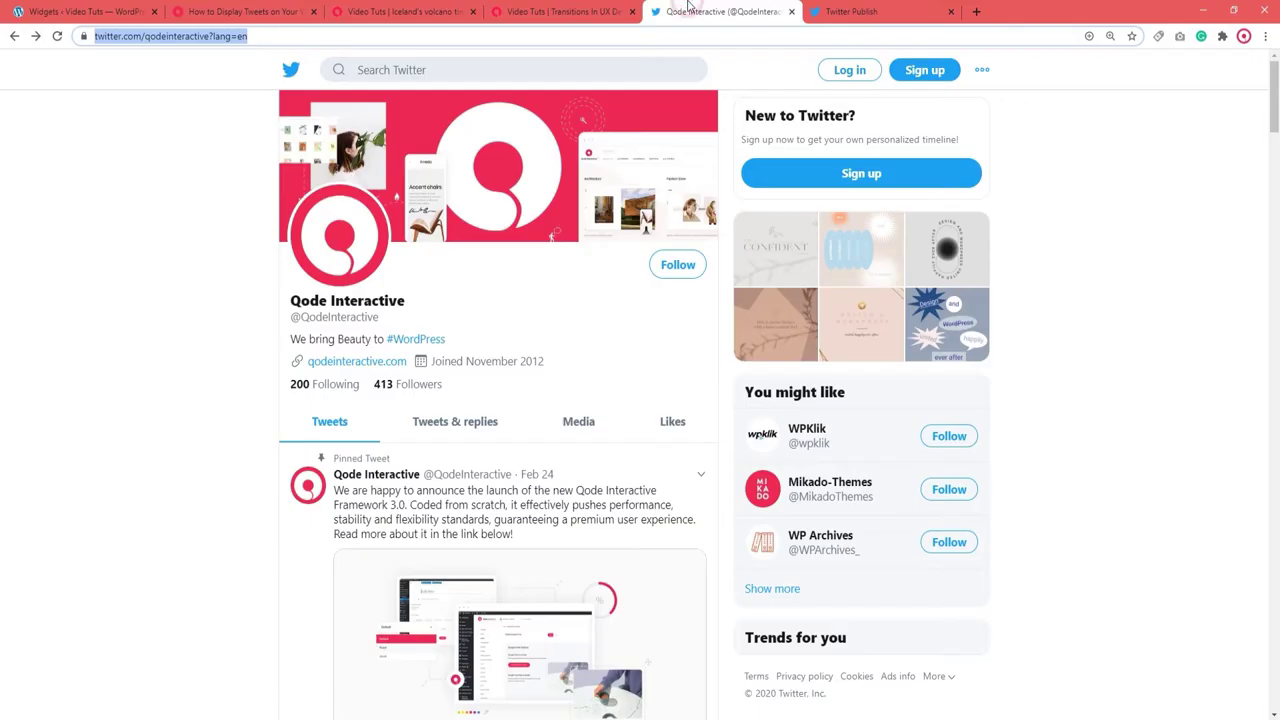
Open the WordPress.com-to-WordPress.org tweet on its own page and copy its URL
{"action": "scroll", "coordinate": [580, 390], "scroll_direction": "down", "scroll_amount": 10}
{"action": "scroll", "coordinate": [567, 459], "scroll_direction": "down", "scroll_amount": 3}
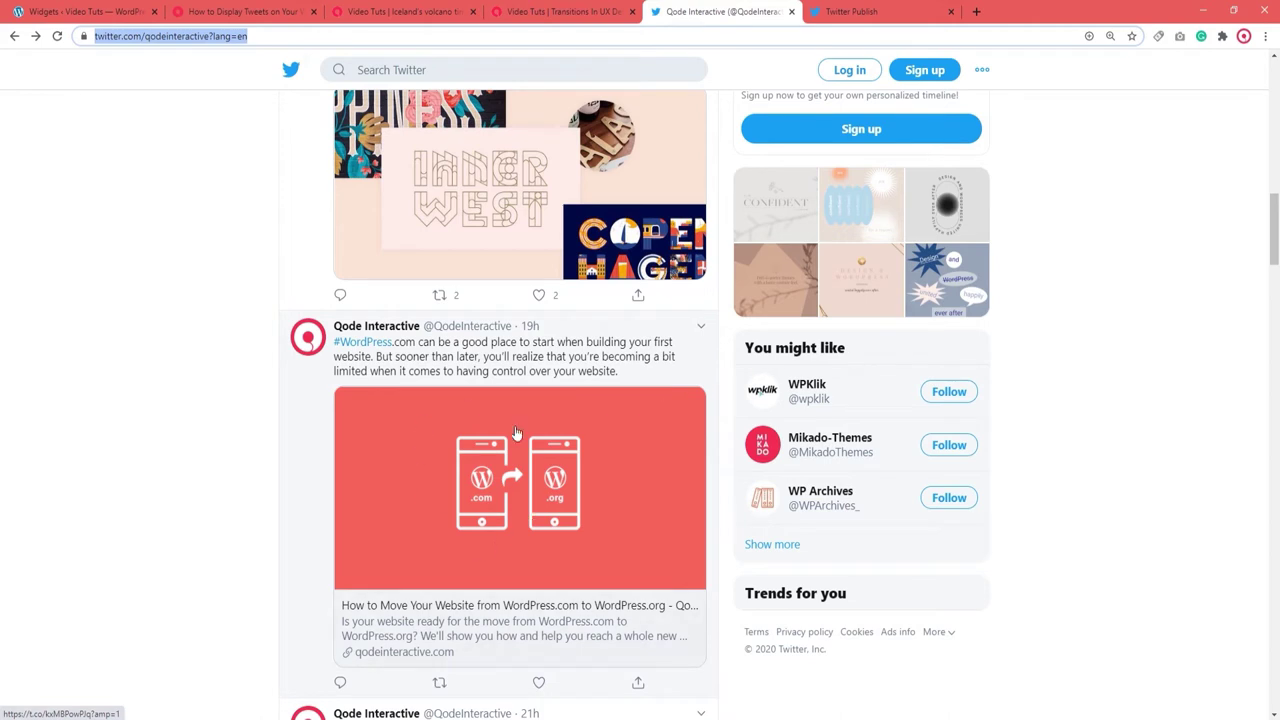
{"action": "left_click", "coordinate": [528, 332]}
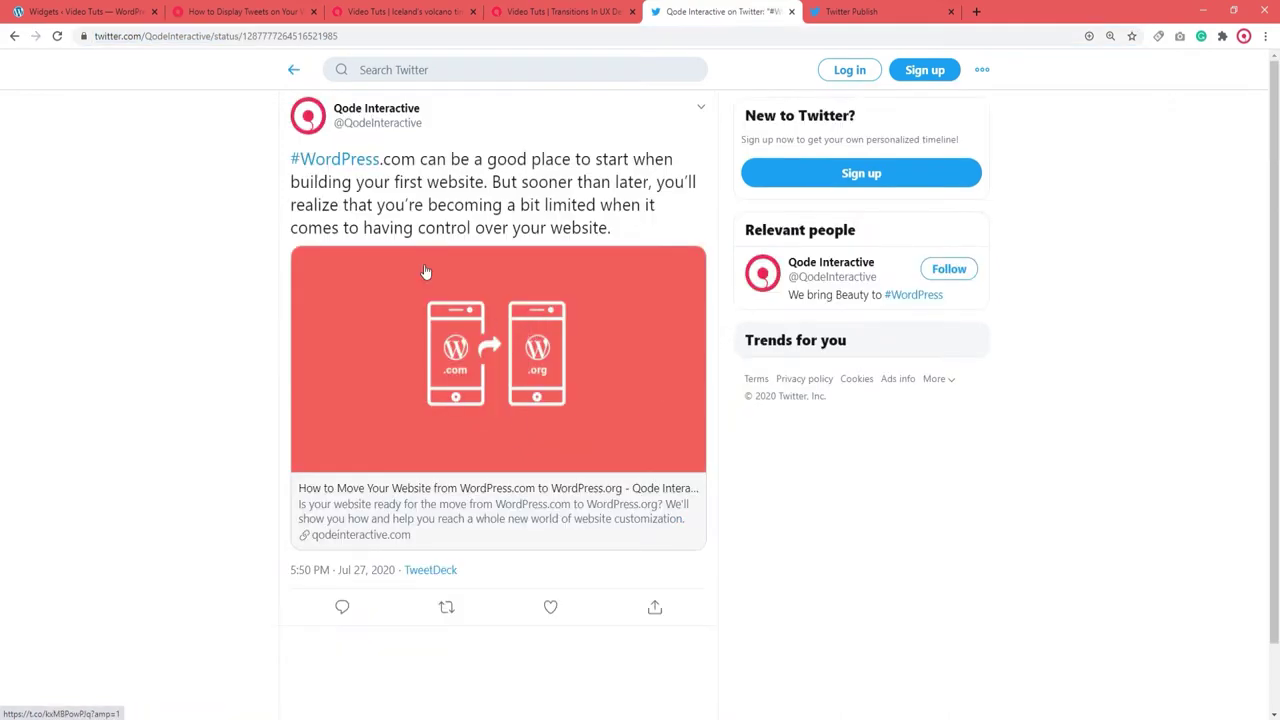
{"action": "left_click", "coordinate": [113, 37]}
{"action": "key", "text": "ctrl+c"}
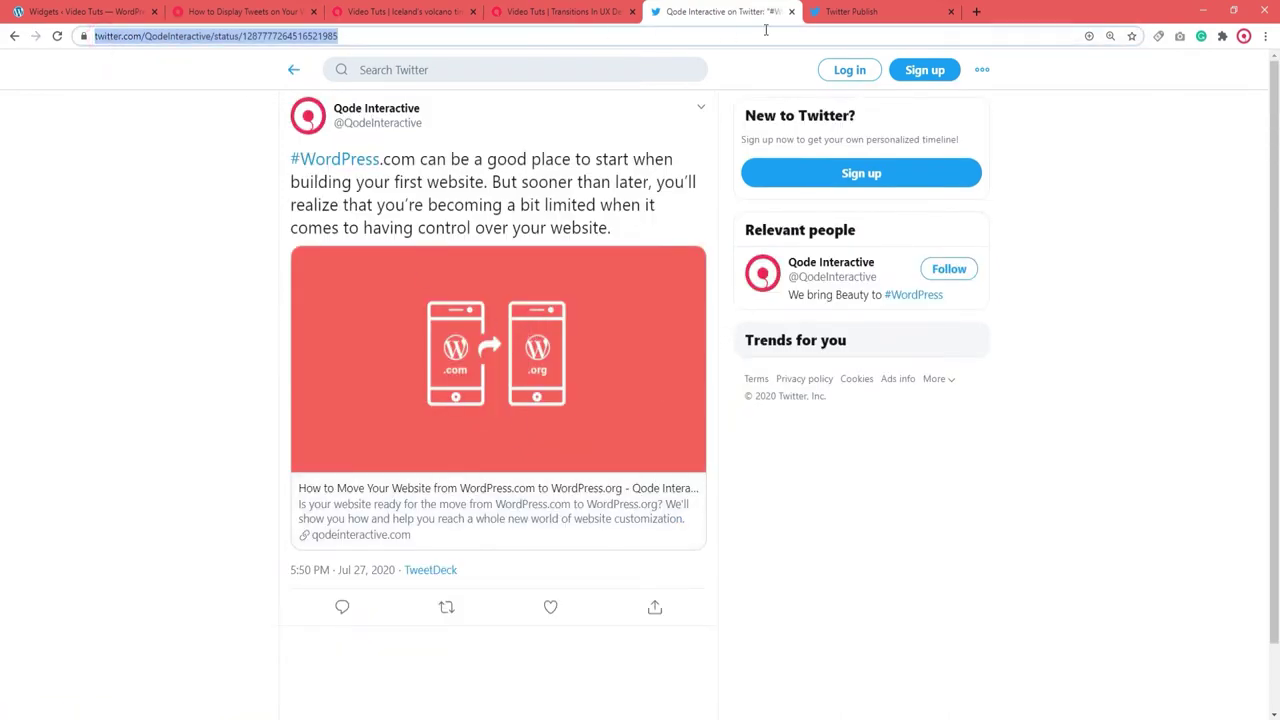
Generate and copy the tweet's embed code on publish.twitter.com
{"action": "left_click", "coordinate": [868, 13]}
{"action": "left_click", "coordinate": [529, 363]}
{"action": "key", "text": "ctrl+v"}
{"action": "left_click", "coordinate": [813, 363]}
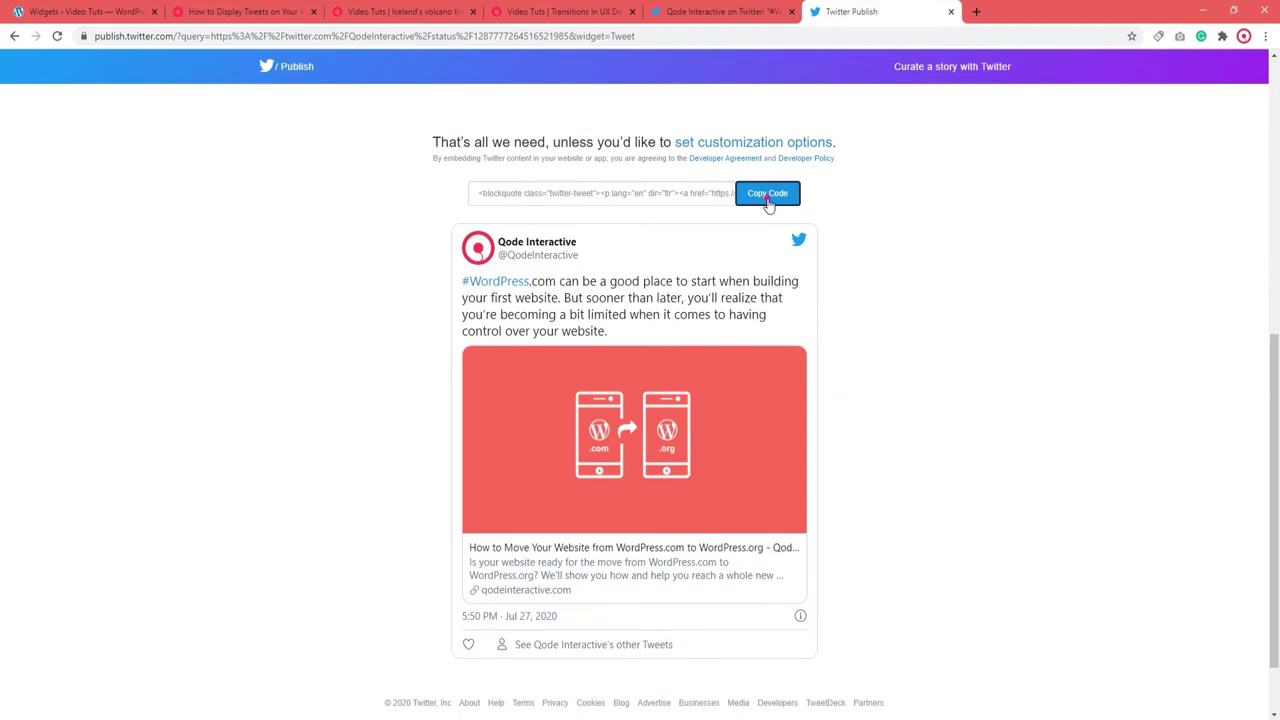
{"action": "left_click", "coordinate": [766, 195]}
{"action": "left_click", "coordinate": [101, 6]}
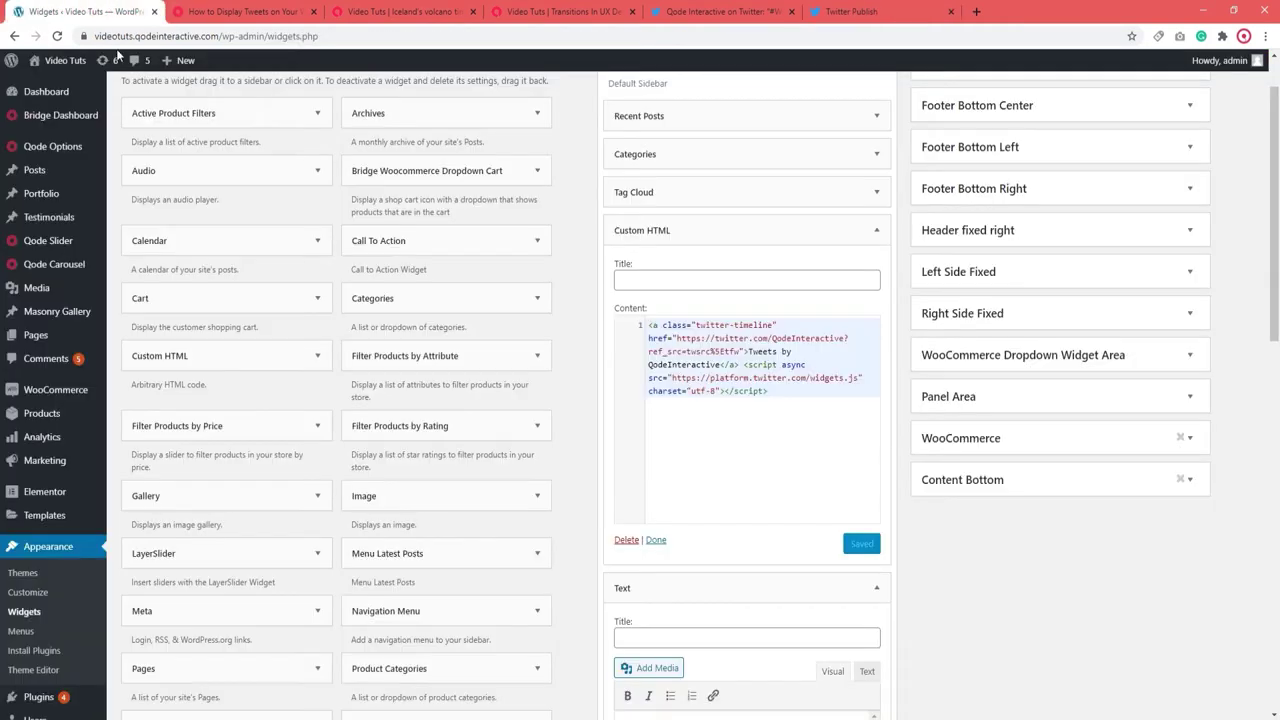
Replace the Custom HTML widget's timeline code with the single-tweet embed, save, and reload the post
{"action": "left_click_drag", "start_coordinate": [207, 345], "coordinate": [735, 230]}
{"action": "left_click", "coordinate": [749, 354]}
{"action": "key", "text": "ctrl+a"}
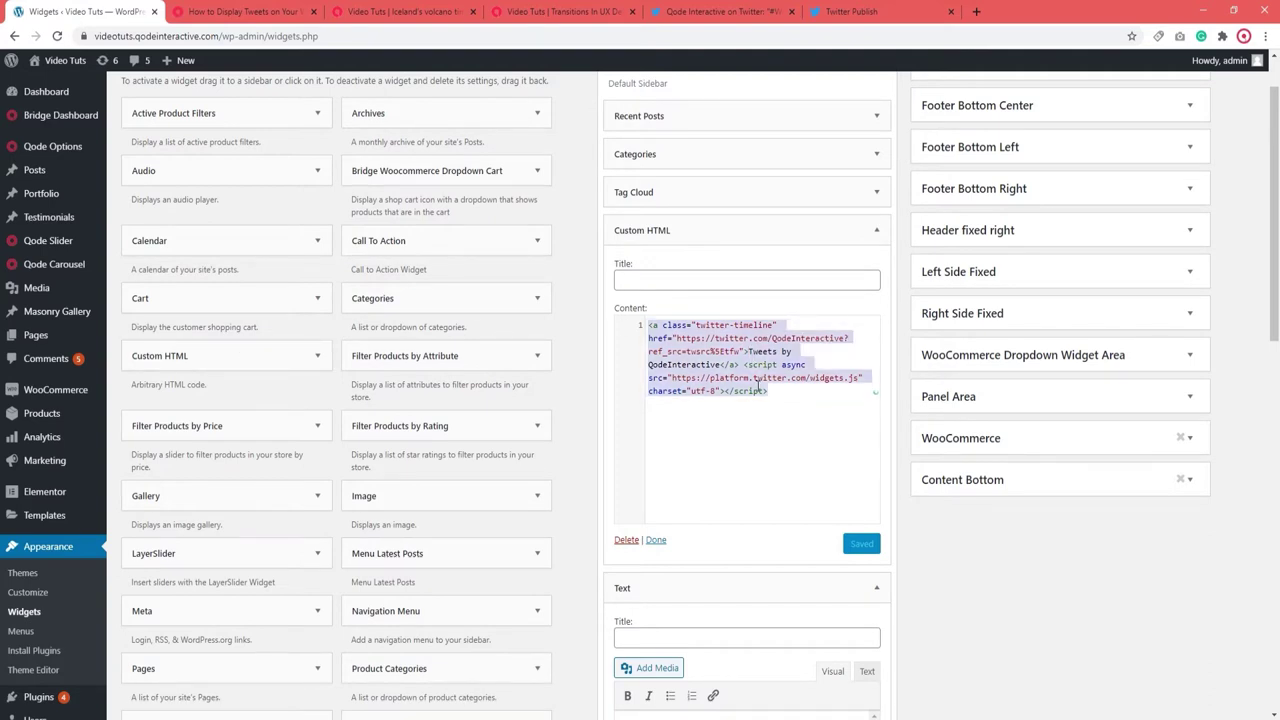
{"action": "key", "text": "ctrl+v"}
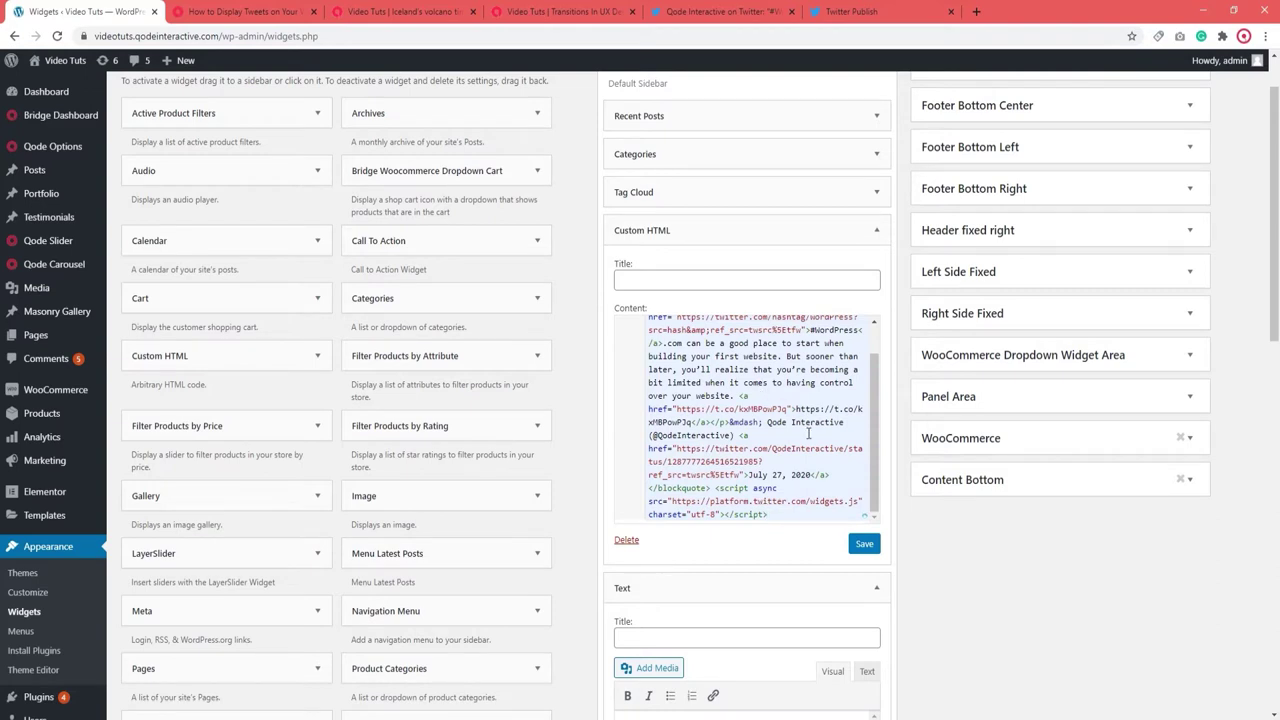
{"action": "left_click", "coordinate": [866, 544]}
{"action": "left_click", "coordinate": [400, 12]}
{"action": "left_click", "coordinate": [57, 36]}
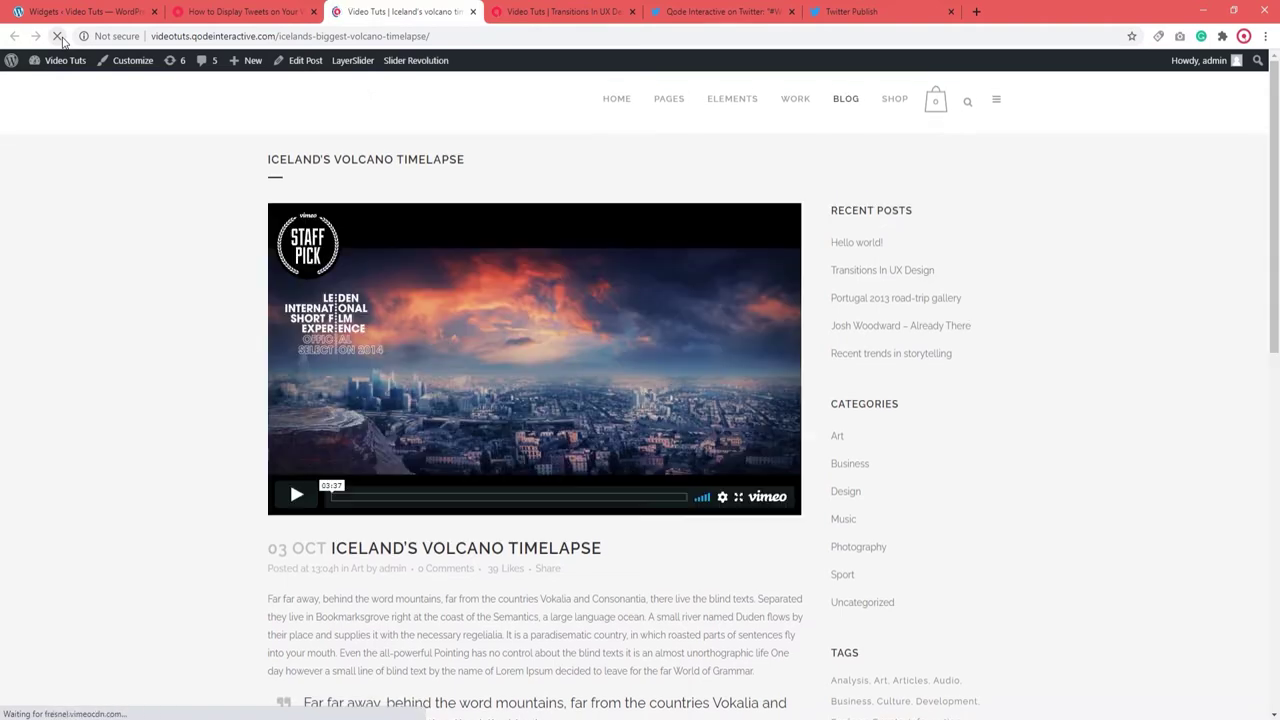
Scroll the volcano post to inspect the embedded WordPress.com tweet card in the sidebar
{"action": "scroll", "coordinate": [943, 424], "scroll_direction": "down", "scroll_amount": 5}
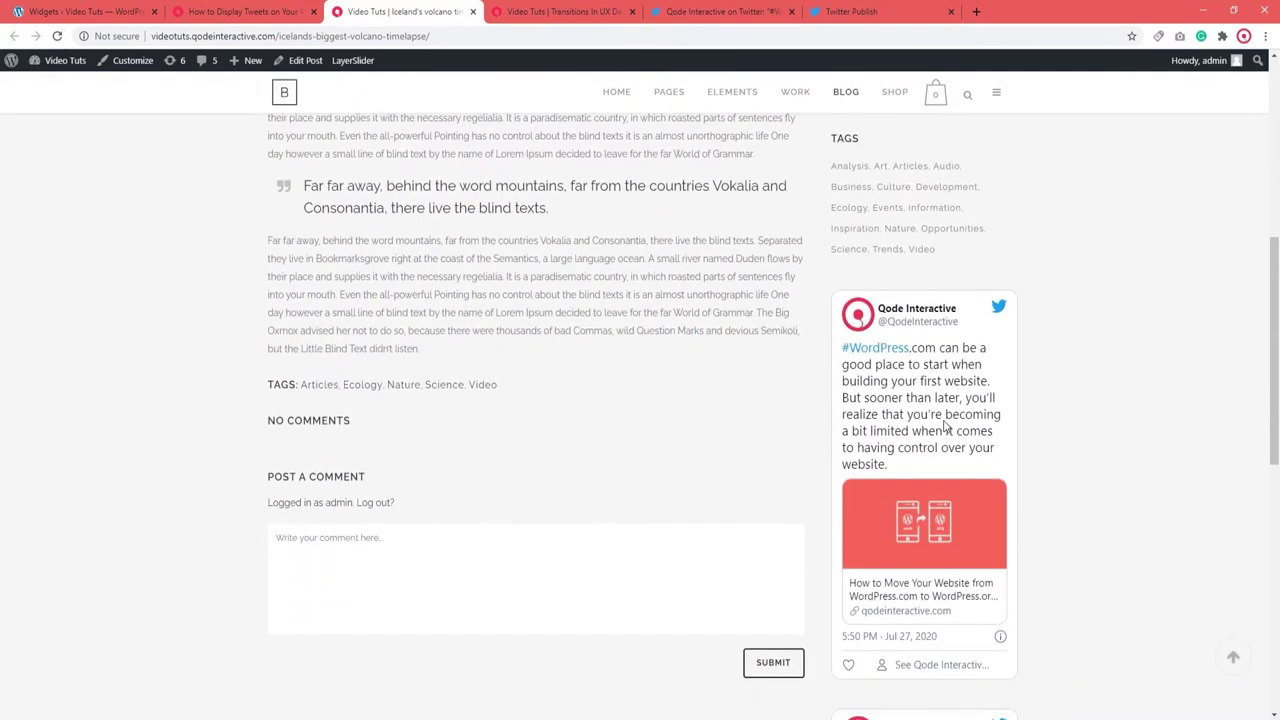
{"action": "scroll", "coordinate": [945, 425], "scroll_direction": "down", "scroll_amount": 1}
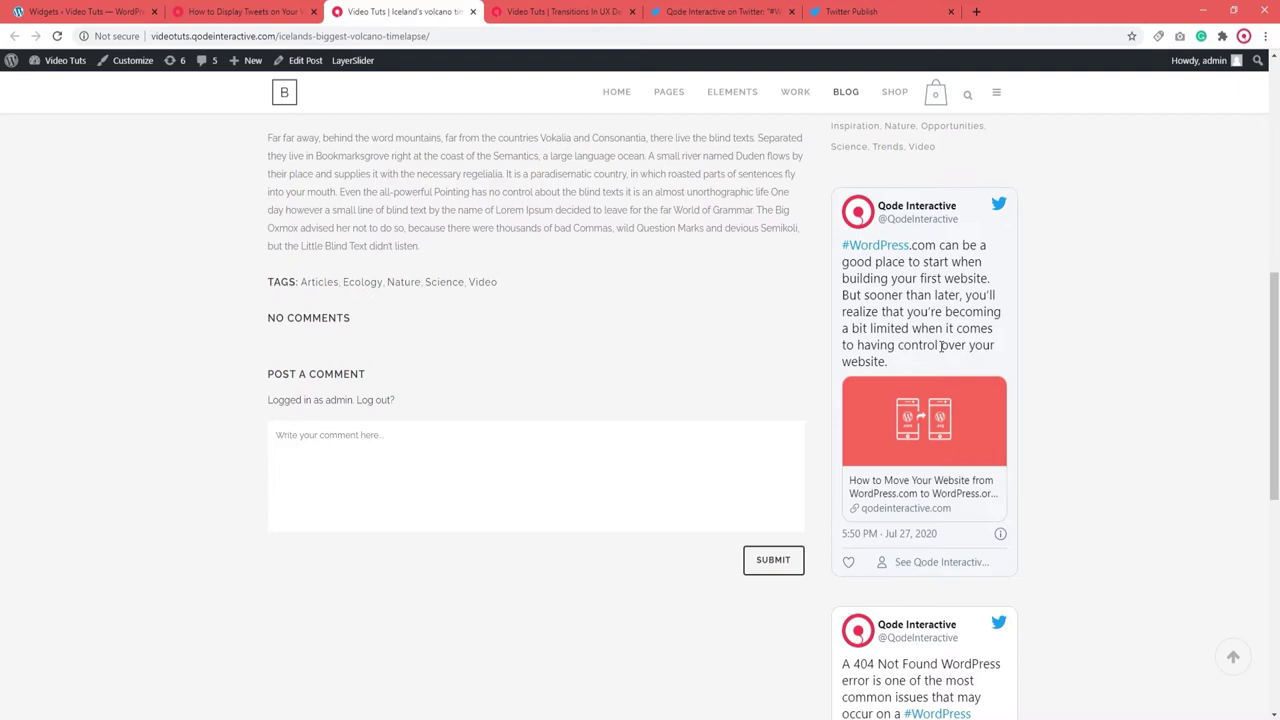
{"action": "left_click_drag", "start_coordinate": [1274, 352], "coordinate": [1274, 565]}
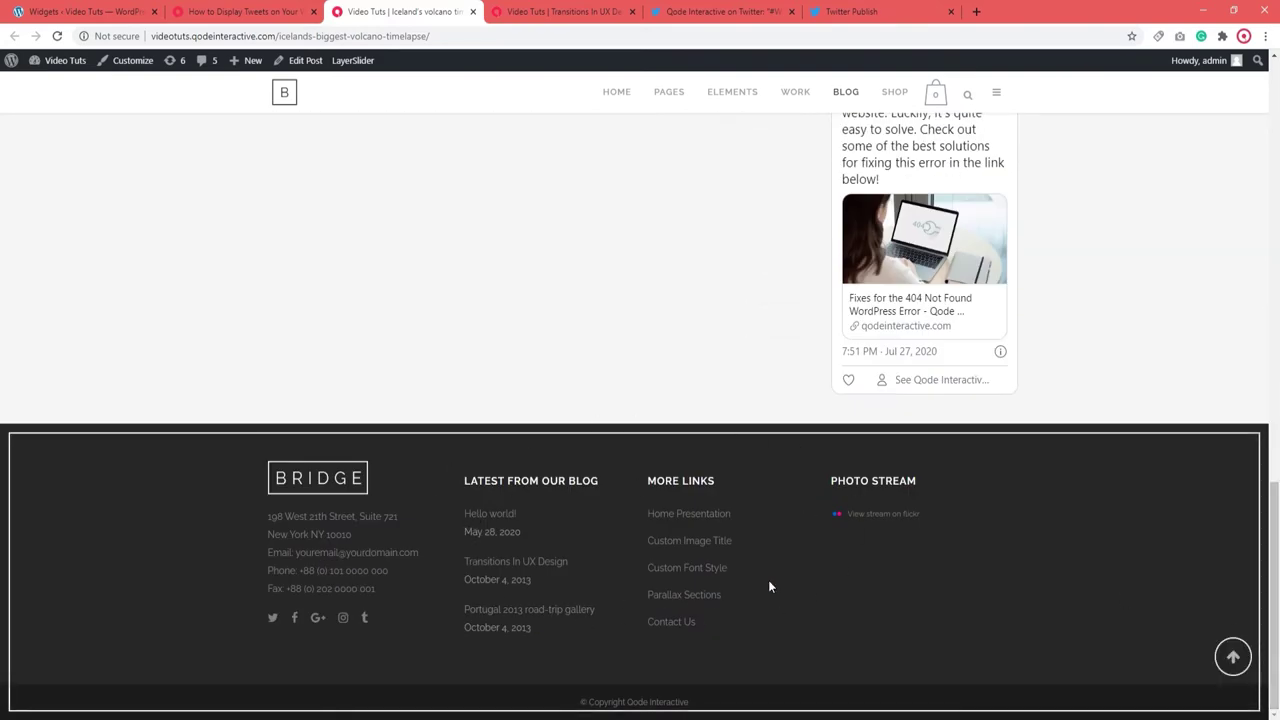
{"action": "left_click_drag", "start_coordinate": [1274, 552], "coordinate": [1278, 117]}
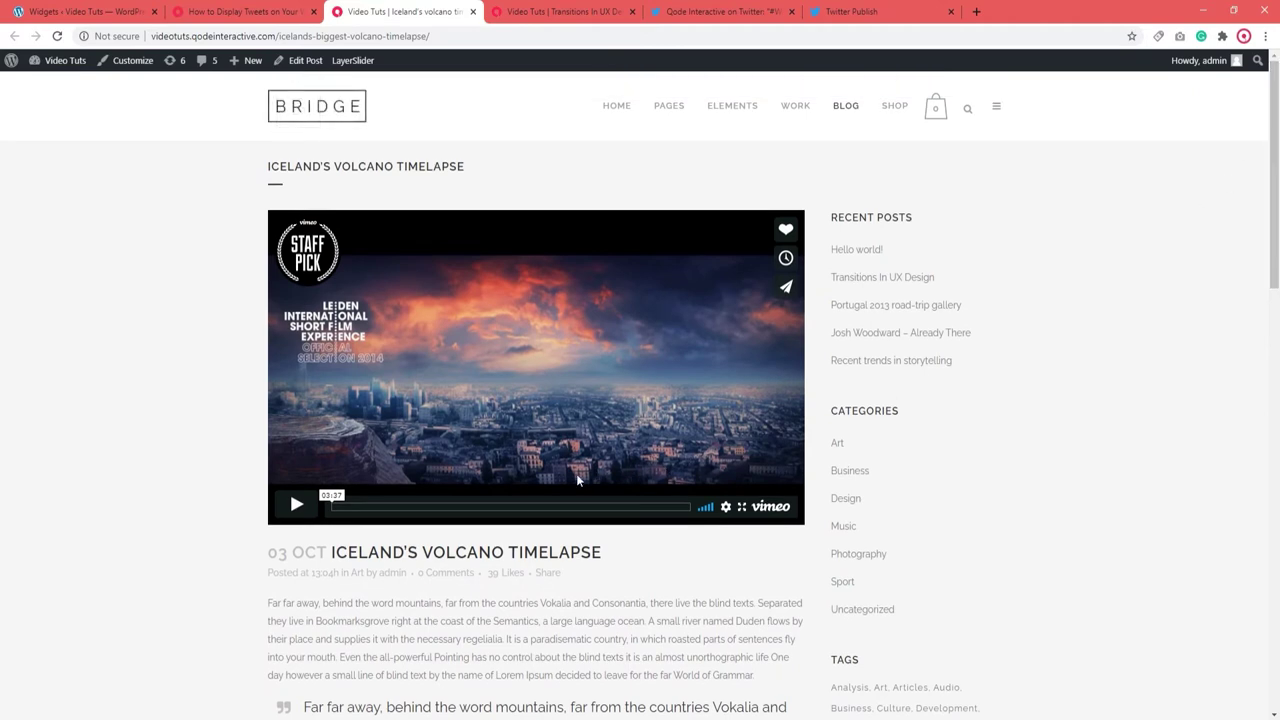
{"action": "left_click", "coordinate": [88, 11]}
{"action": "scroll", "coordinate": [660, 170], "scroll_direction": "up", "scroll_amount": 1}
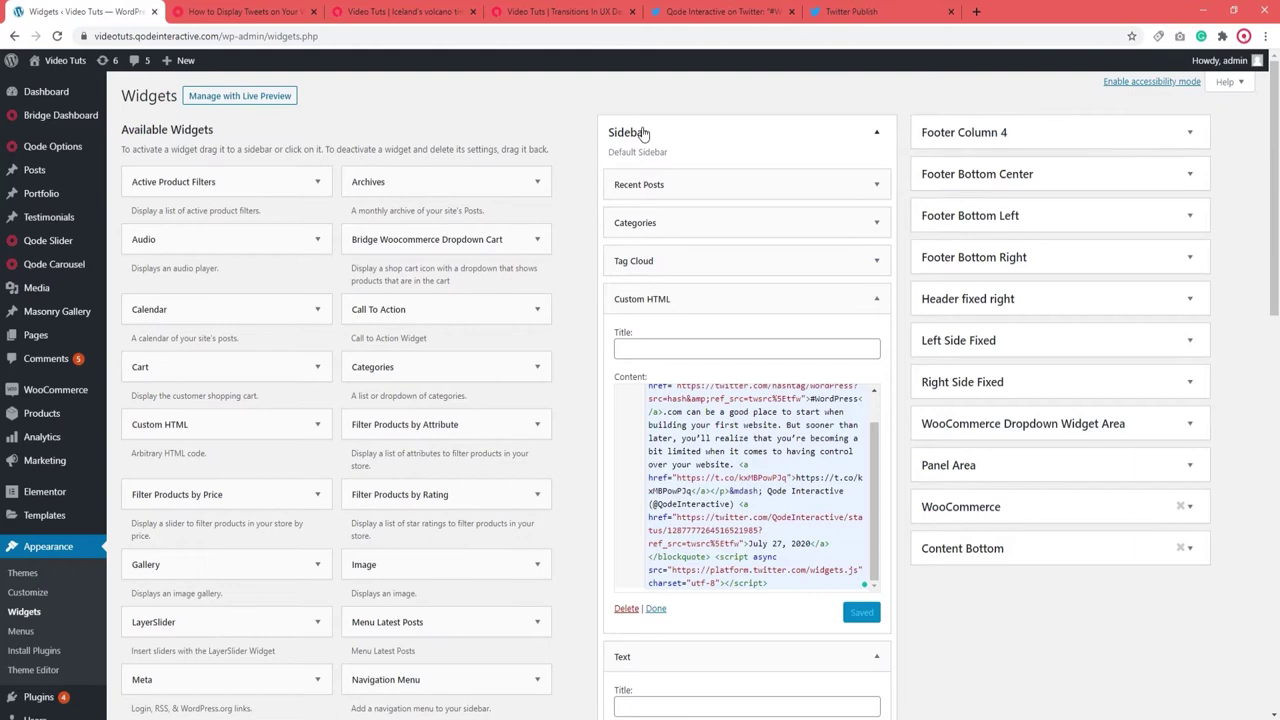
Collapse the Sidebar widget area on the Widgets page and go to the Dashboard
{"action": "left_click", "coordinate": [638, 128]}
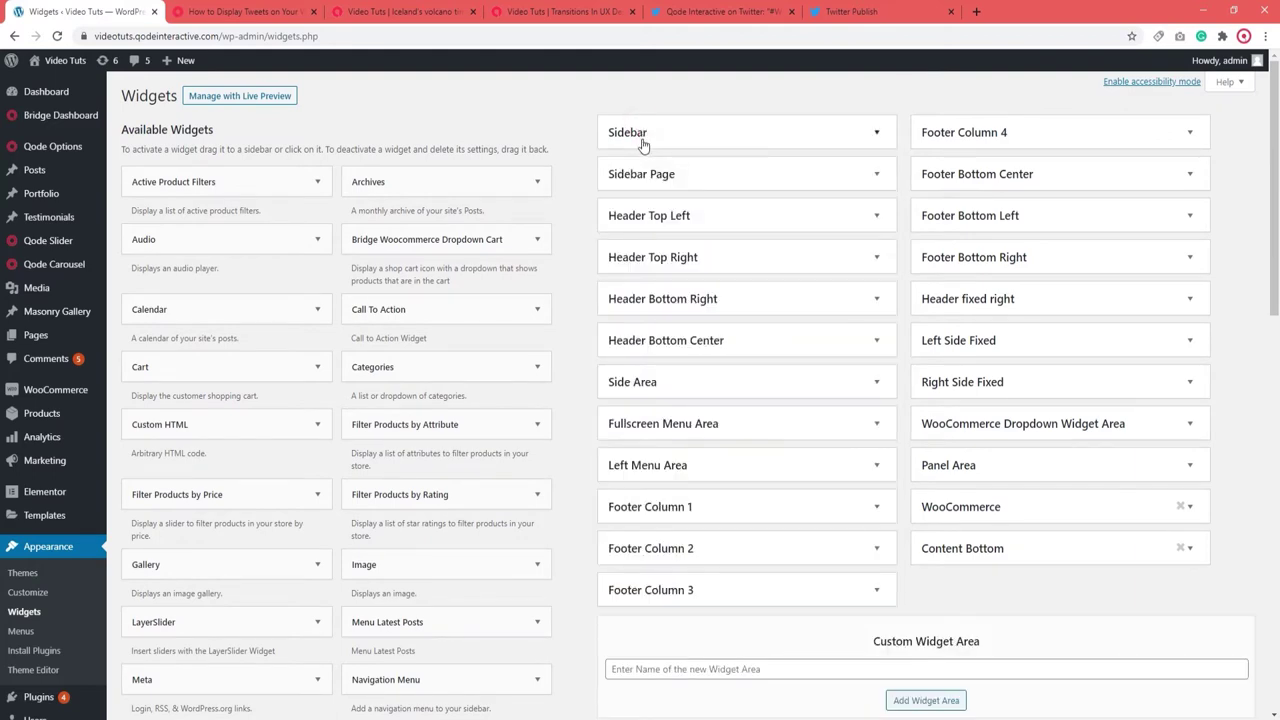
{"action": "scroll", "coordinate": [656, 516], "scroll_direction": "down", "scroll_amount": 2}
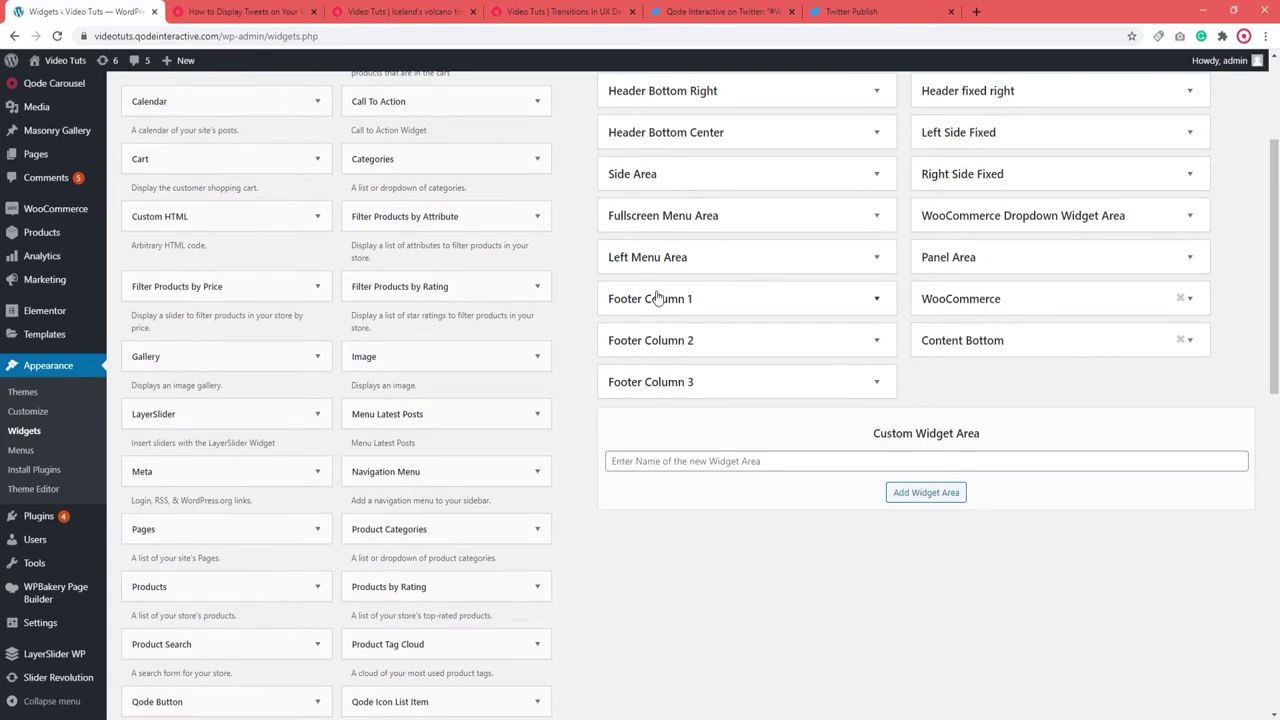
{"action": "scroll", "coordinate": [700, 385], "scroll_direction": "up", "scroll_amount": 1}
{"action": "scroll", "coordinate": [707, 391], "scroll_direction": "up", "scroll_amount": 1}
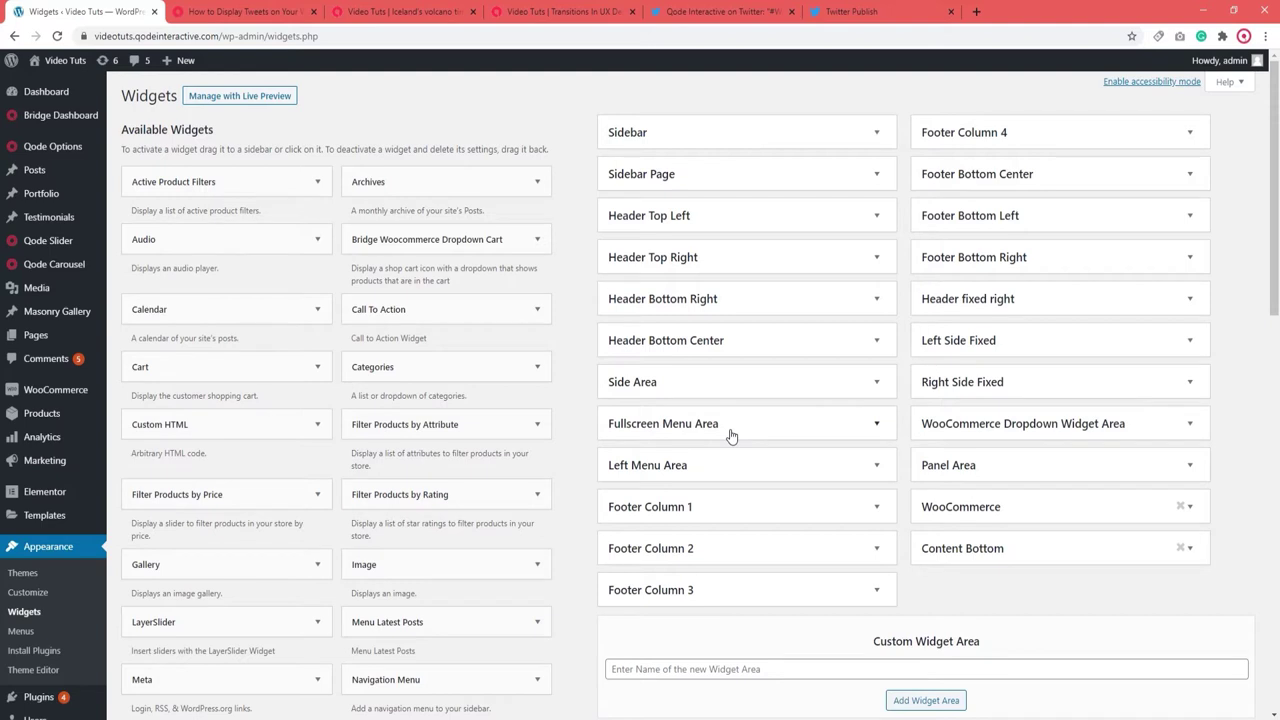
{"action": "left_click", "coordinate": [73, 95]}
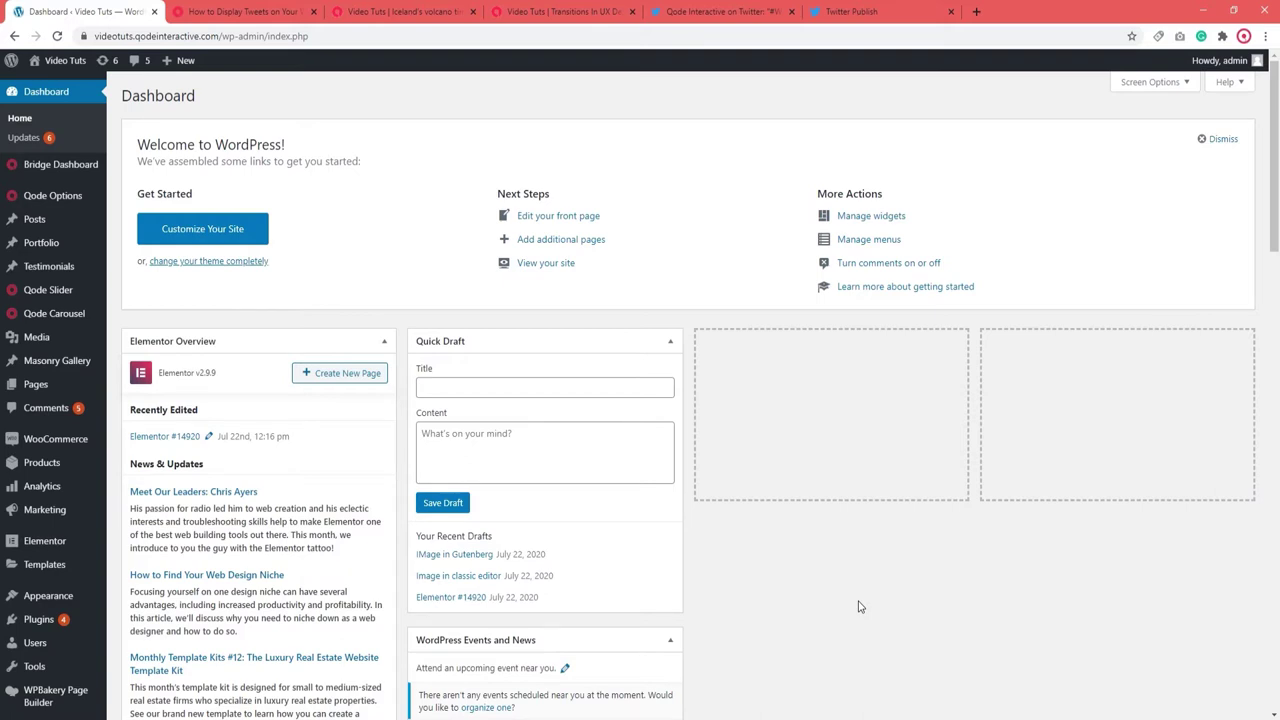
Create a new blank post via Posts > Add New
{"action": "mouse_move", "coordinate": [85, 220]}
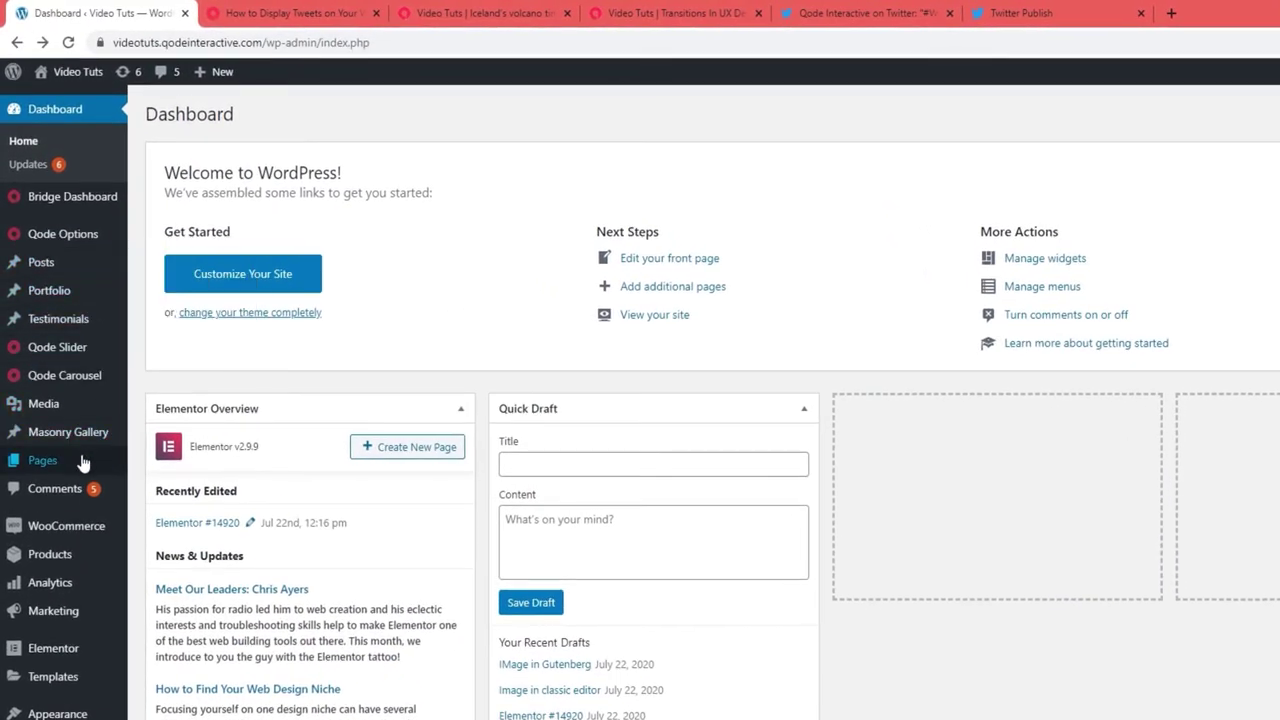
{"action": "mouse_move", "coordinate": [100, 460]}
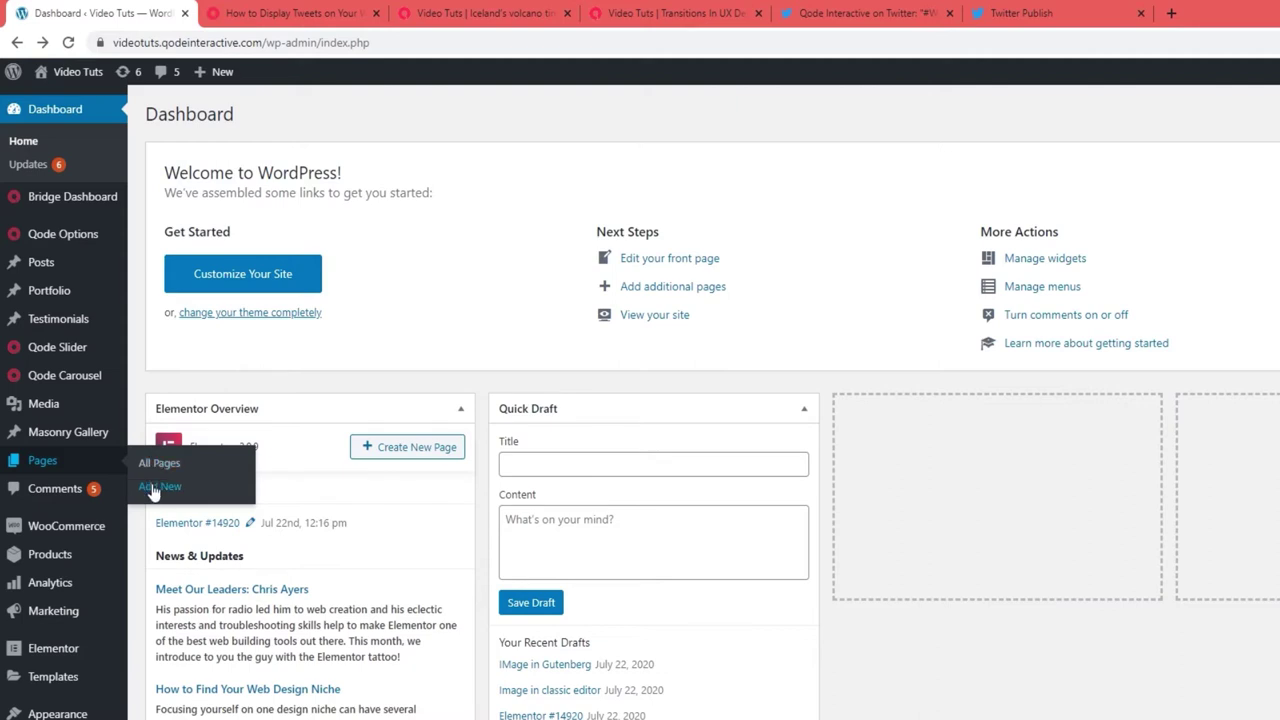
{"action": "mouse_move", "coordinate": [97, 270]}
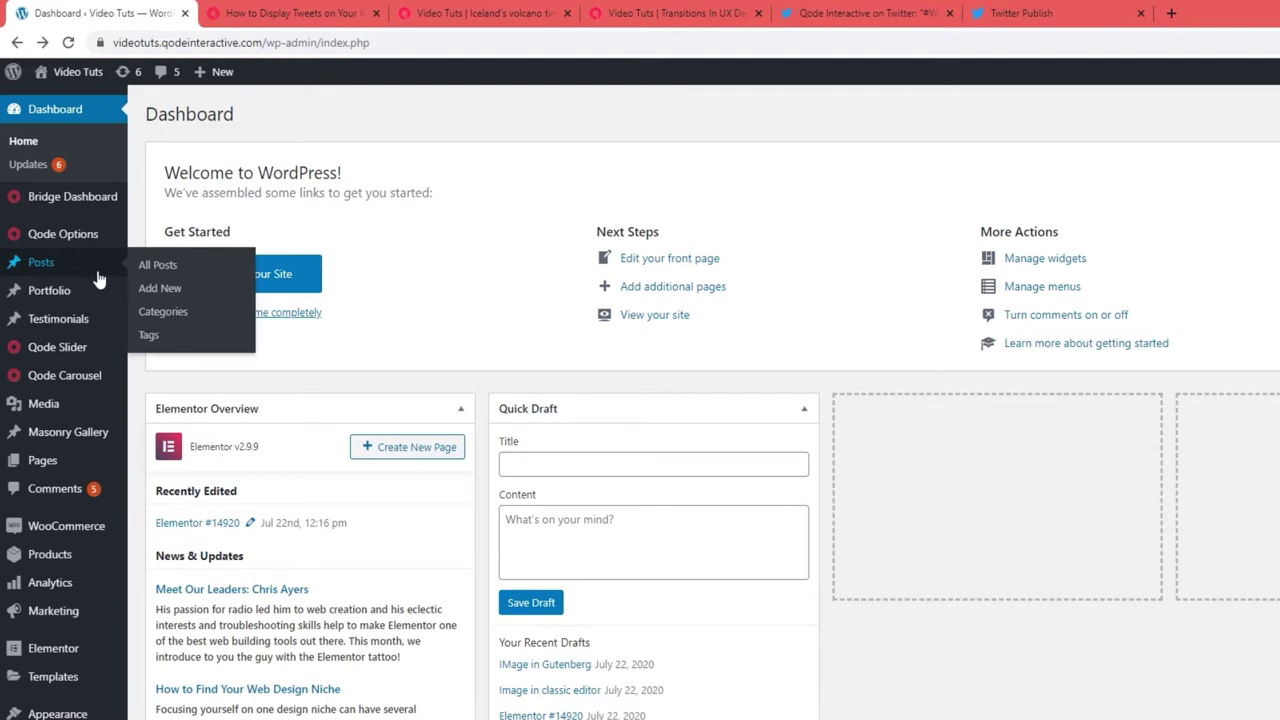
{"action": "left_click", "coordinate": [163, 289]}
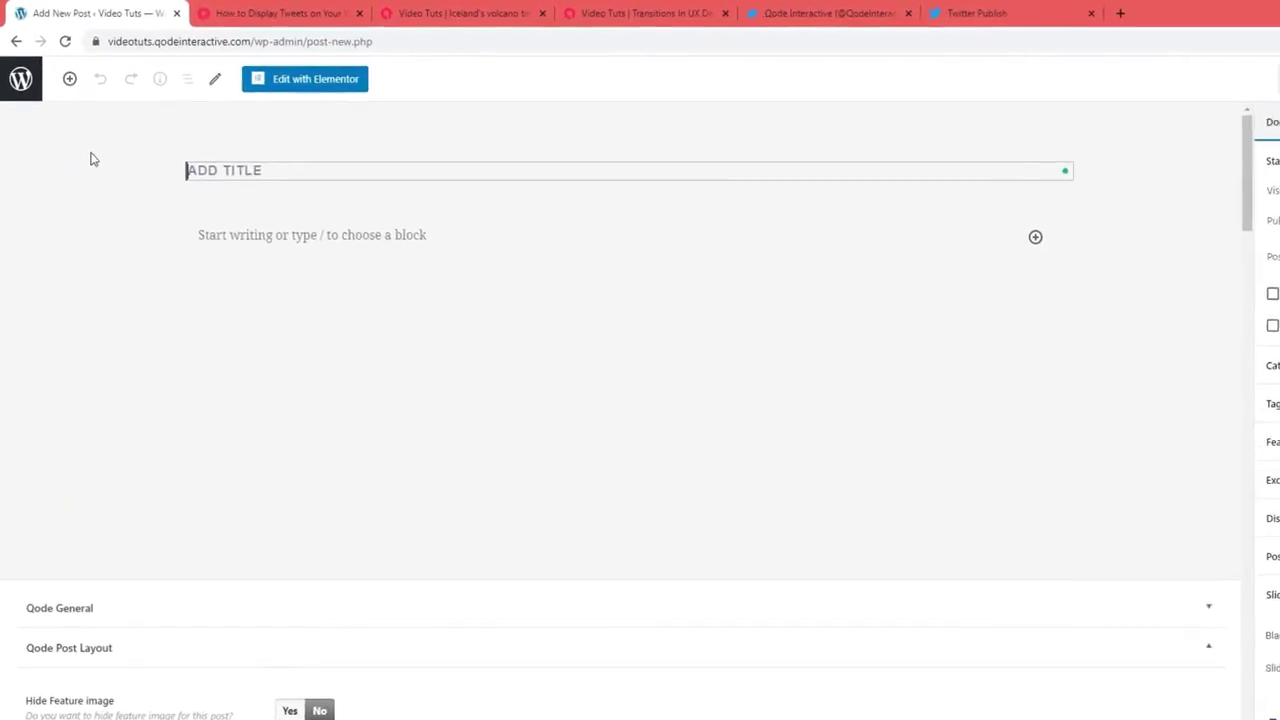
Insert a Twitter embed block into the new post
{"action": "left_click", "coordinate": [70, 80]}
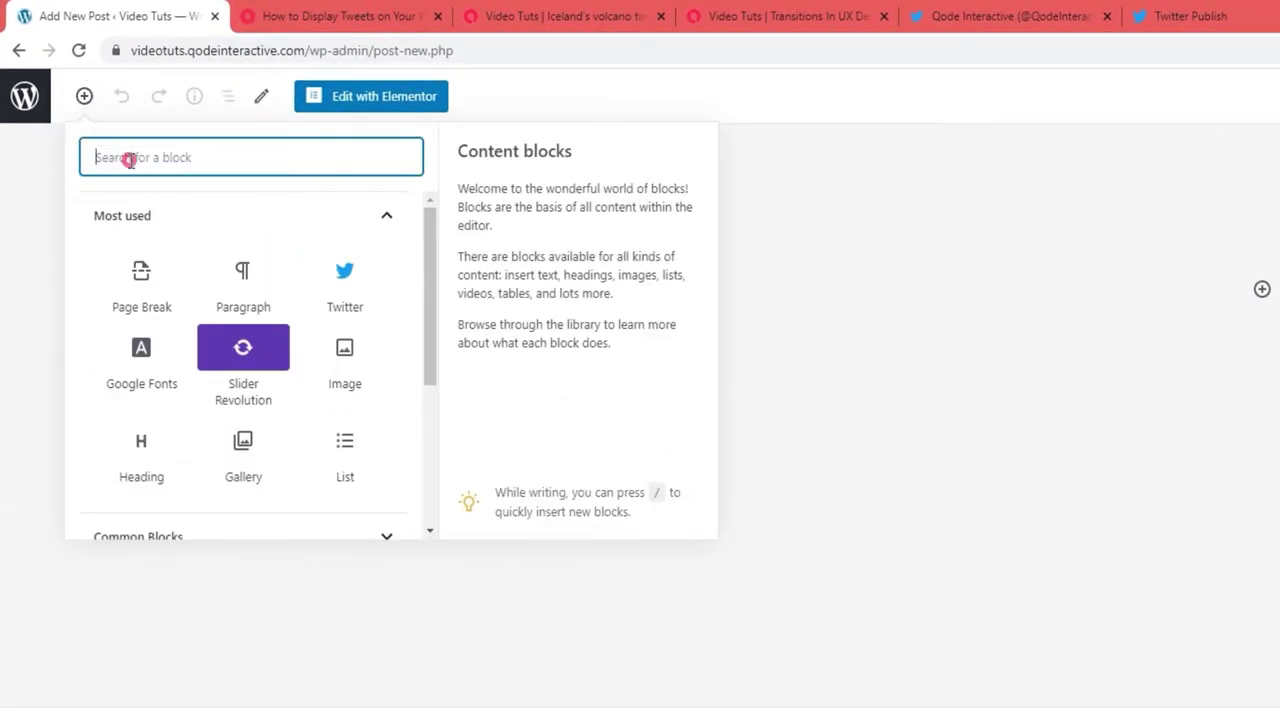
{"action": "type", "text": "Twitter"}
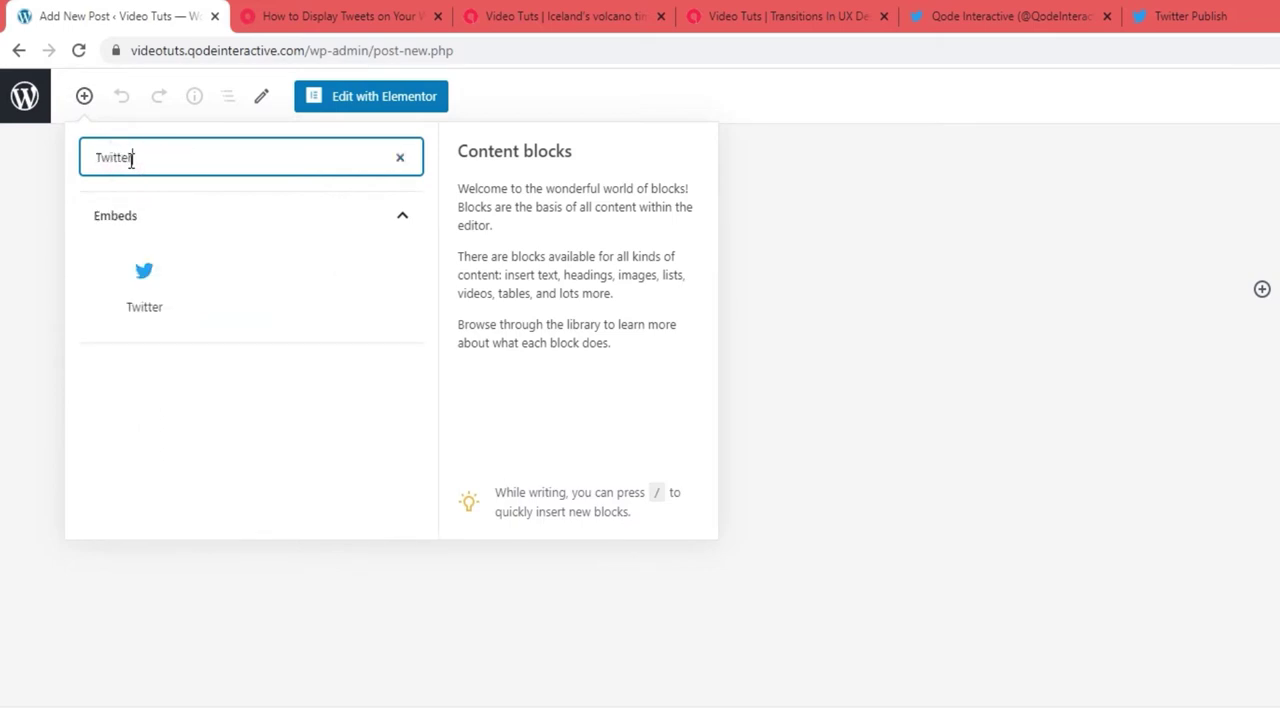
{"action": "left_click", "coordinate": [136, 283]}
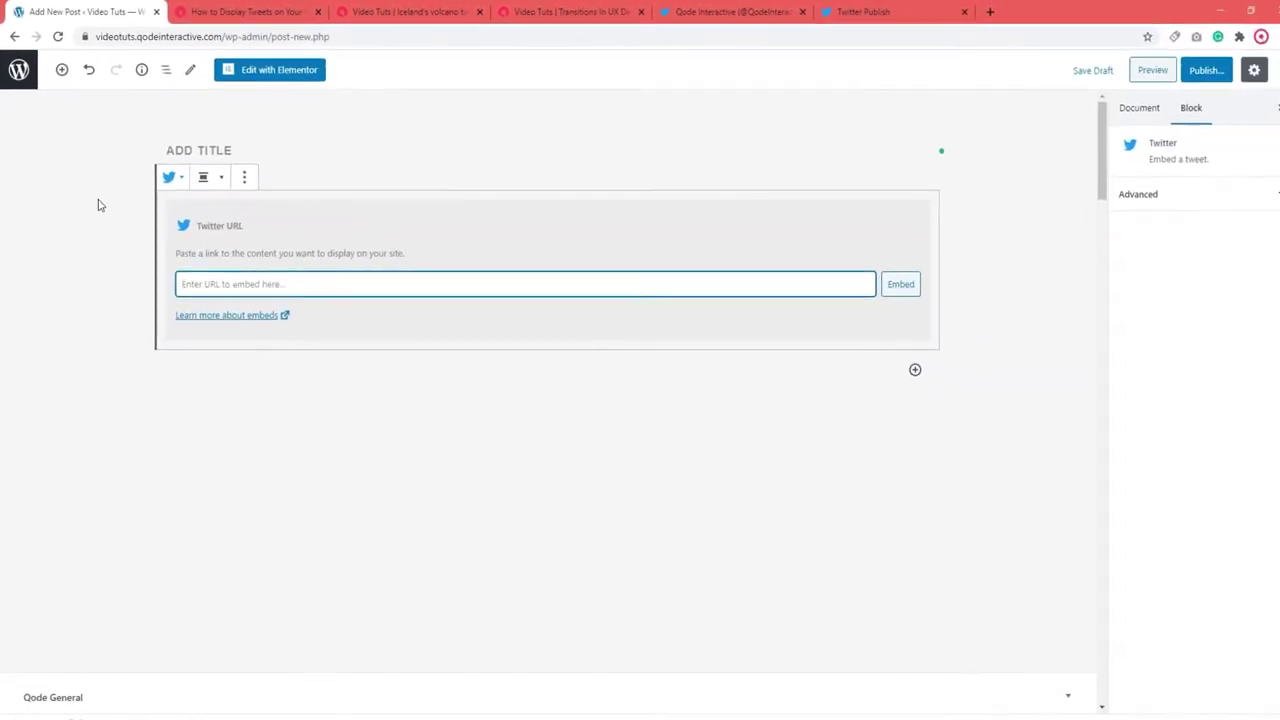
Embed the Qode Interactive Twitter profile URL in the block and publish the post
{"action": "left_click", "coordinate": [718, 12]}
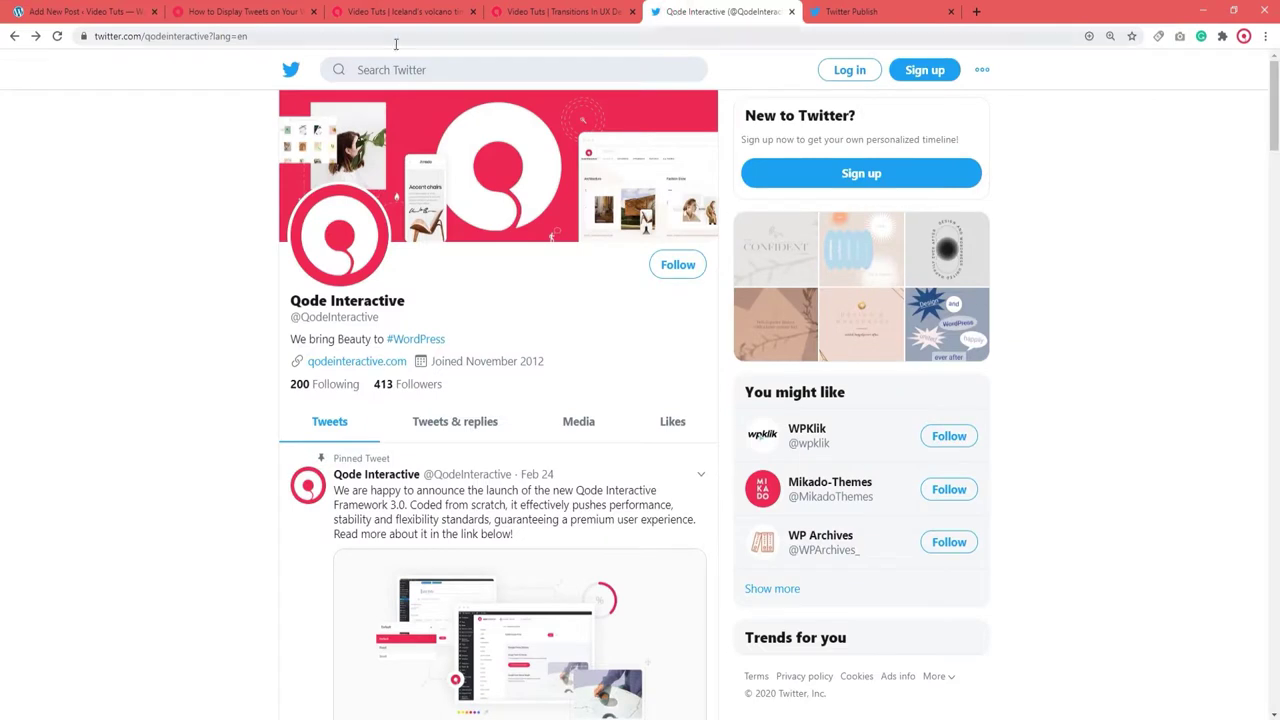
{"action": "left_click_drag", "start_coordinate": [213, 36], "coordinate": [96, 36]}
{"action": "right_click", "coordinate": [120, 36]}
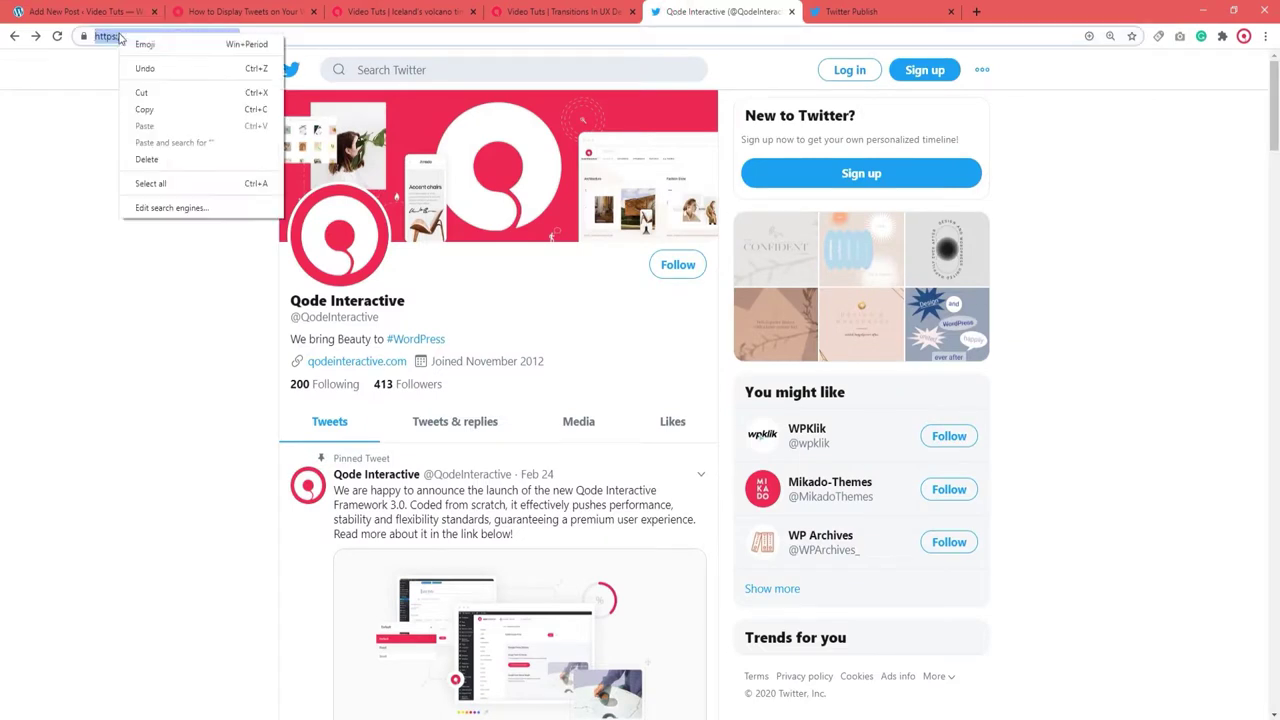
{"action": "left_click", "coordinate": [150, 109]}
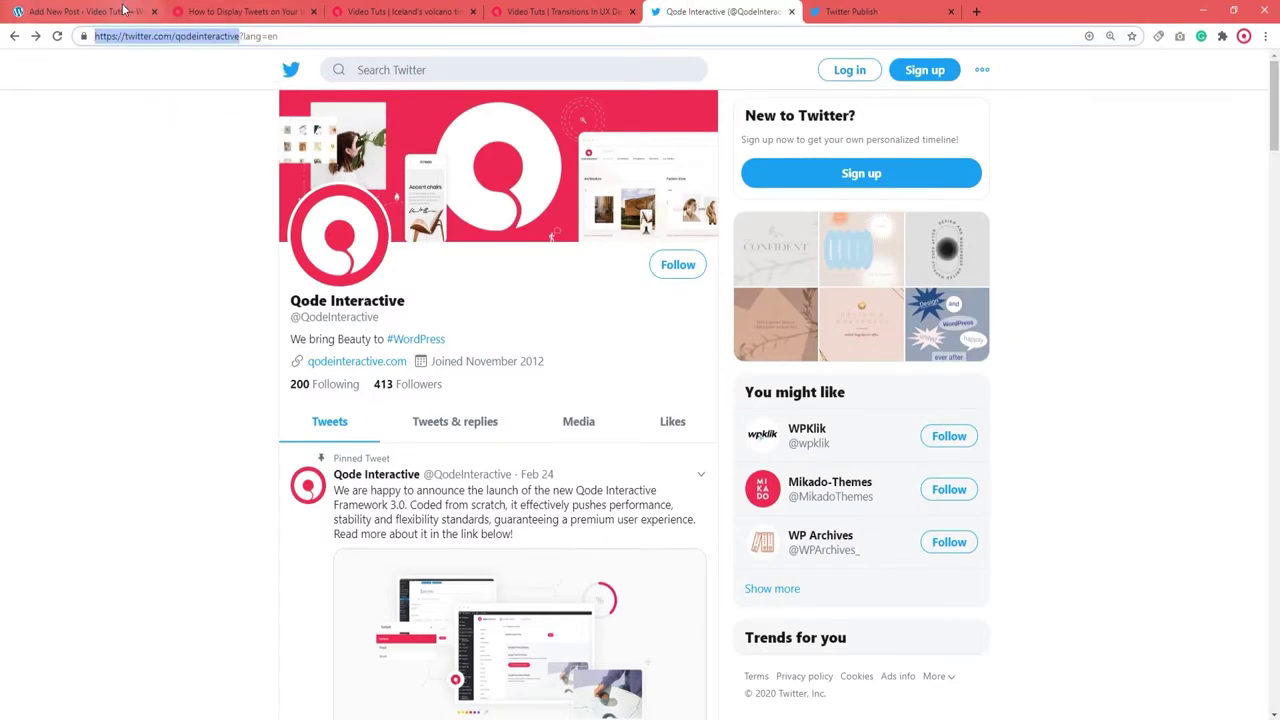
{"action": "left_click", "coordinate": [122, 11]}
{"action": "right_click", "coordinate": [223, 280]}
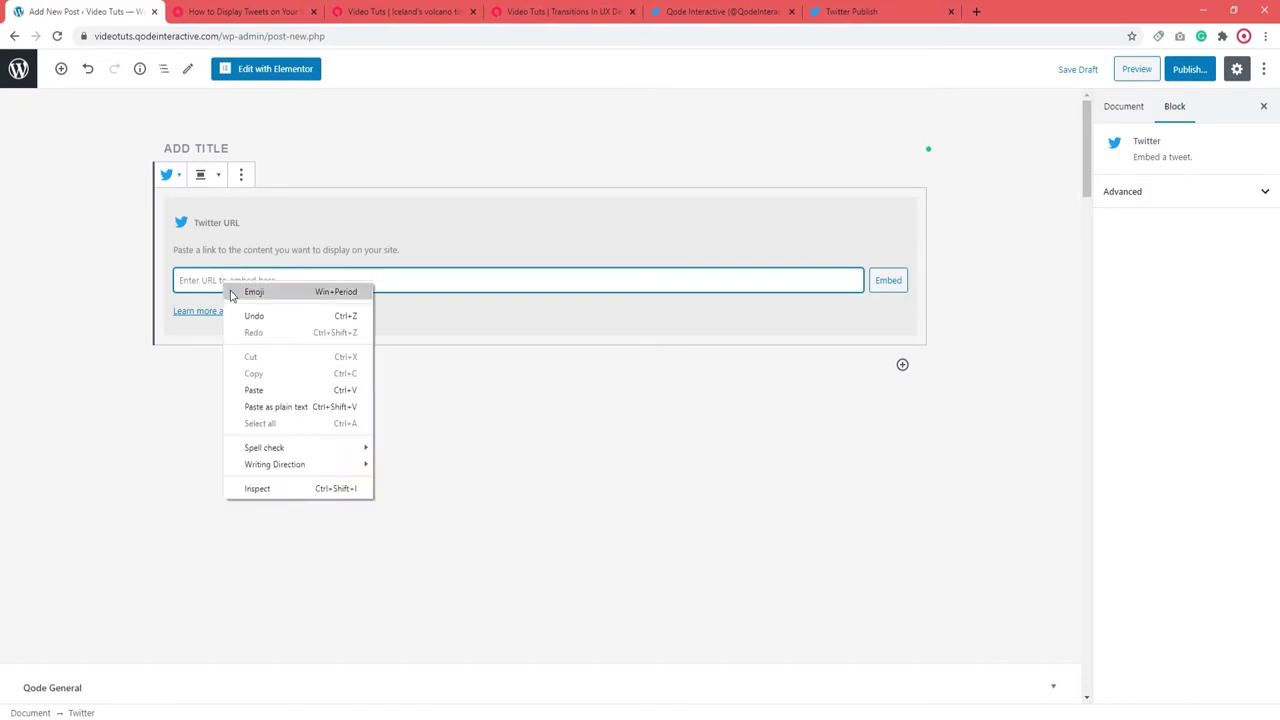
{"action": "left_click", "coordinate": [268, 388]}
{"action": "left_click", "coordinate": [886, 283]}
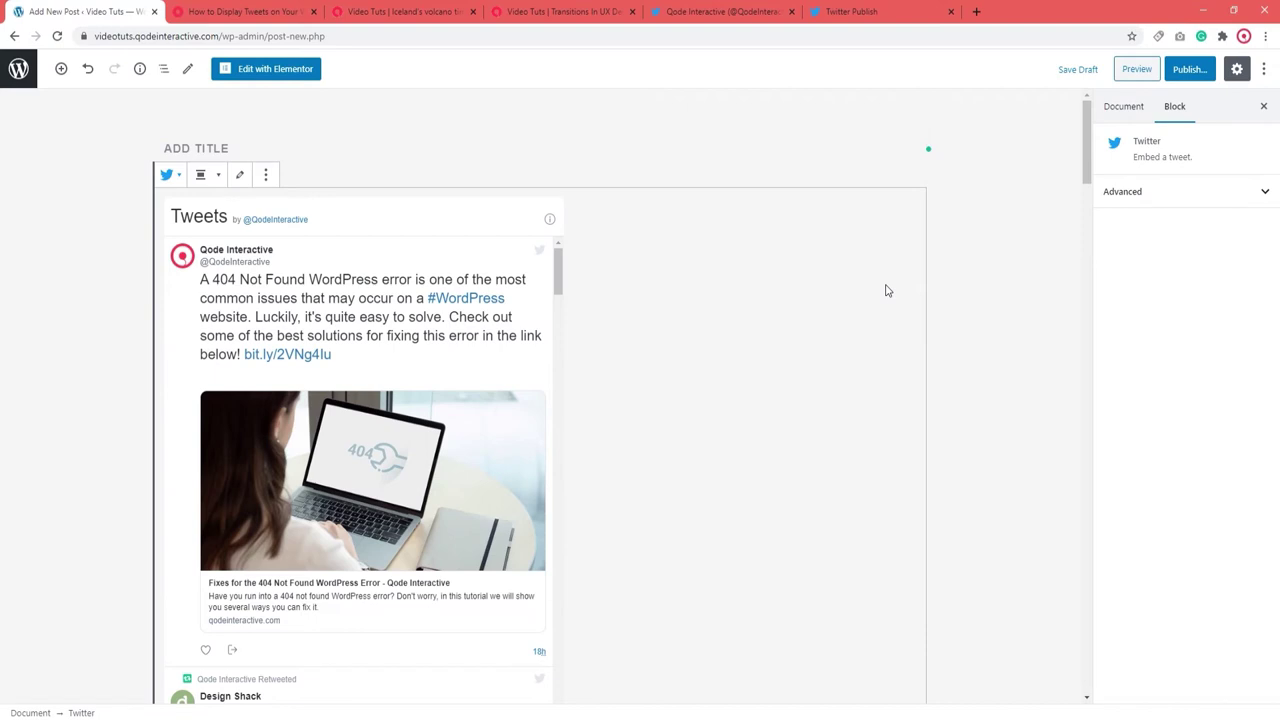
{"action": "left_click", "coordinate": [1197, 72]}
{"action": "left_click", "coordinate": [1187, 69]}
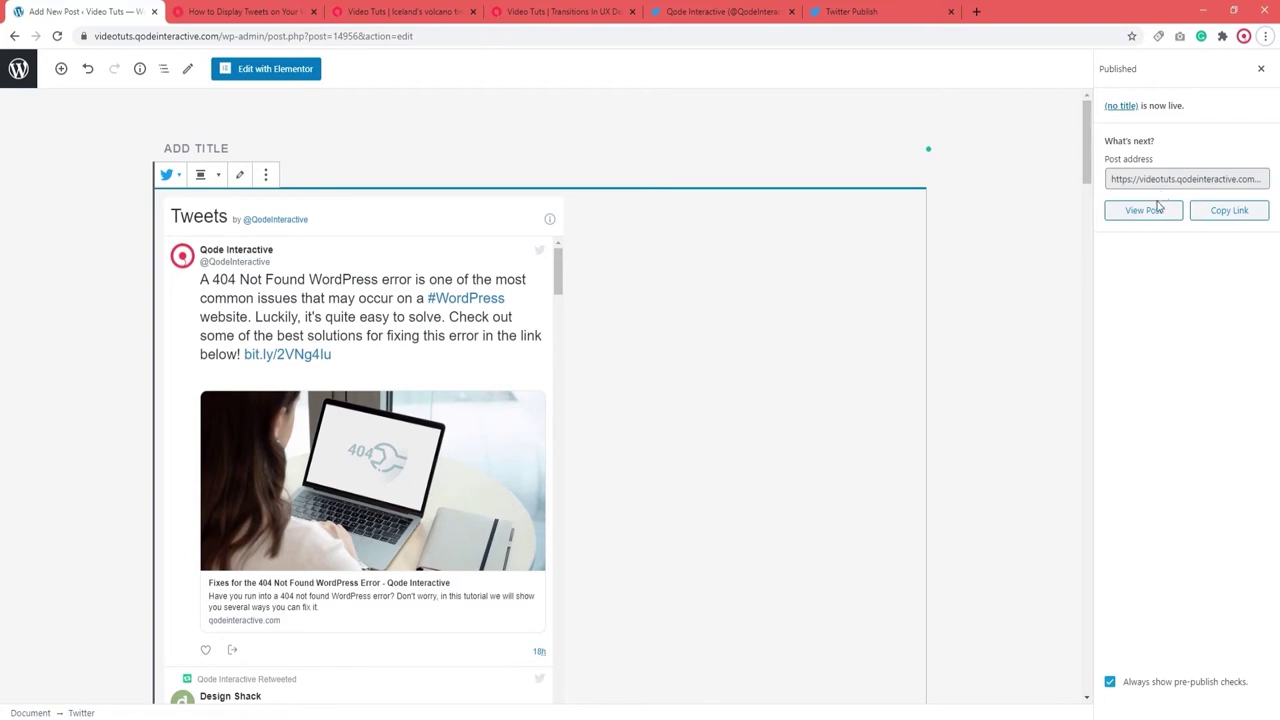
View the published post live and check the Qode Interactive Tweets timeline
{"action": "left_click", "coordinate": [1152, 209]}
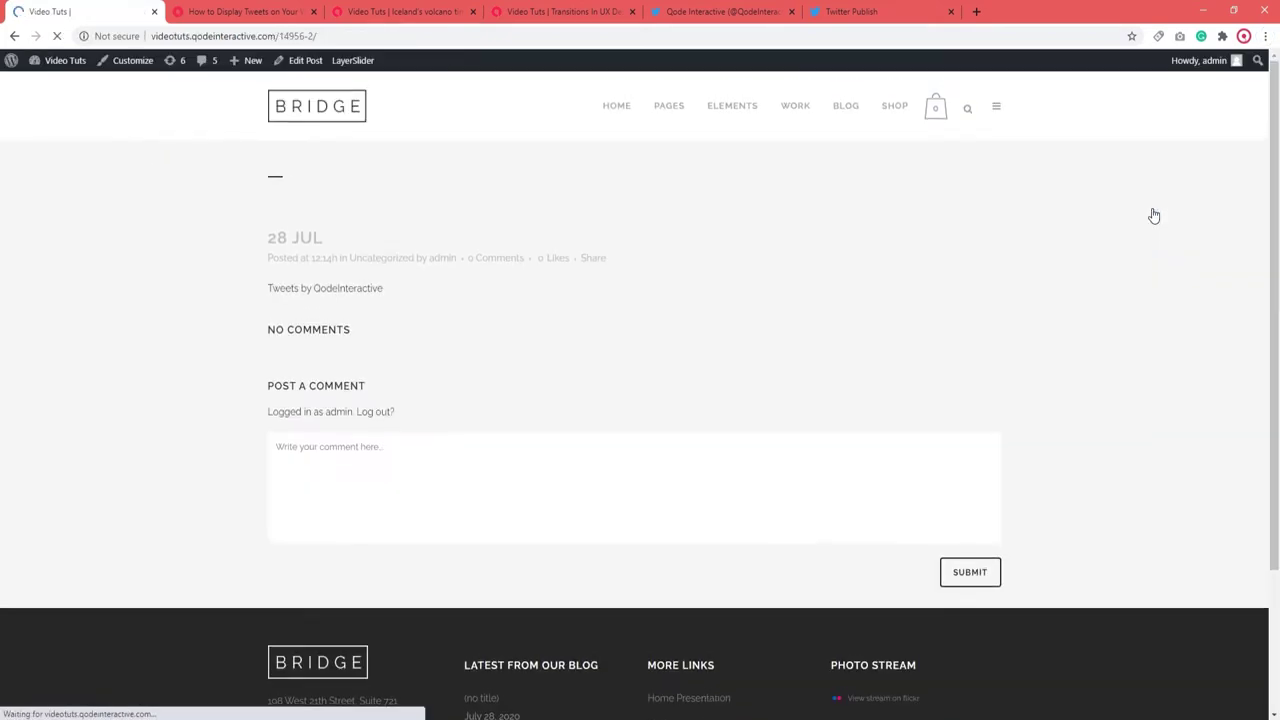
{"action": "scroll", "coordinate": [1145, 220], "scroll_direction": "down", "scroll_amount": 4}
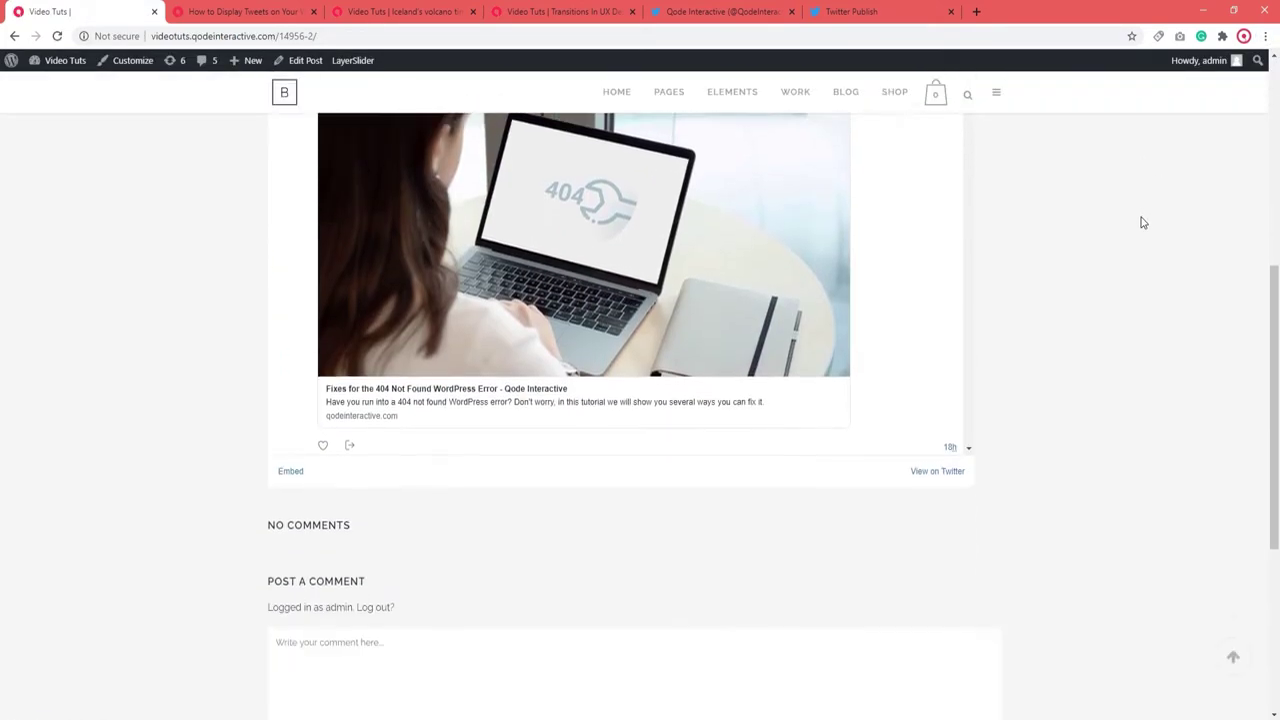
{"action": "scroll", "coordinate": [1143, 222], "scroll_direction": "up", "scroll_amount": 5}
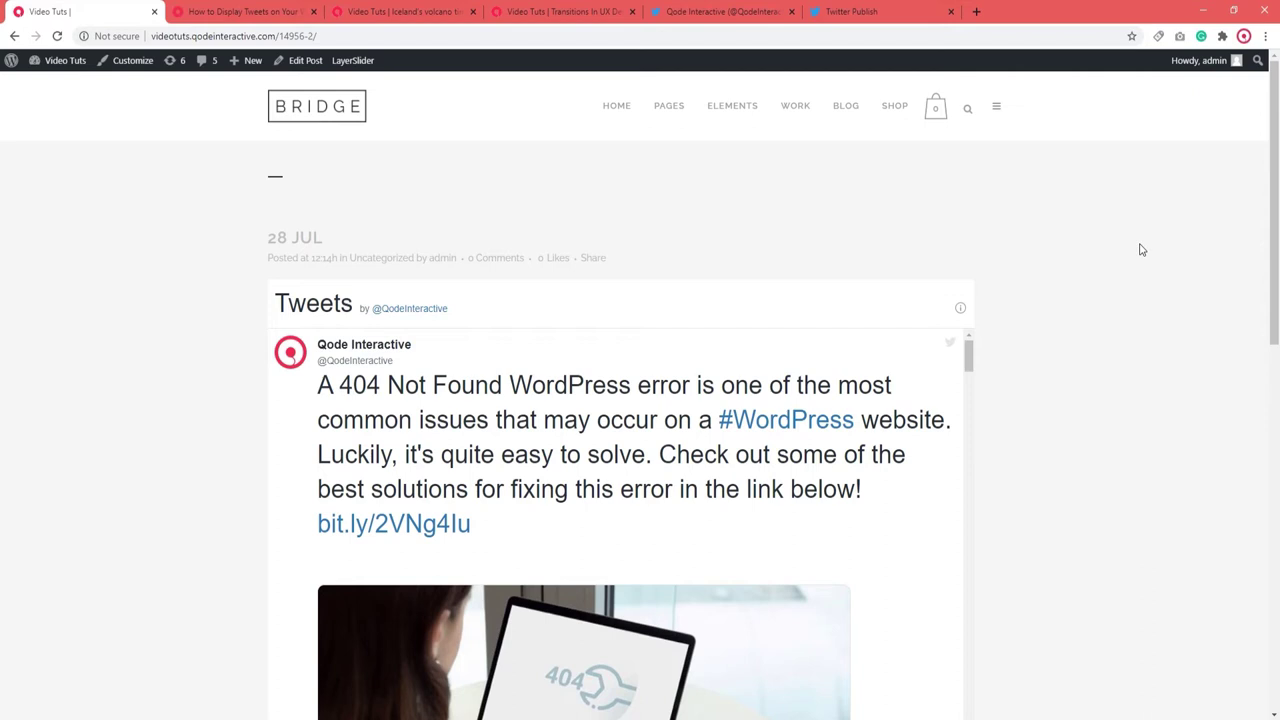
{"action": "left_click", "coordinate": [868, 10]}
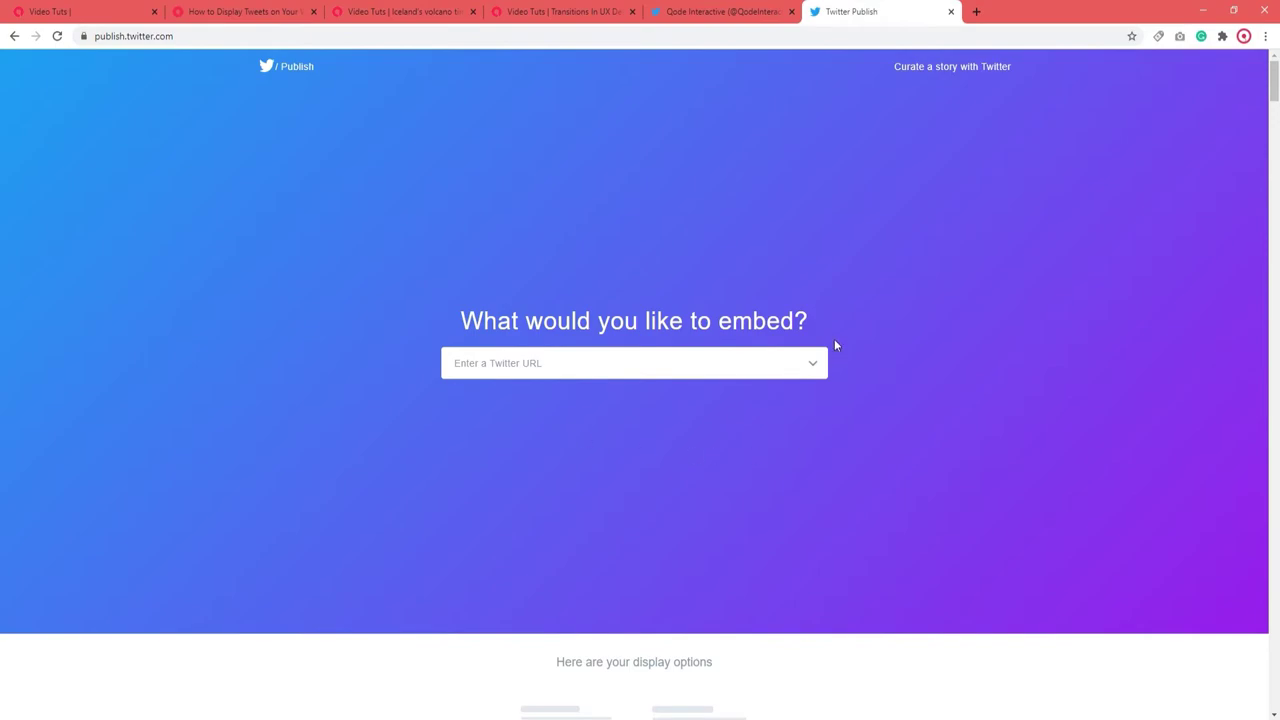
Copy the Qode Interactive profile URL and submit it on publish.twitter.com
{"action": "left_click", "coordinate": [680, 12]}
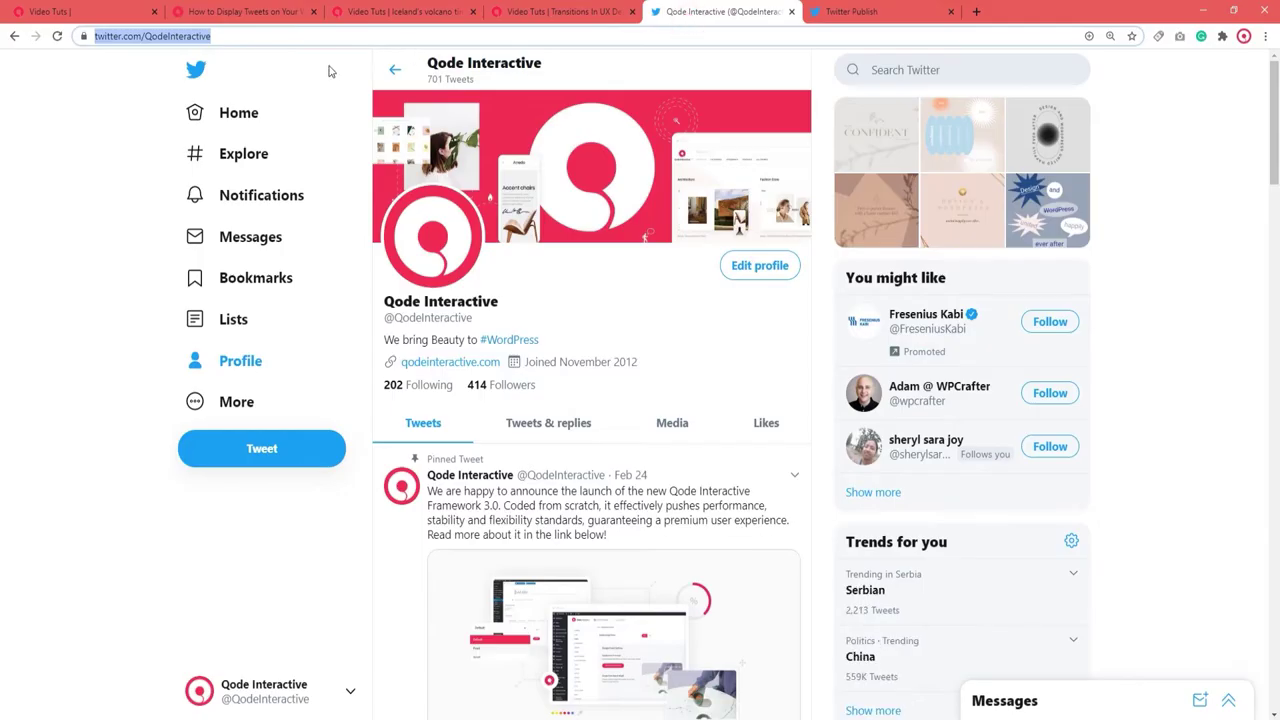
{"action": "right_click", "coordinate": [133, 44]}
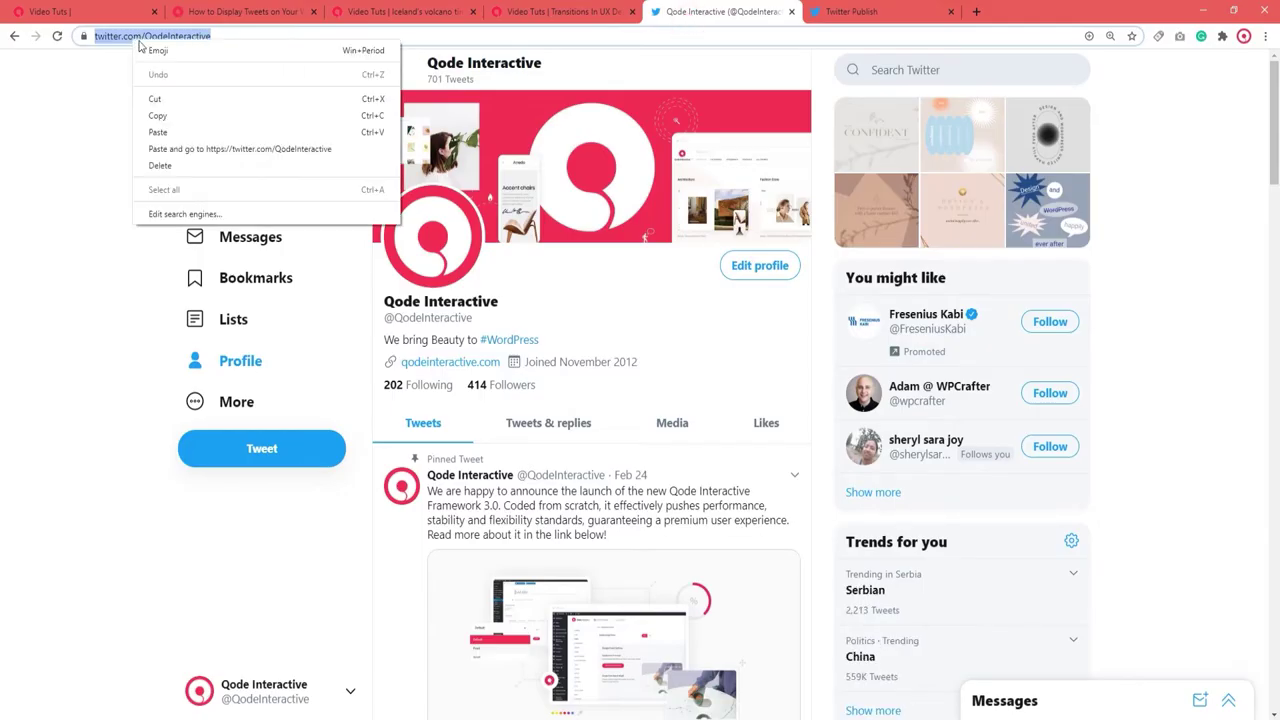
{"action": "left_click", "coordinate": [166, 114]}
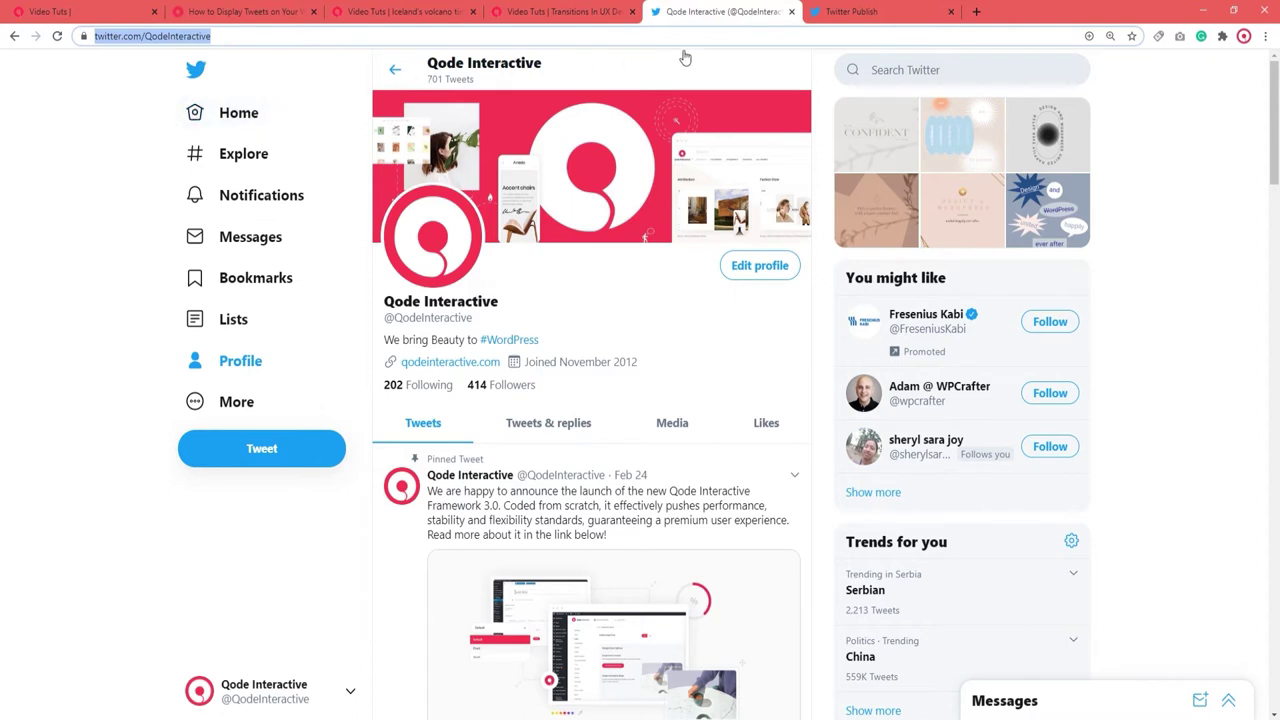
{"action": "left_click", "coordinate": [868, 11]}
{"action": "left_click", "coordinate": [686, 364]}
{"action": "right_click", "coordinate": [687, 370]}
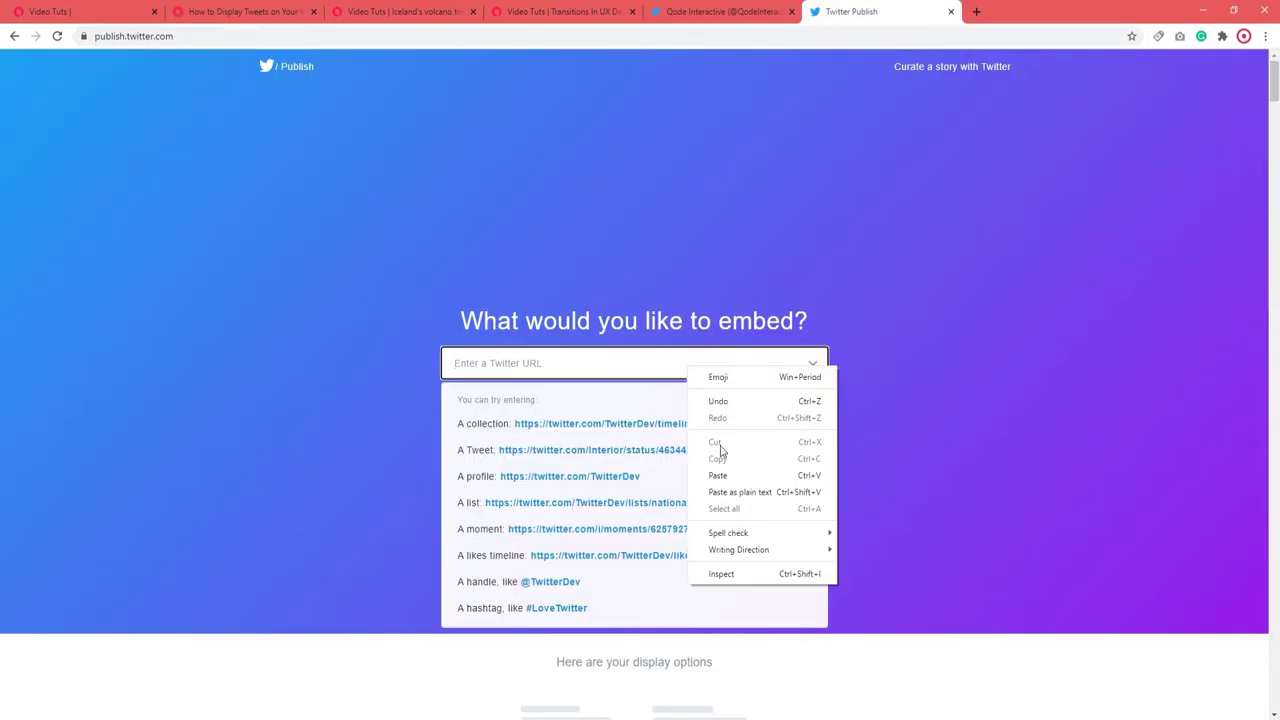
{"action": "left_click", "coordinate": [718, 475]}
{"action": "left_click", "coordinate": [813, 365]}
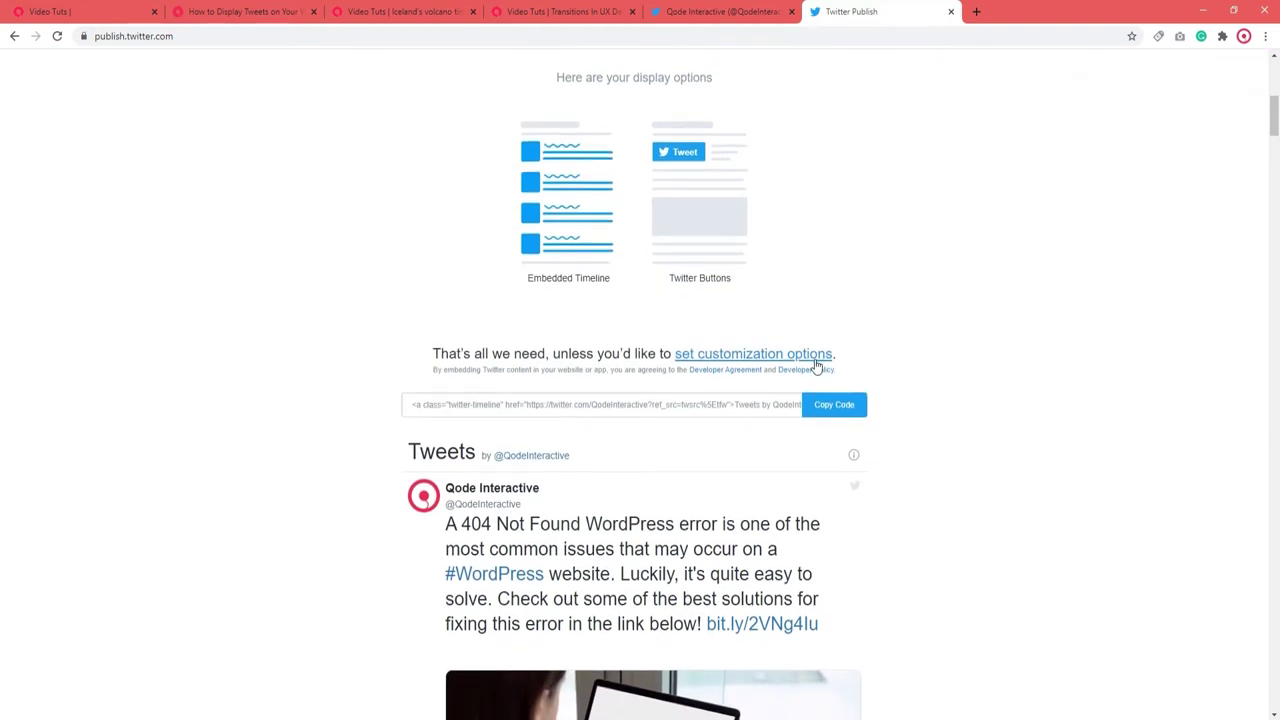
Choose Embedded Timeline and copy the generated timeline embed code
{"action": "left_click", "coordinate": [585, 215]}
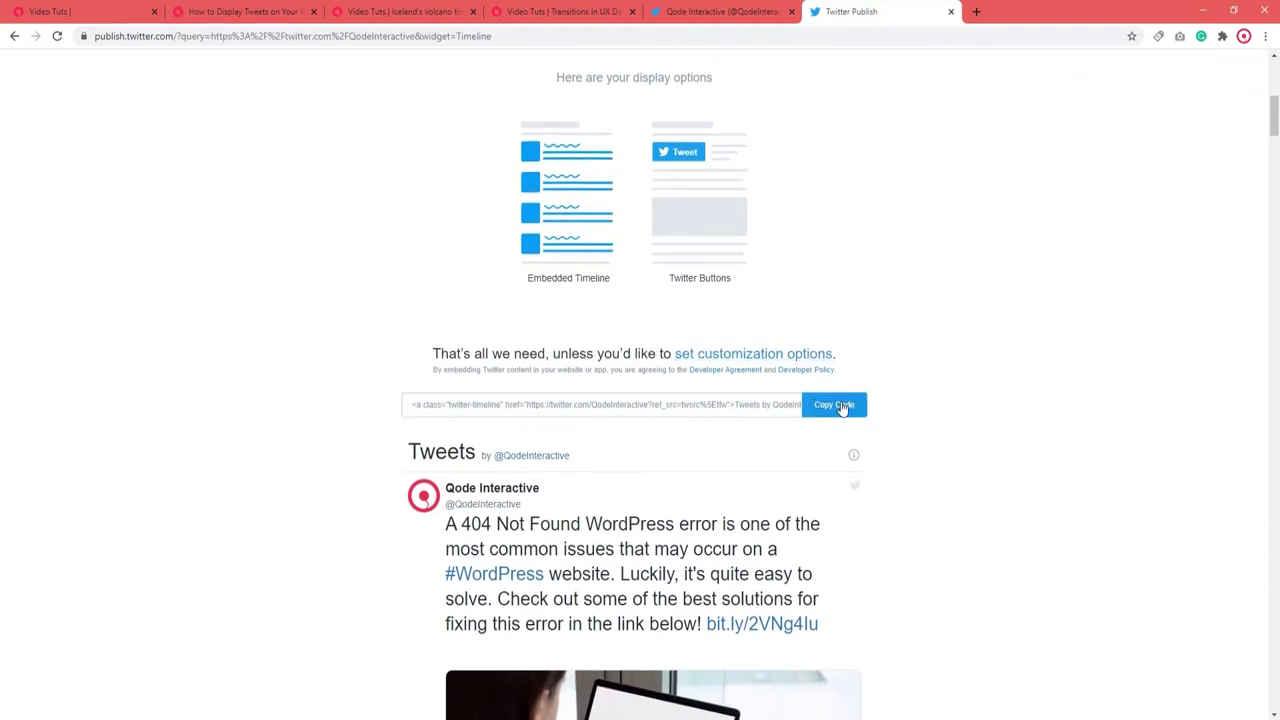
{"action": "left_click", "coordinate": [842, 406]}
{"action": "left_click", "coordinate": [789, 306]}
{"action": "left_click", "coordinate": [114, 16]}
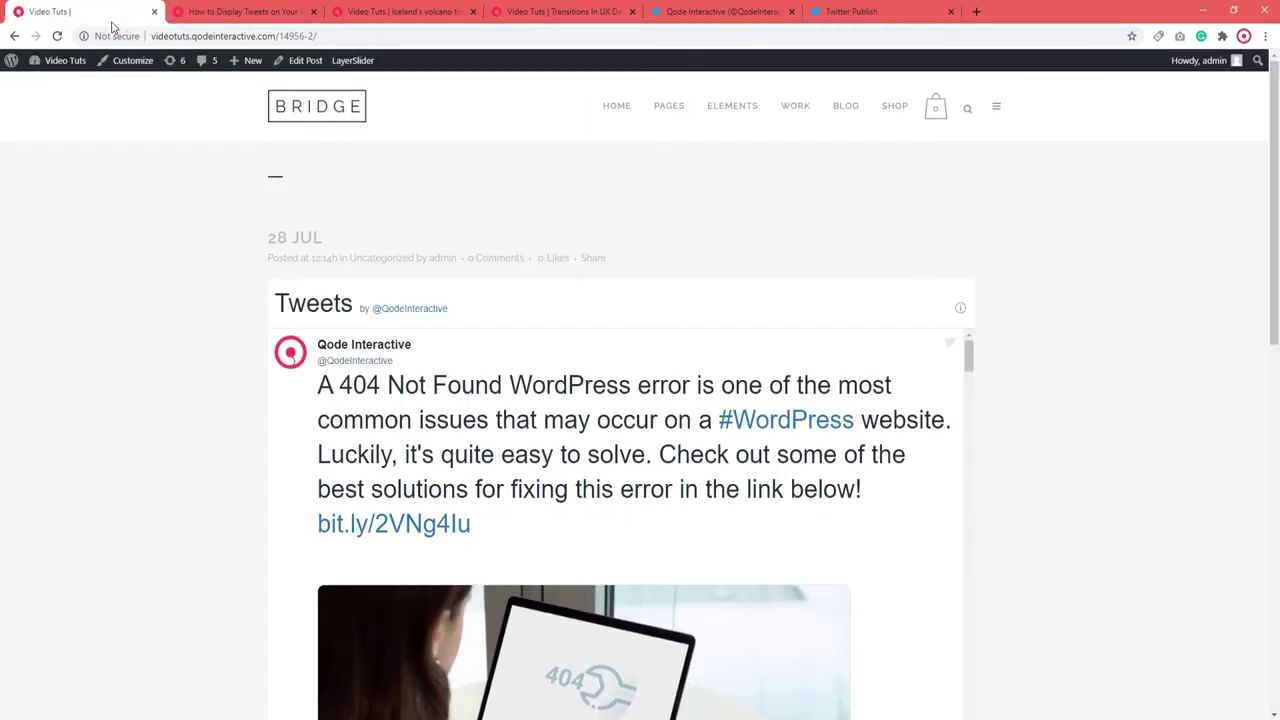
Edit the post and remove the Tweets embed block
{"action": "left_click", "coordinate": [302, 62]}
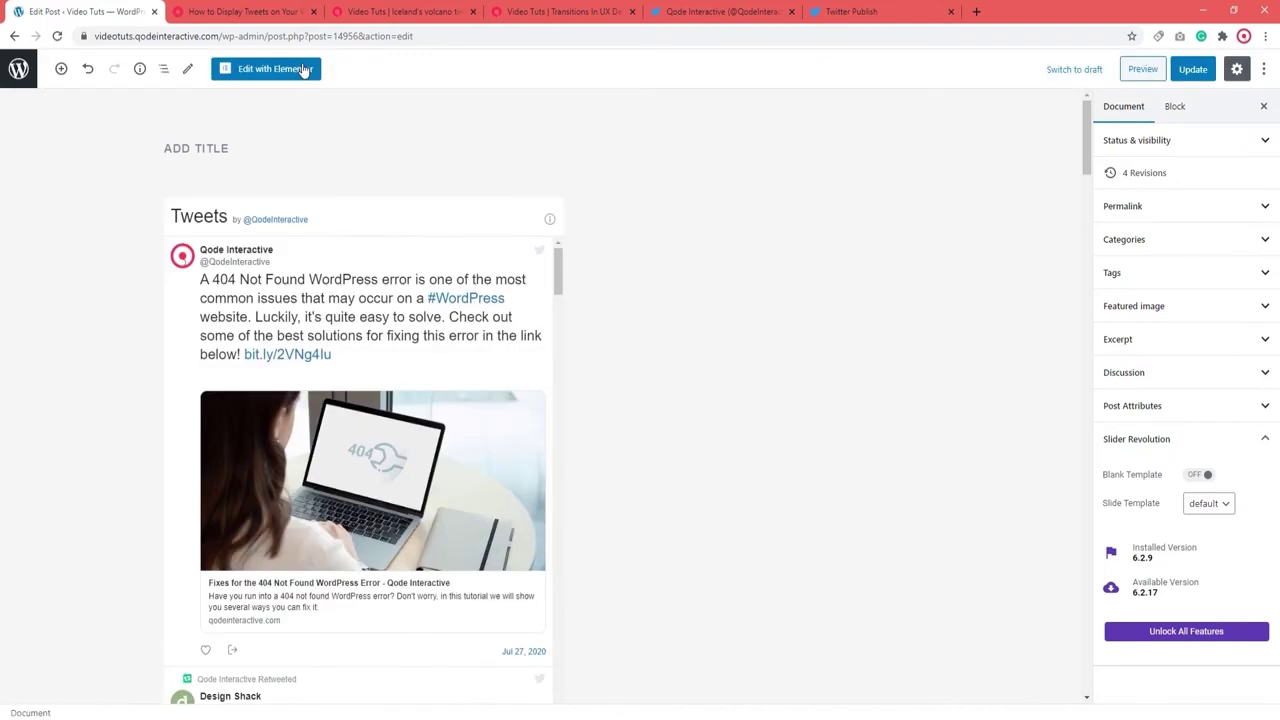
{"action": "left_click", "coordinate": [184, 347]}
{"action": "left_click", "coordinate": [266, 176]}
{"action": "left_click", "coordinate": [299, 396]}
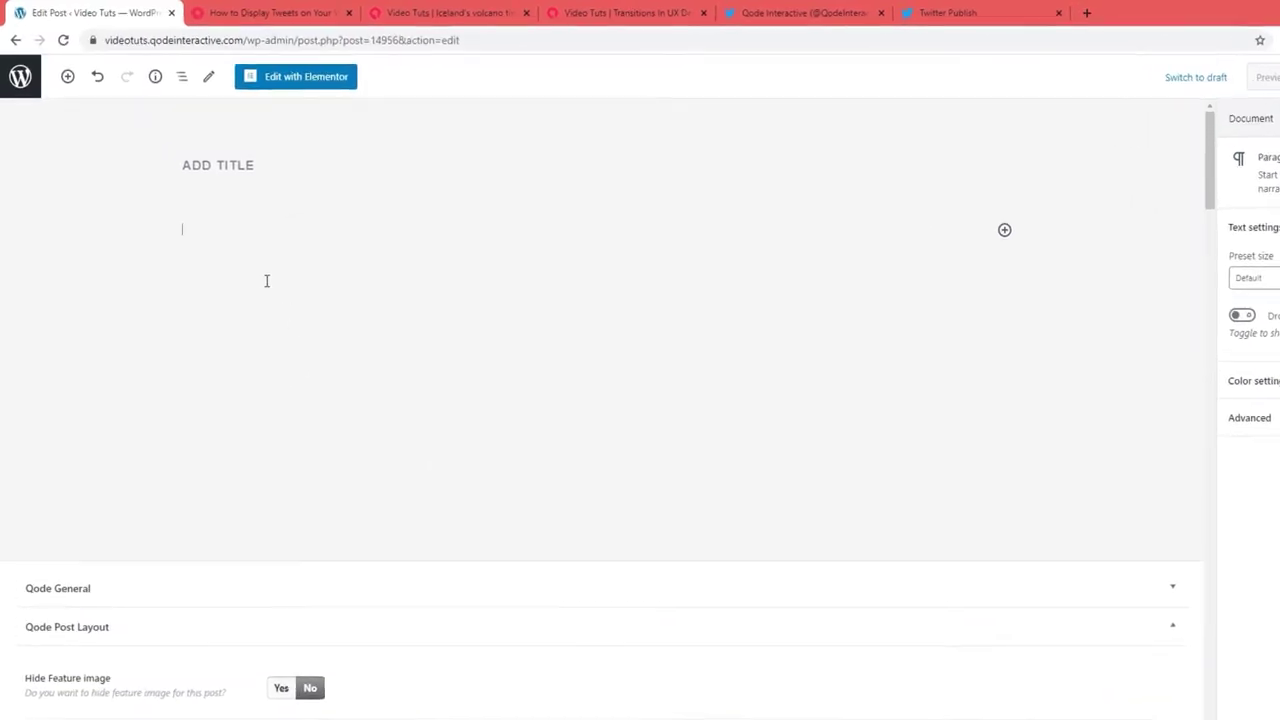
Add a Custom HTML block with the pasted timeline embed code and update the post
{"action": "left_click", "coordinate": [67, 76]}
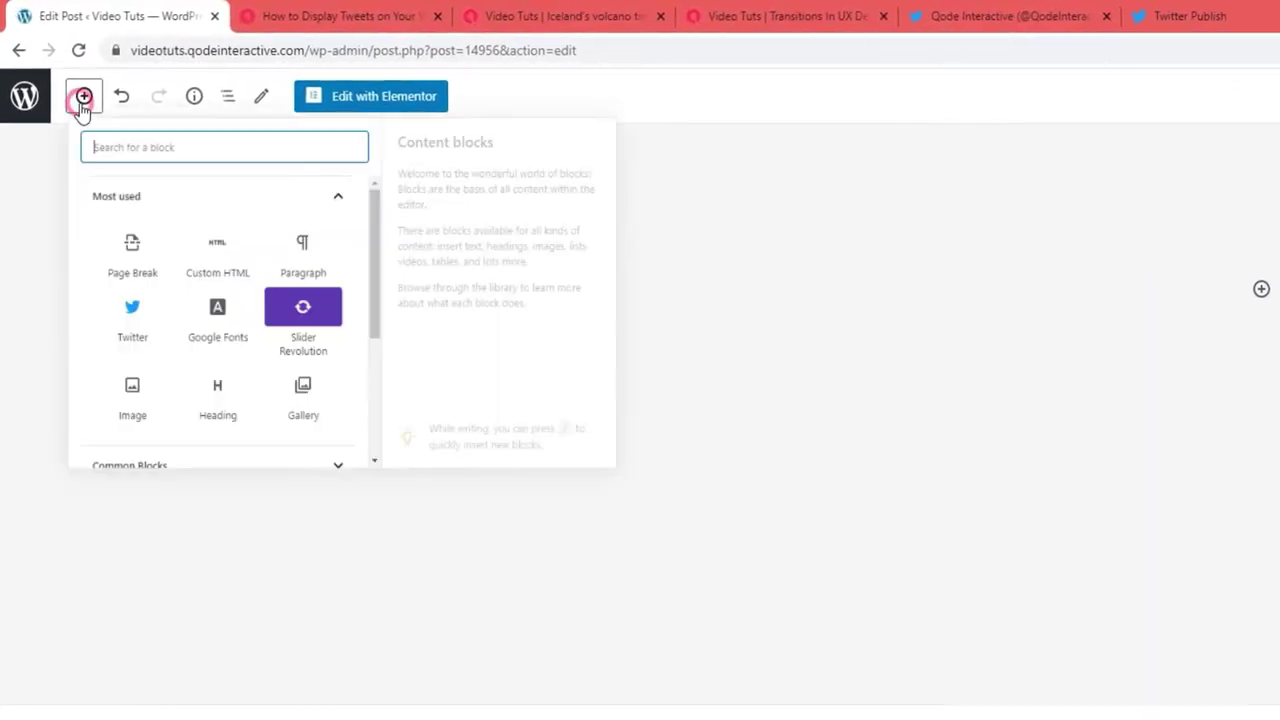
{"action": "left_click", "coordinate": [100, 126]}
{"action": "type", "text": "Cust"}
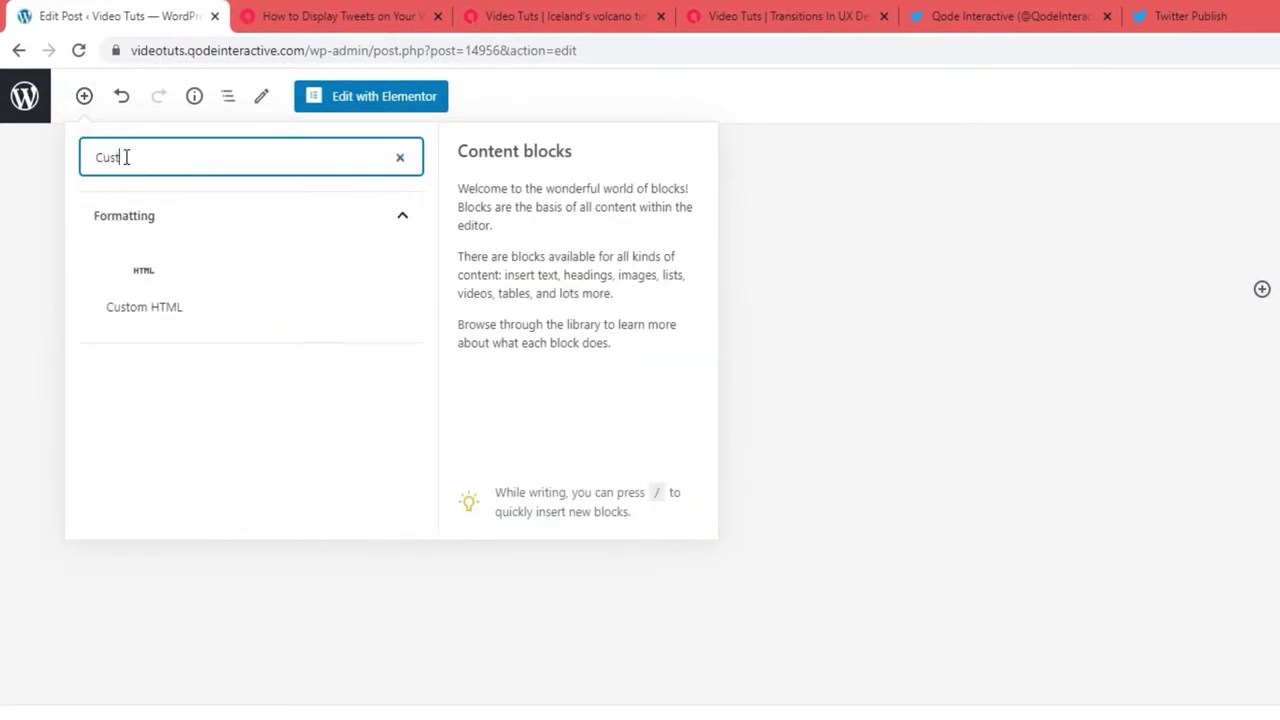
{"action": "type", "text": "om"}
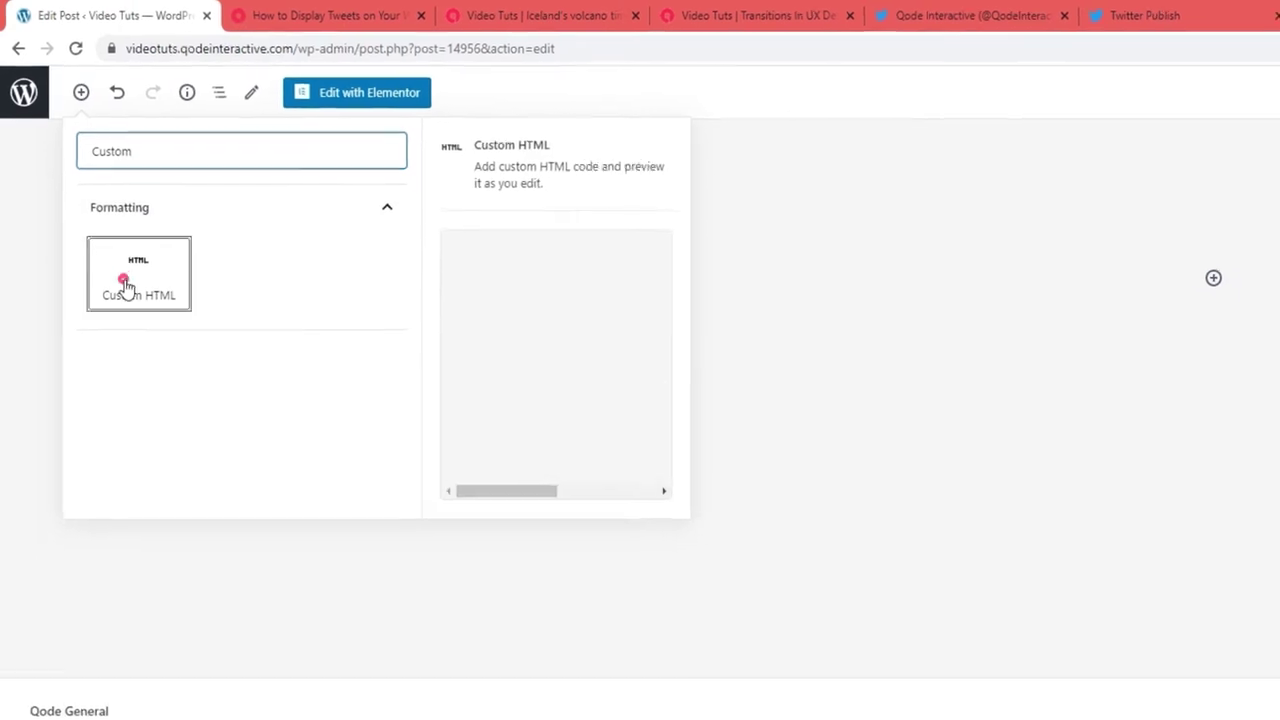
{"action": "left_click", "coordinate": [130, 285]}
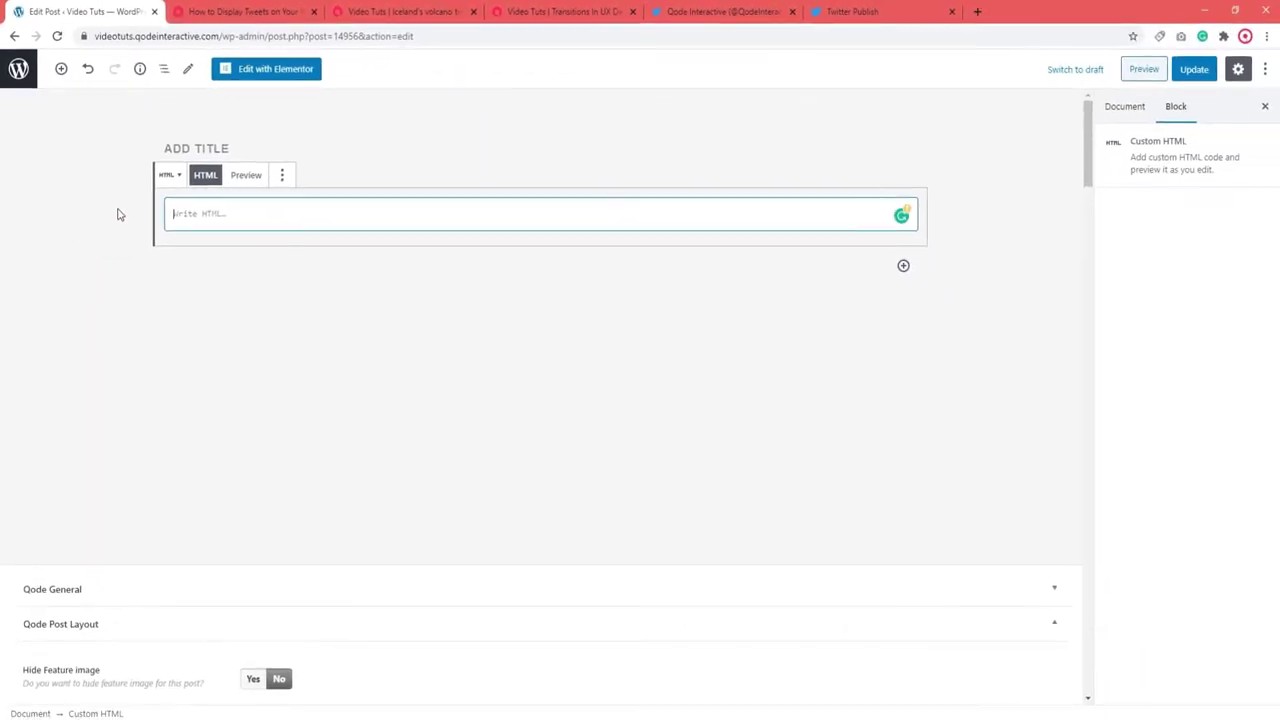
{"action": "right_click", "coordinate": [191, 218]}
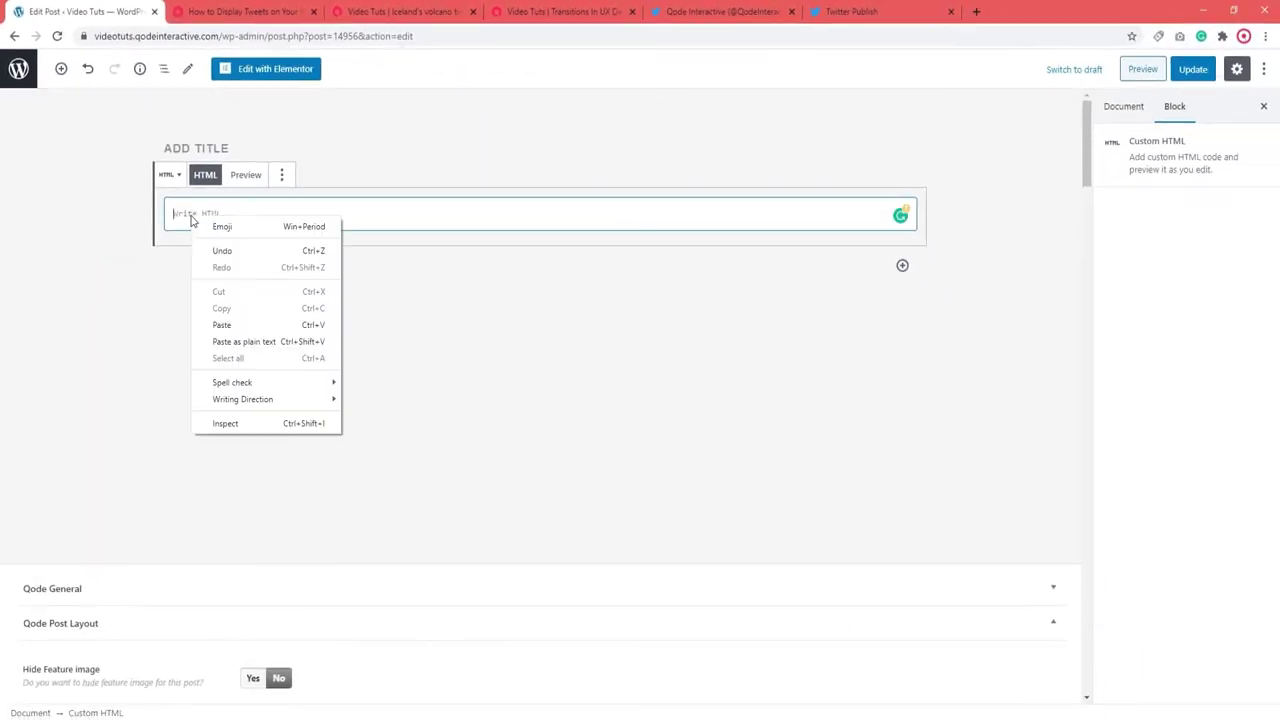
{"action": "left_click", "coordinate": [222, 325]}
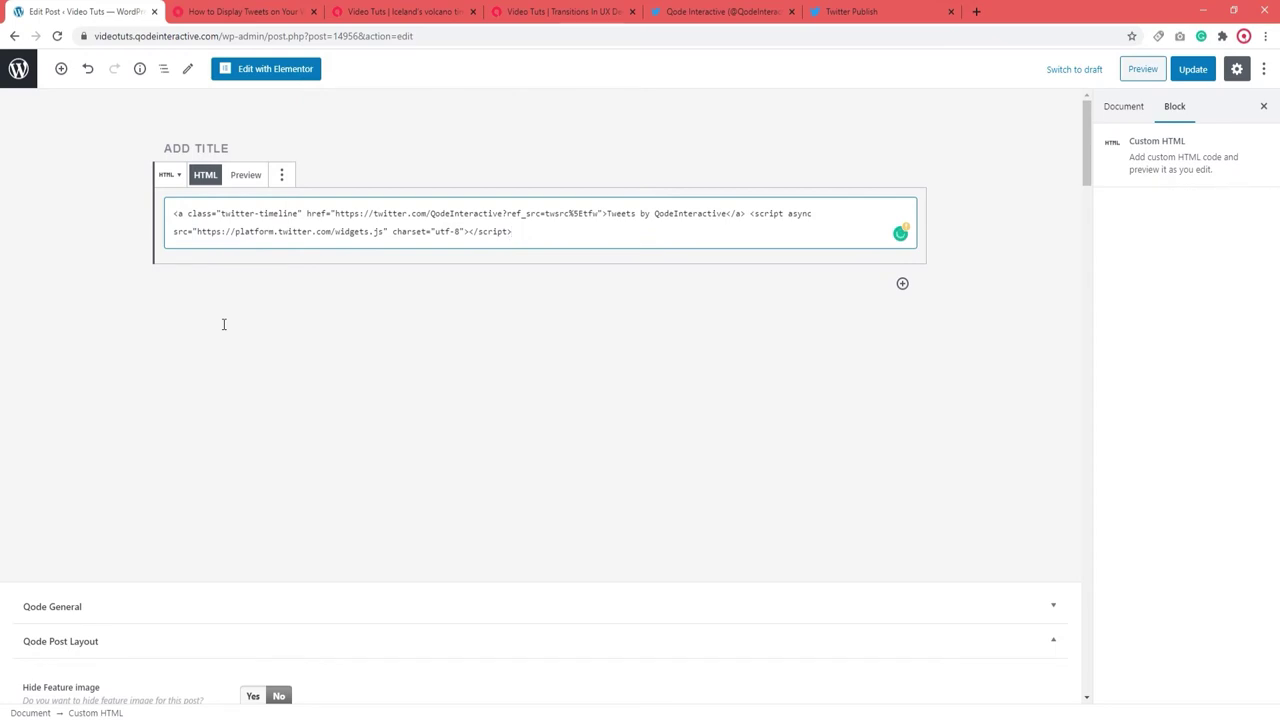
{"action": "left_click", "coordinate": [1190, 70]}
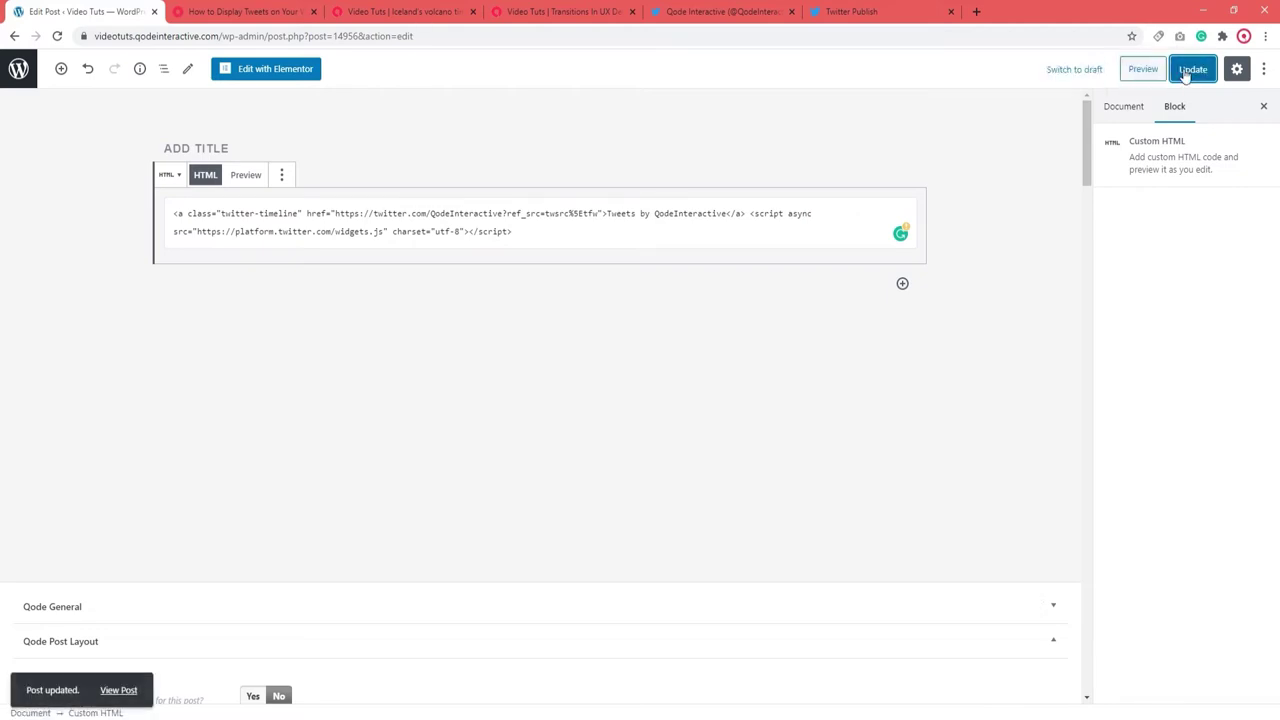
{"action": "left_click", "coordinate": [127, 692]}
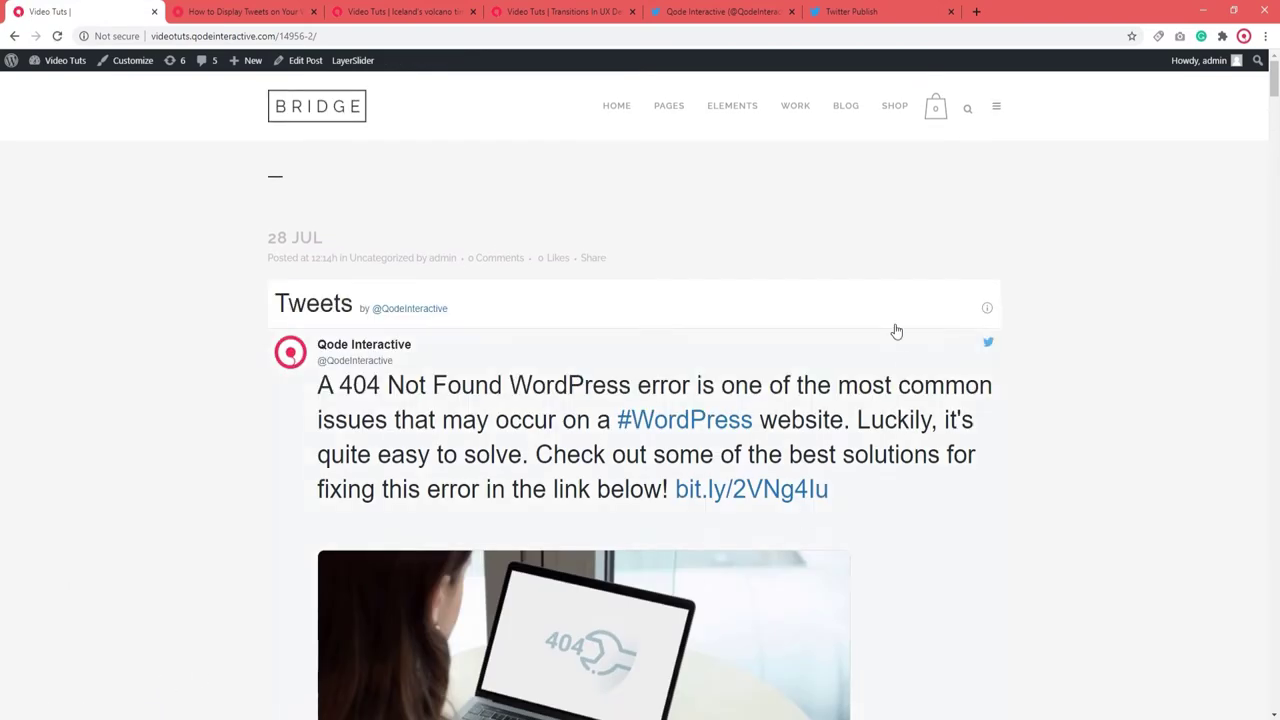
Browse the Qode Interactive timeline, then reopen the published post in the block editor
{"action": "mouse_move", "coordinate": [1275, 90]}
{"action": "left_mouse_down"}
{"action": "mouse_move", "coordinate": [1275, 135]}
{"action": "mouse_move", "coordinate": [1275, 80]}
{"action": "left_mouse_up"}
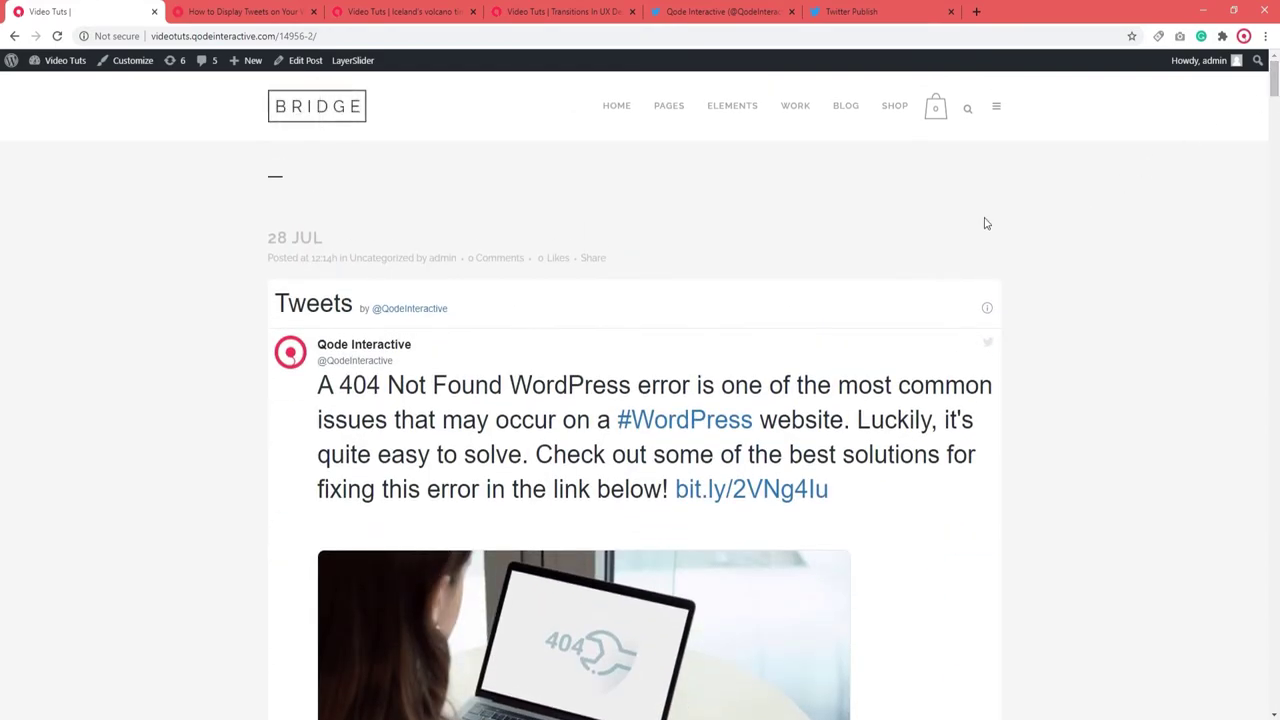
{"action": "left_click", "coordinate": [703, 14]}
{"action": "scroll", "coordinate": [758, 198], "scroll_direction": "down", "scroll_amount": 10}
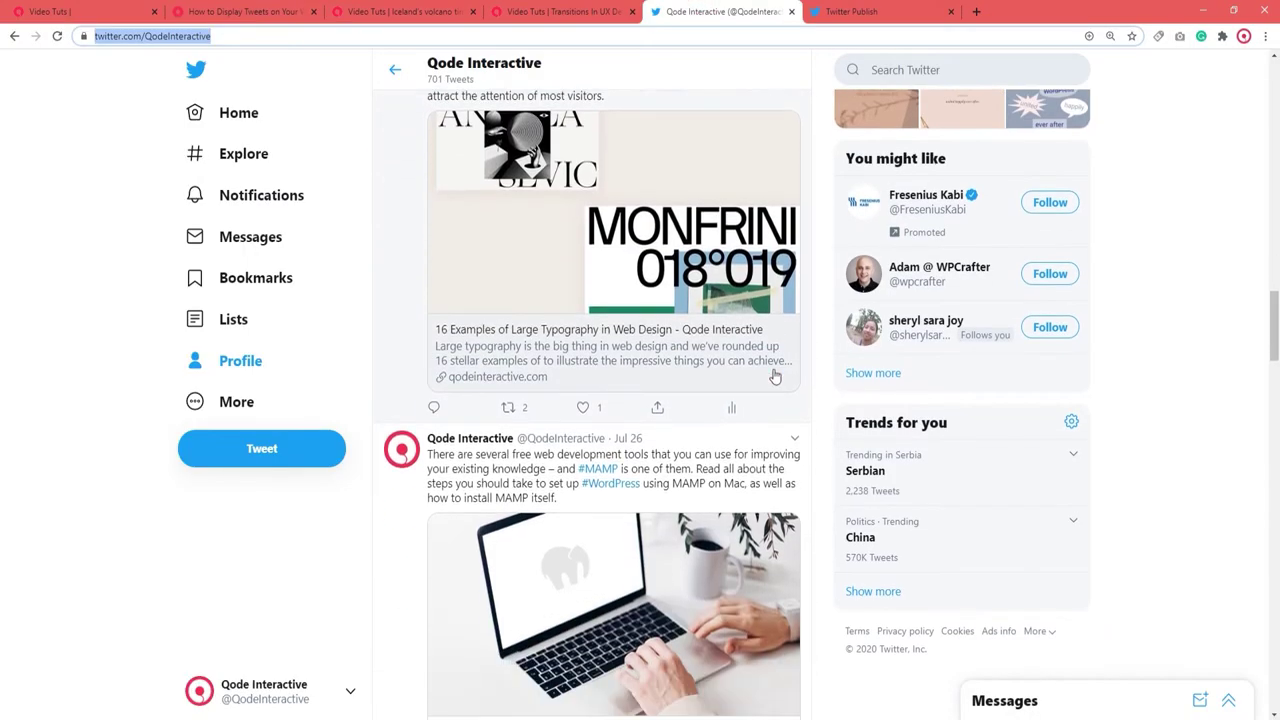
{"action": "scroll", "coordinate": [773, 378], "scroll_direction": "down", "scroll_amount": 4}
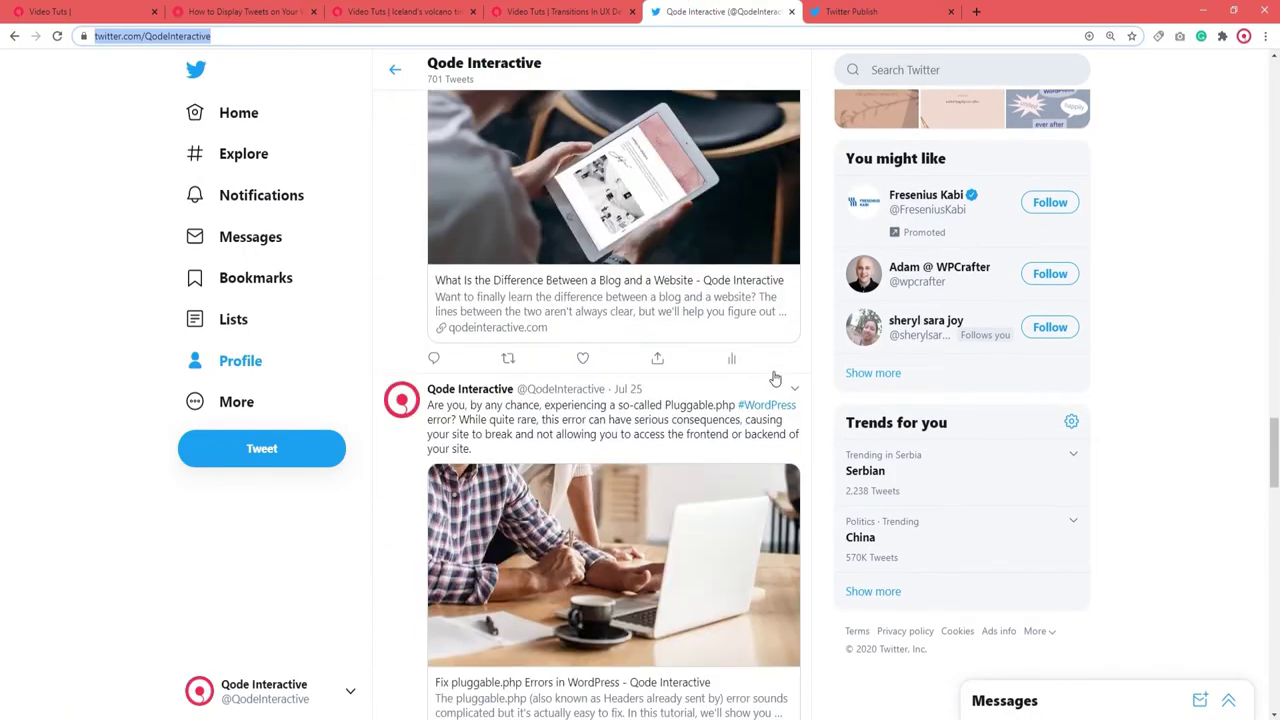
{"action": "scroll", "coordinate": [773, 378], "scroll_direction": "up", "scroll_amount": 12}
{"action": "scroll", "coordinate": [773, 378], "scroll_direction": "up", "scroll_amount": 10}
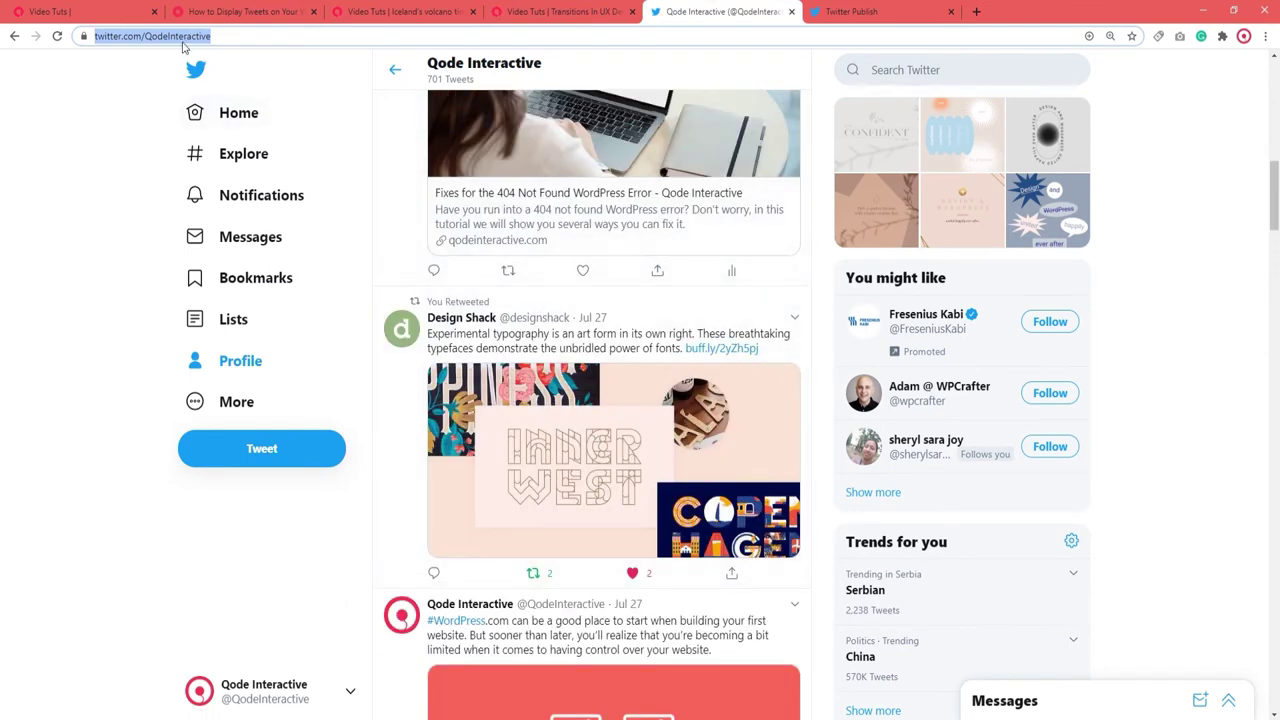
{"action": "left_click", "coordinate": [95, 12]}
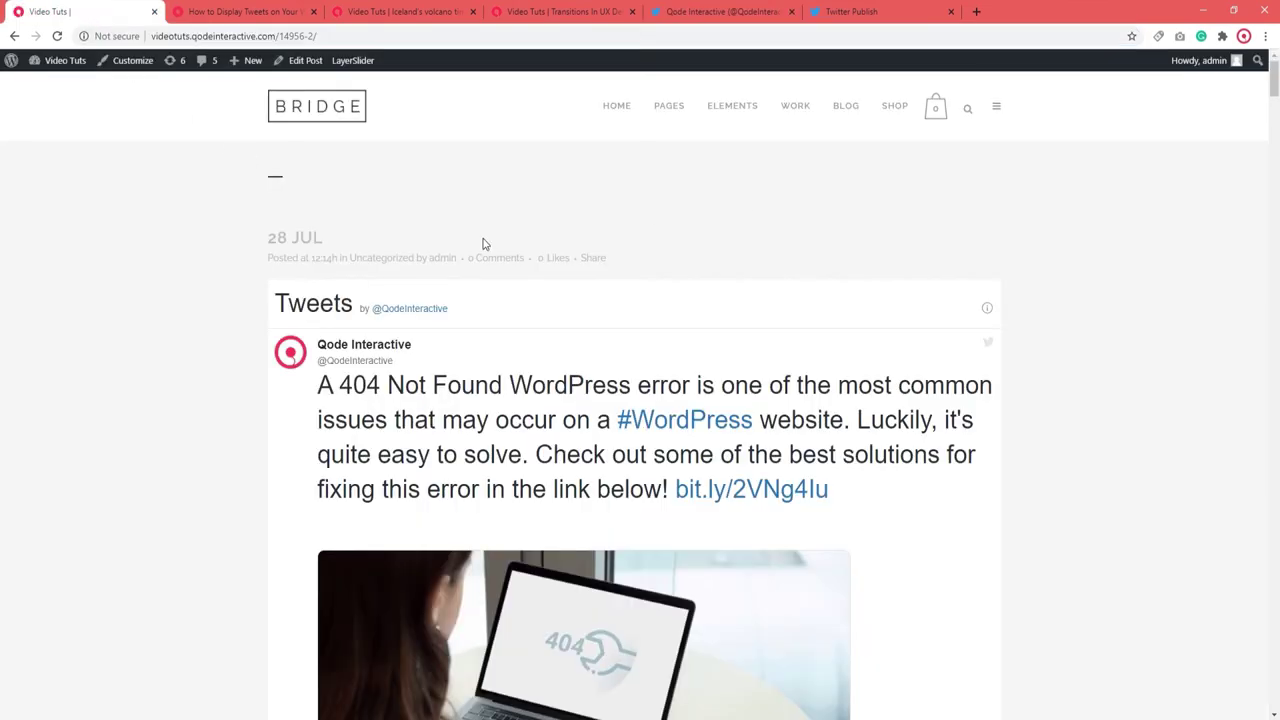
{"action": "left_click", "coordinate": [297, 64]}
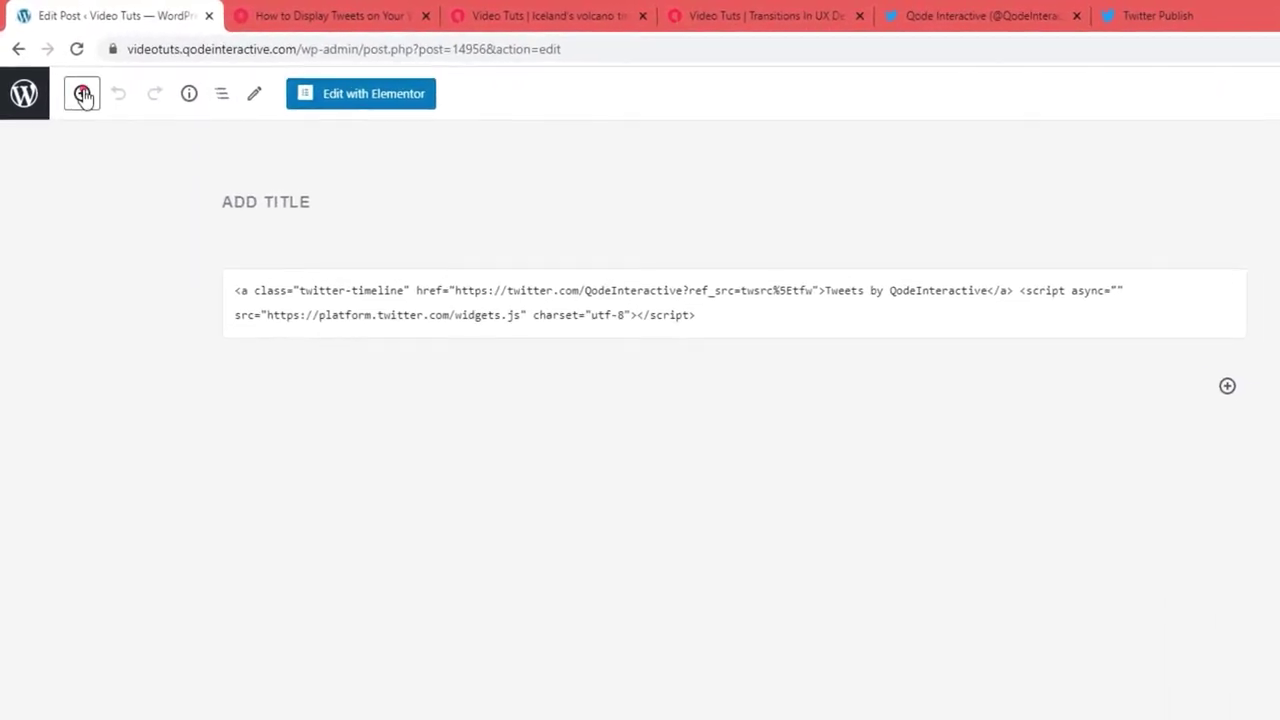
Insert a Twitter embed block below the timeline code
{"action": "left_click", "coordinate": [83, 94]}
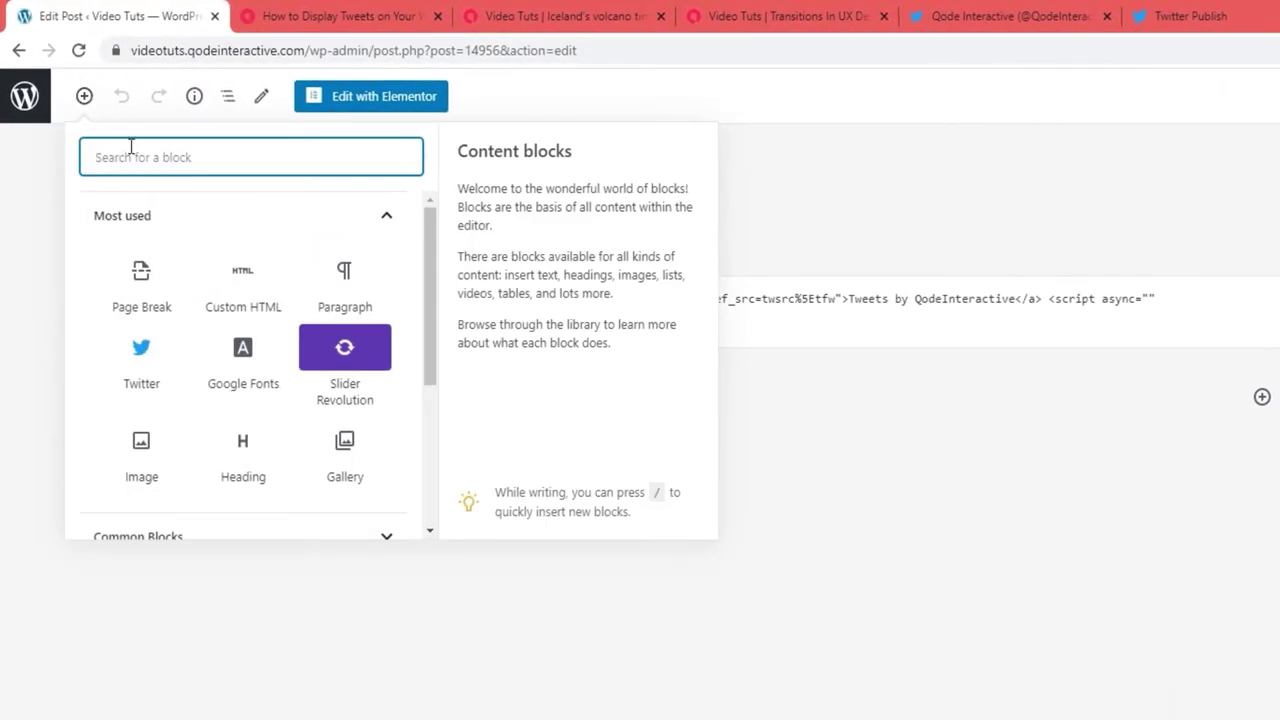
{"action": "type", "text": "Twi"}
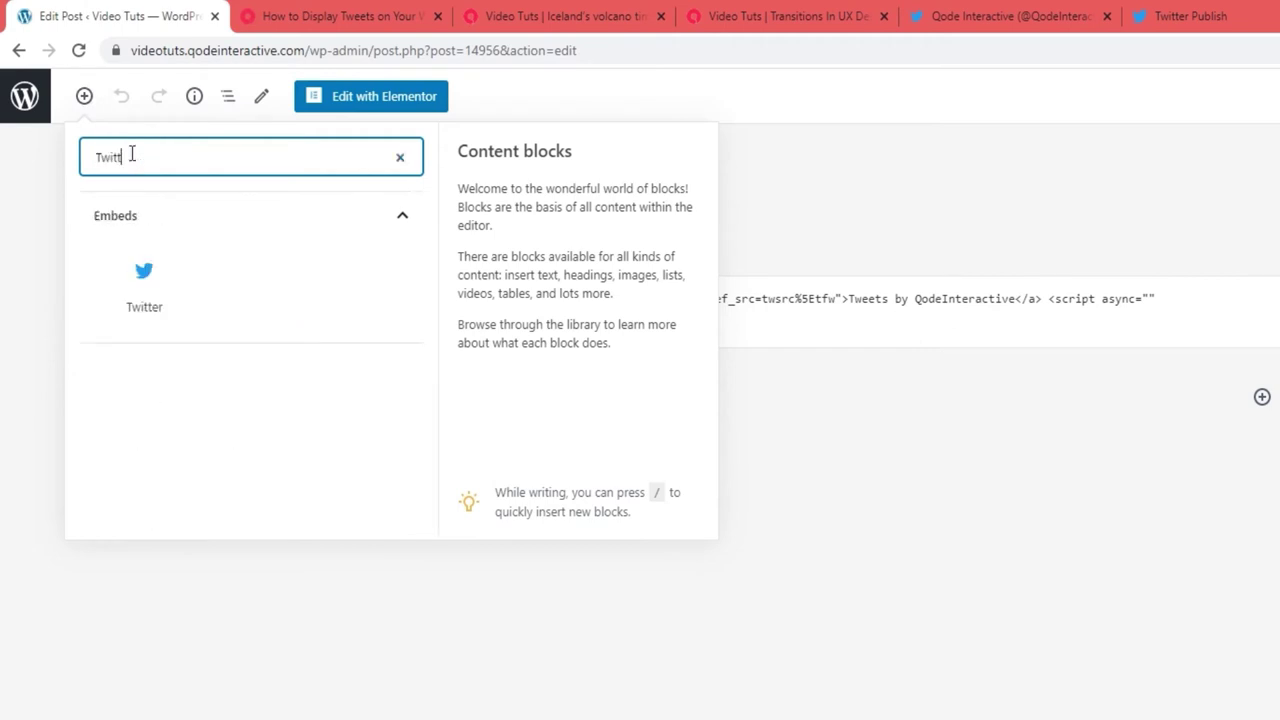
{"action": "type", "text": "tt"}
{"action": "left_click", "coordinate": [140, 265]}
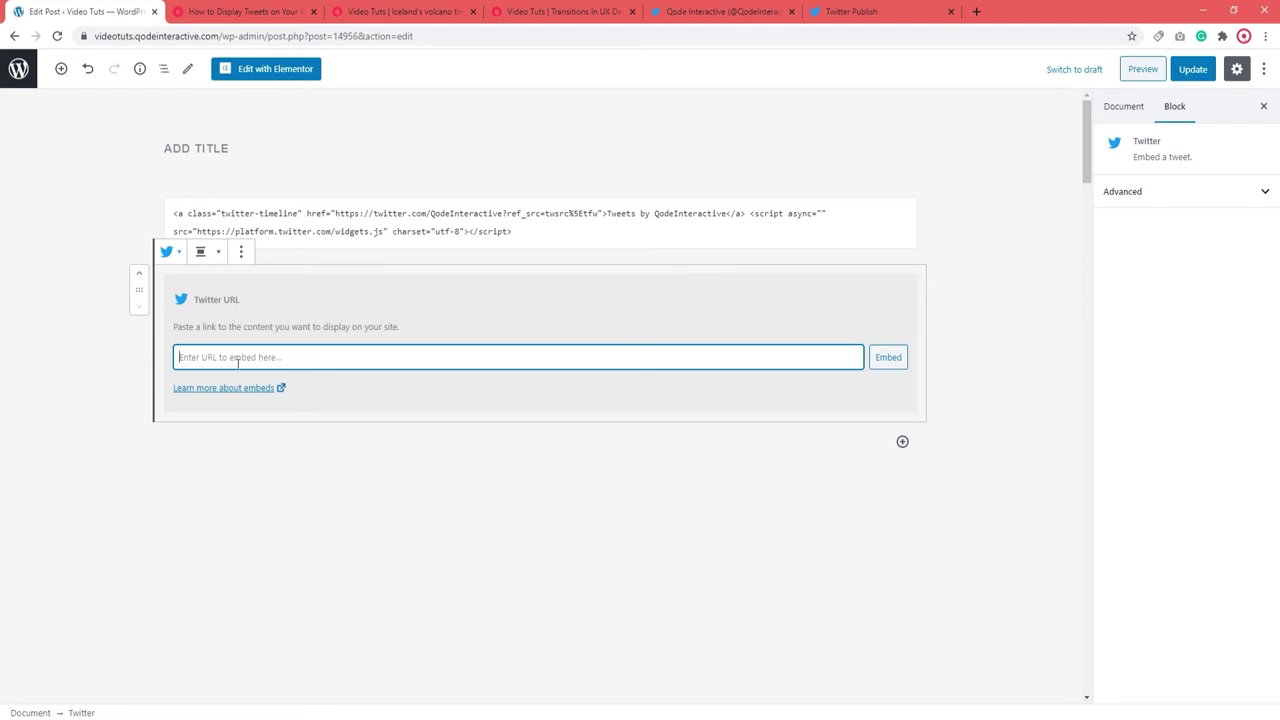
Paste the Design Shack tweet's URL into the Twitter block and embed it
{"action": "left_click", "coordinate": [736, 12]}
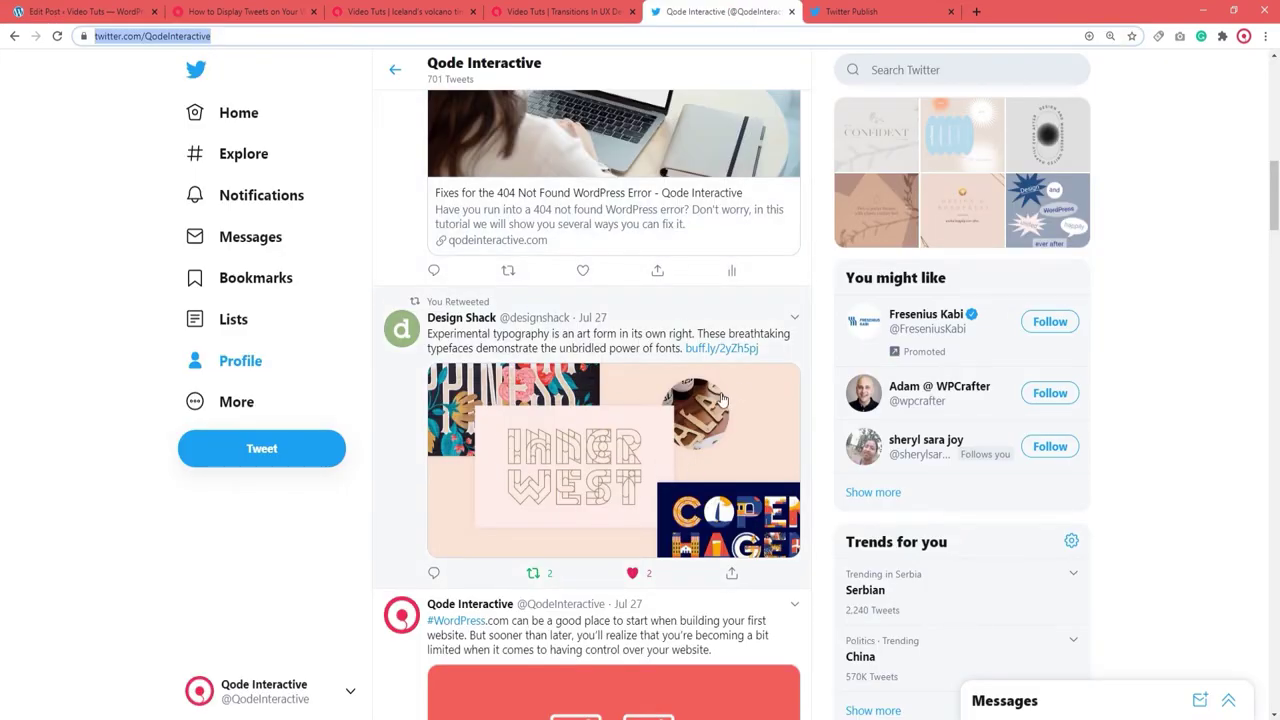
{"action": "left_click", "coordinate": [612, 318]}
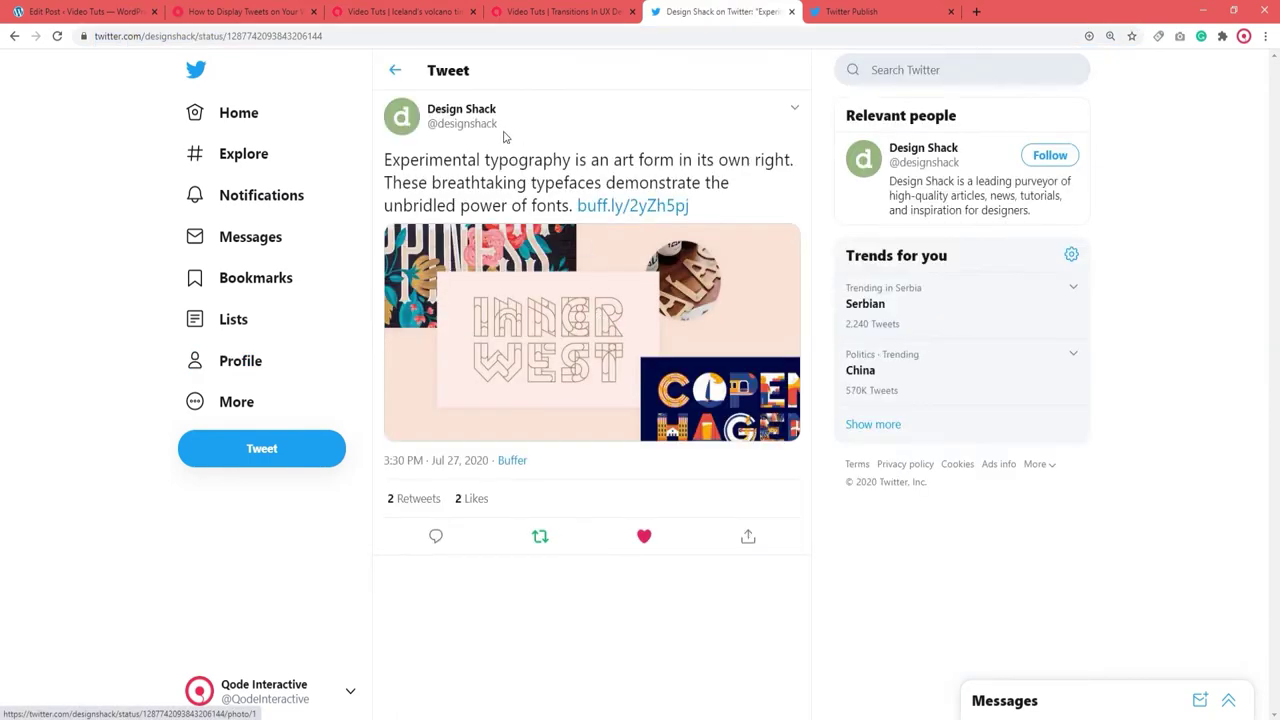
{"action": "left_click", "coordinate": [349, 38]}
{"action": "key", "text": "ctrl+c"}
{"action": "left_click", "coordinate": [57, 8]}
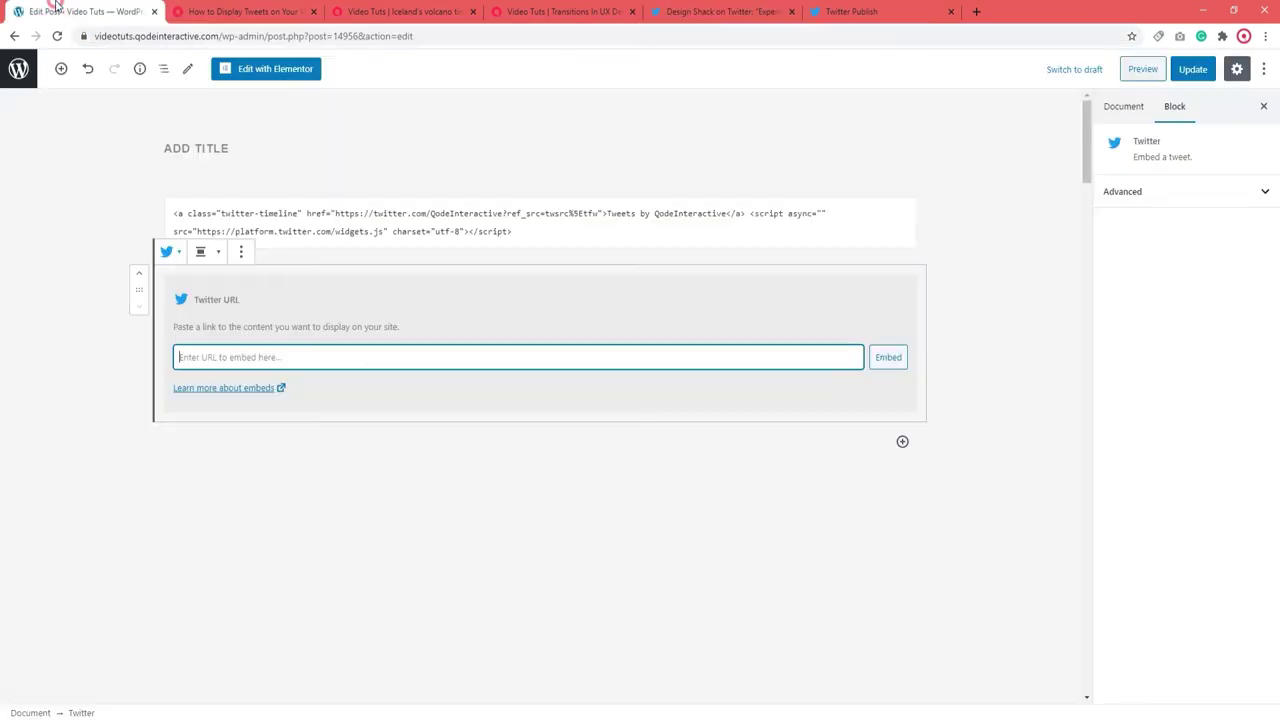
{"action": "key", "text": "ctrl+v"}
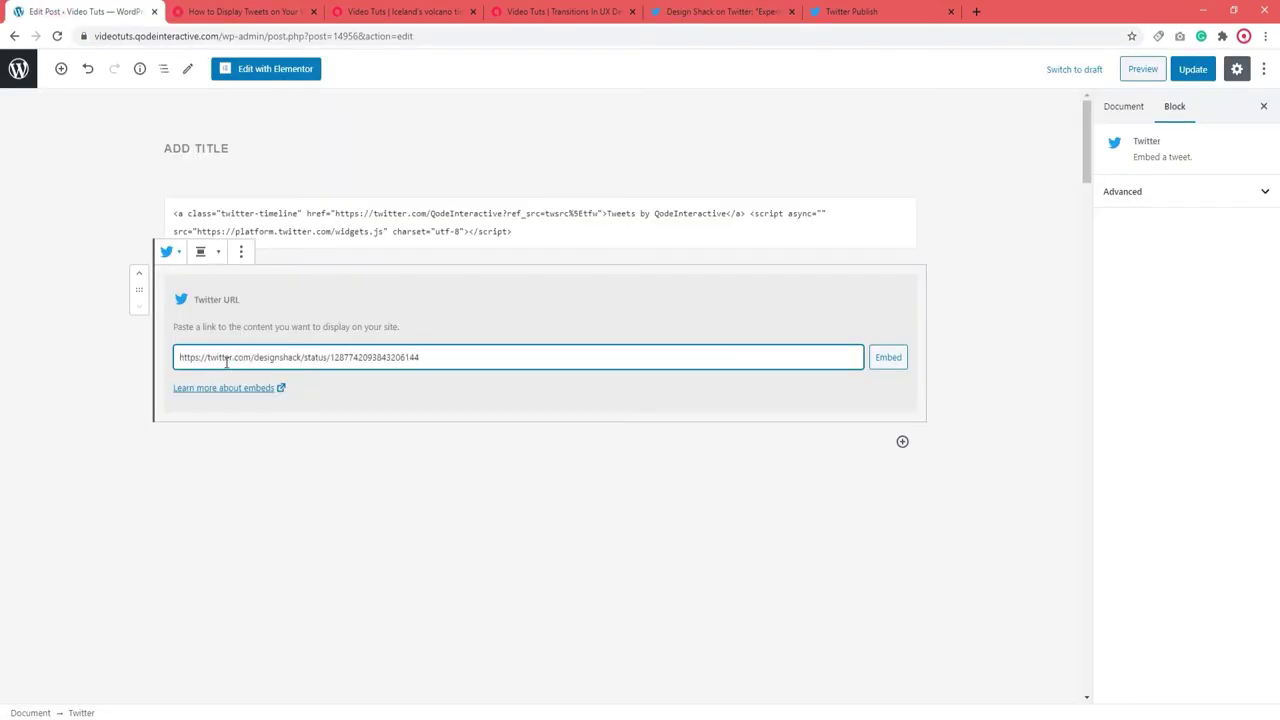
{"action": "left_click", "coordinate": [886, 357]}
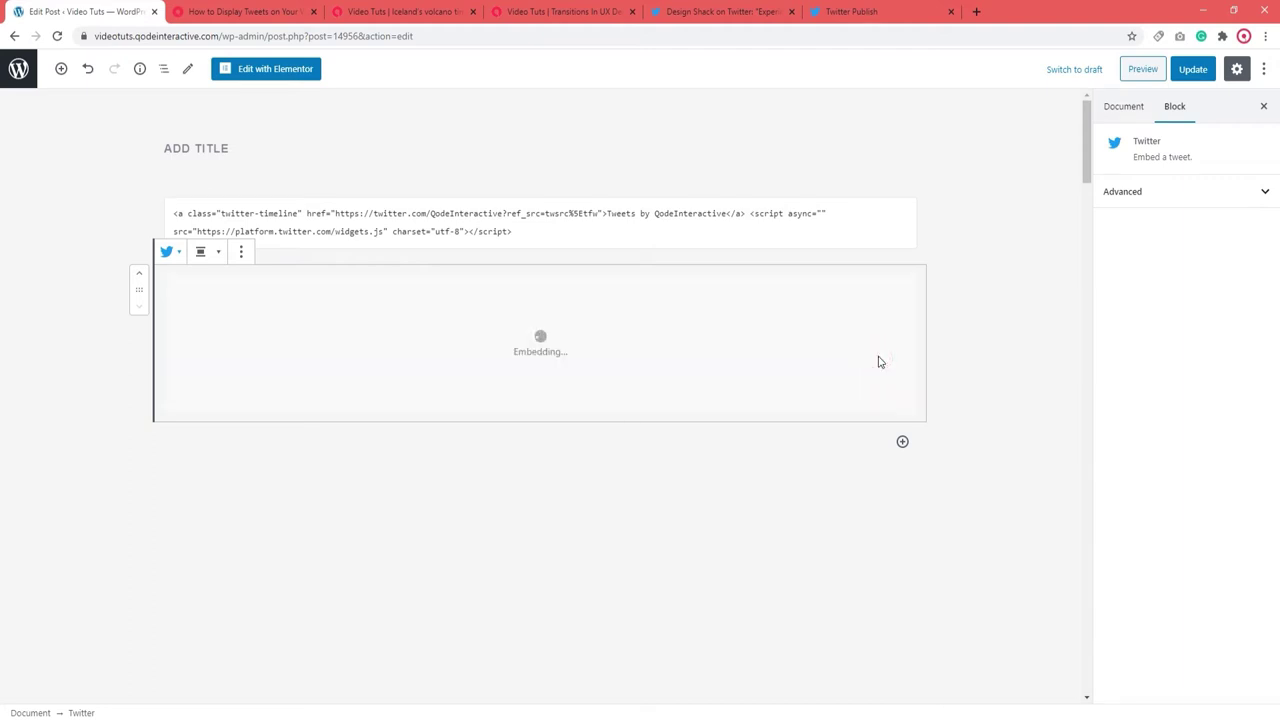
{"action": "left_click", "coordinate": [338, 233]}
{"action": "left_click", "coordinate": [281, 175]}
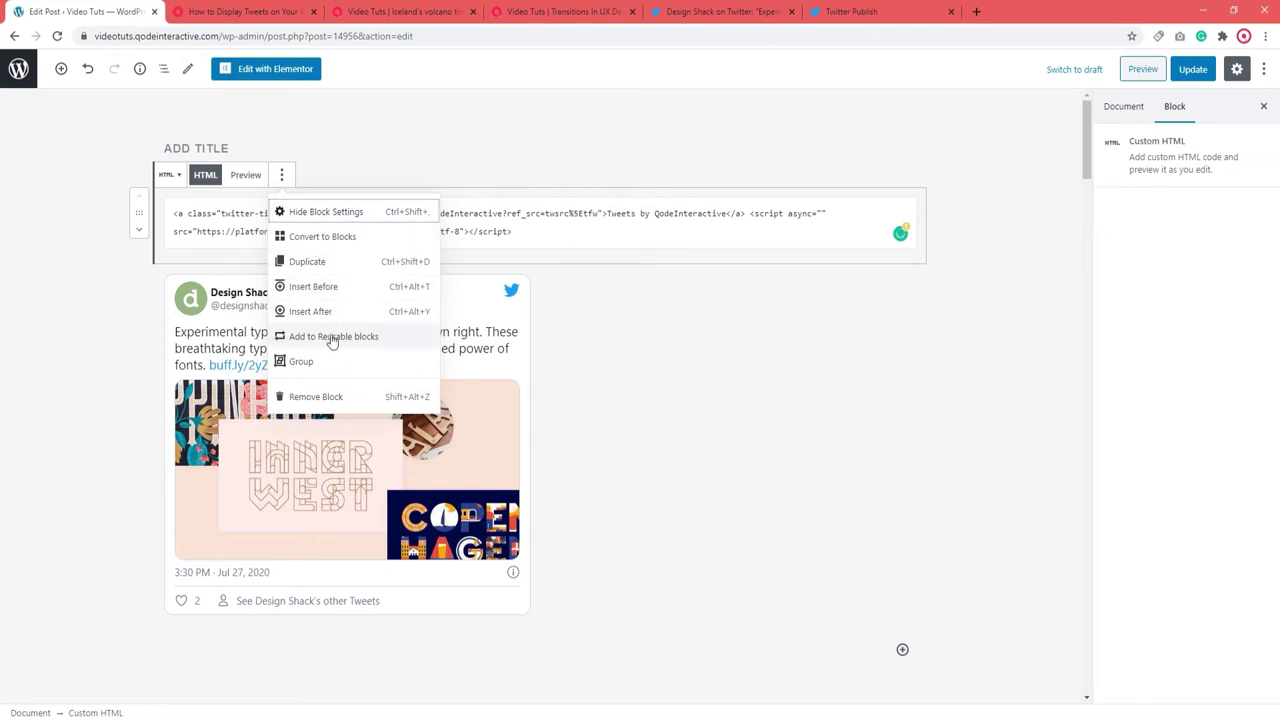
Remove the Custom HTML timeline block, update the post, and view it live
{"action": "left_click", "coordinate": [330, 398]}
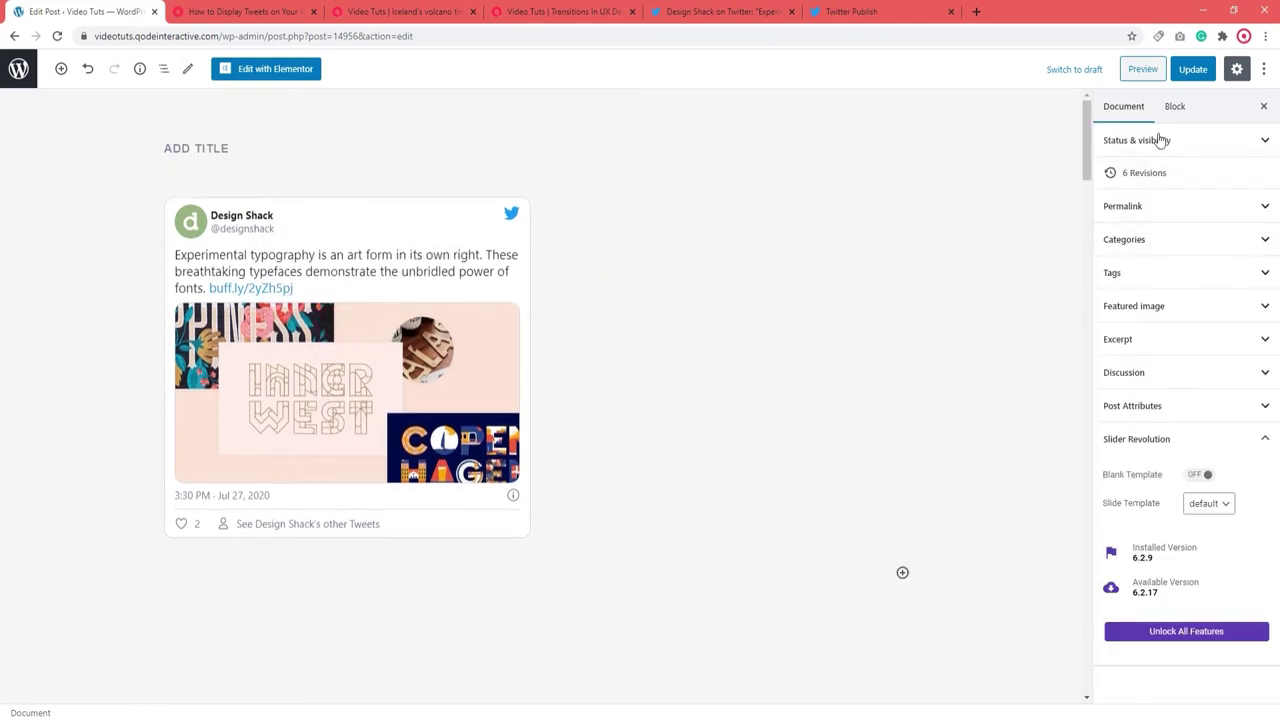
{"action": "left_click", "coordinate": [1190, 72]}
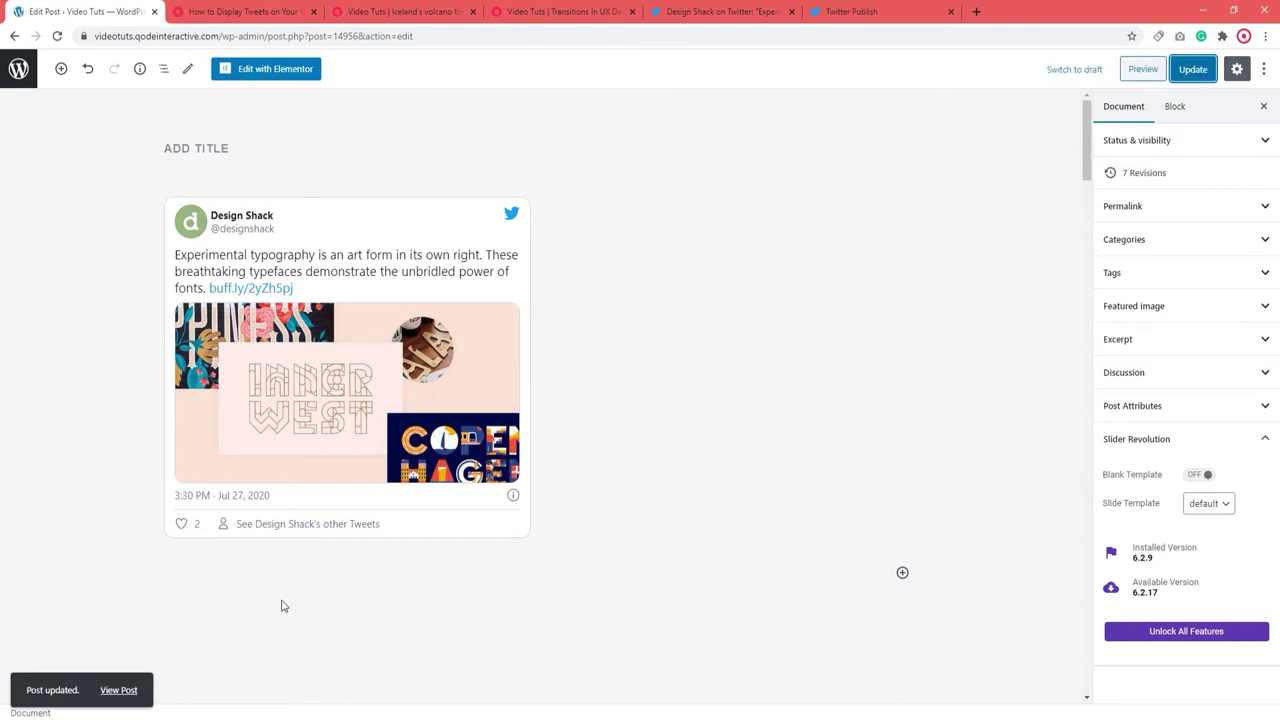
{"action": "left_click", "coordinate": [128, 692]}
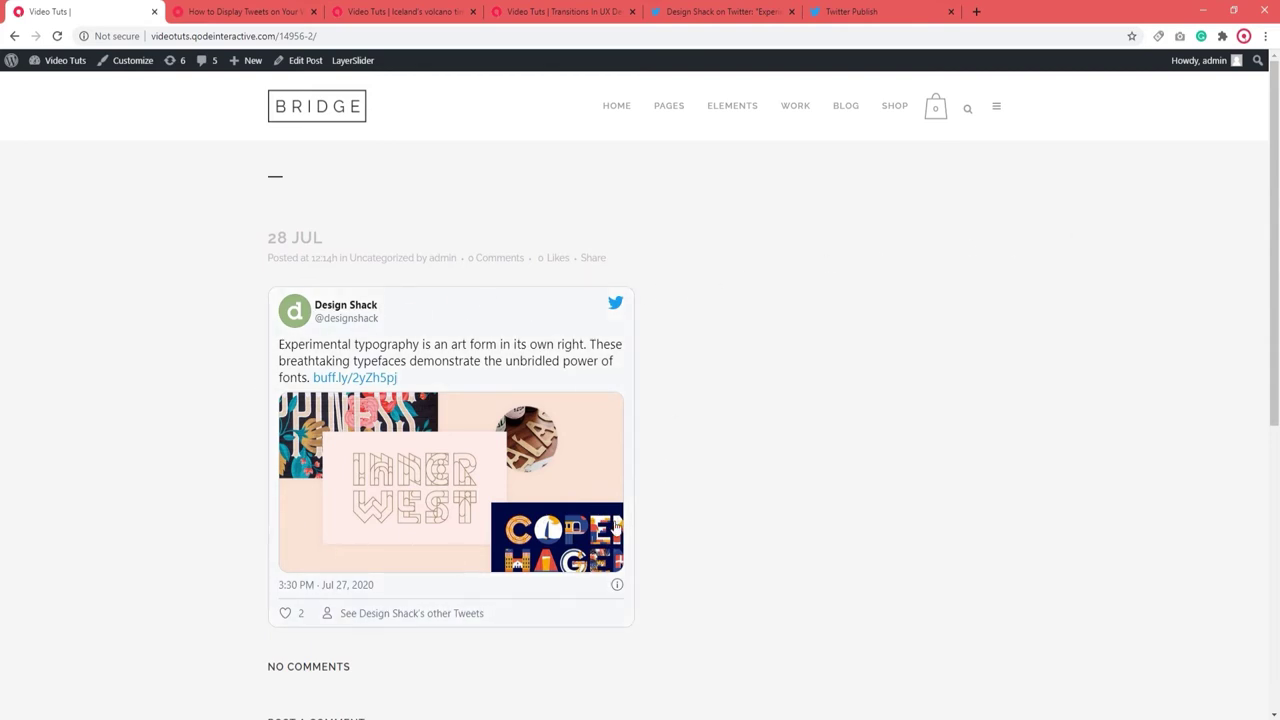
Go back from the Design Shack tweet to the Qode Interactive feed and scroll to the MAMP tweet
{"action": "left_click", "coordinate": [878, 17]}
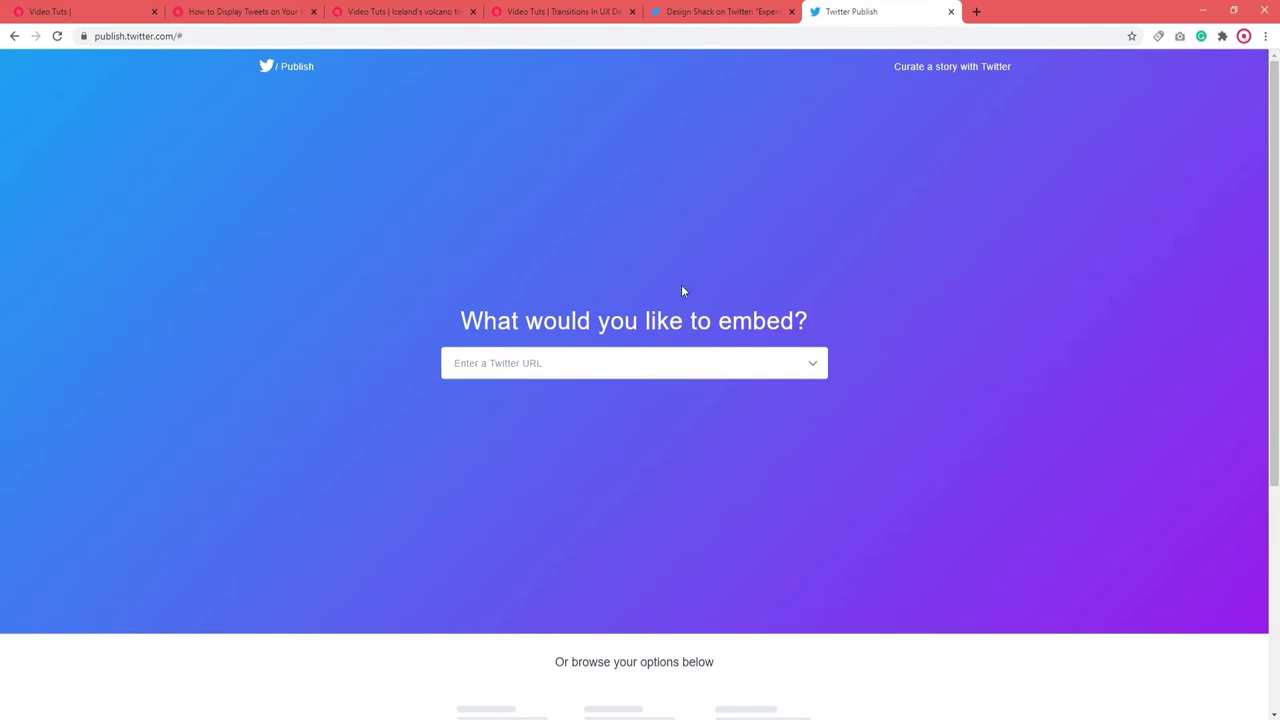
{"action": "left_click", "coordinate": [686, 14]}
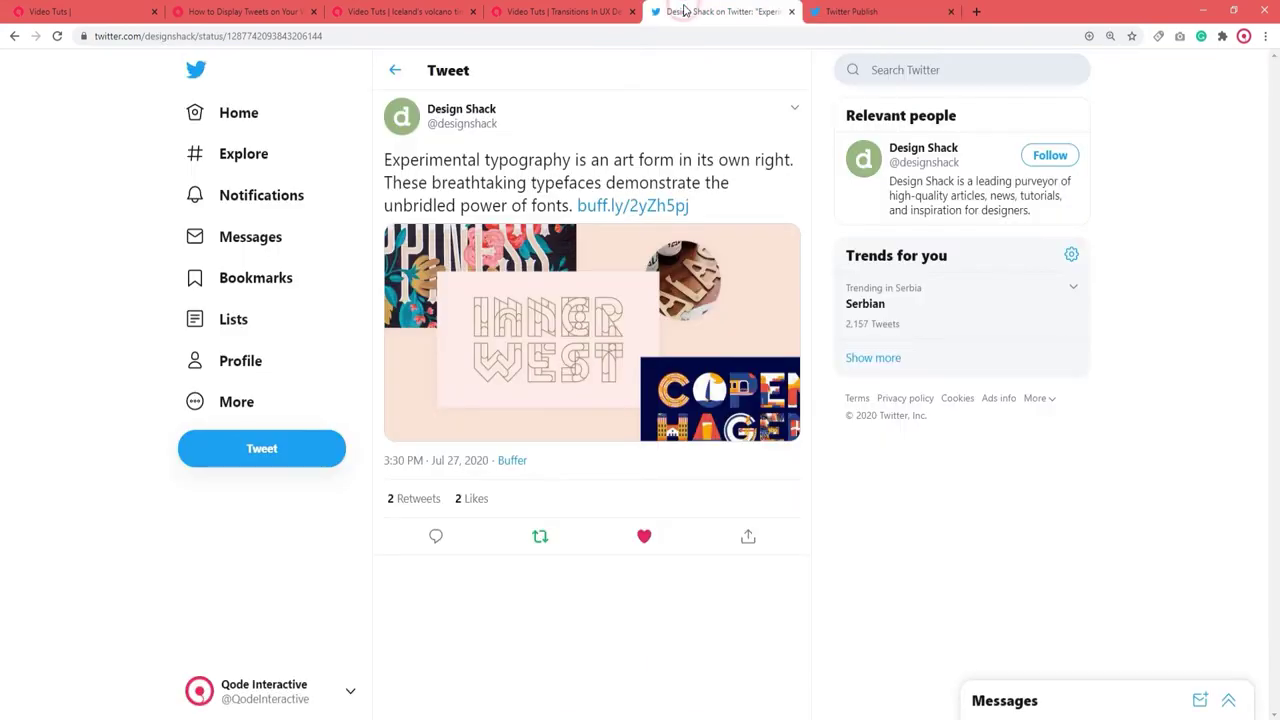
{"action": "left_click", "coordinate": [14, 36]}
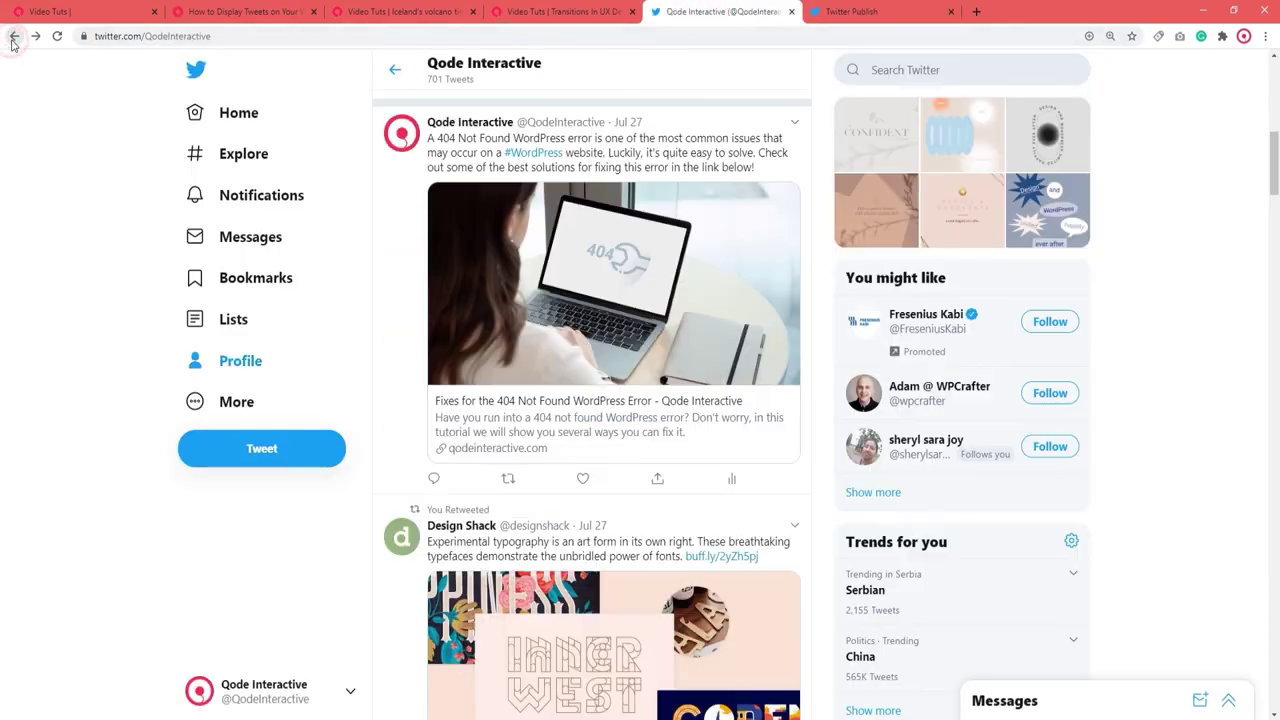
{"action": "scroll", "coordinate": [388, 214], "scroll_direction": "down", "scroll_amount": 15}
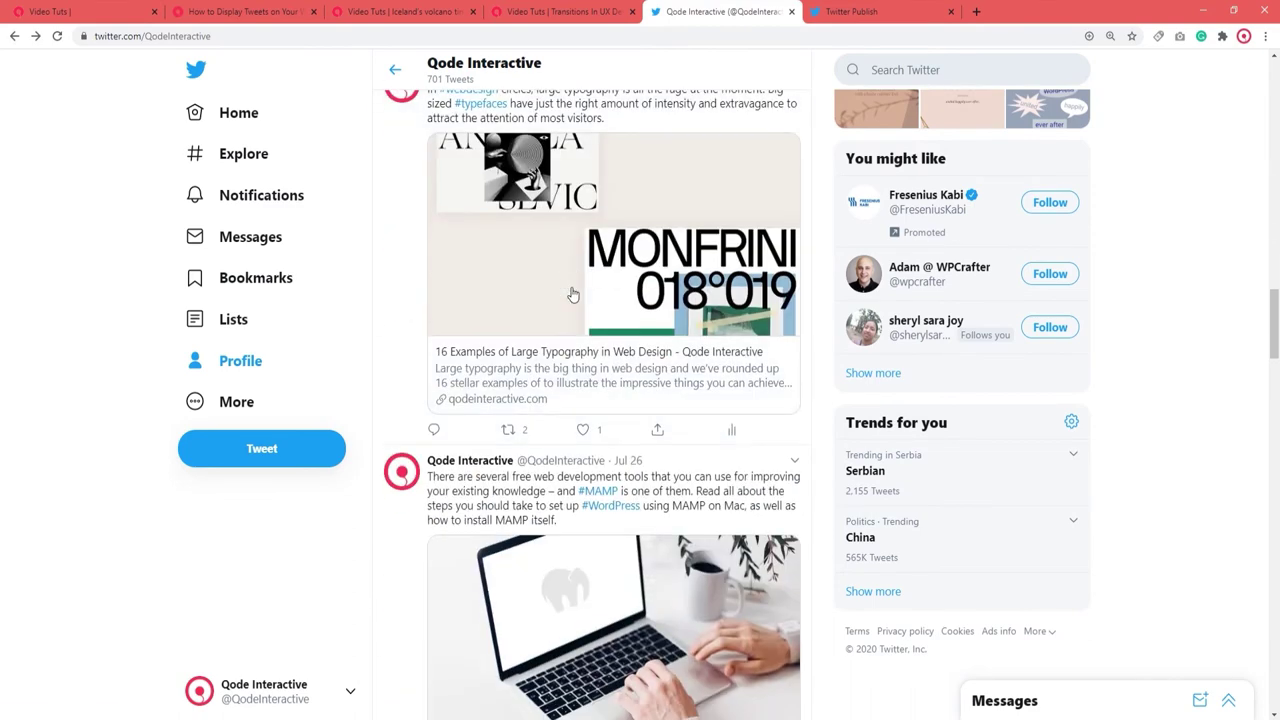
Open the MAMP tweet and copy its web address
{"action": "left_click", "coordinate": [626, 326]}
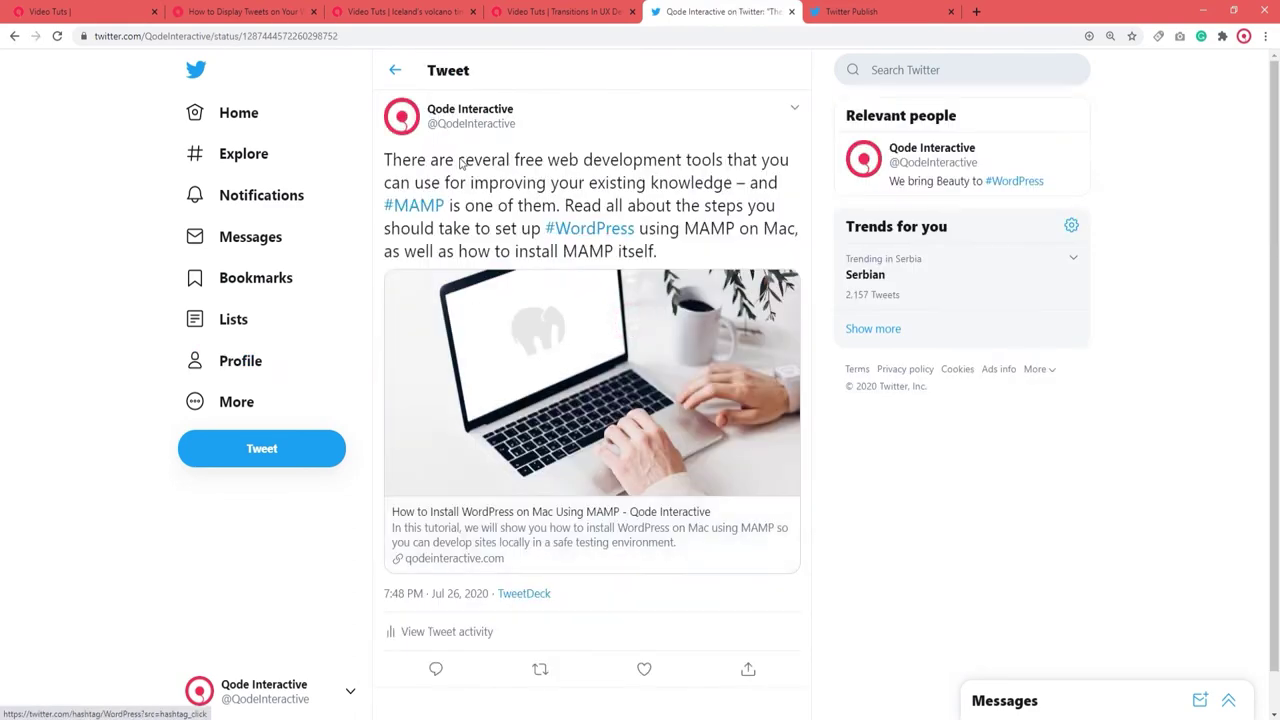
{"action": "left_click", "coordinate": [251, 37]}
{"action": "right_click", "coordinate": [255, 40]}
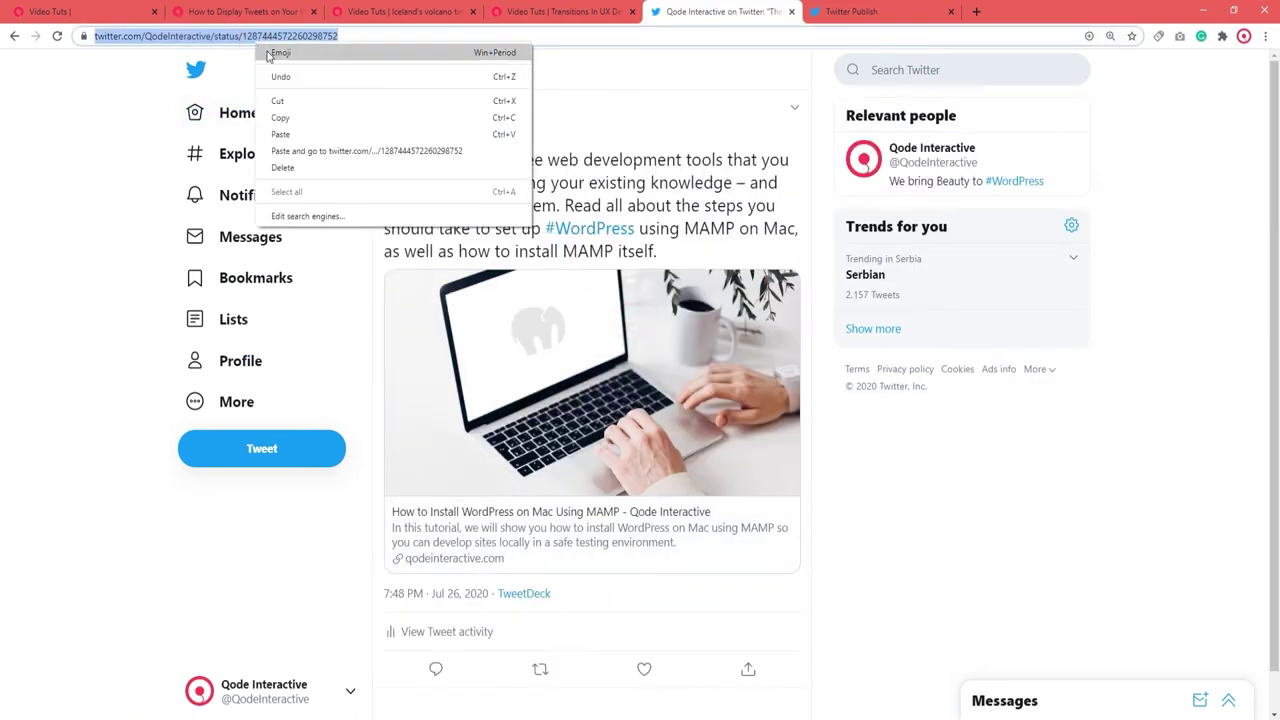
{"action": "left_click", "coordinate": [288, 112]}
Generate the MAMP tweet's embed code in Twitter Publish and copy it
{"action": "left_click", "coordinate": [853, 13]}
{"action": "left_click", "coordinate": [648, 362]}
{"action": "key", "text": "ctrl+v"}
{"action": "left_click", "coordinate": [811, 366]}
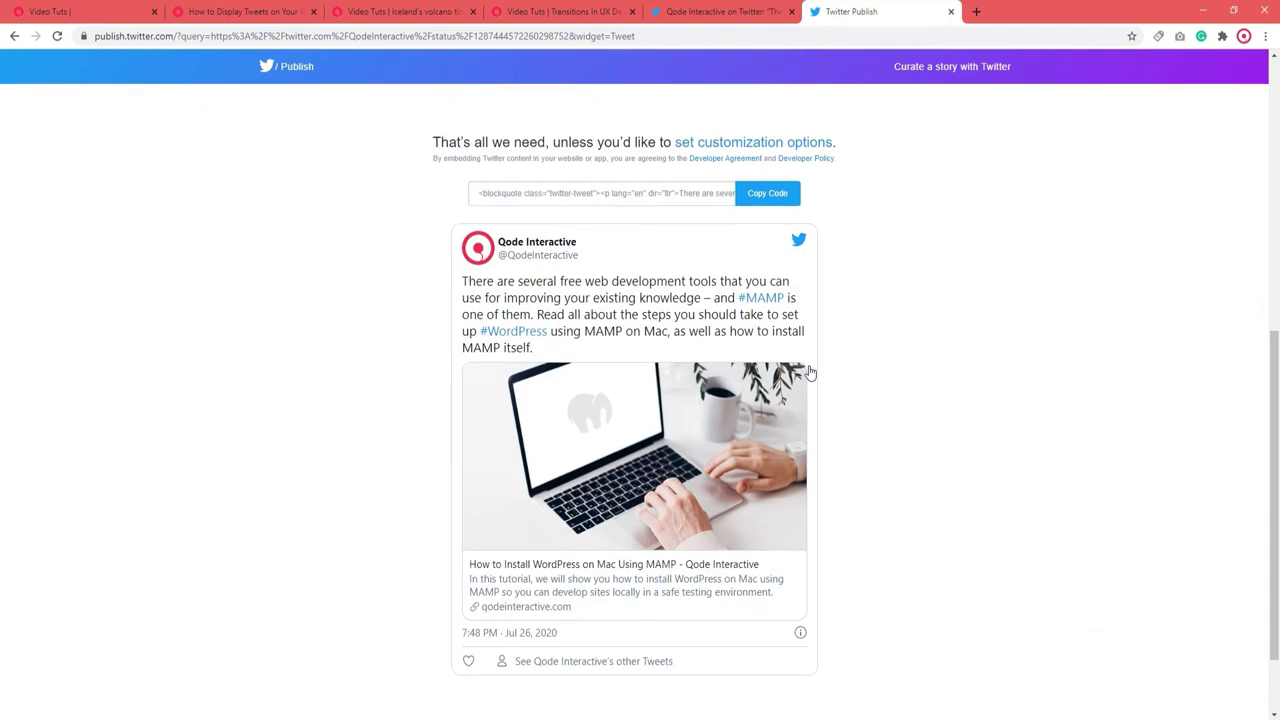
{"action": "left_click", "coordinate": [762, 200]}
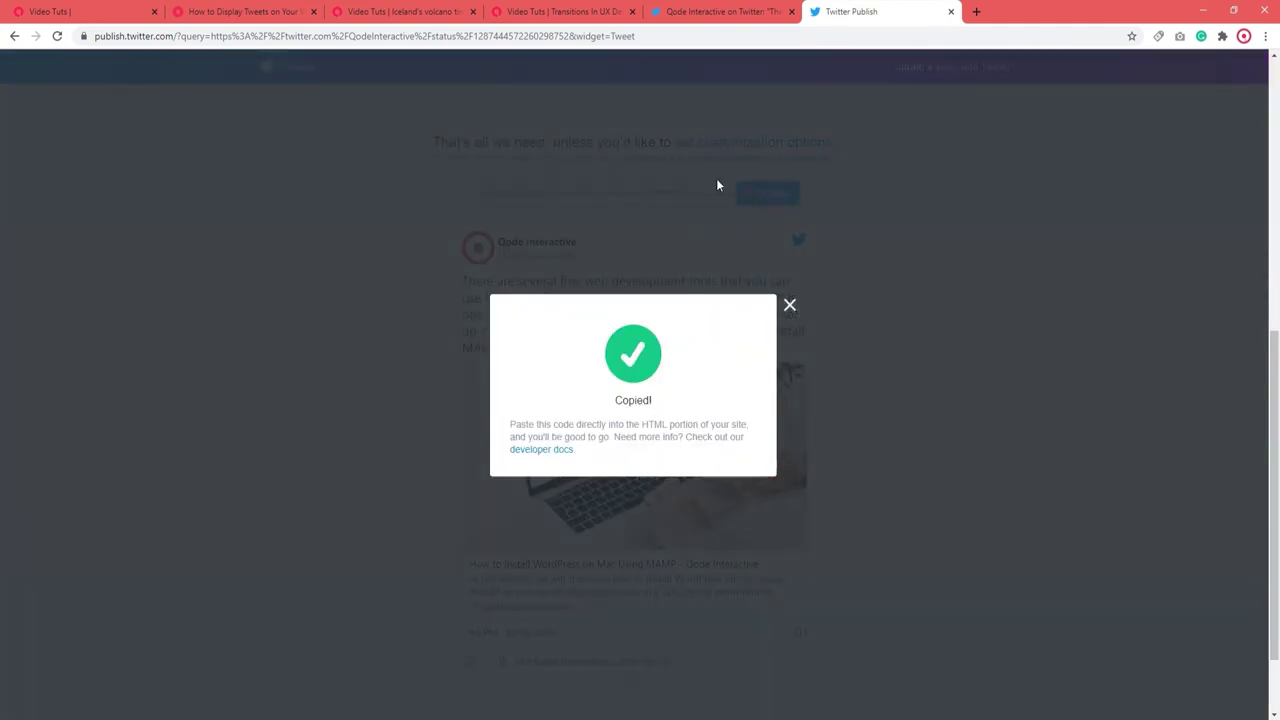
{"action": "left_click", "coordinate": [112, 16]}
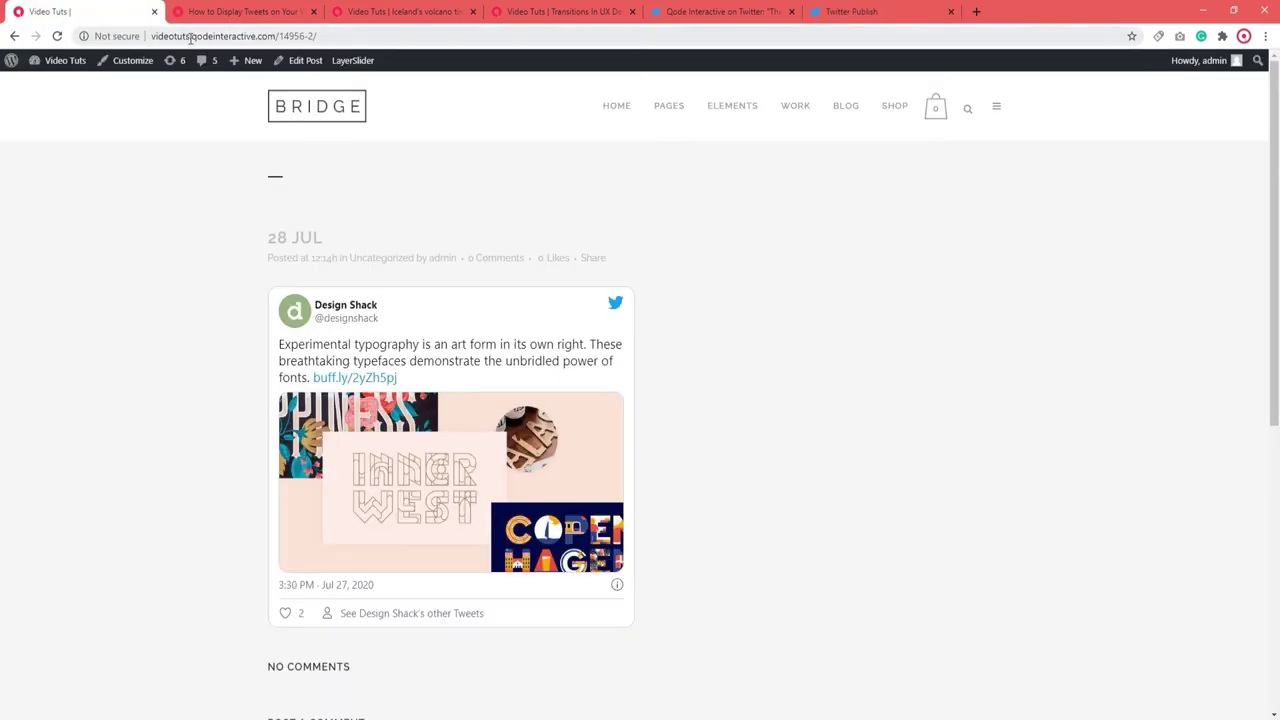
Add a Custom HTML block with the MAMP embed code above the Design Shack tweet, update, and view
{"action": "left_click", "coordinate": [299, 61]}
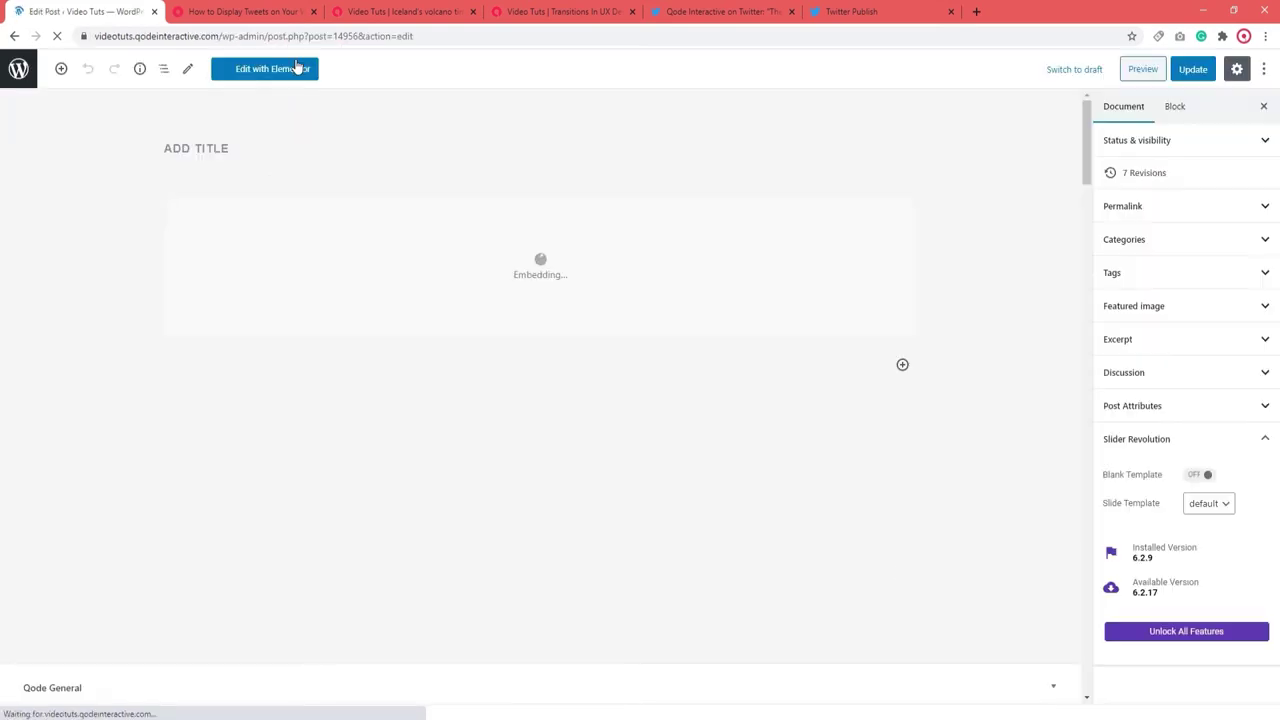
{"action": "left_click", "coordinate": [61, 68]}
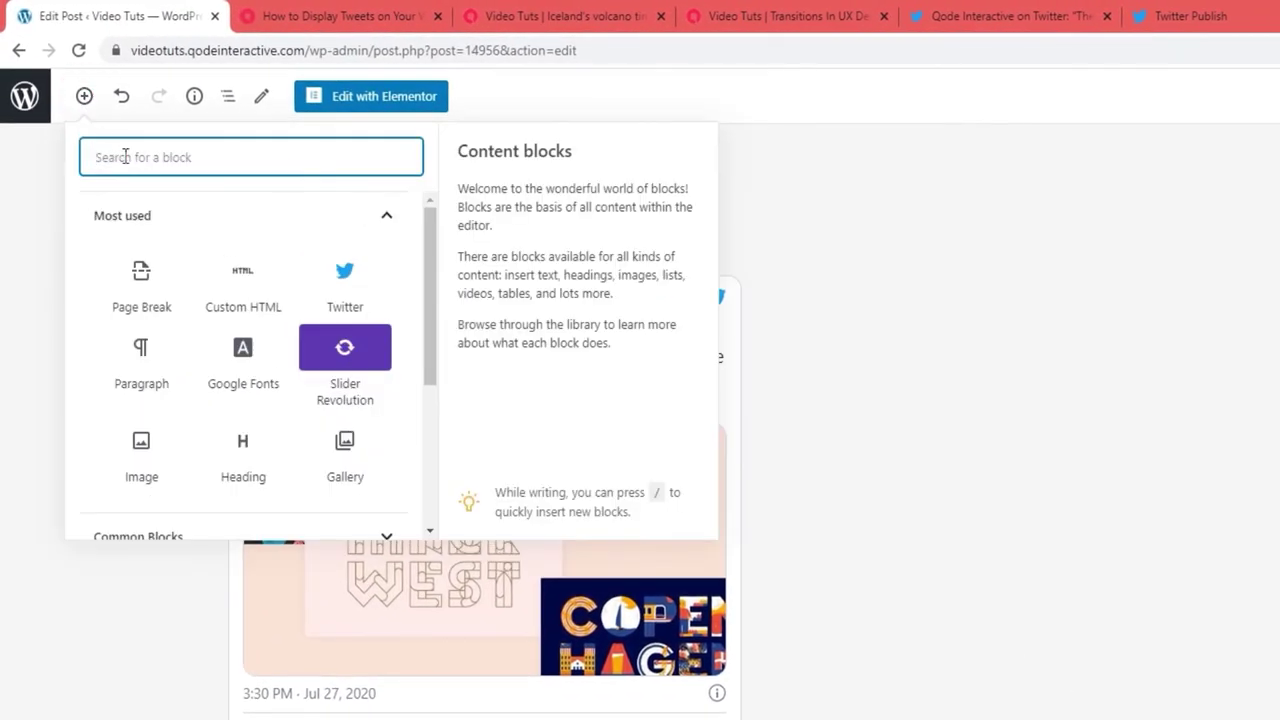
{"action": "type", "text": "Custom"}
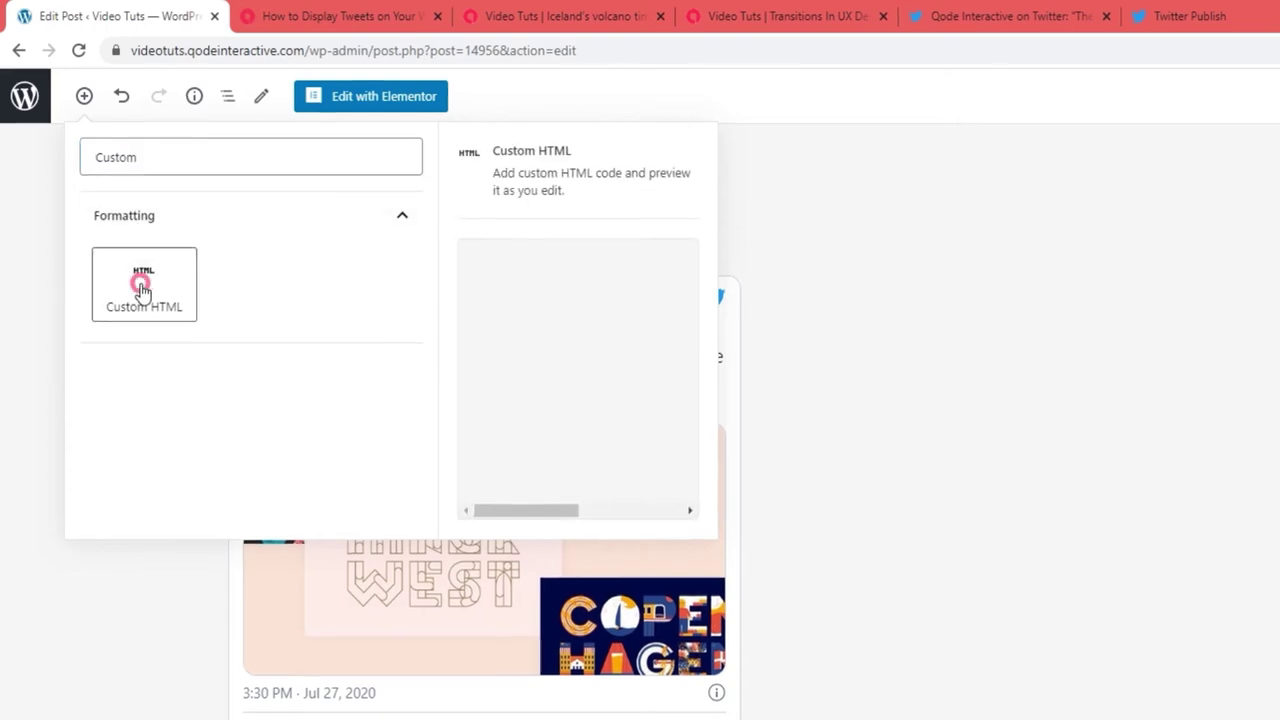
{"action": "left_click", "coordinate": [144, 286]}
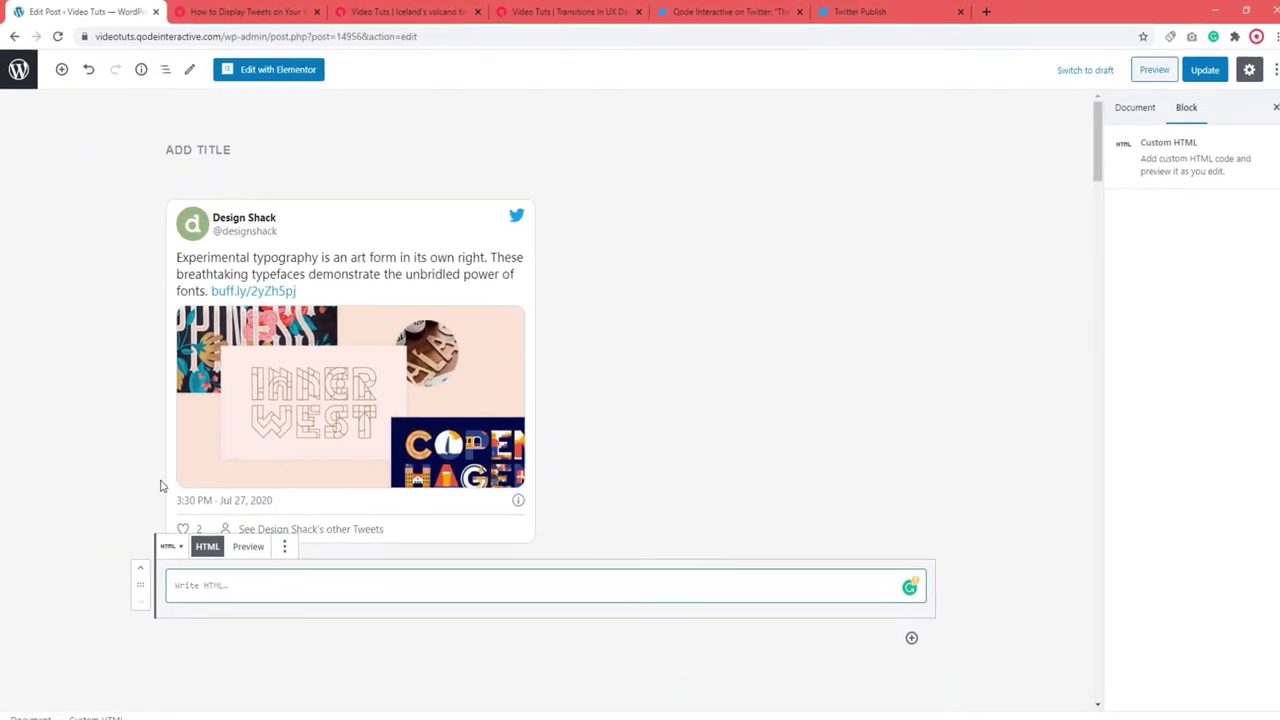
{"action": "right_click", "coordinate": [191, 573]}
{"action": "left_click", "coordinate": [224, 470]}
{"action": "left_click", "coordinate": [139, 563]}
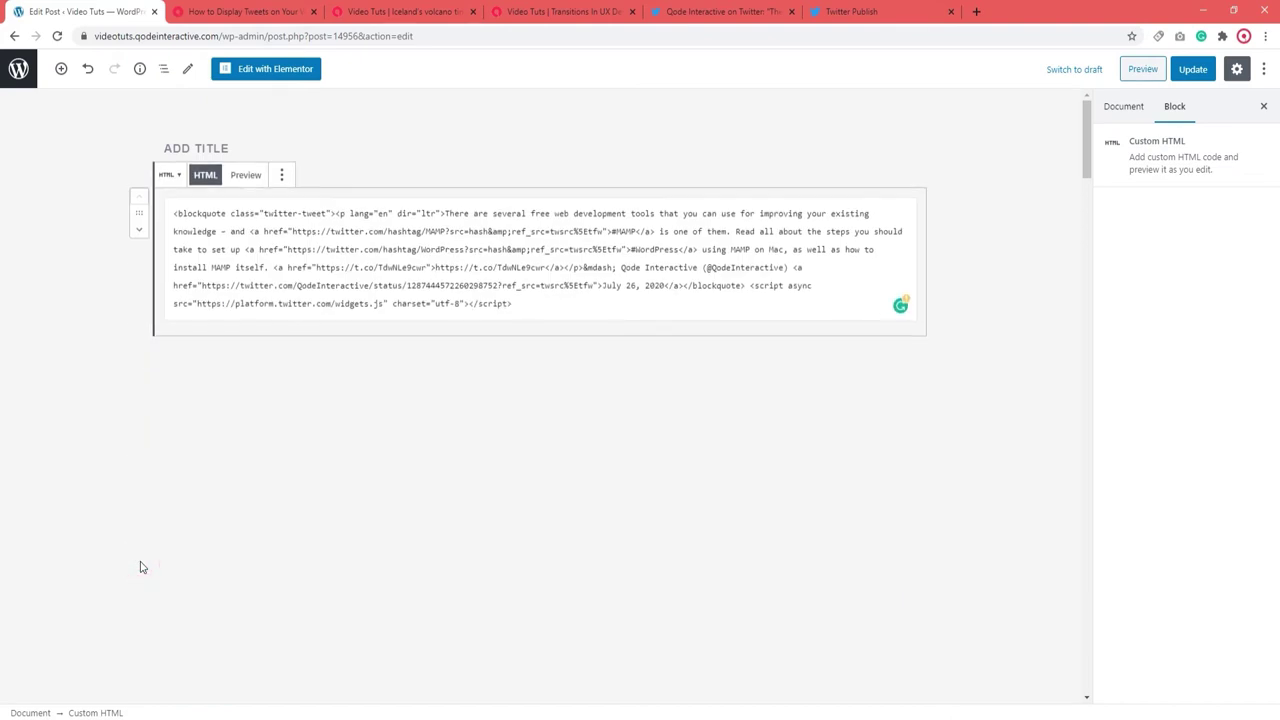
{"action": "left_click", "coordinate": [1190, 75]}
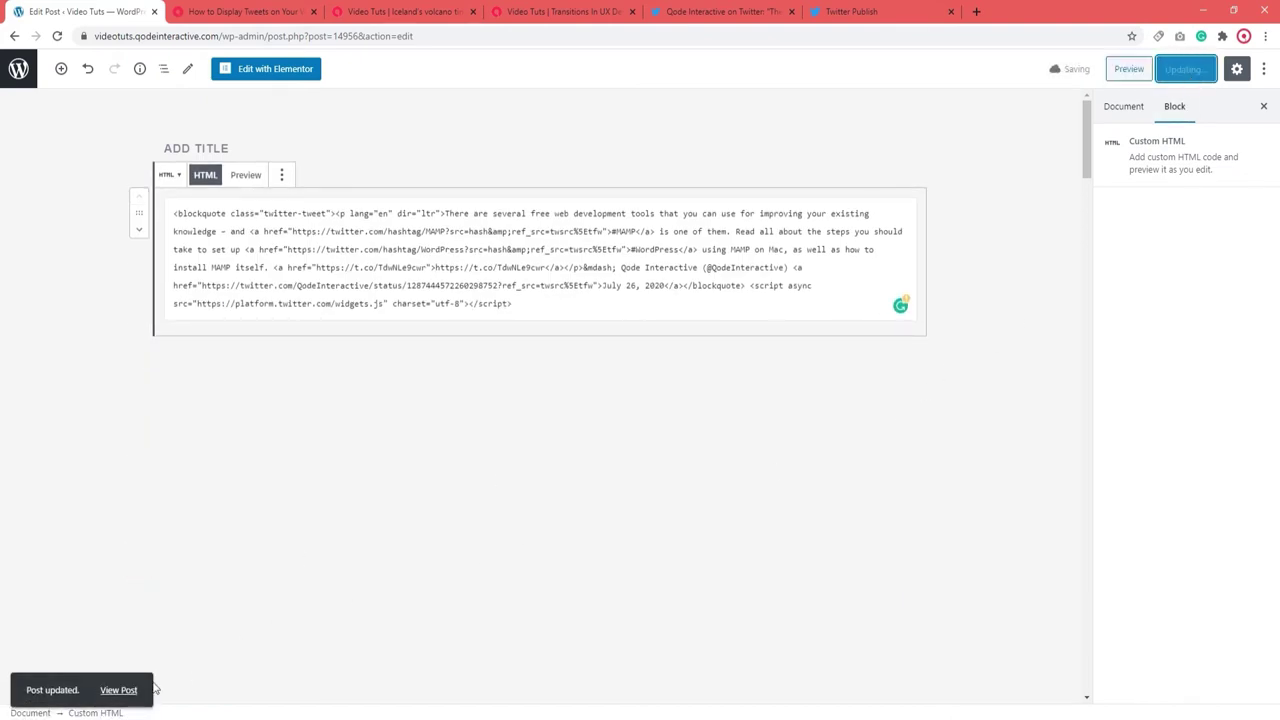
{"action": "left_click", "coordinate": [128, 691]}
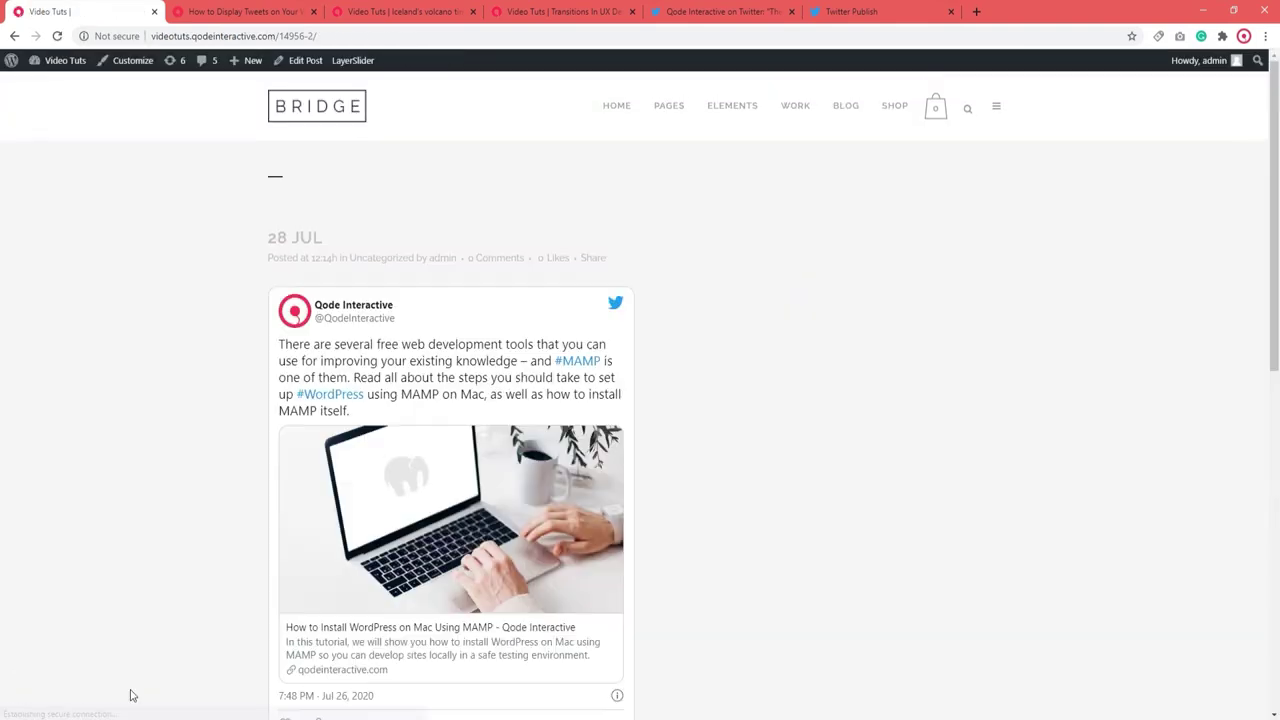
Return from the MAMP tweet to the Qode Interactive profile timeline
{"action": "scroll", "coordinate": [948, 300], "scroll_direction": "down", "scroll_amount": 4}
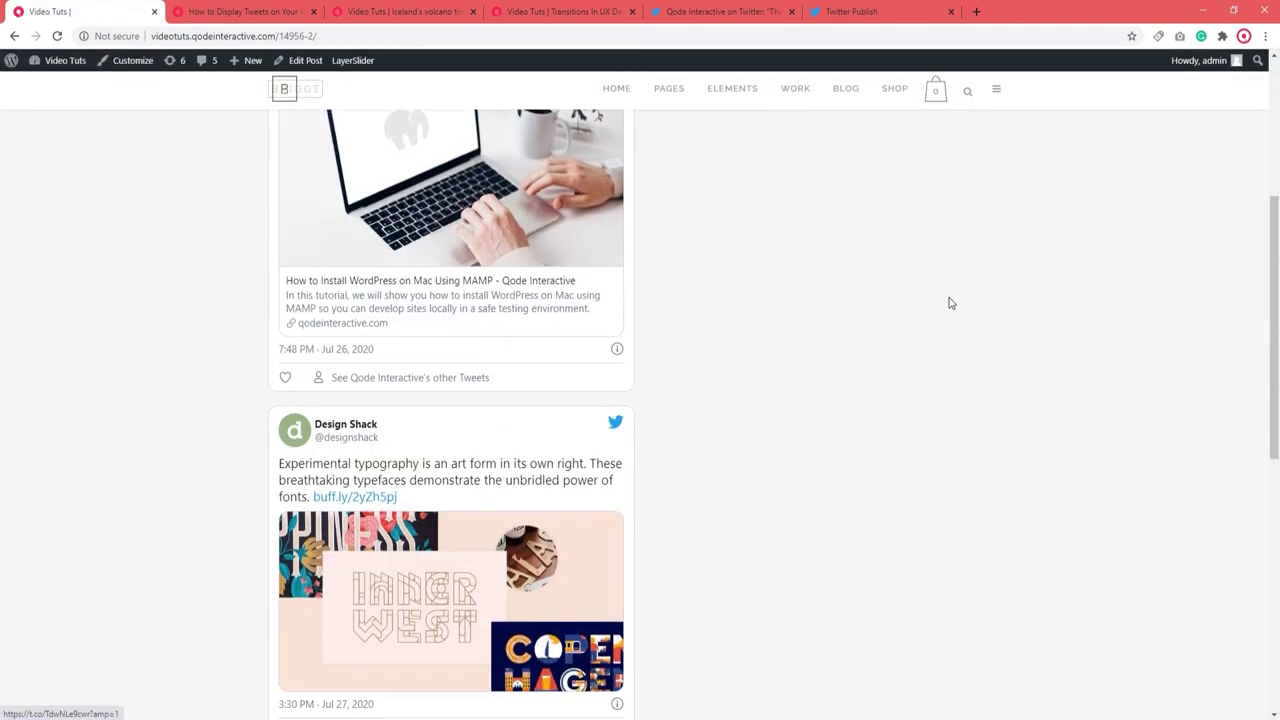
{"action": "scroll", "coordinate": [950, 303], "scroll_direction": "down", "scroll_amount": 1}
{"action": "scroll", "coordinate": [950, 303], "scroll_direction": "up", "scroll_amount": 5}
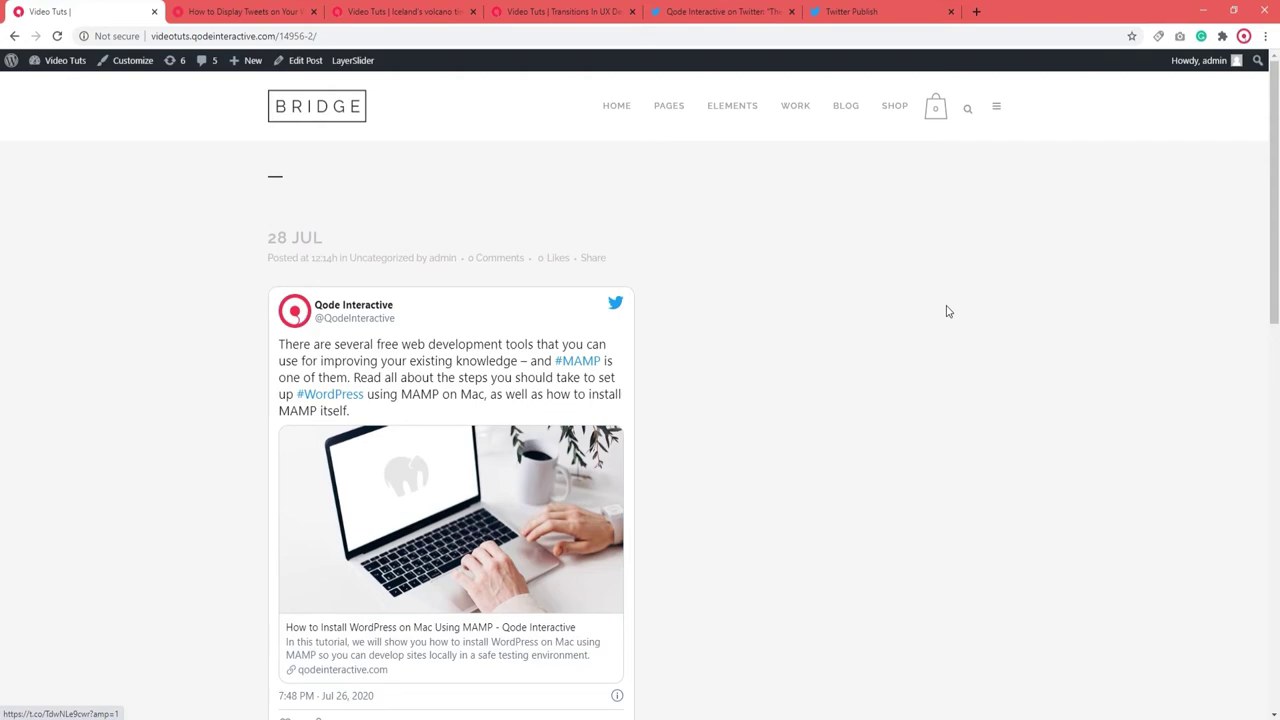
{"action": "left_click", "coordinate": [722, 12]}
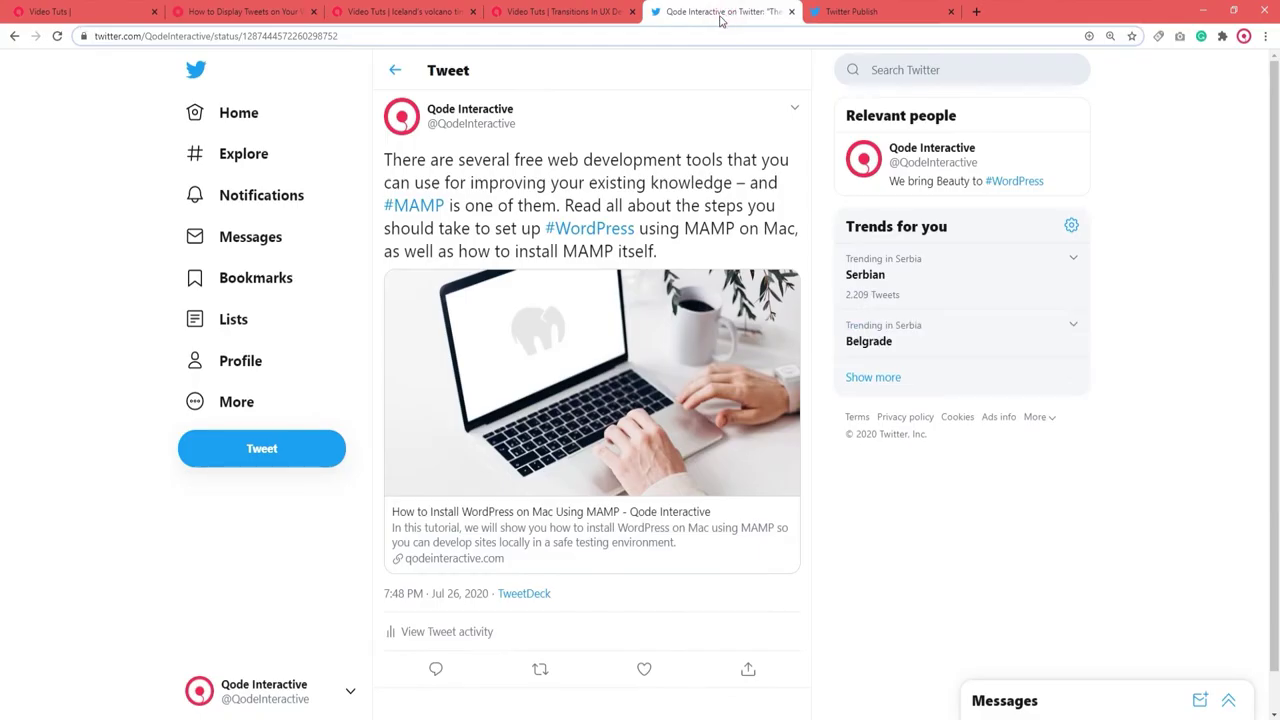
{"action": "left_click", "coordinate": [398, 67]}
Copy the profile address and open the Transitions In UX Design post for editing
{"action": "left_click", "coordinate": [97, 36]}
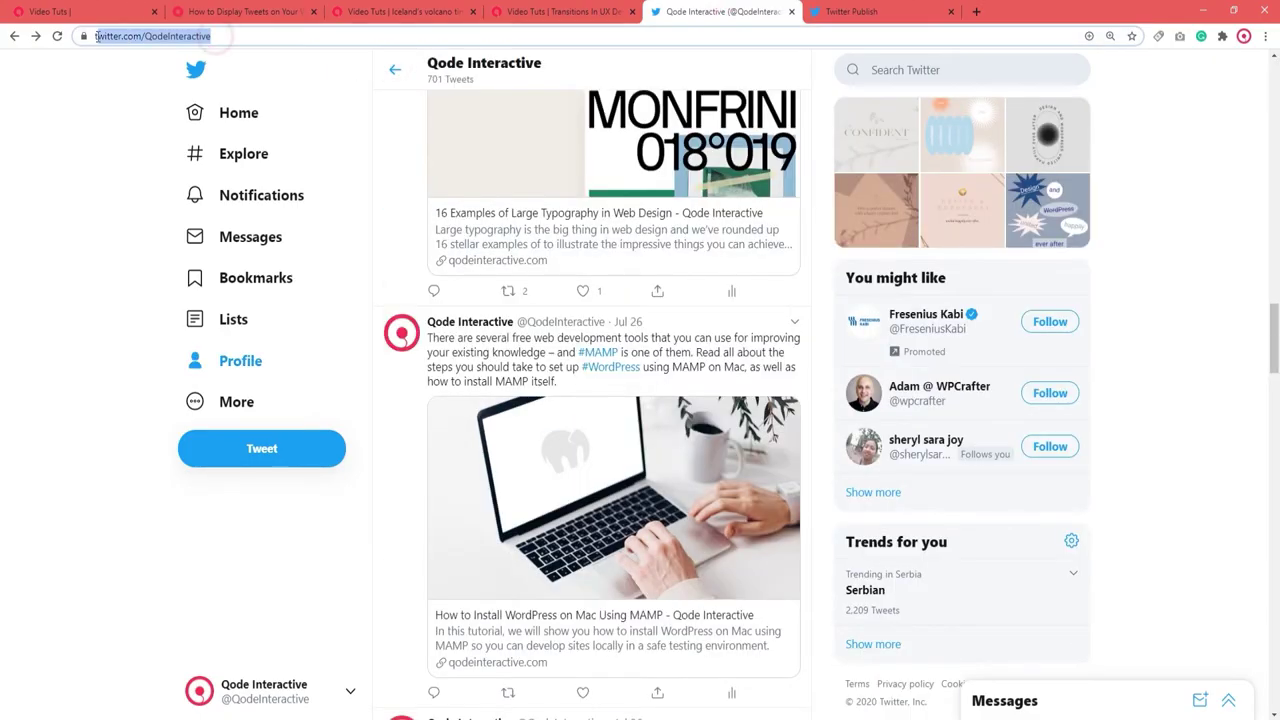
{"action": "right_click", "coordinate": [107, 40]}
{"action": "left_click", "coordinate": [146, 111]}
{"action": "left_click", "coordinate": [566, 14]}
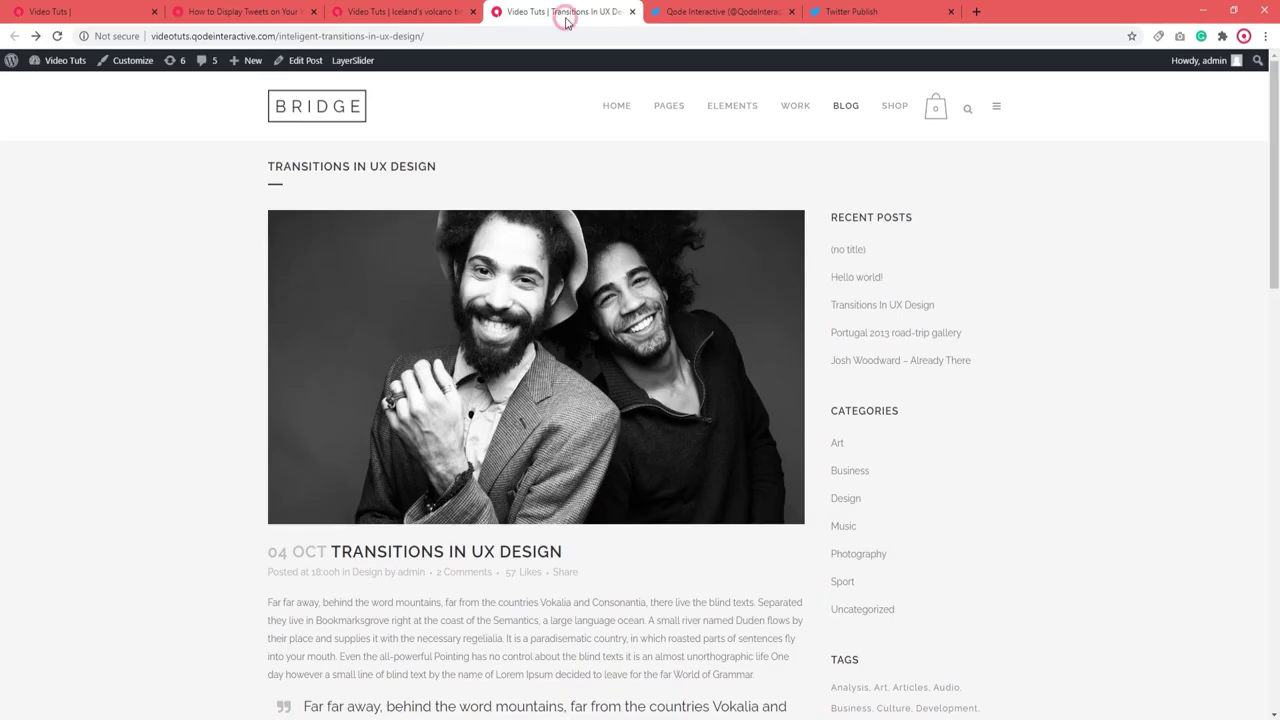
{"action": "left_click", "coordinate": [295, 60]}
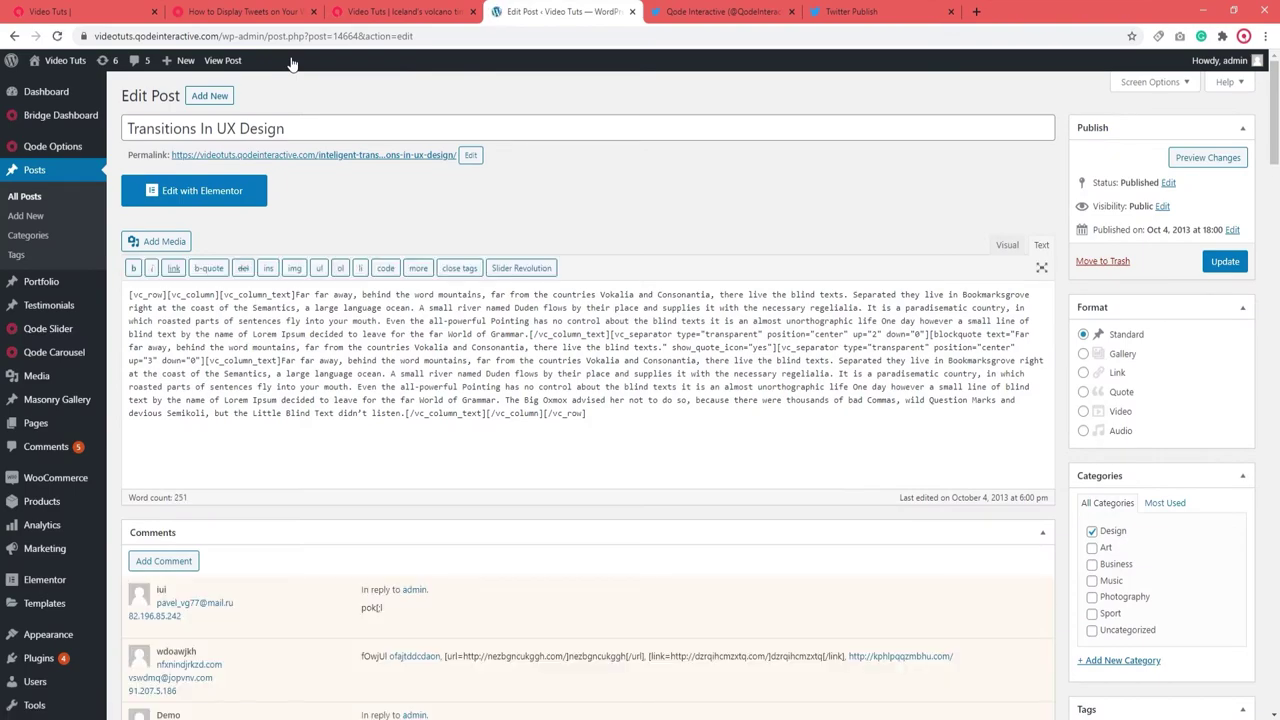
In the Visual editor, paste the Qode Interactive profile link on a new line below the text
{"action": "left_click", "coordinate": [1006, 244]}
{"action": "key", "text": "ctrl+a"}
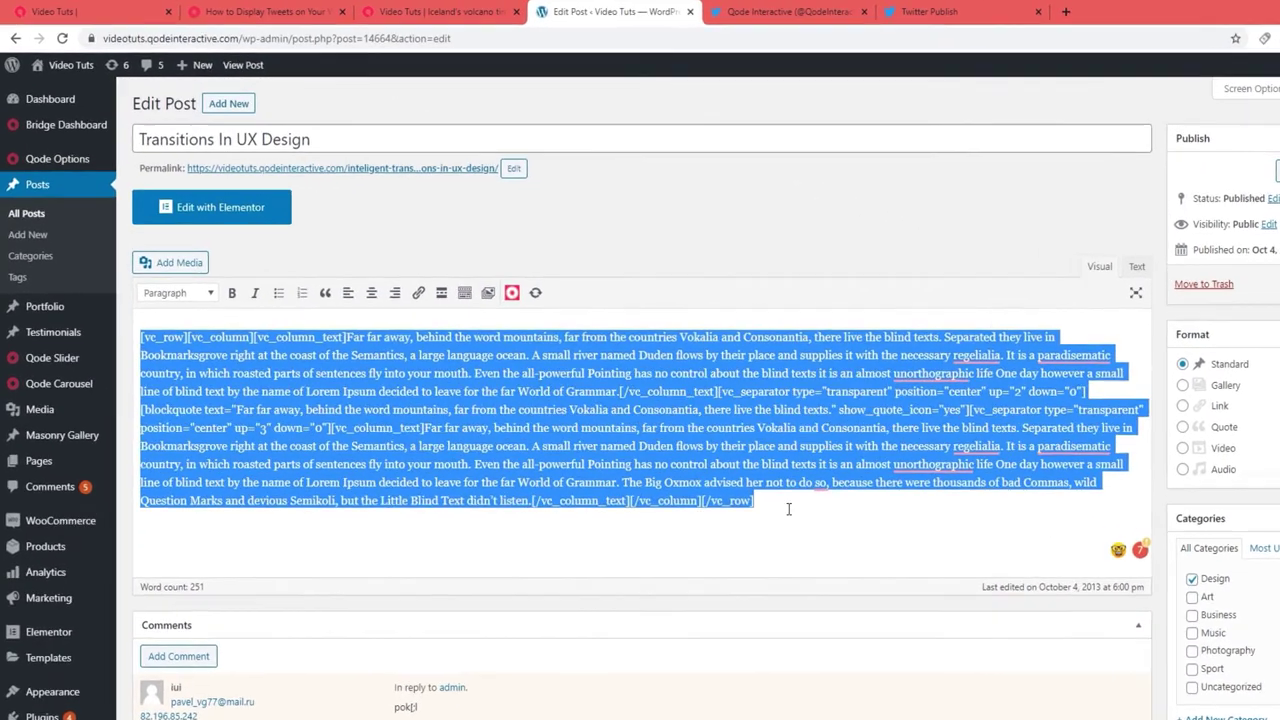
{"action": "left_click", "coordinate": [720, 470]}
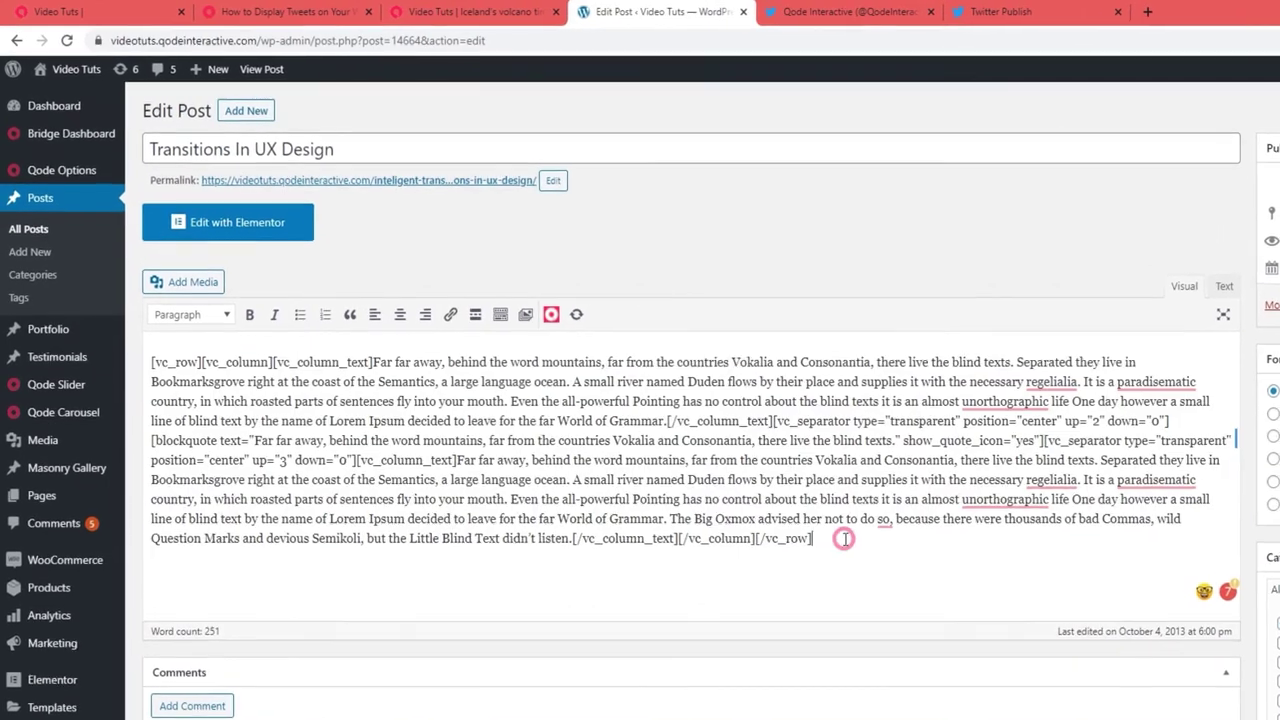
{"action": "key", "text": "Return"}
{"action": "key", "text": "ctrl+v"}
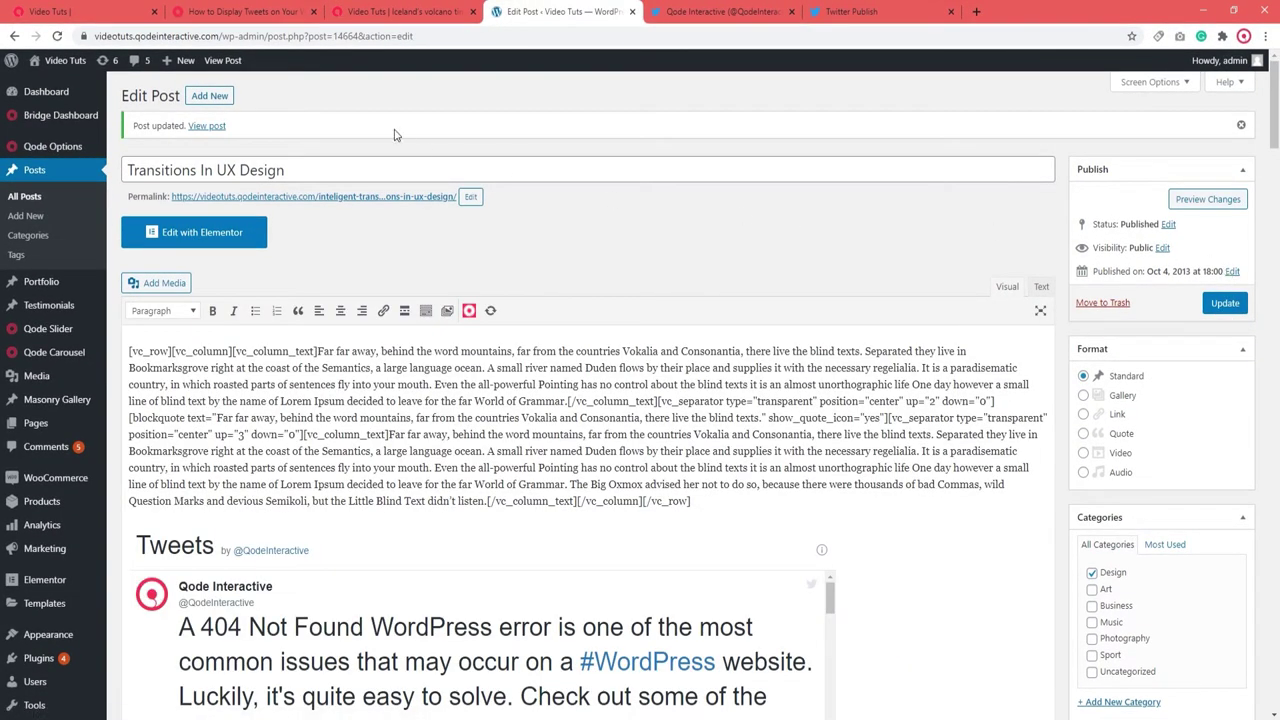
View the updated post showing the Tweets timeline on the live site
{"action": "left_click", "coordinate": [225, 64]}
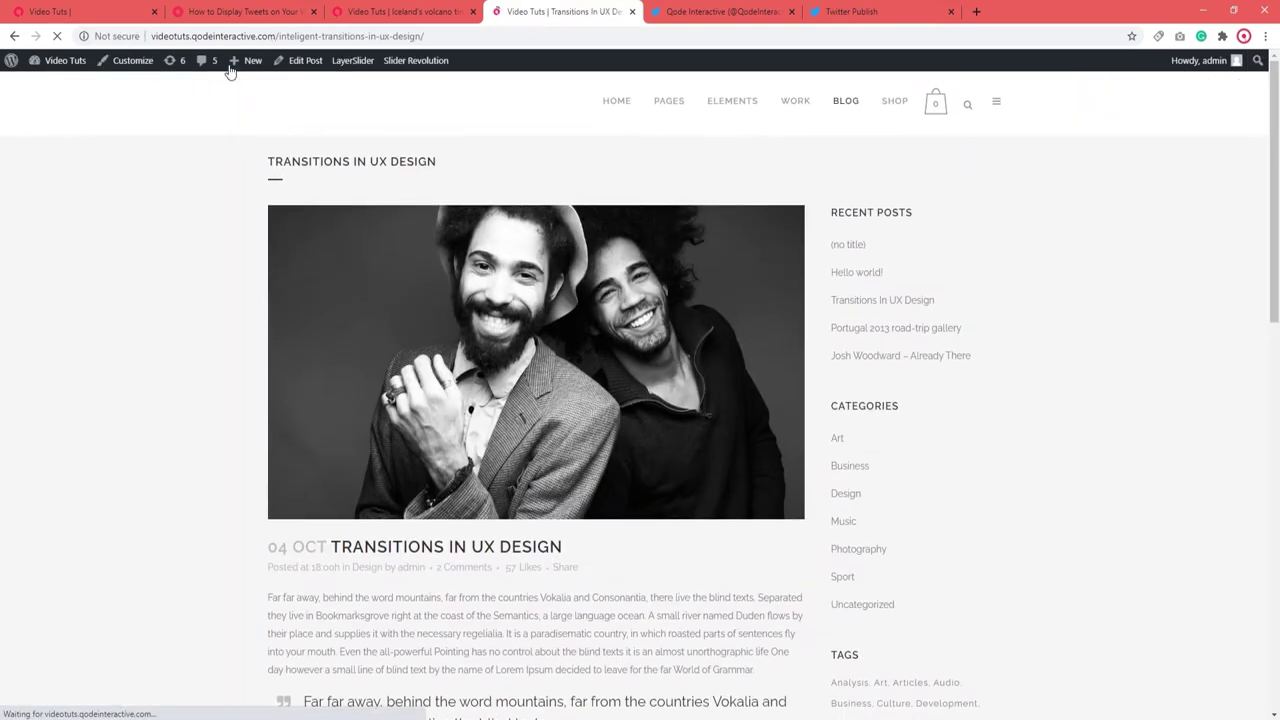
{"action": "left_click_drag", "start_coordinate": [1275, 143], "coordinate": [1276, 326]}
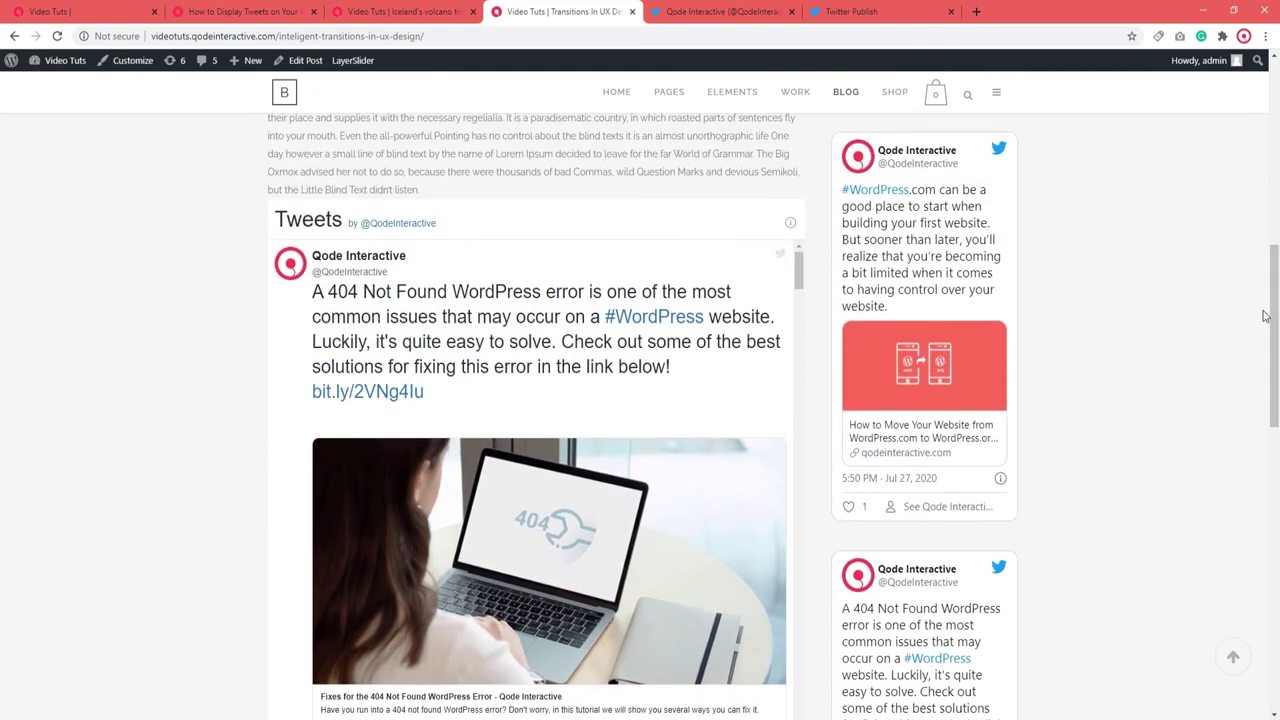
{"action": "left_click", "coordinate": [725, 12]}
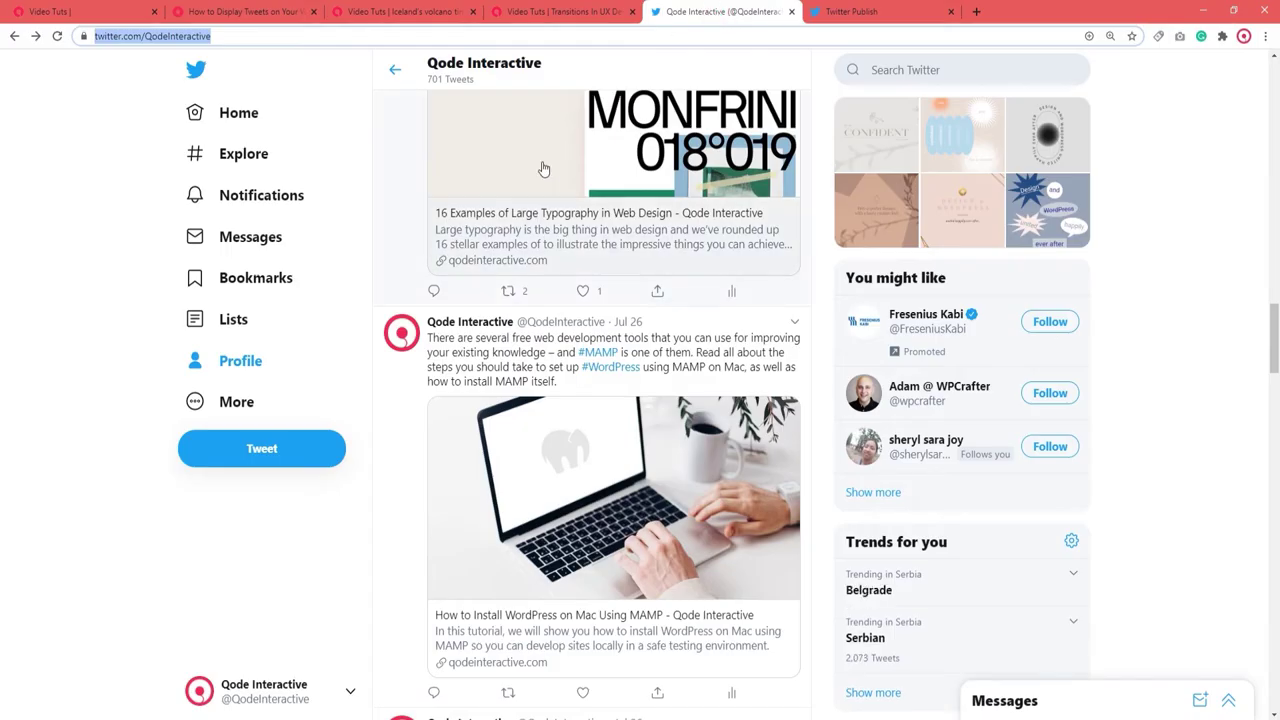
Copy the MAMP tweet's address and reopen the Transitions In UX Design post for editing
{"action": "left_click", "coordinate": [630, 322]}
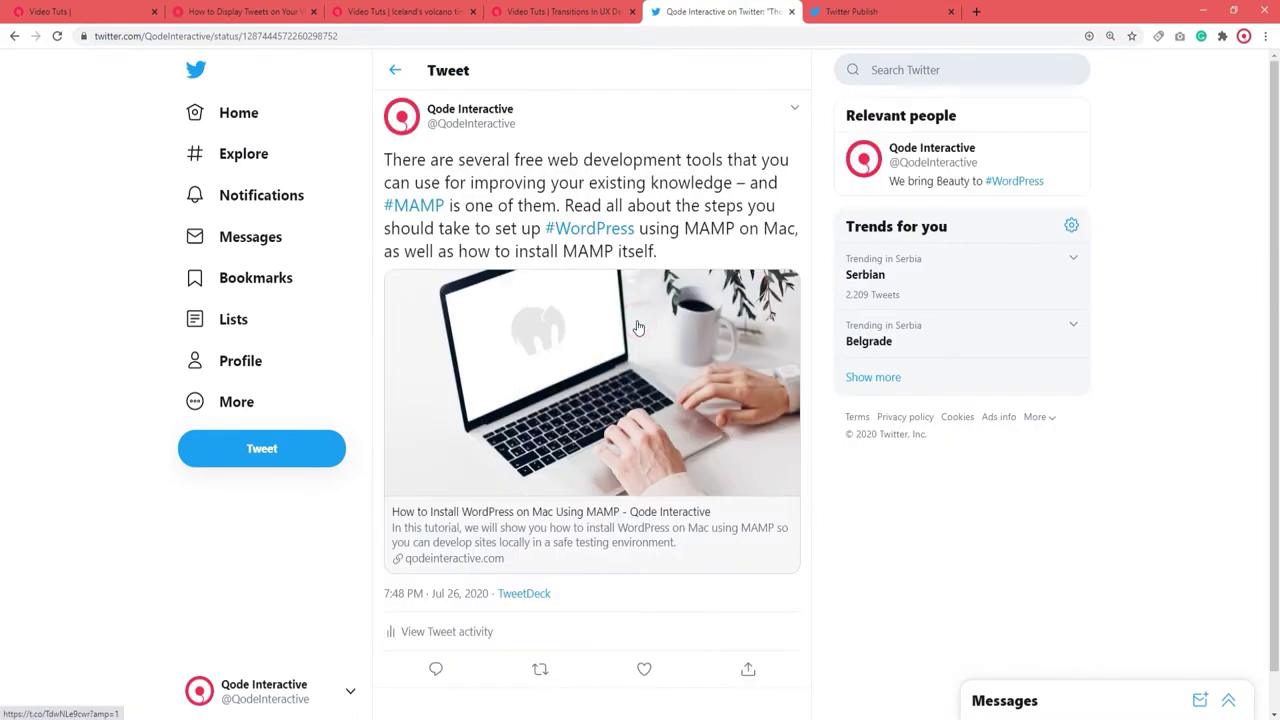
{"action": "left_click", "coordinate": [285, 36]}
{"action": "right_click", "coordinate": [285, 36]}
{"action": "left_click", "coordinate": [328, 103]}
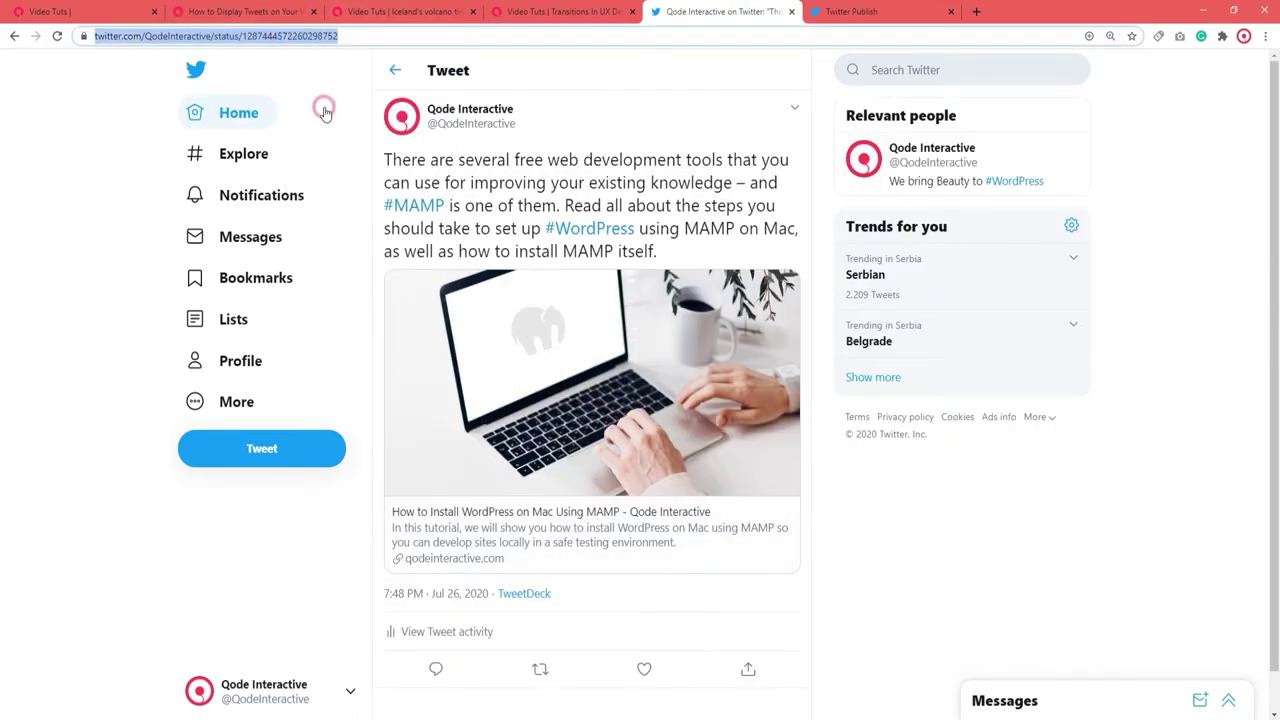
{"action": "left_click", "coordinate": [530, 12]}
{"action": "left_click", "coordinate": [308, 62]}
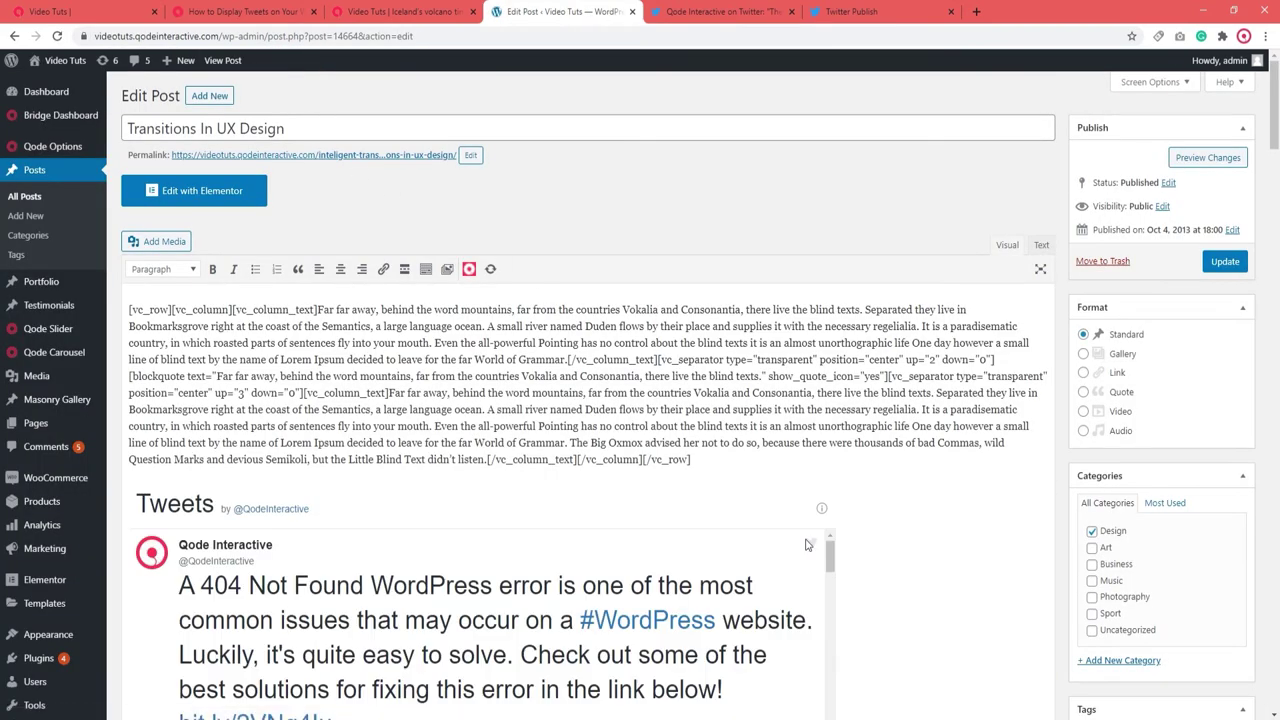
Swap the Tweets timeline for the MAMP tweet link after 'World of Grammar.', update, and view
{"action": "left_click", "coordinate": [810, 546]}
{"action": "left_click", "coordinate": [599, 459]}
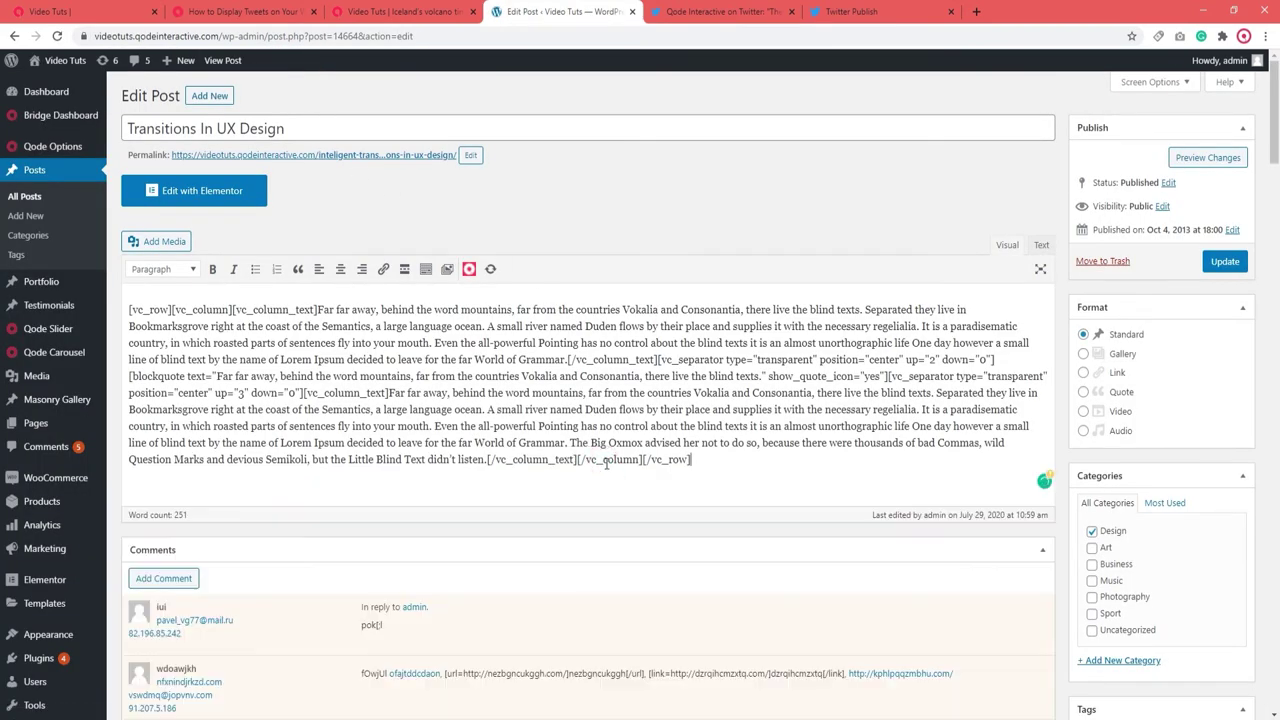
{"action": "left_click", "coordinate": [567, 359]}
{"action": "key", "text": "Return"}
{"action": "key", "text": "Return"}
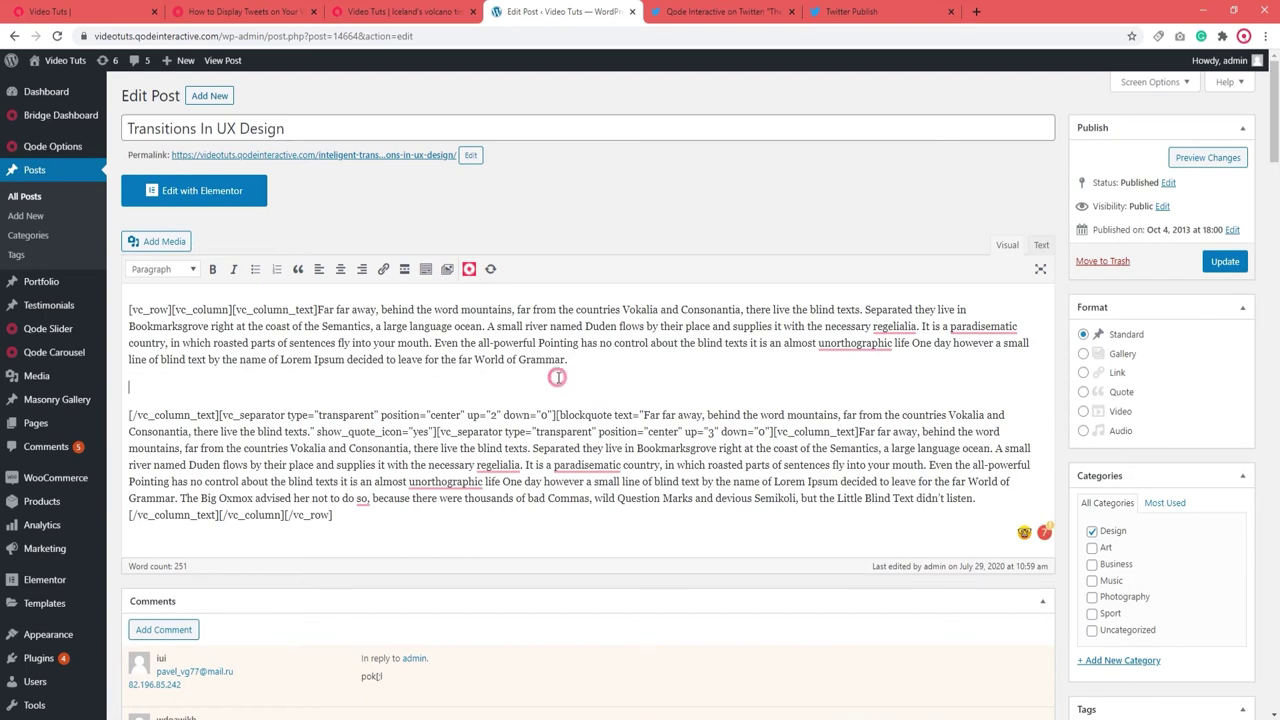
{"action": "key", "text": "ctrl+v"}
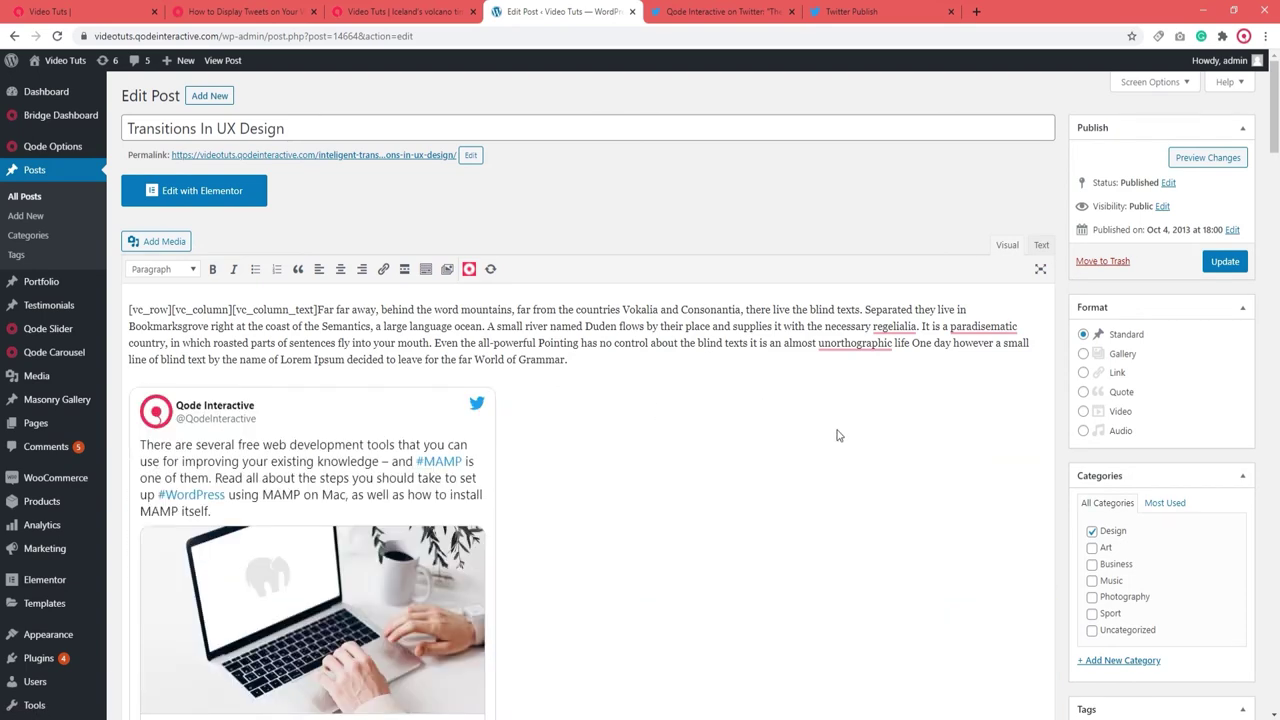
{"action": "left_click", "coordinate": [1224, 262]}
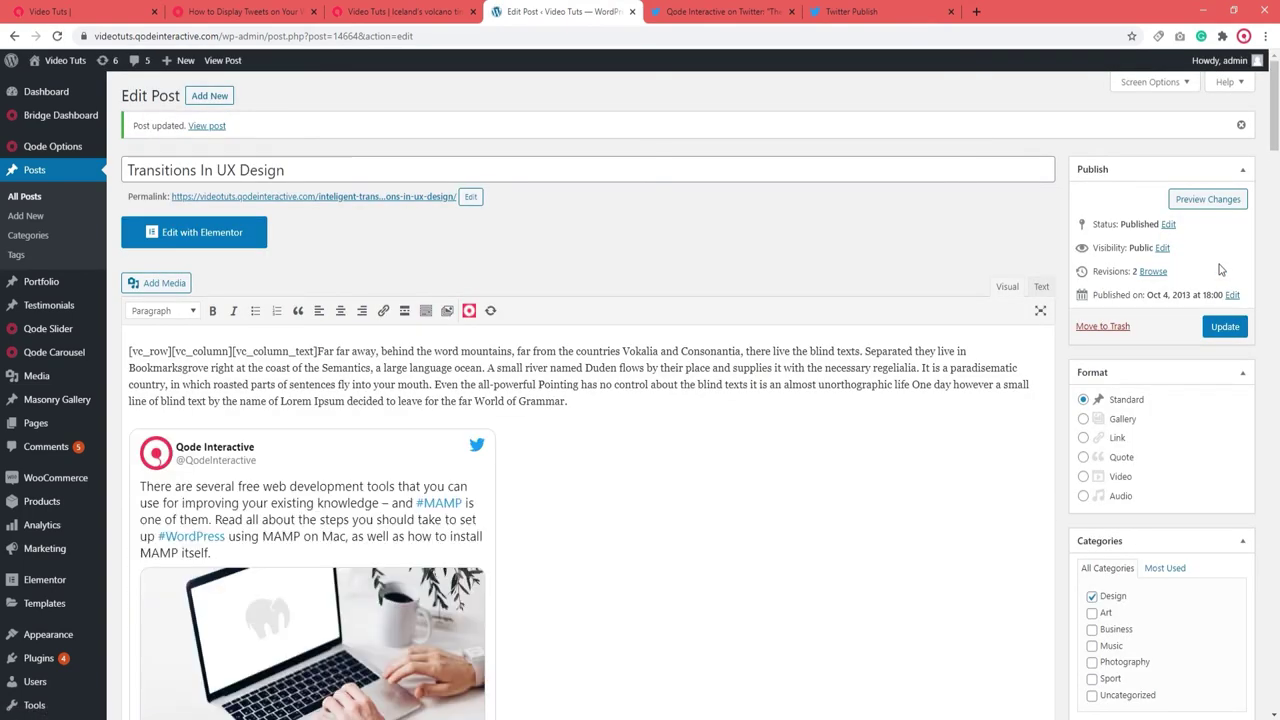
{"action": "left_click", "coordinate": [221, 61]}
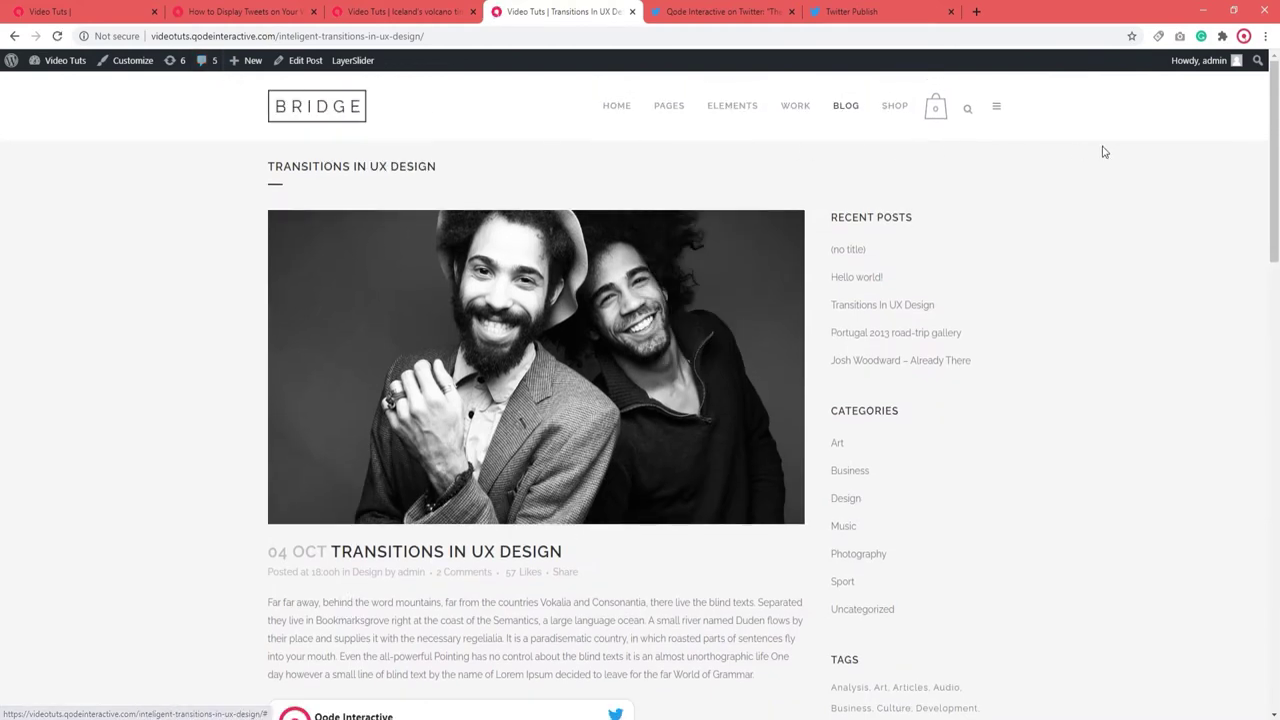
Scroll the live post down to check the embedded MAMP tweet card
{"action": "left_click_drag", "start_coordinate": [1273, 150], "coordinate": [1274, 286]}
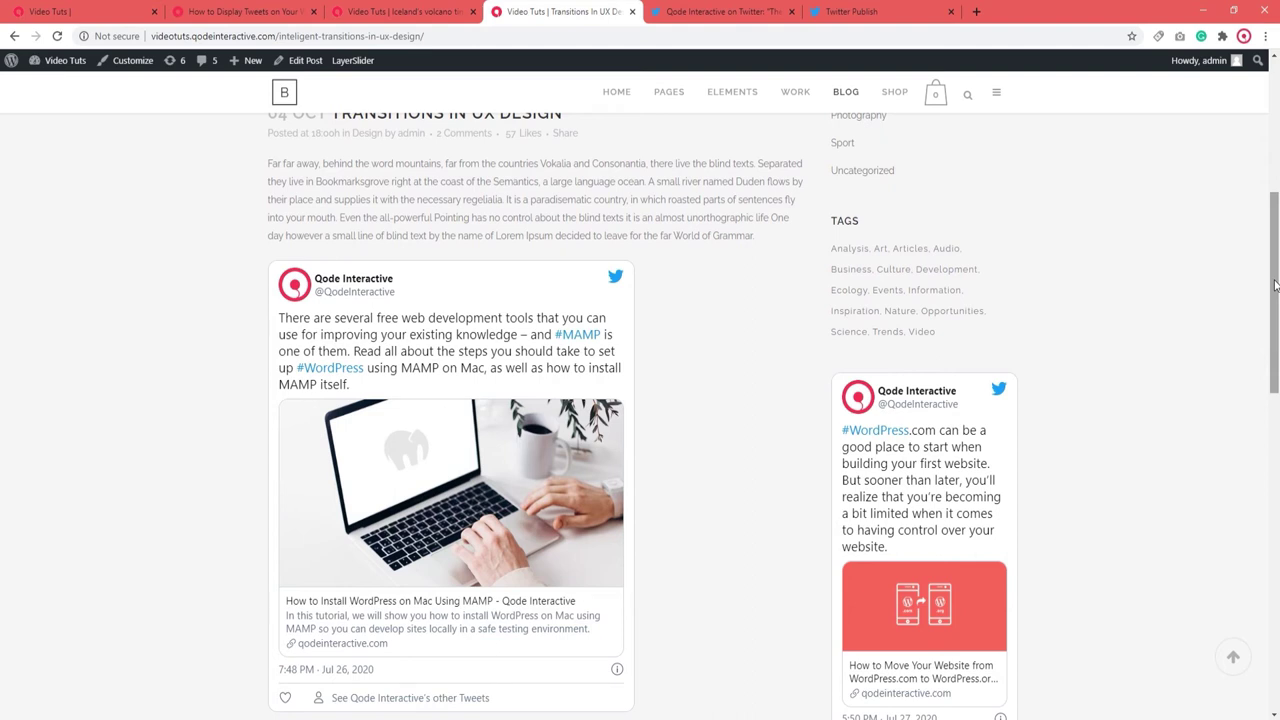
Generate and copy Embedded Timeline code for the Qode Interactive profile URL in Twitter Publish
{"action": "left_click", "coordinate": [898, 22]}
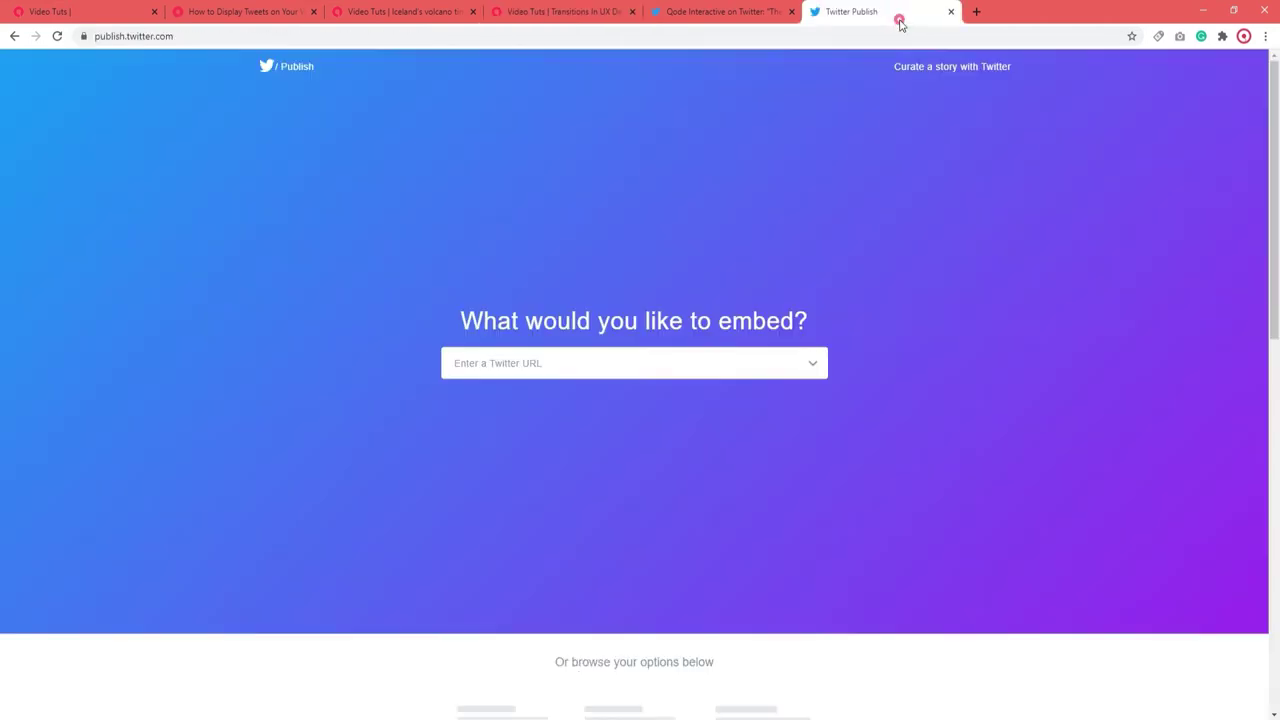
{"action": "left_click", "coordinate": [654, 360]}
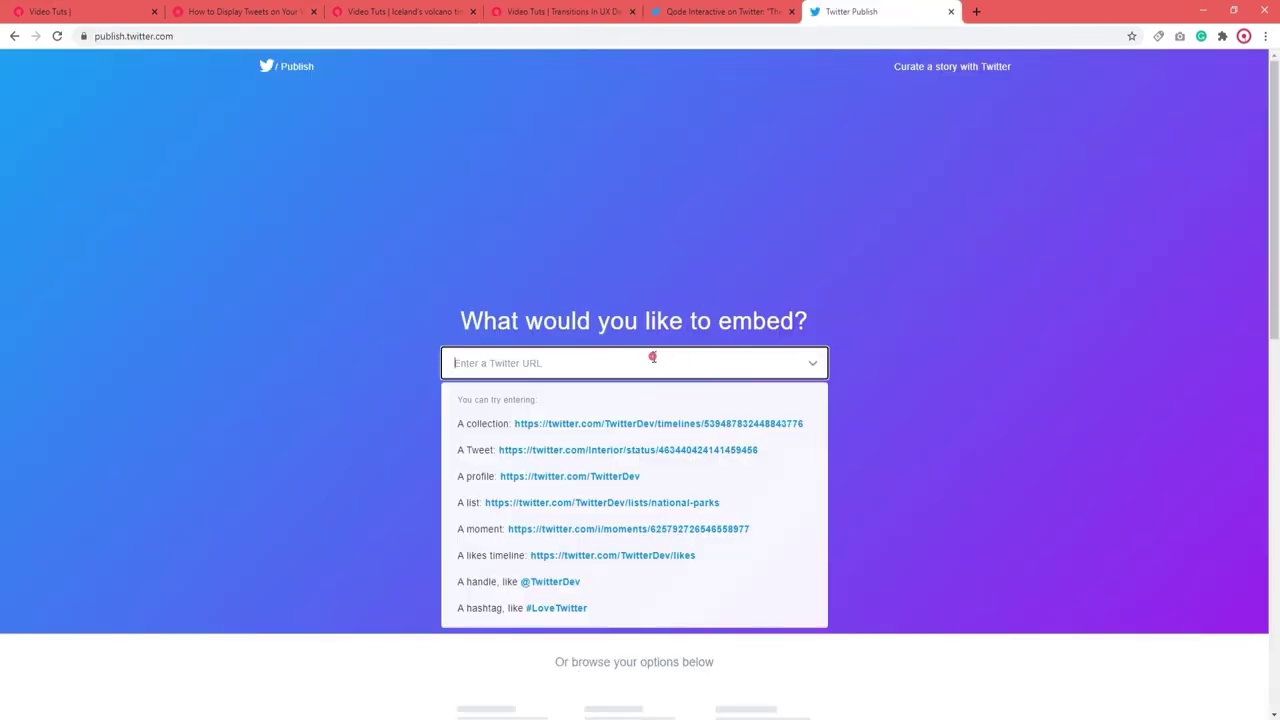
{"action": "key", "text": "ctrl+v"}
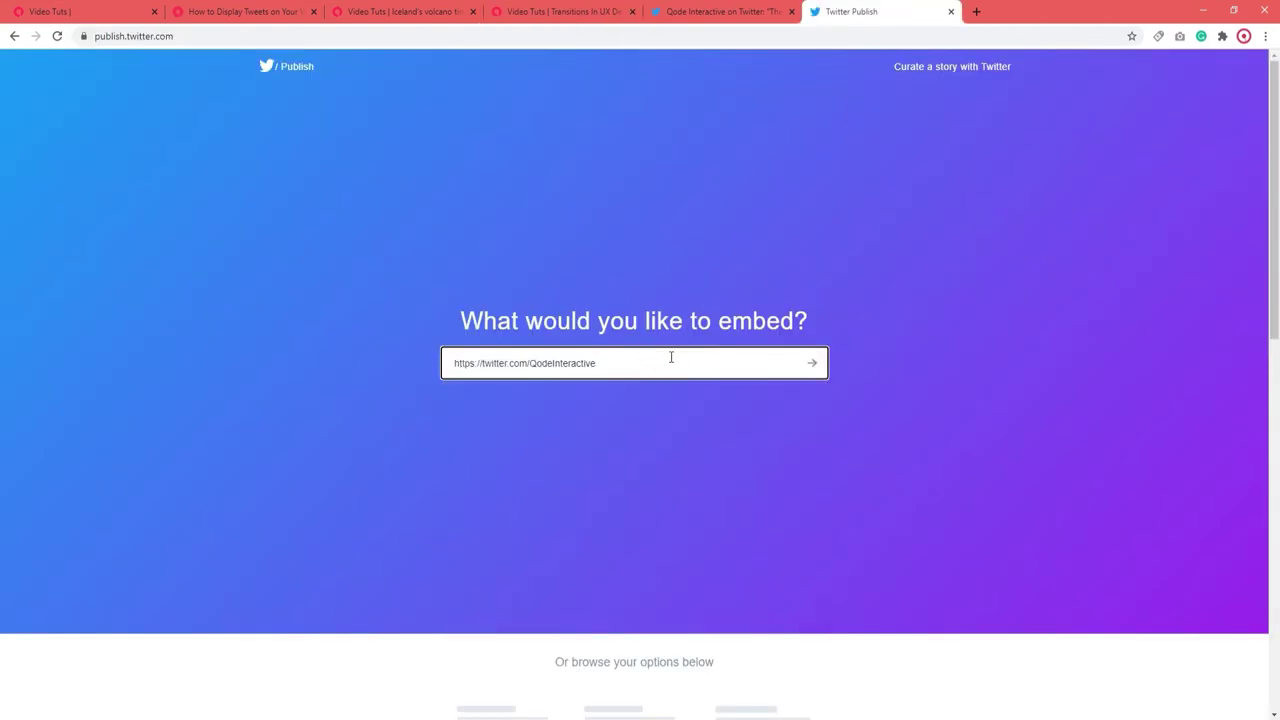
{"action": "left_click", "coordinate": [812, 362]}
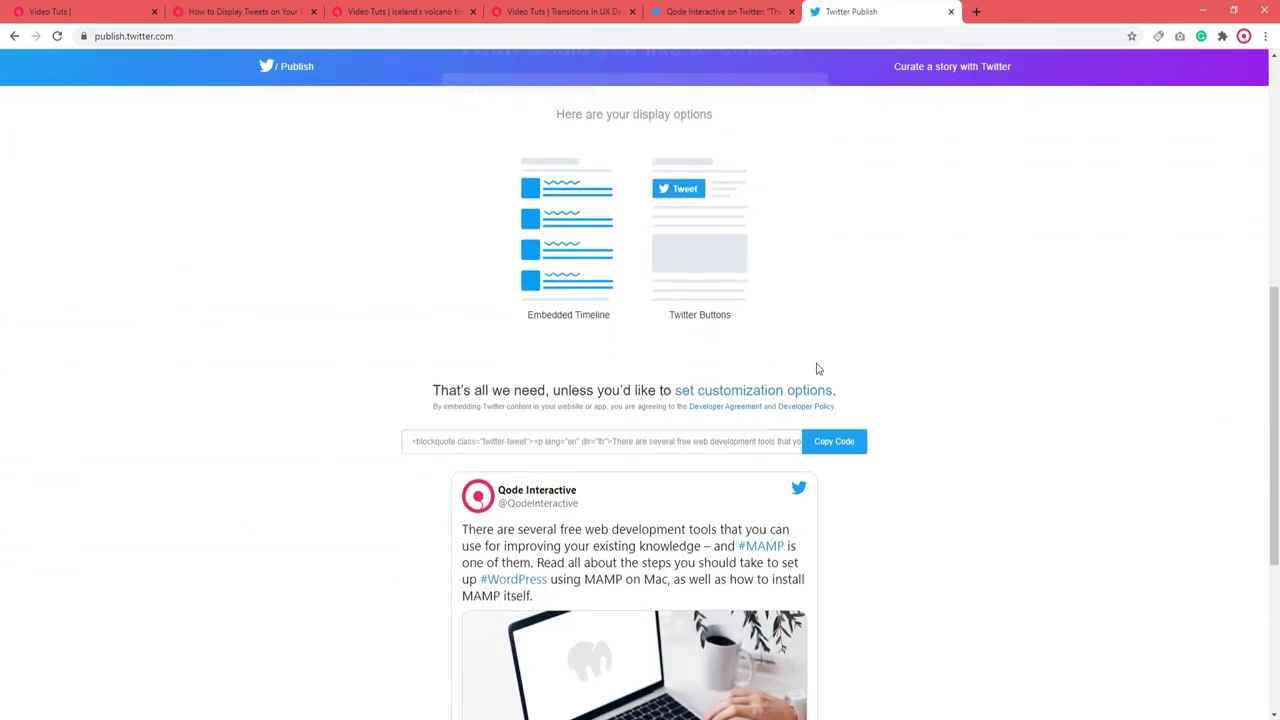
{"action": "left_click", "coordinate": [612, 286]}
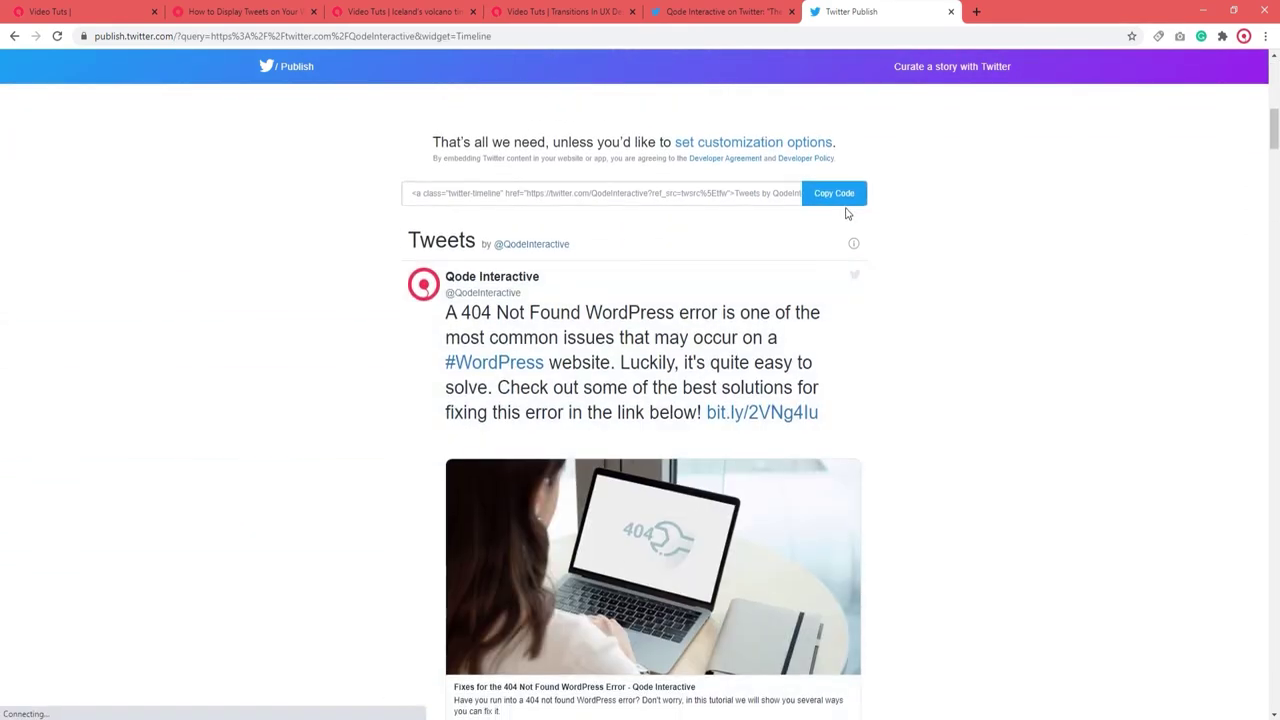
{"action": "left_click", "coordinate": [845, 196]}
{"action": "left_click", "coordinate": [790, 305]}
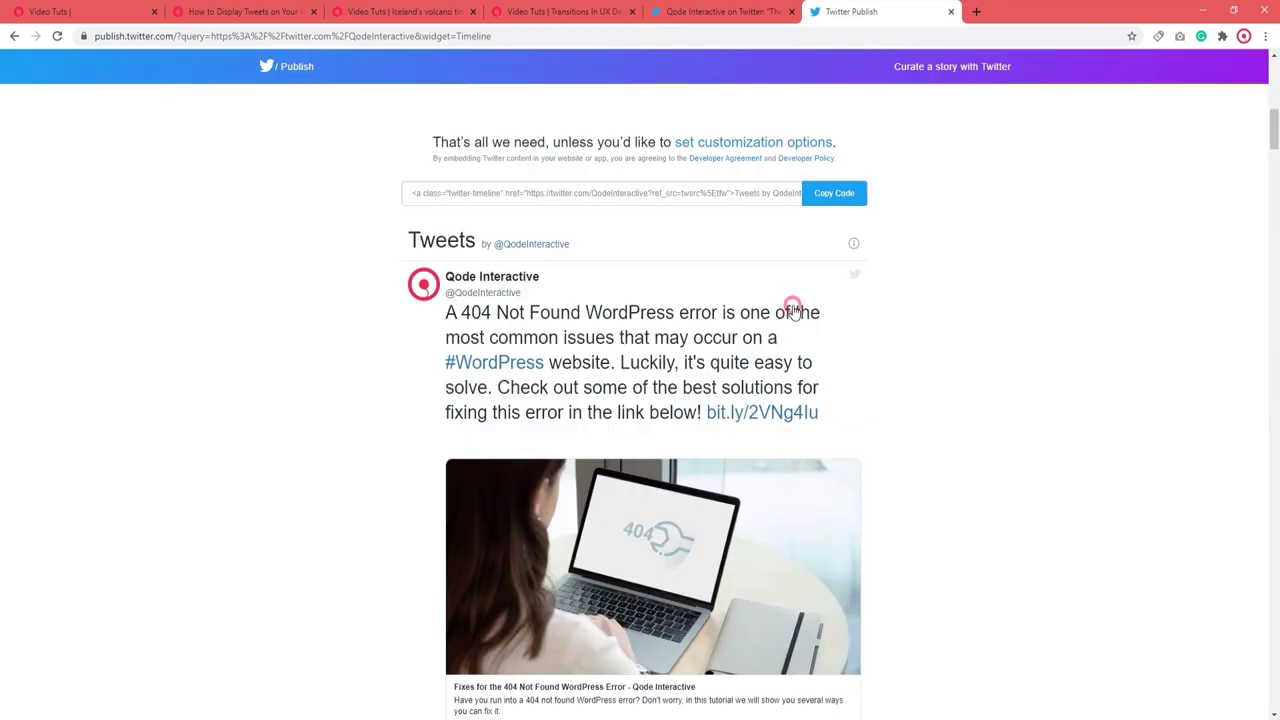
{"action": "left_click", "coordinate": [527, 20]}
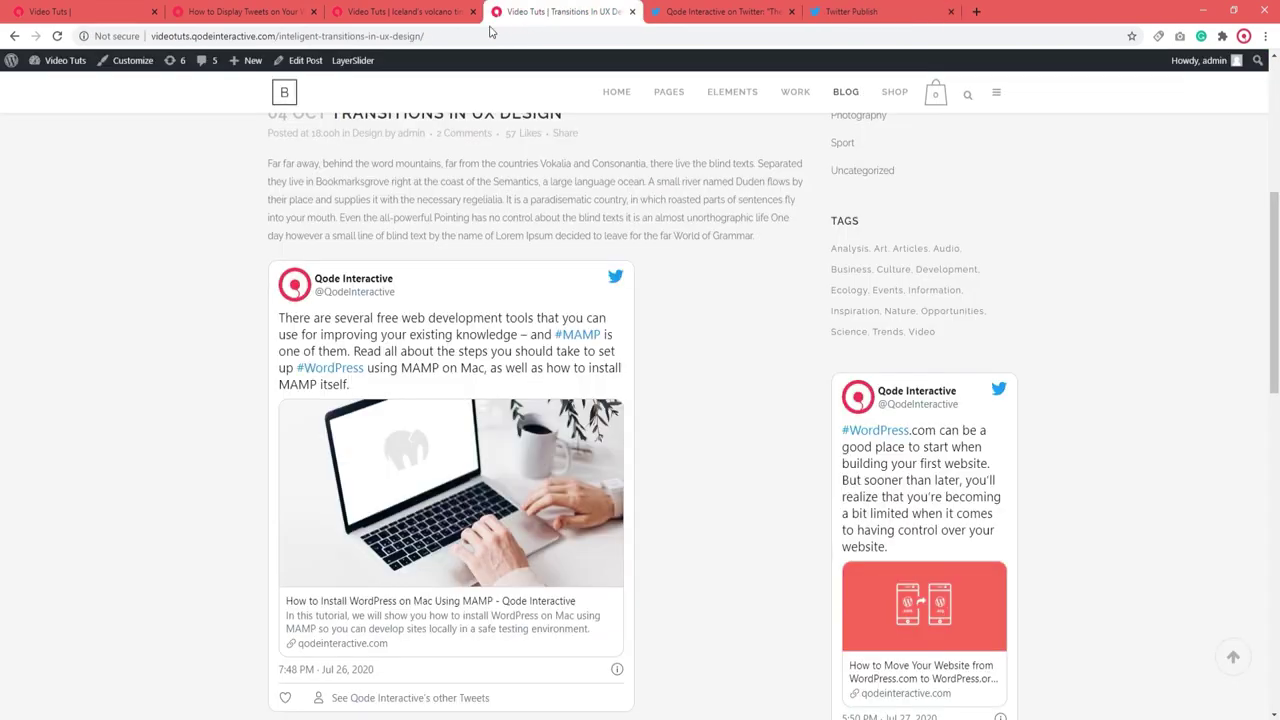
Remove the single embedded tweet from the Transitions In UX Design post
{"action": "left_click", "coordinate": [300, 62]}
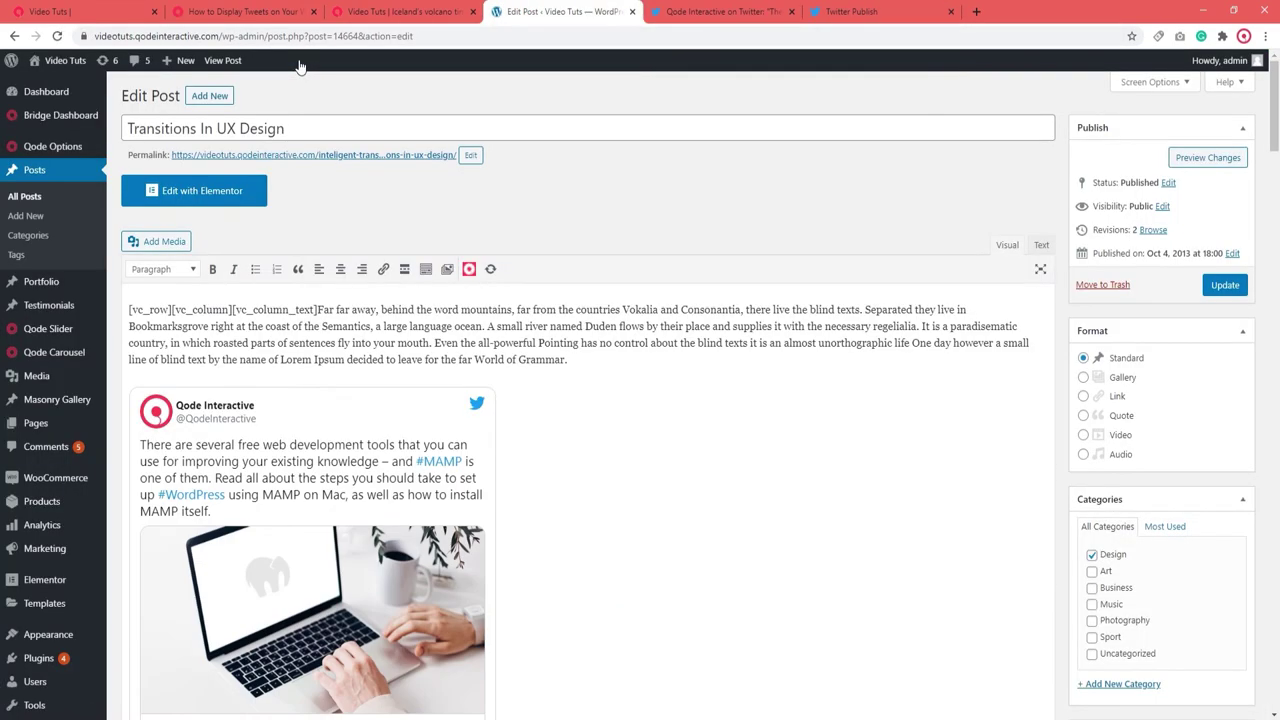
{"action": "left_click", "coordinate": [326, 414]}
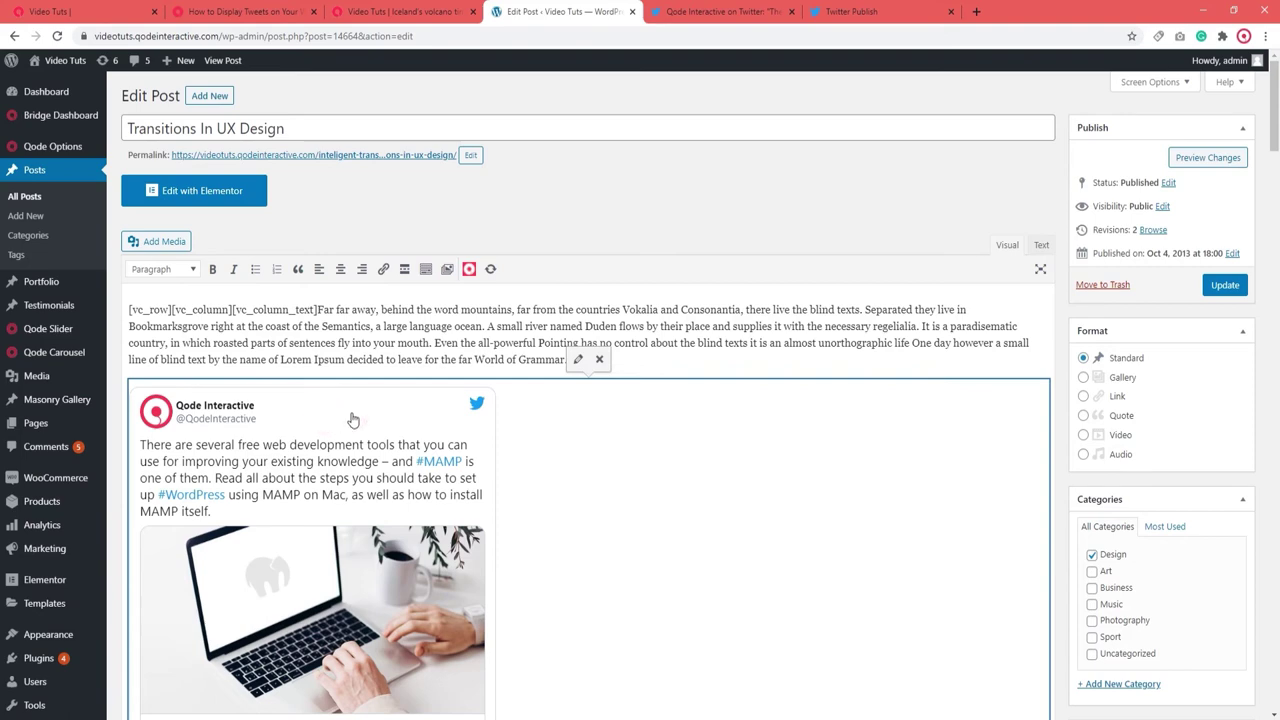
{"action": "left_click", "coordinate": [599, 362]}
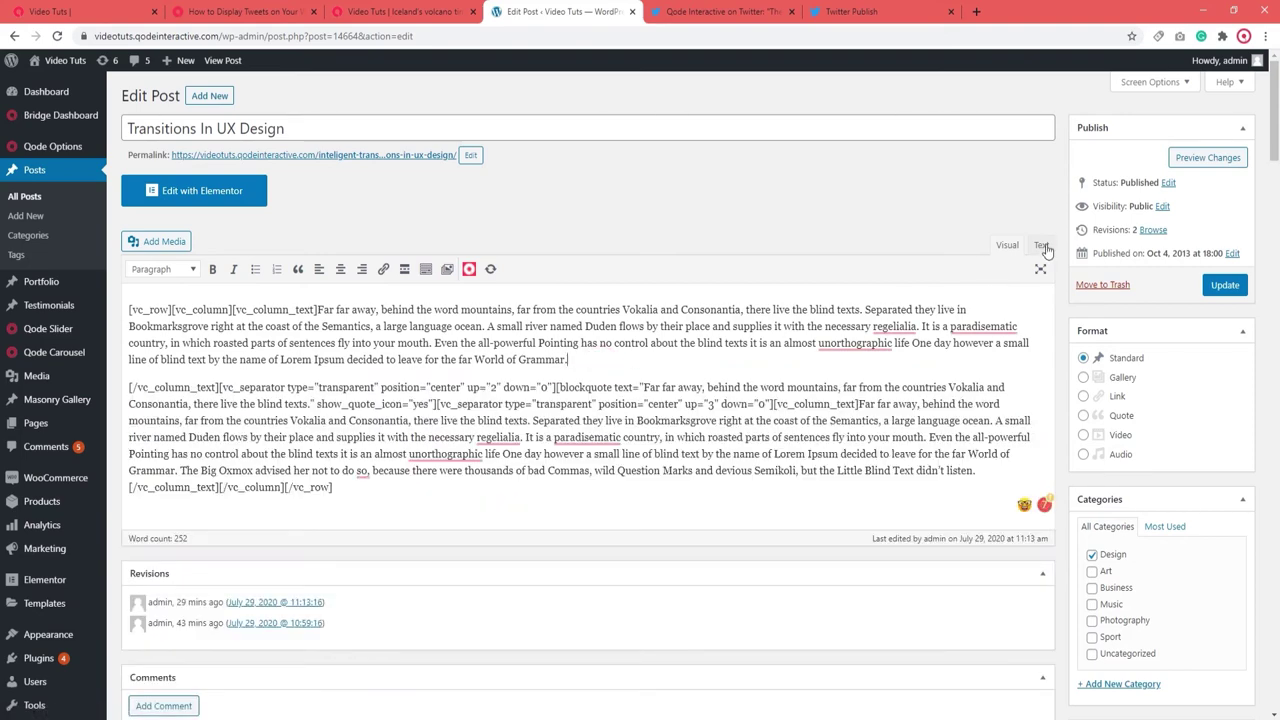
In the Text view, paste the timeline embed code on a new line after the blockquote shortcode
{"action": "left_click", "coordinate": [1043, 246]}
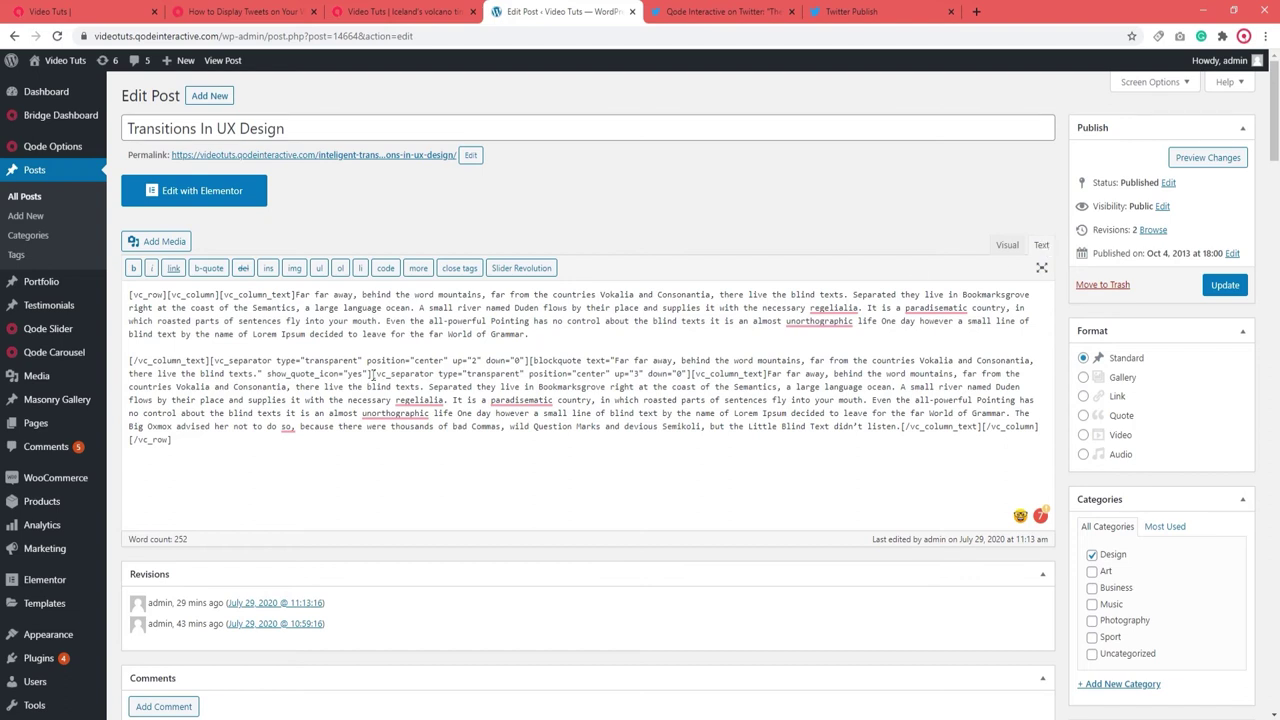
{"action": "left_click", "coordinate": [369, 374]}
{"action": "key", "text": "Return"}
{"action": "key", "text": "Return"}
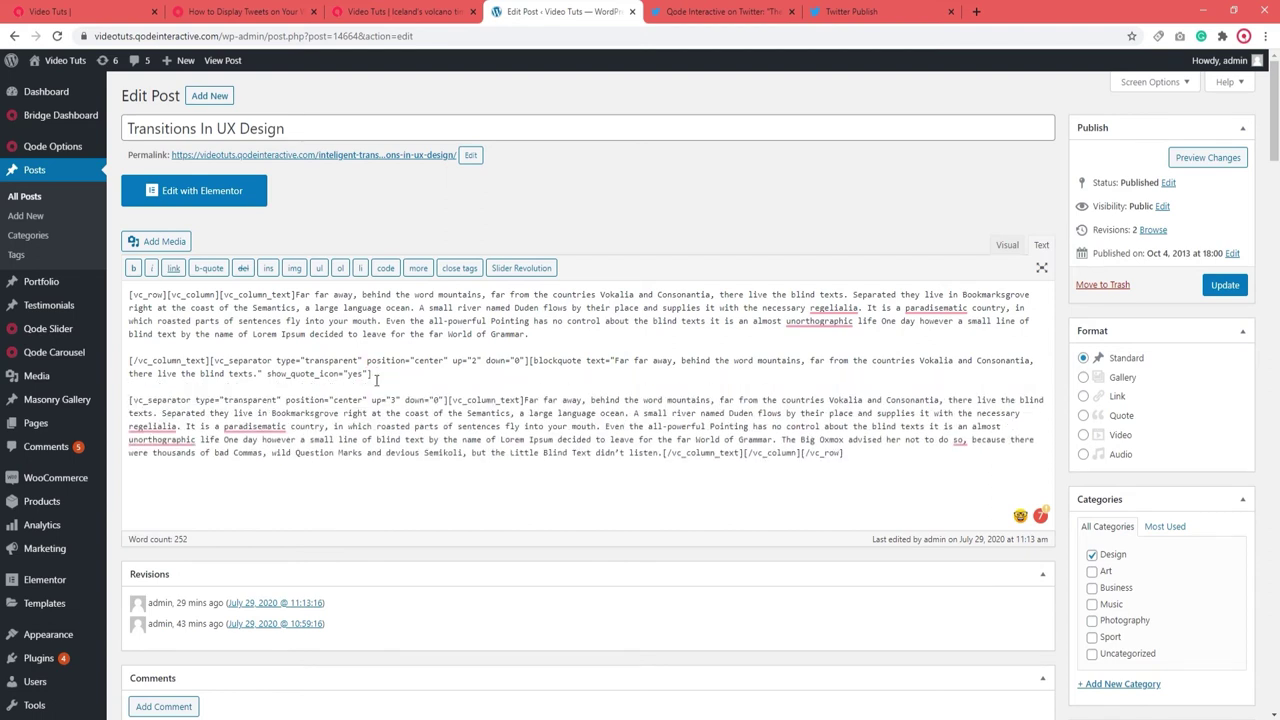
{"action": "left_click", "coordinate": [375, 387]}
{"action": "key", "text": "ctrl+v"}
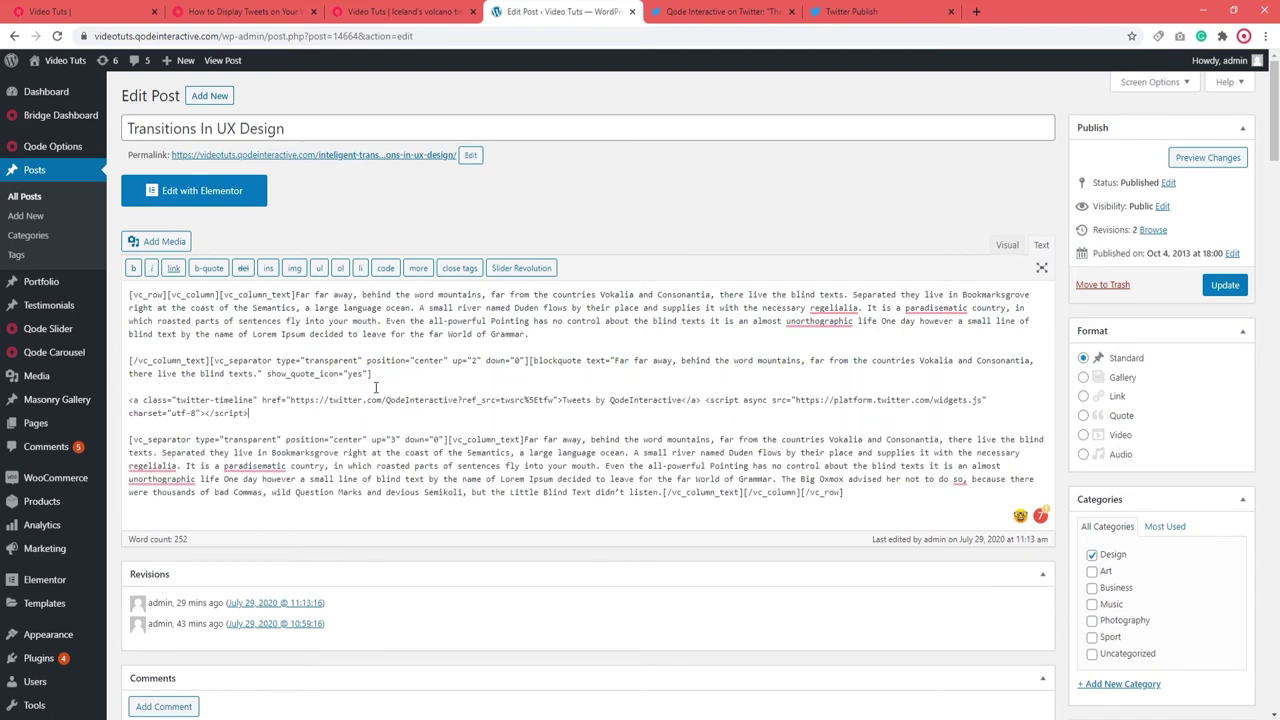
Update the post and view it live on the site
{"action": "left_click", "coordinate": [1226, 287]}
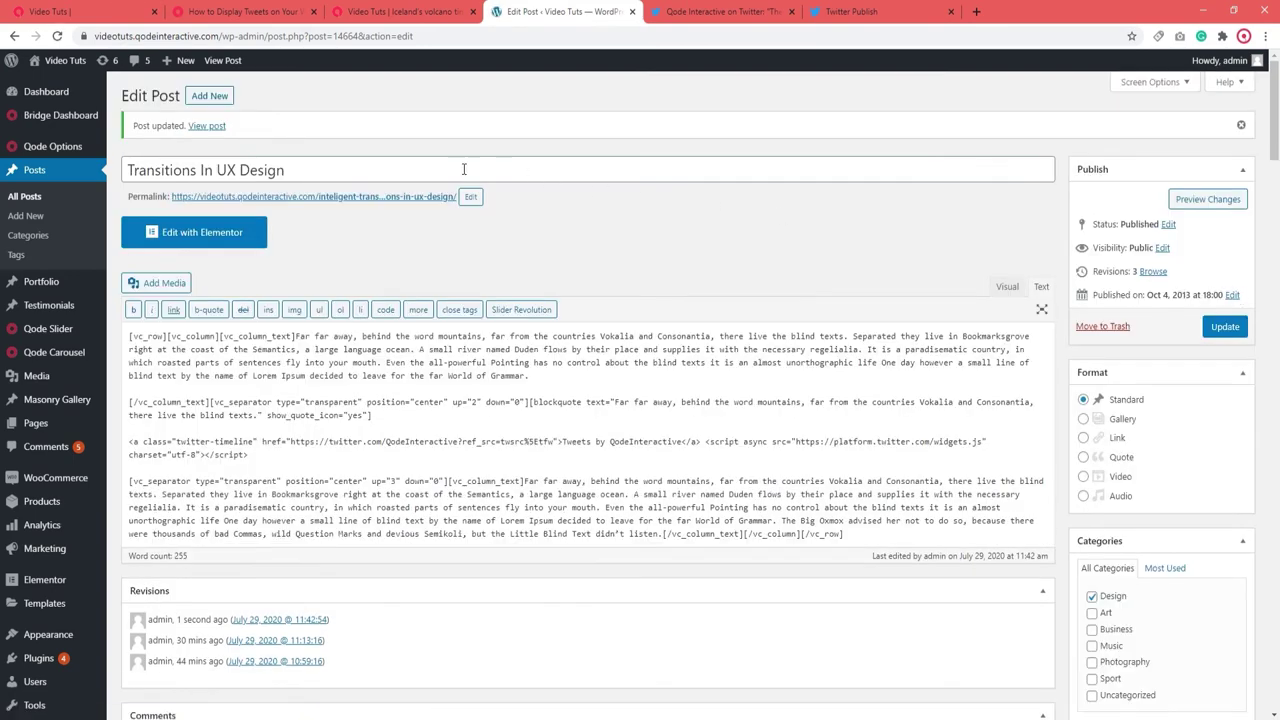
{"action": "left_click", "coordinate": [213, 127]}
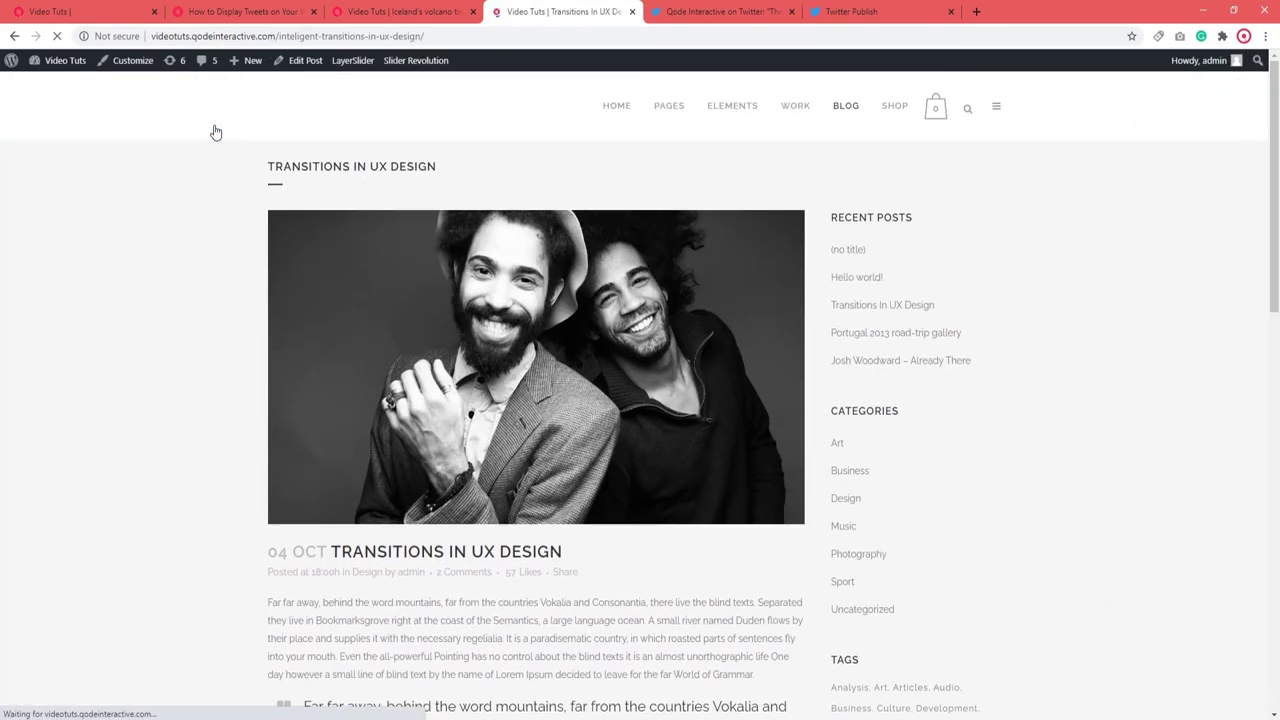
{"action": "mouse_move", "coordinate": [1274, 85]}
{"action": "left_mouse_down"}
{"action": "mouse_move", "coordinate": [1274, 170]}
{"action": "mouse_move", "coordinate": [1274, 78]}
{"action": "left_mouse_up"}
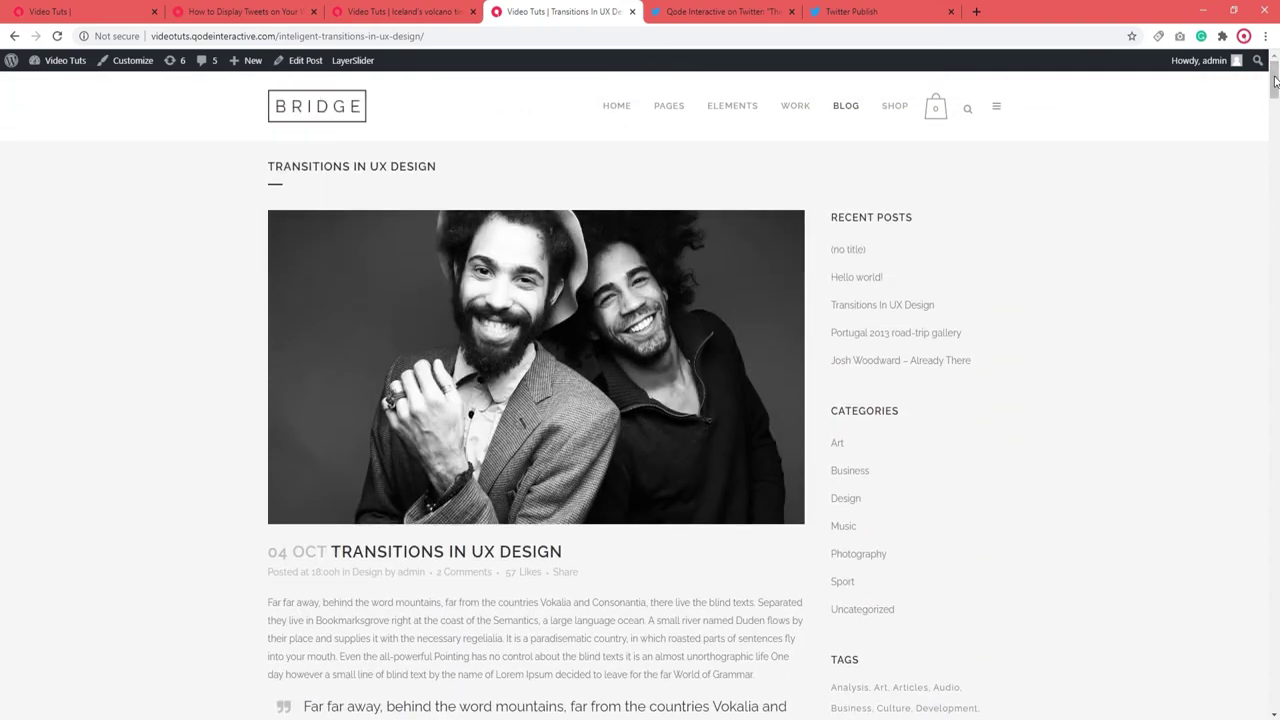
Choose Dashboard from the admin bar's site-name menu to leave the live post
{"action": "left_click", "coordinate": [55, 84]}
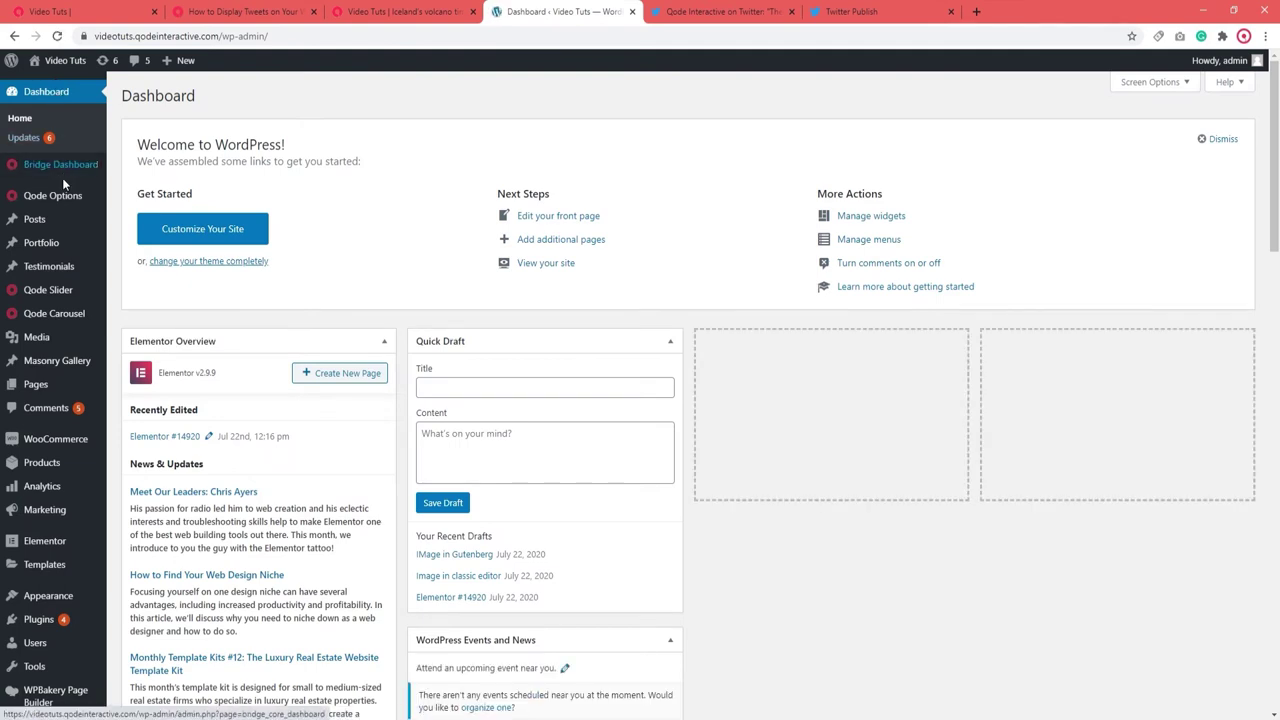
{"action": "mouse_move", "coordinate": [75, 200]}
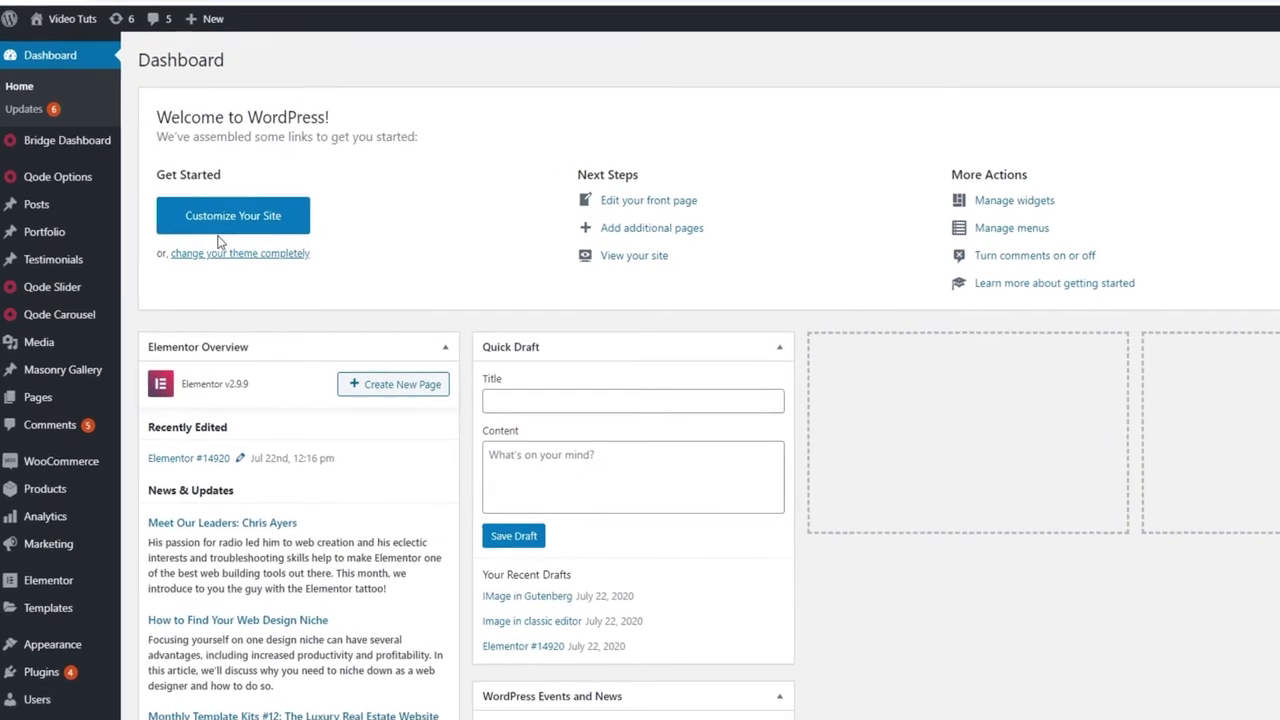
In Qode Options > Social, connect Twitter by authorizing the Qode Themes WP Feed app
{"action": "mouse_move", "coordinate": [52, 195]}
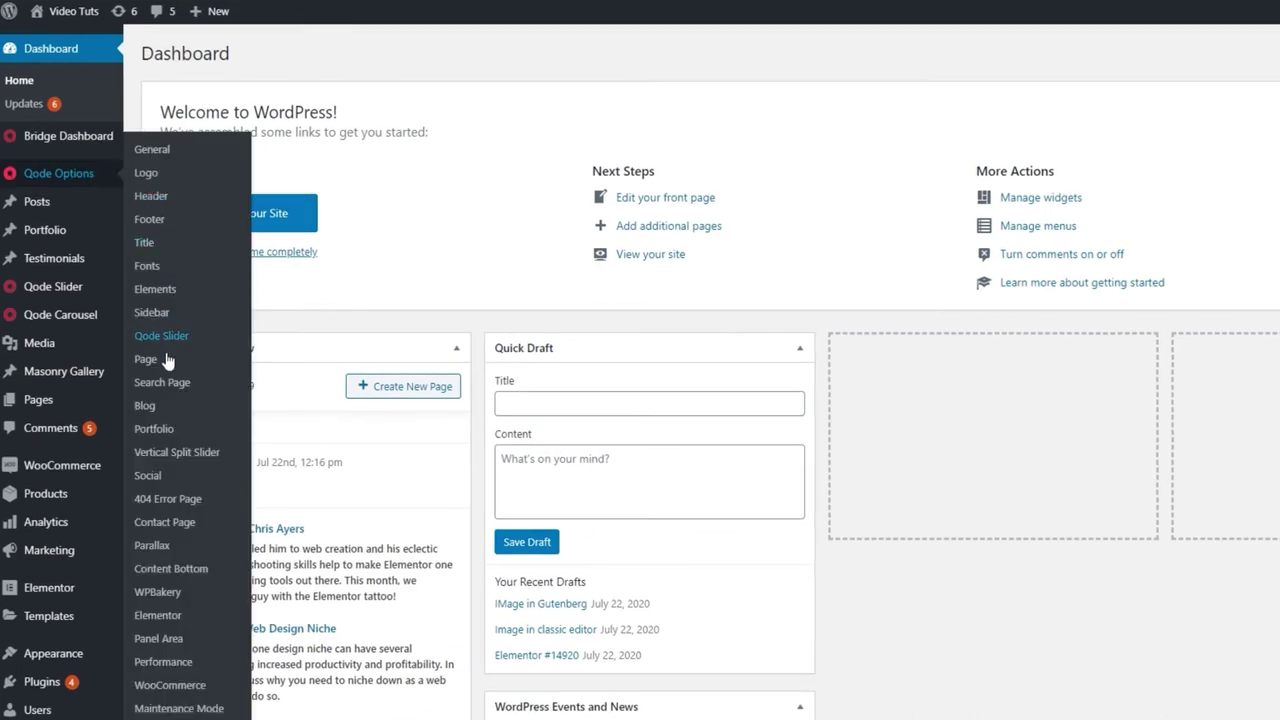
{"action": "left_click", "coordinate": [149, 475]}
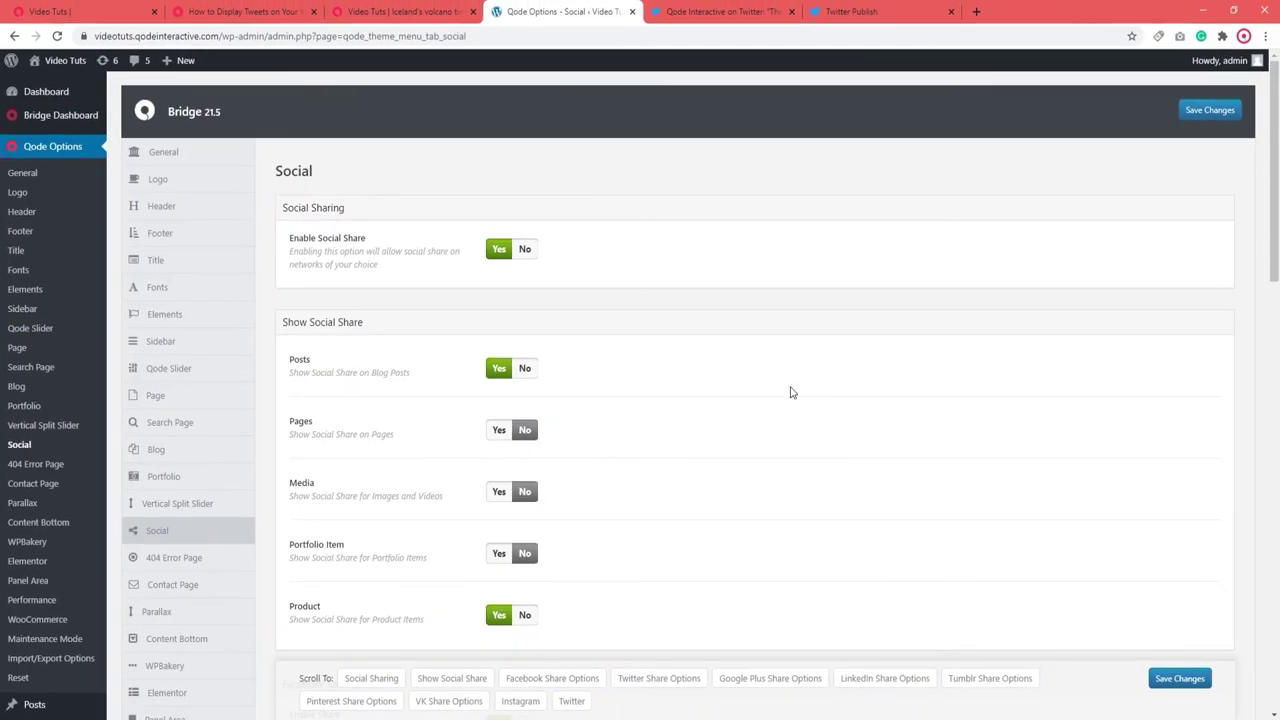
{"action": "left_click_drag", "start_coordinate": [1274, 230], "coordinate": [1278, 675]}
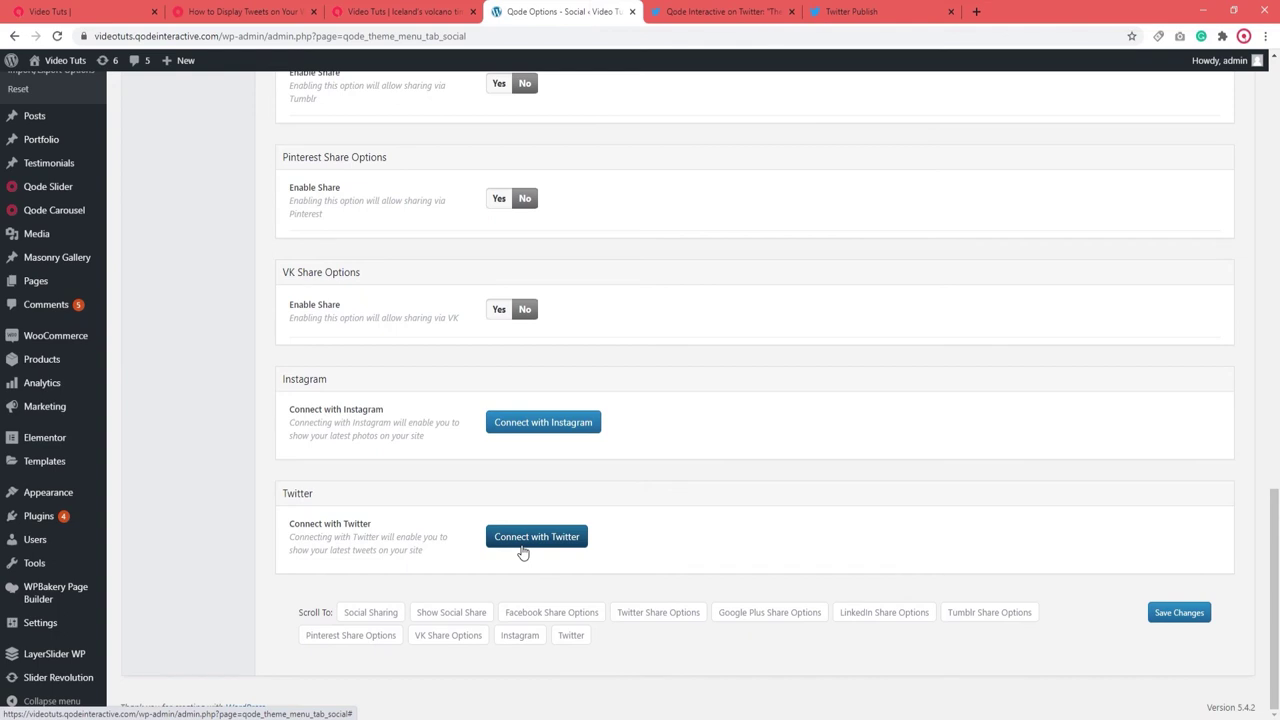
{"action": "left_click", "coordinate": [522, 538]}
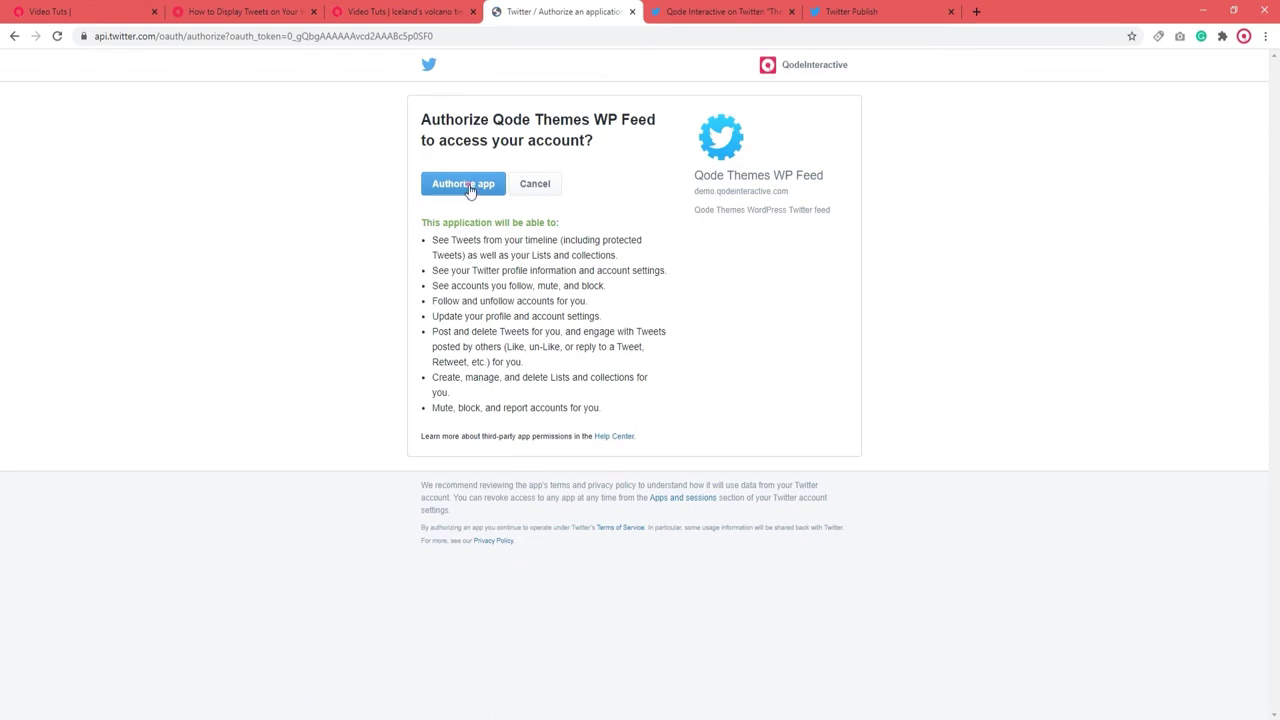
{"action": "left_click", "coordinate": [468, 189]}
{"action": "left_click_drag", "start_coordinate": [1268, 160], "coordinate": [1277, 608]}
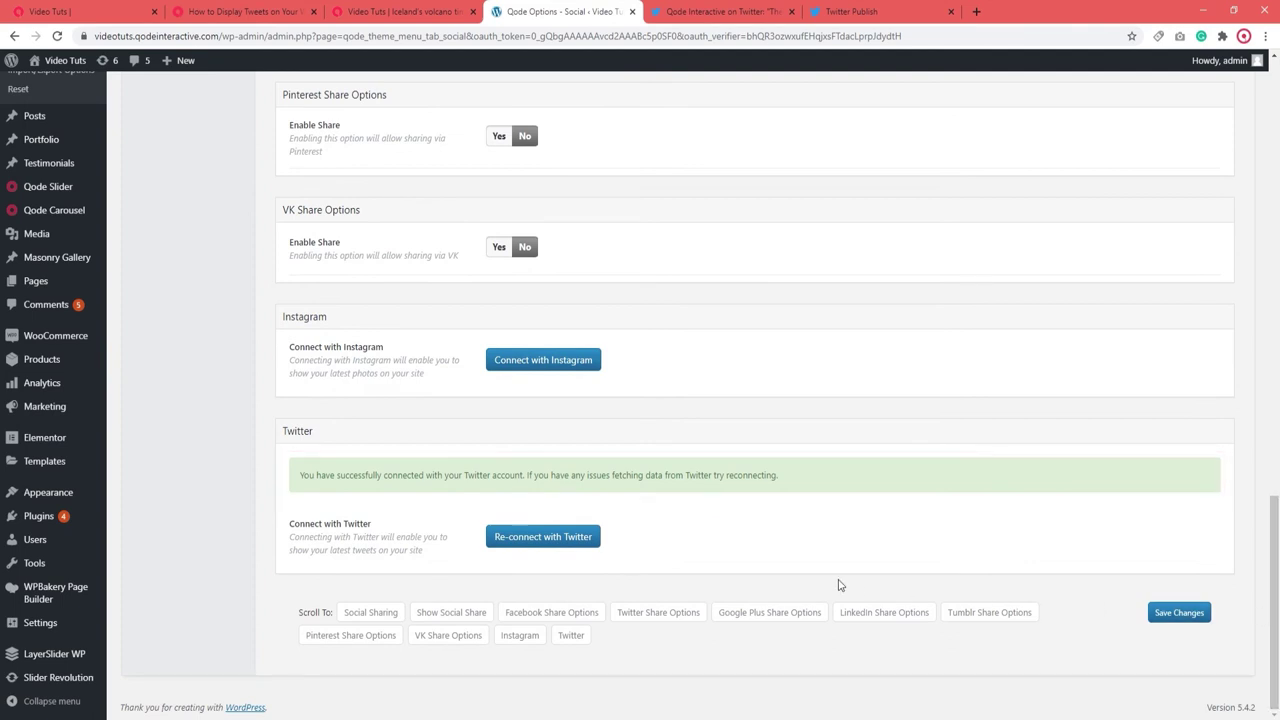
Close the three leftover Video Tuts tutorial tabs and return to the admin Dashboard
{"action": "left_click", "coordinate": [557, 542]}
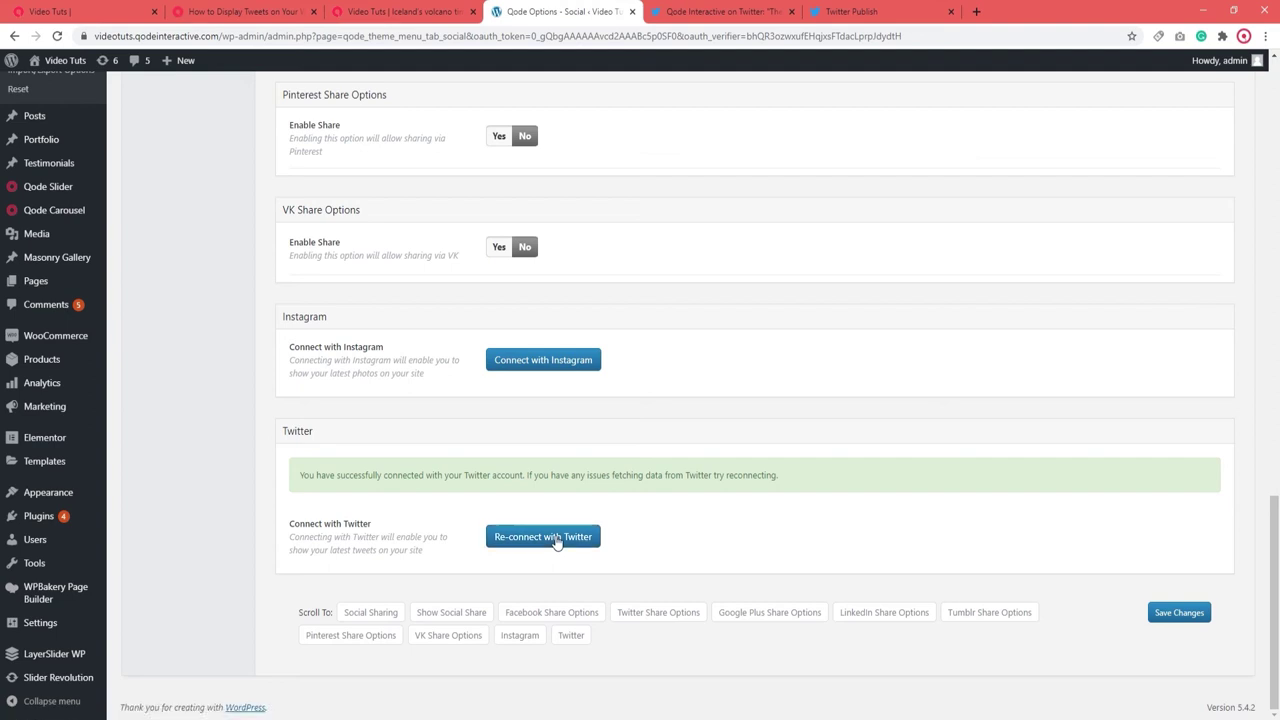
{"action": "left_click", "coordinate": [472, 11]}
{"action": "left_click", "coordinate": [313, 11]}
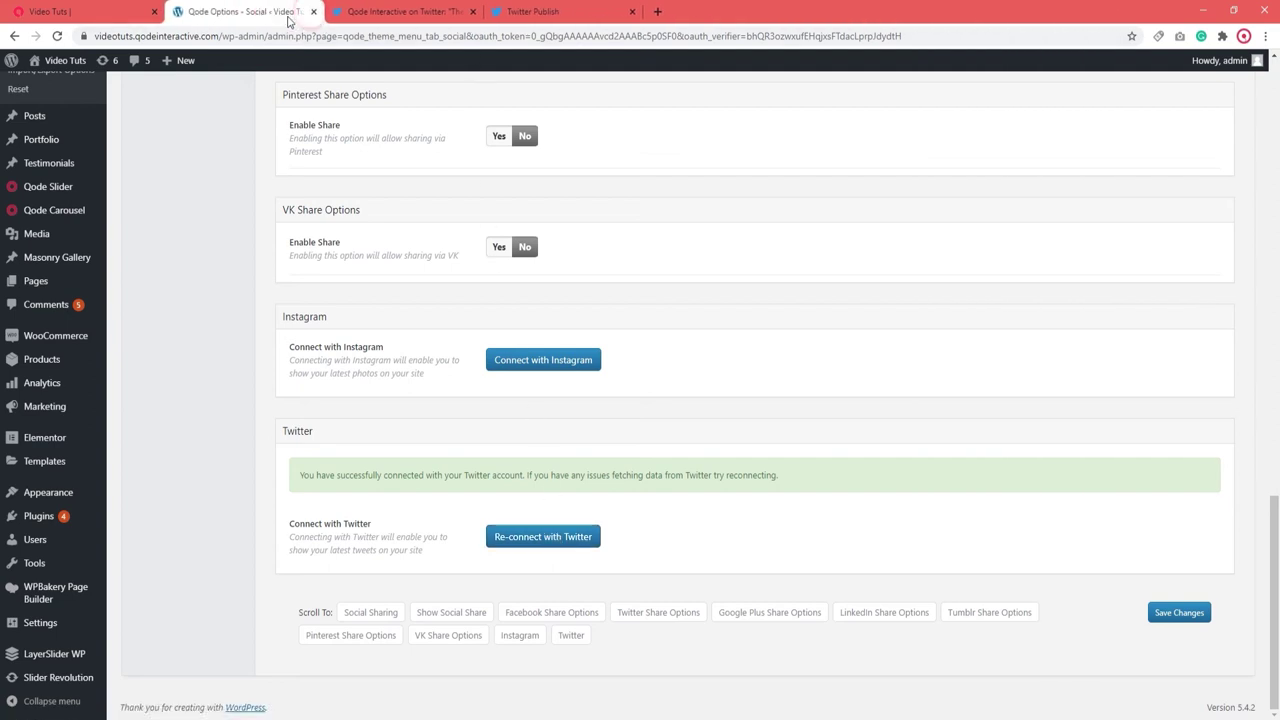
{"action": "left_click", "coordinate": [154, 11]}
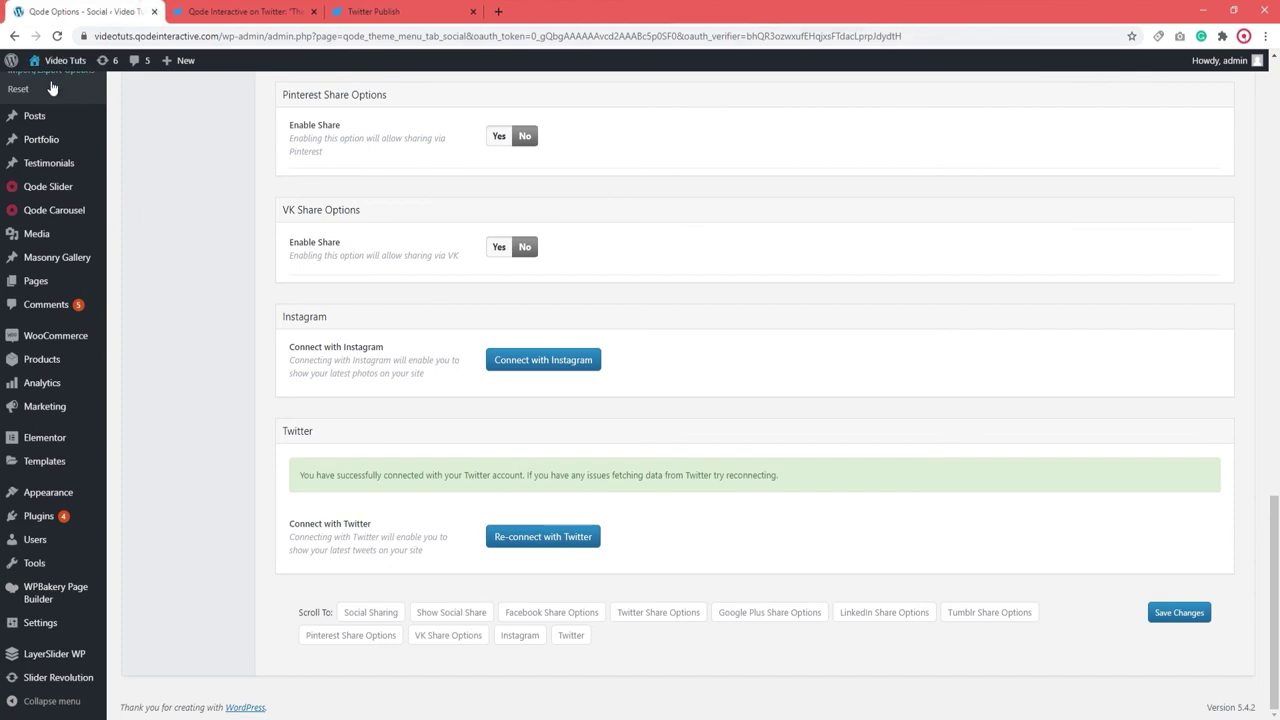
{"action": "scroll", "coordinate": [45, 127], "scroll_direction": "up", "scroll_amount": 5}
{"action": "scroll", "coordinate": [45, 127], "scroll_direction": "up", "scroll_amount": 5}
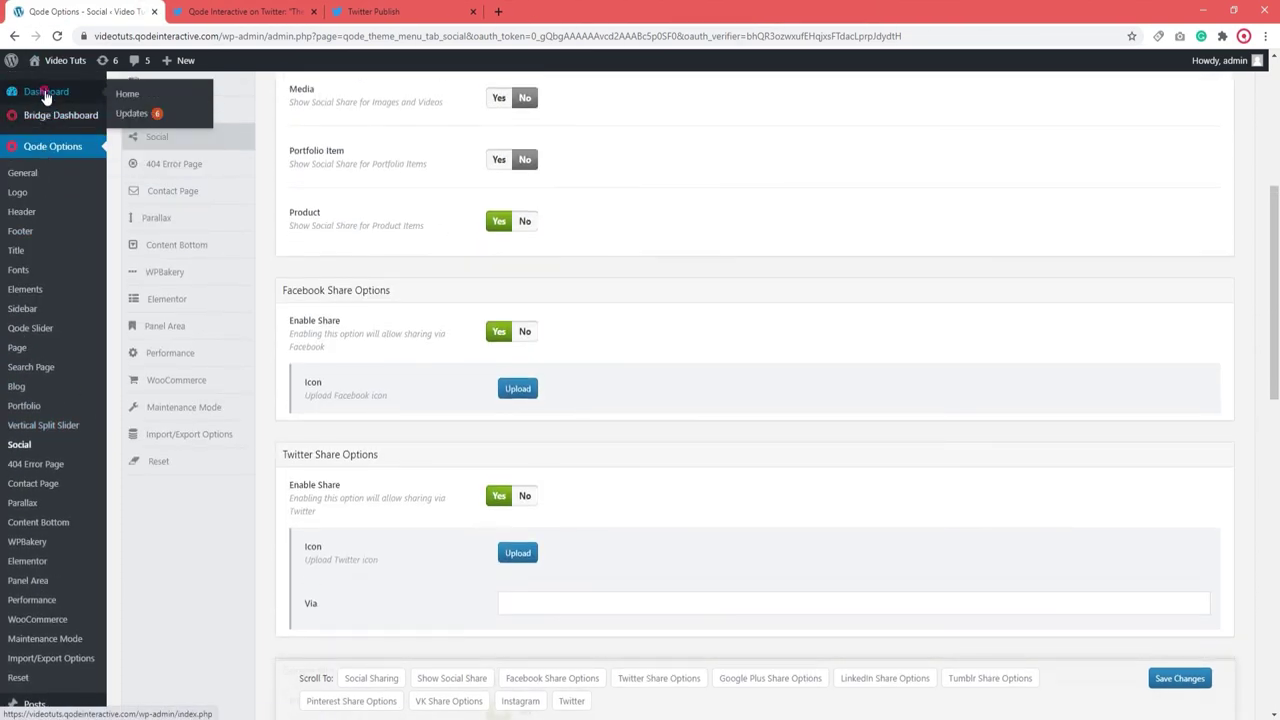
{"action": "left_click", "coordinate": [45, 93]}
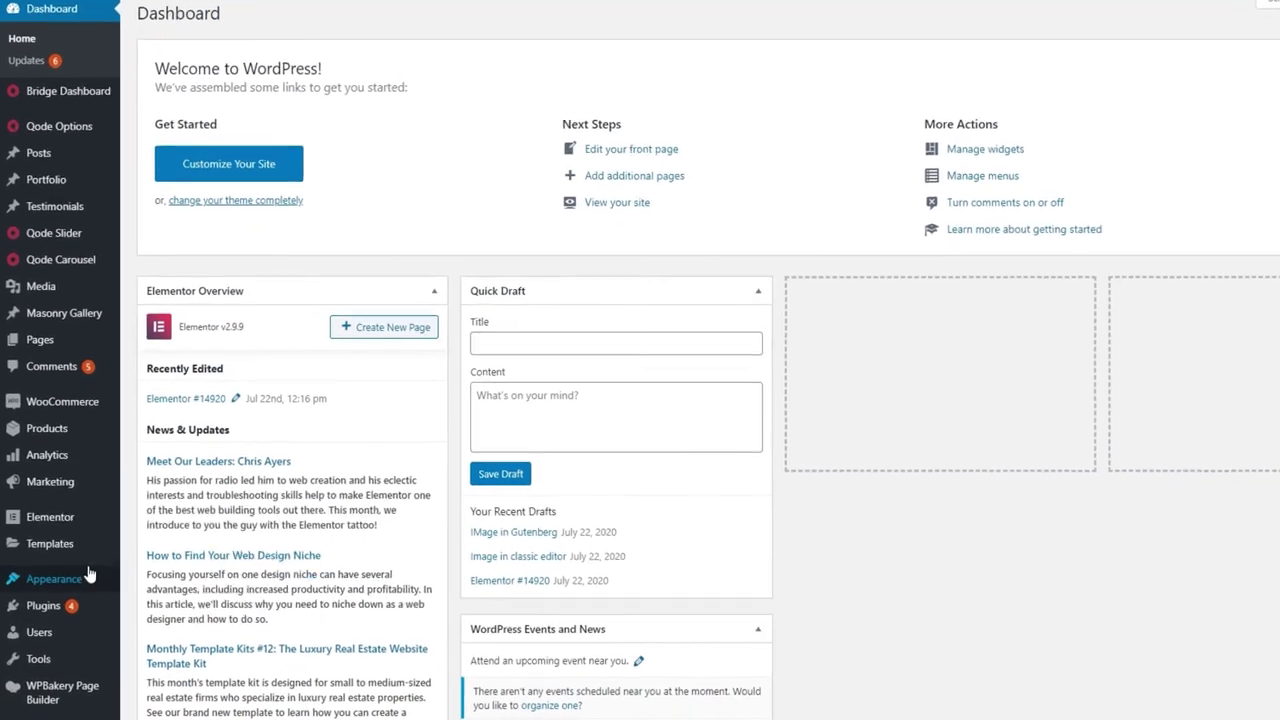
In Appearance > Widgets, add the Qode Twitter Widget to the Sidebar
{"action": "mouse_move", "coordinate": [40, 596]}
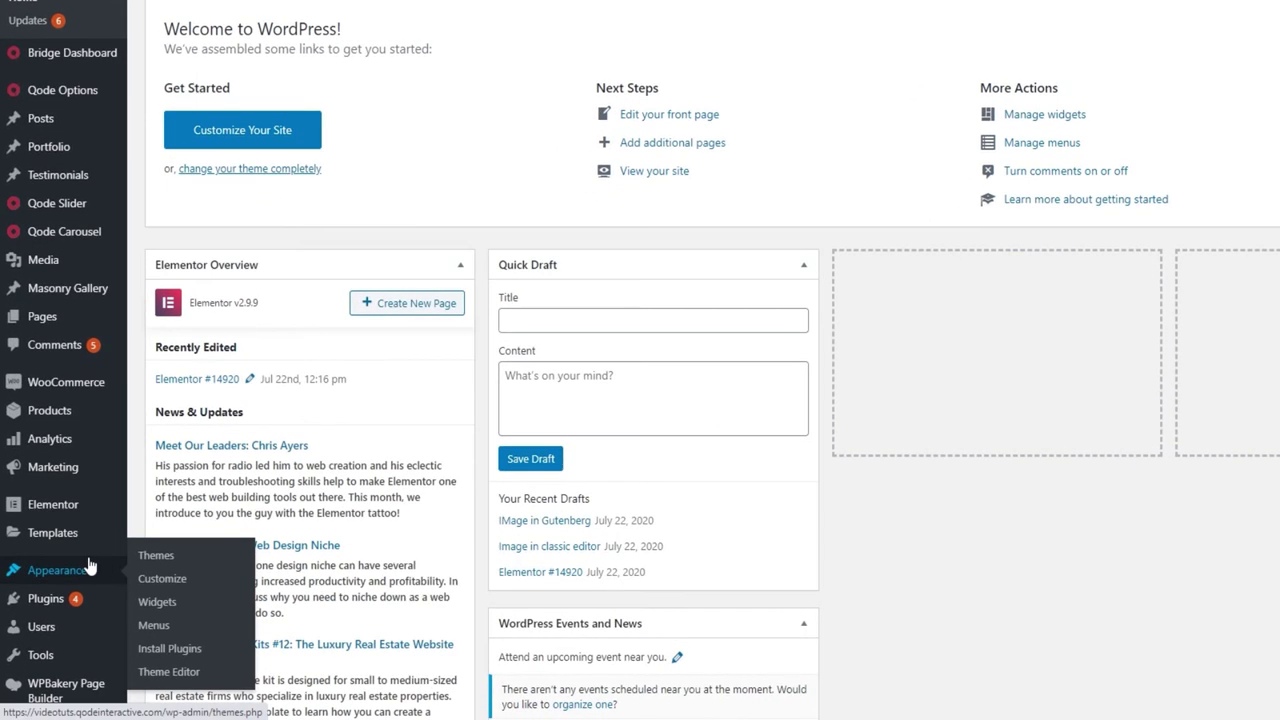
{"action": "left_click", "coordinate": [126, 621]}
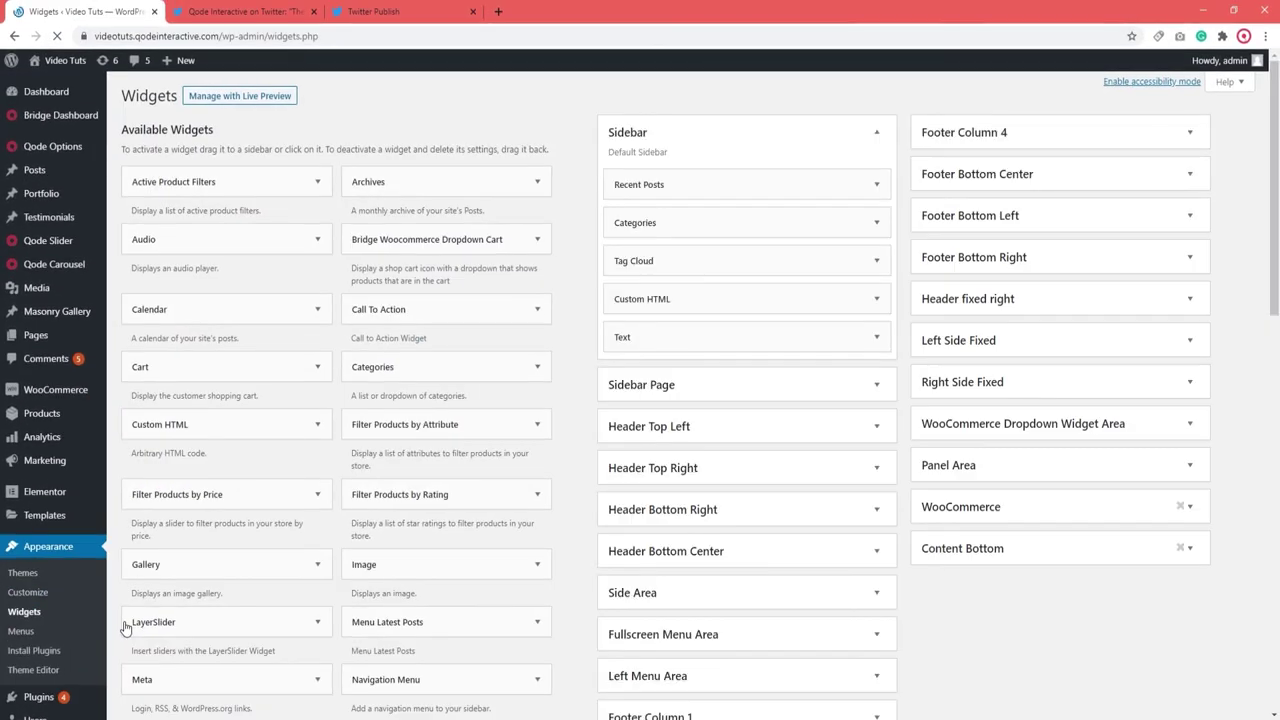
{"action": "scroll", "coordinate": [576, 405], "scroll_direction": "down", "scroll_amount": 3}
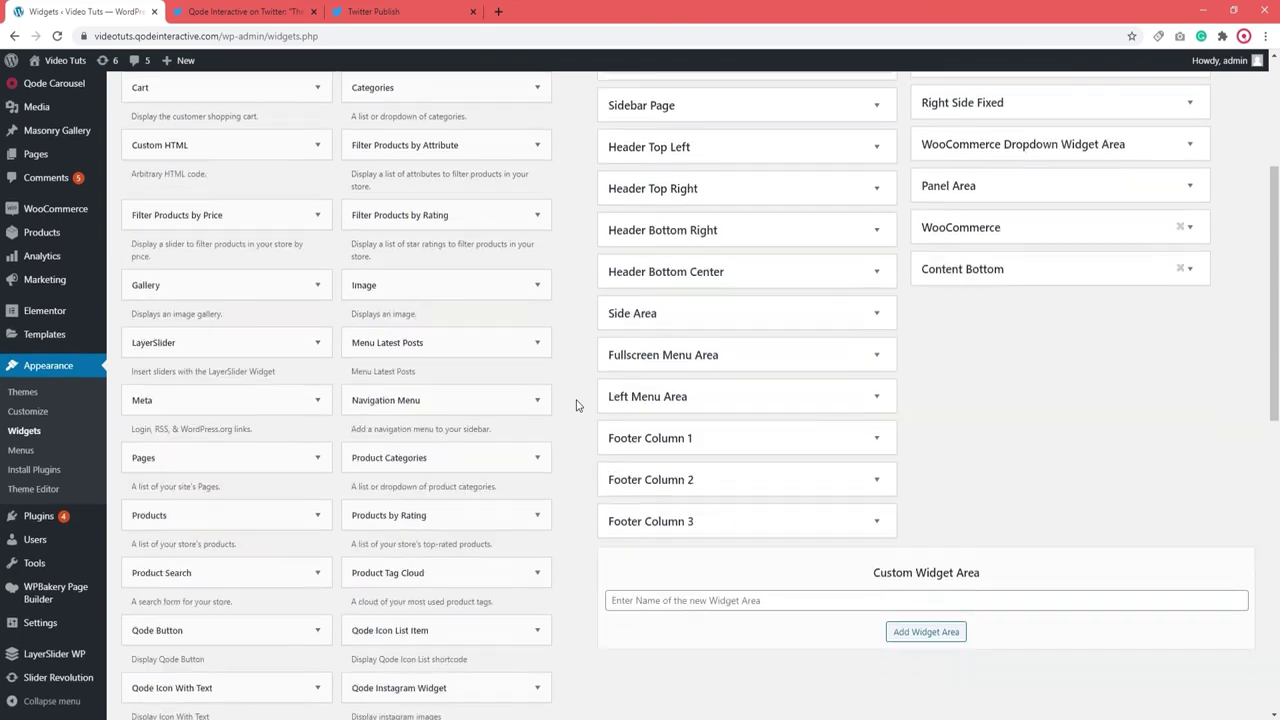
{"action": "scroll", "coordinate": [576, 405], "scroll_direction": "down", "scroll_amount": 3}
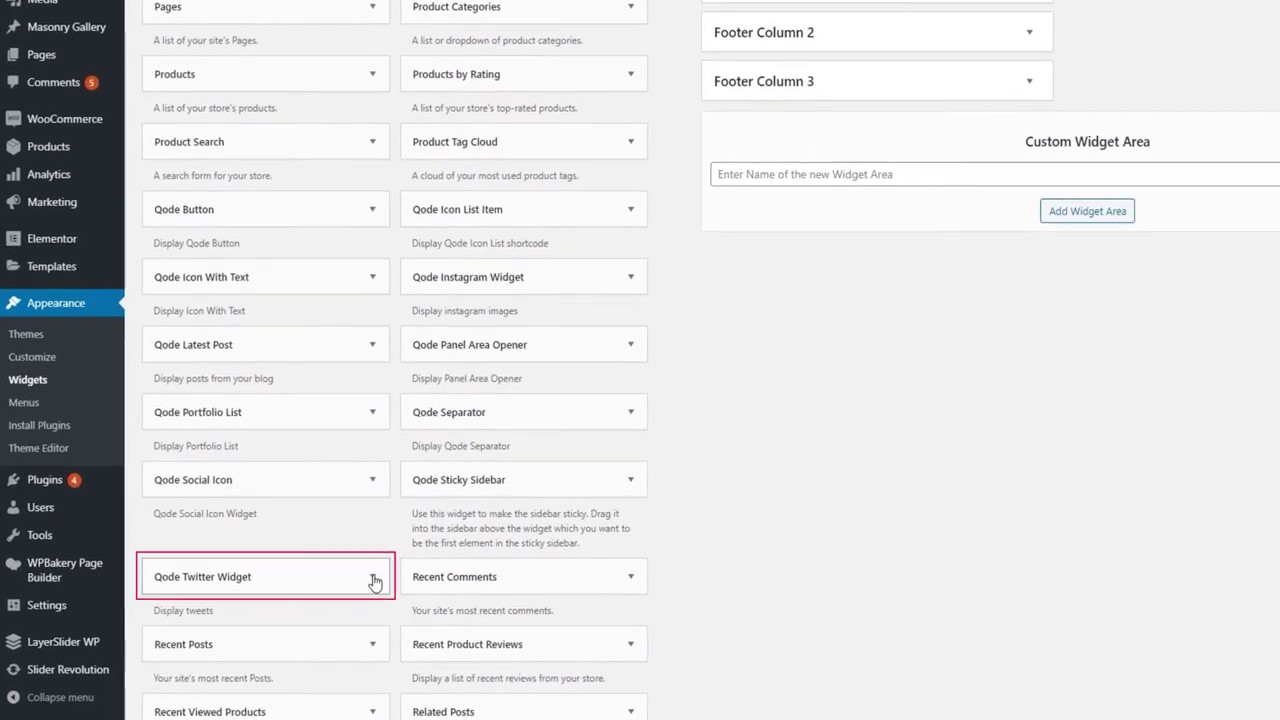
{"action": "left_click", "coordinate": [374, 582]}
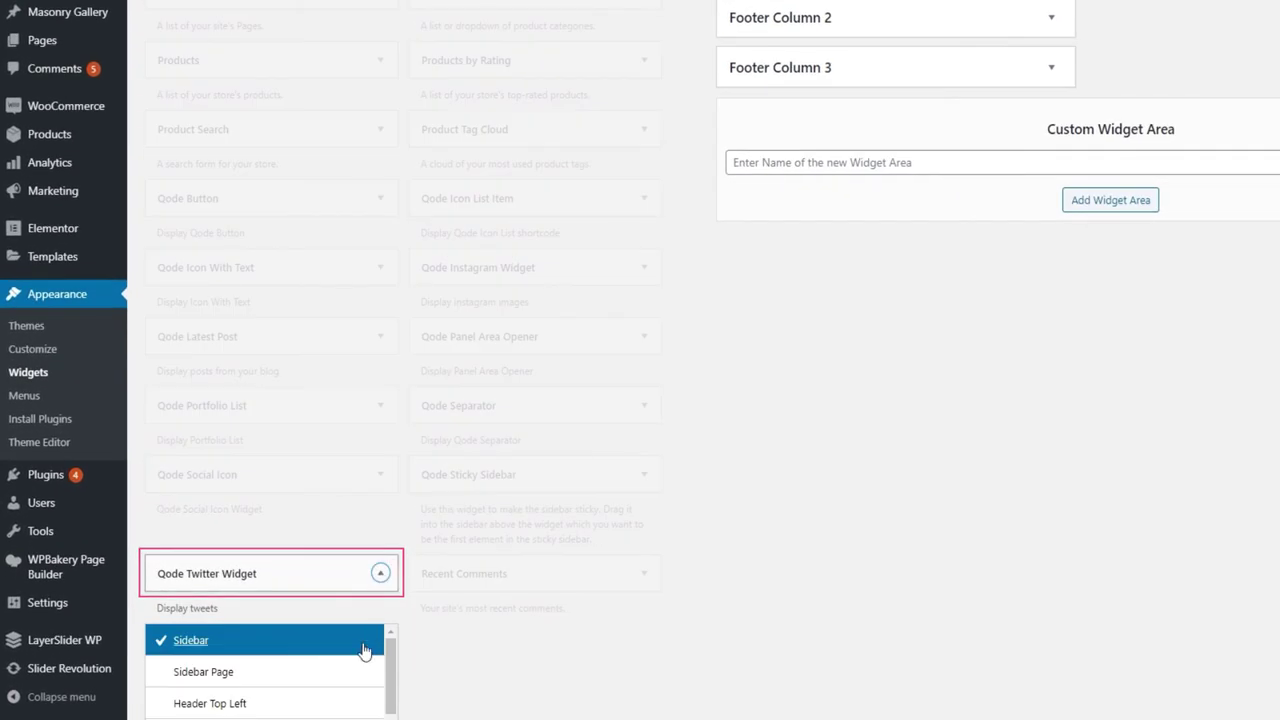
{"action": "scroll", "coordinate": [422, 655], "scroll_direction": "down", "scroll_amount": 2}
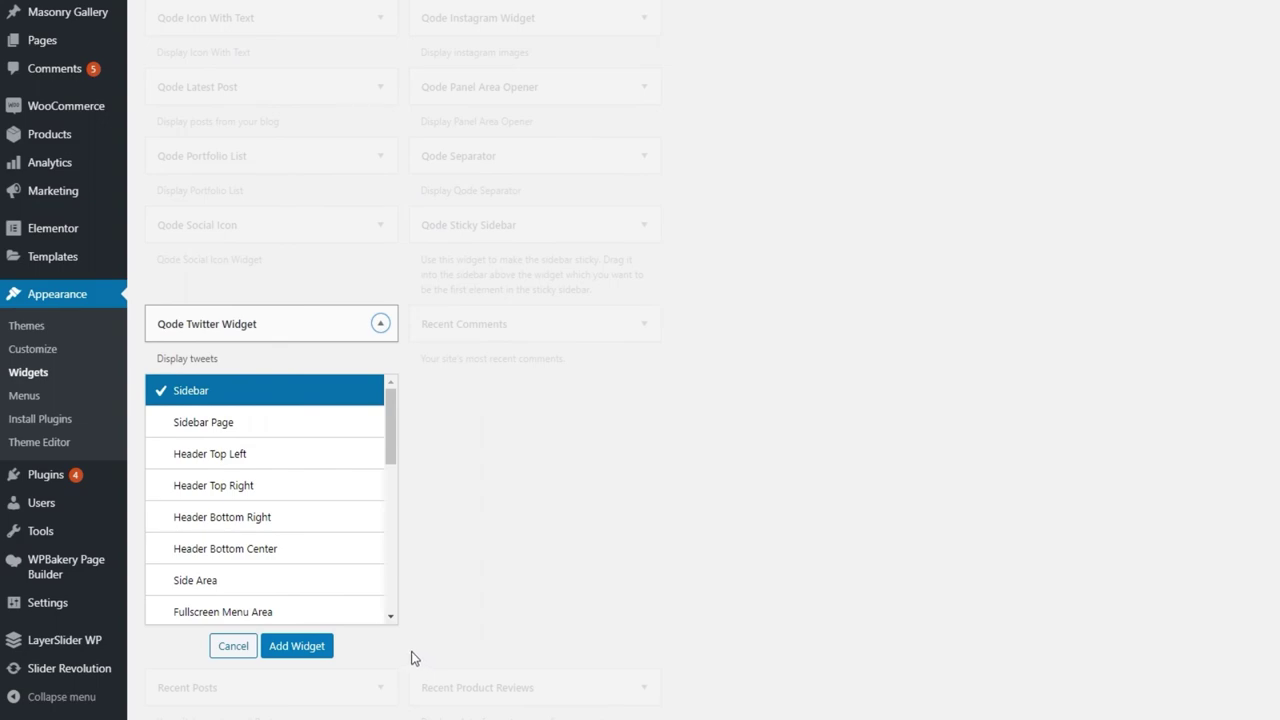
{"action": "left_click", "coordinate": [288, 646]}
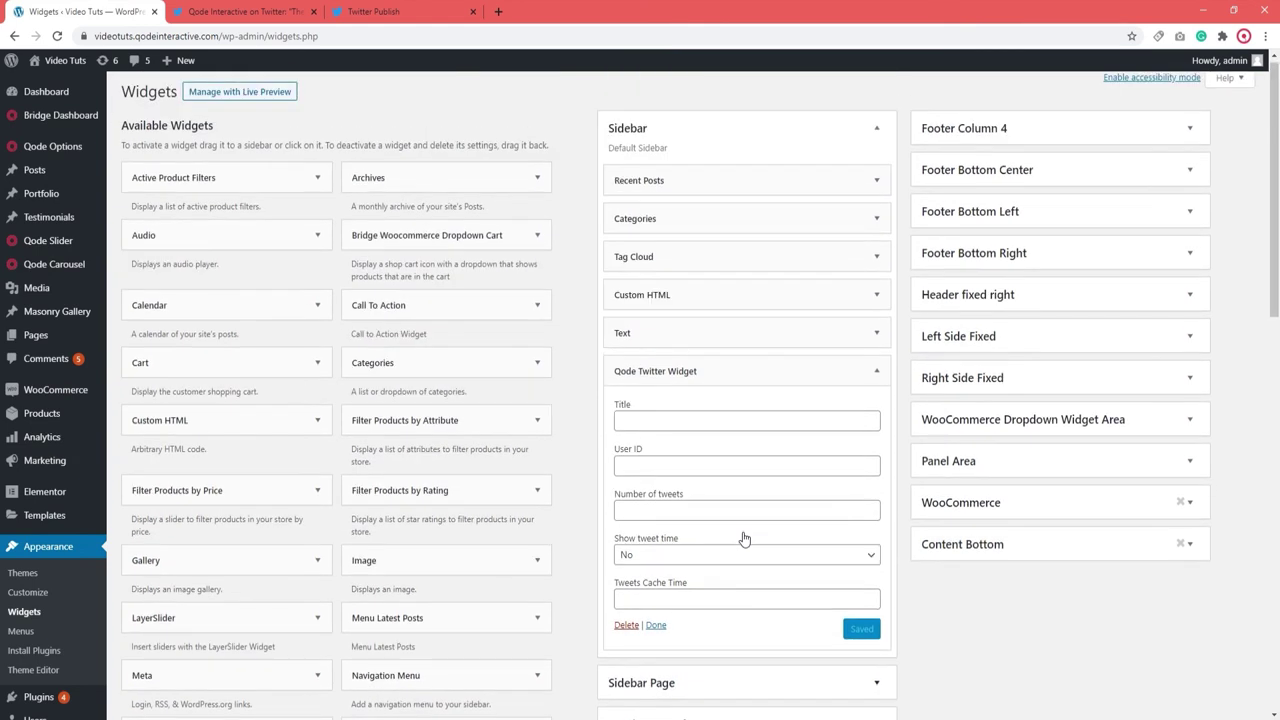
Move the Qode Twitter Widget above Custom HTML, then delete the Custom HTML tweet widget
{"action": "left_click_drag", "start_coordinate": [669, 370], "coordinate": [674, 292]}
{"action": "left_click", "coordinate": [877, 333]}
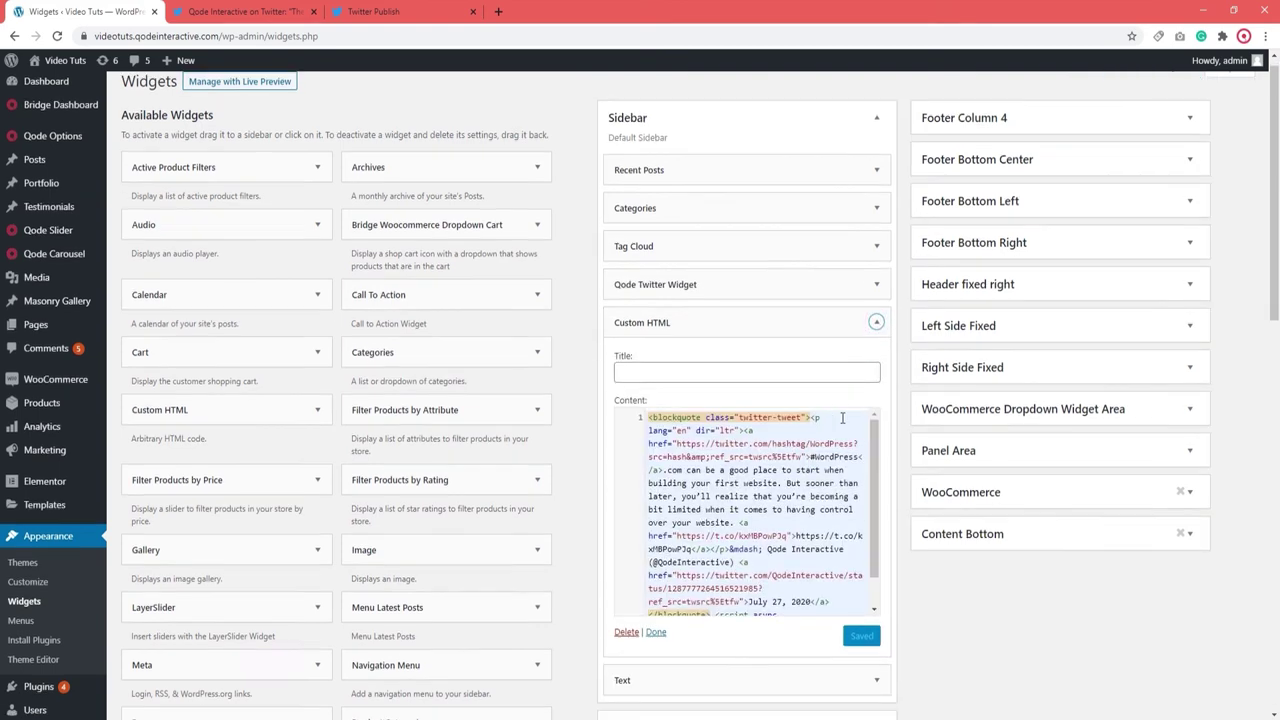
{"action": "scroll", "coordinate": [860, 360], "scroll_direction": "down", "scroll_amount": 3}
{"action": "left_click", "coordinate": [627, 366]}
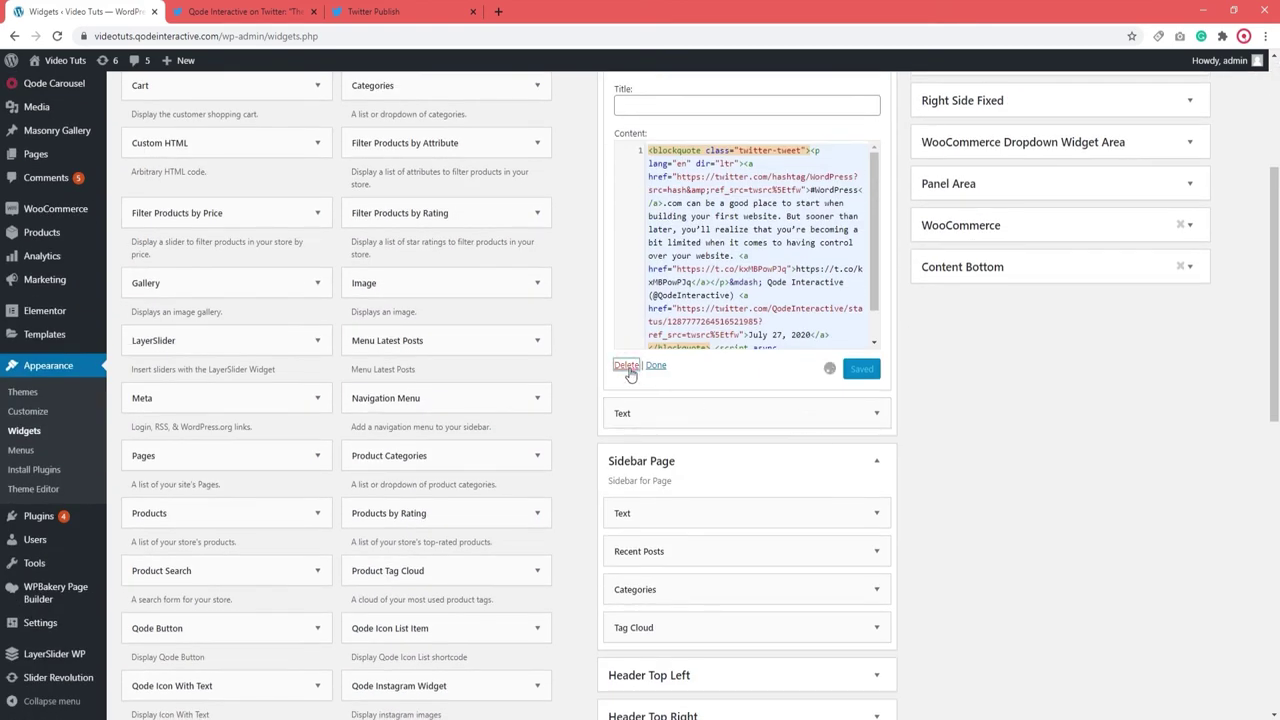
Delete the Sidebar's Text widget and collapse the Sidebar Page area
{"action": "scroll", "coordinate": [640, 372], "scroll_direction": "up", "scroll_amount": 2}
{"action": "scroll", "coordinate": [792, 201], "scroll_direction": "up", "scroll_amount": 2}
{"action": "left_click", "coordinate": [846, 340]}
{"action": "left_click", "coordinate": [628, 628]}
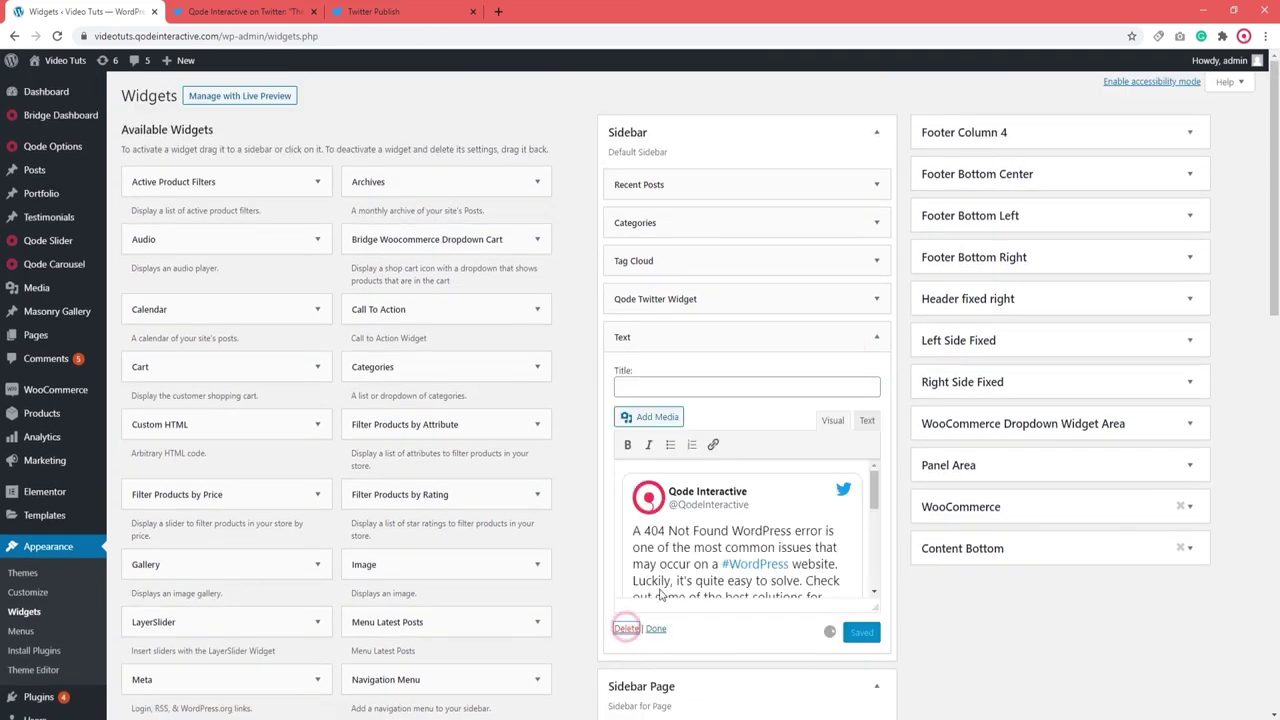
{"action": "left_click", "coordinate": [757, 368]}
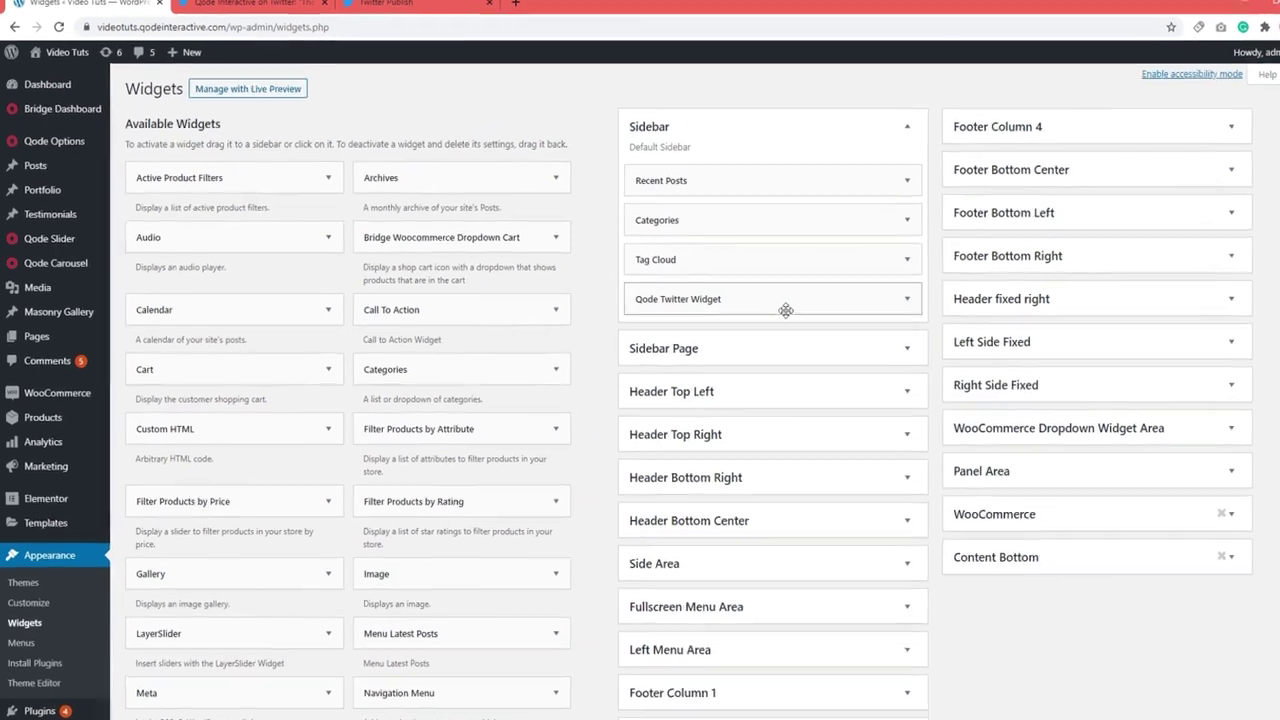
Set the Qode Twitter Widget to 3 tweets with Show tweet time Yes and save it
{"action": "left_click", "coordinate": [758, 306]}
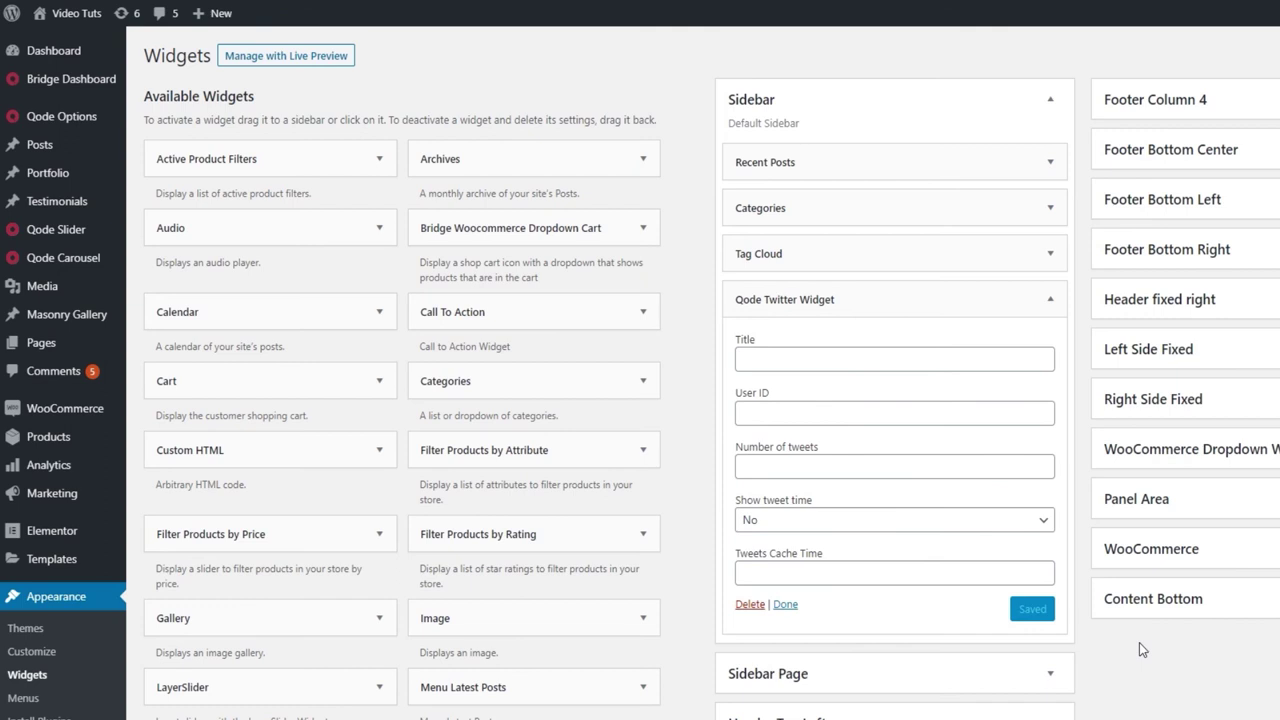
{"action": "left_click", "coordinate": [838, 468]}
{"action": "type", "text": "3"}
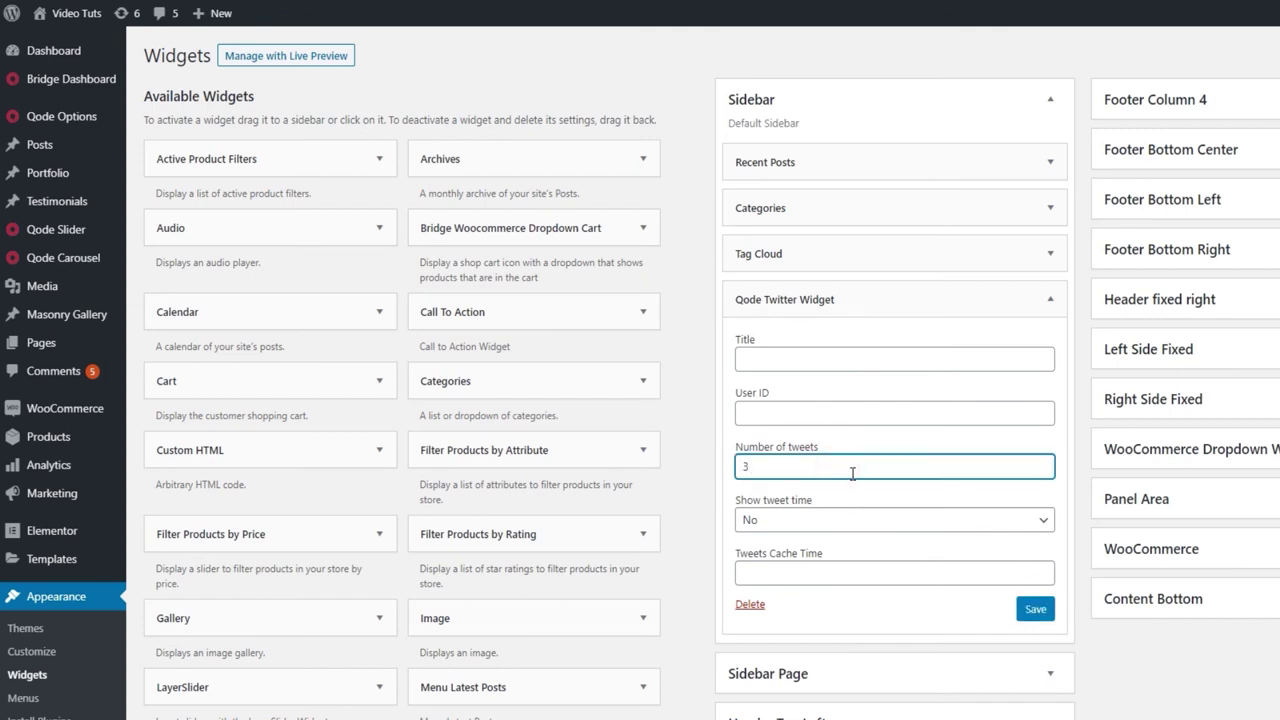
{"action": "left_click", "coordinate": [848, 523]}
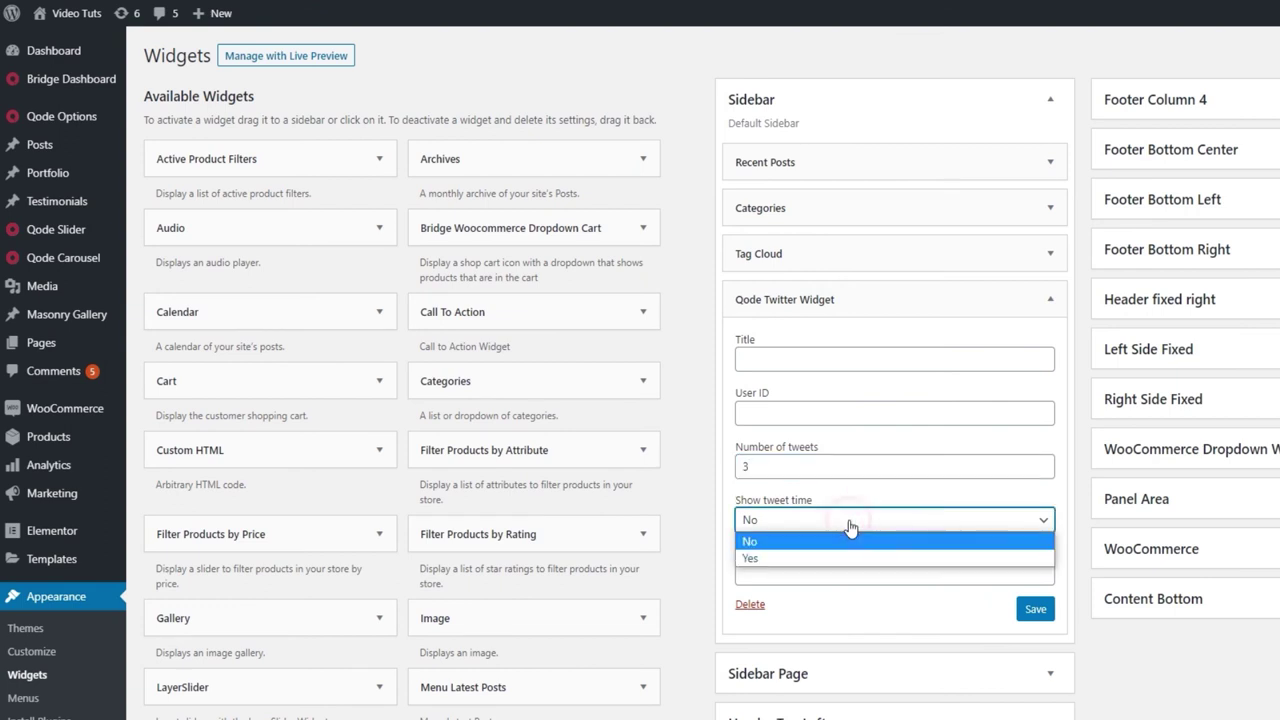
{"action": "left_click", "coordinate": [841, 556]}
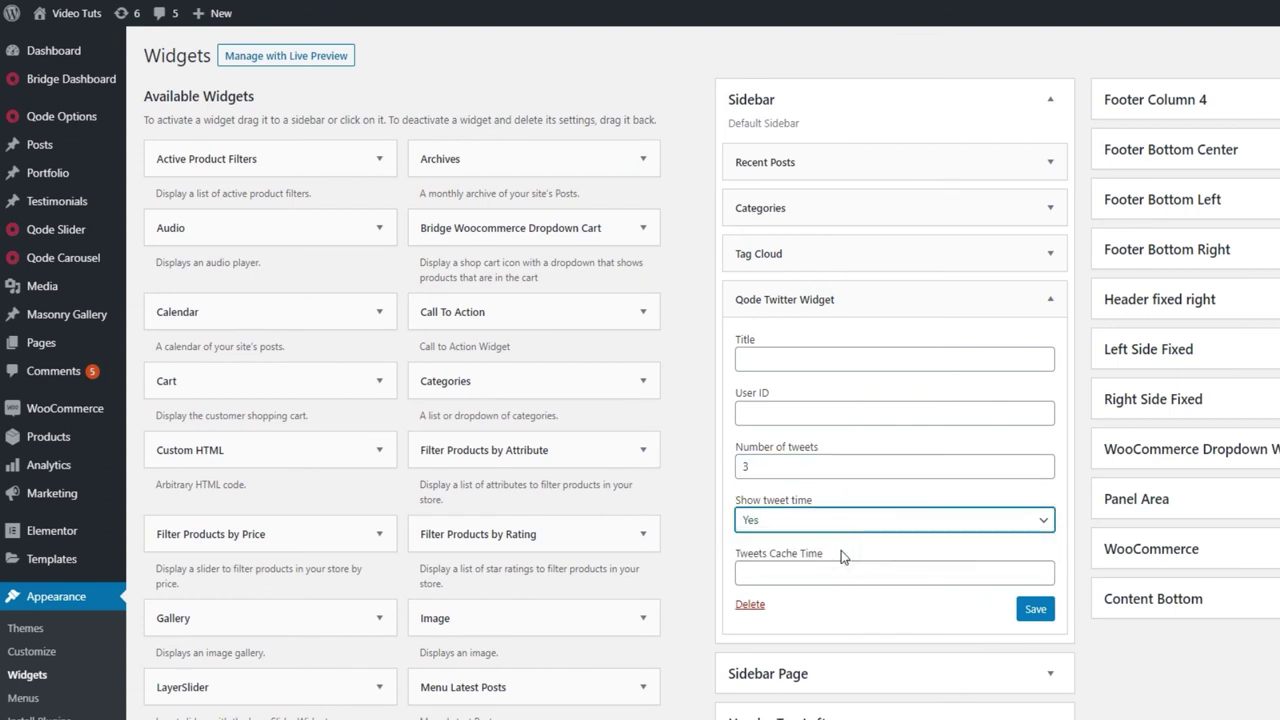
{"action": "left_click", "coordinate": [1045, 612]}
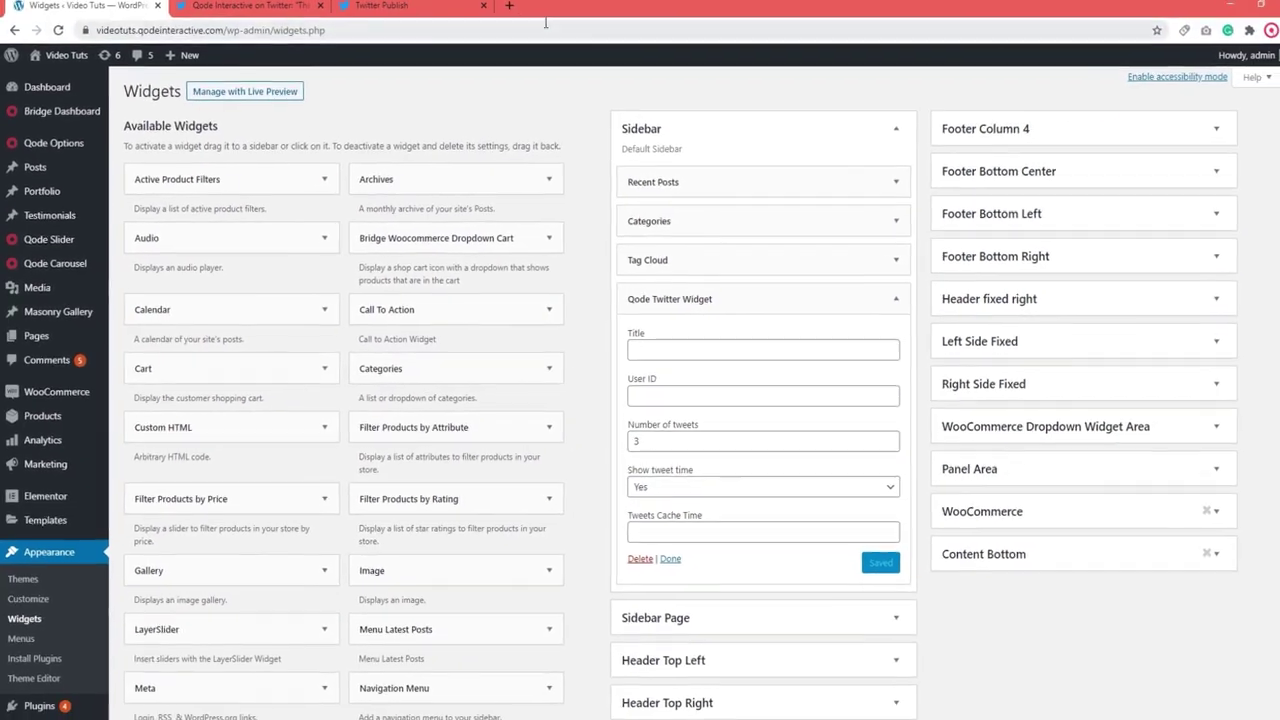
Load the volcano timelapse post's address in a new browser tab
{"action": "left_click", "coordinate": [503, 13]}
{"action": "type", "text": "https://videotuts.qodeinteractive.com/icelands-biggest-volcano-timelapse/"}
{"action": "key", "text": "Return"}
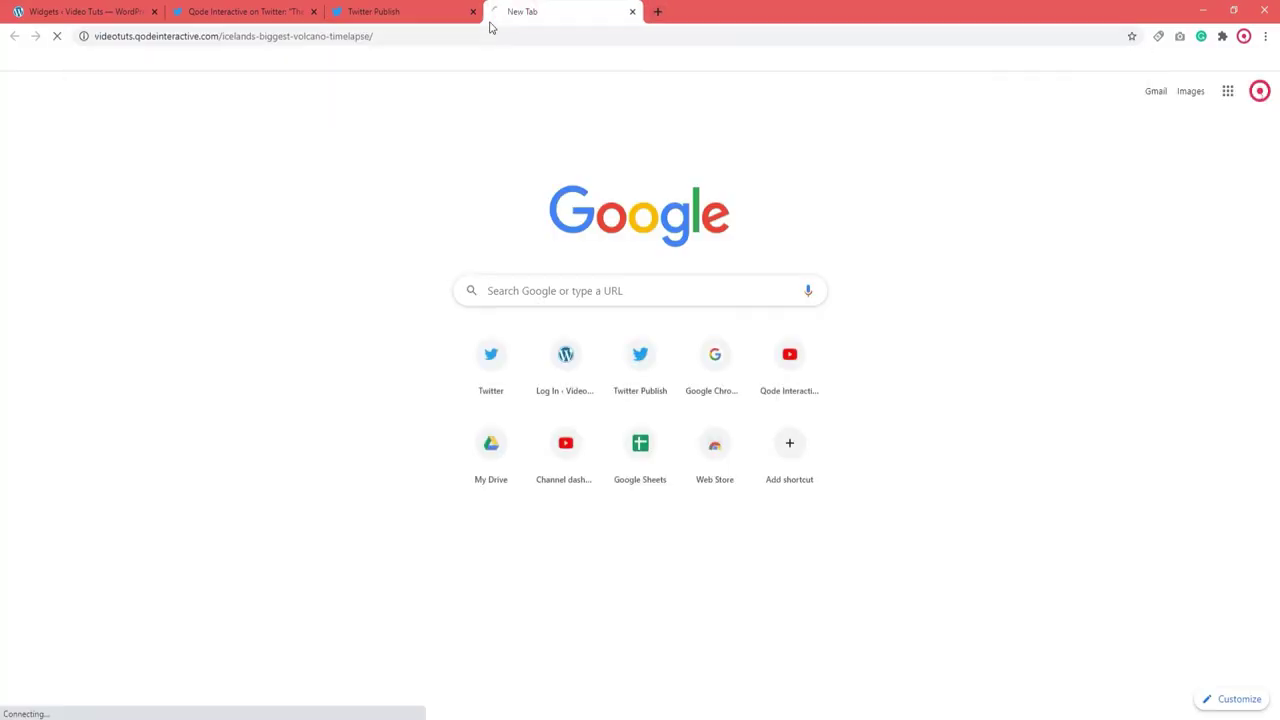
Check the volcano post's sidebar shows three timed tweets, then return to the Dashboard via the Widgets tab
{"action": "left_click_drag", "start_coordinate": [1272, 200], "coordinate": [1266, 437]}
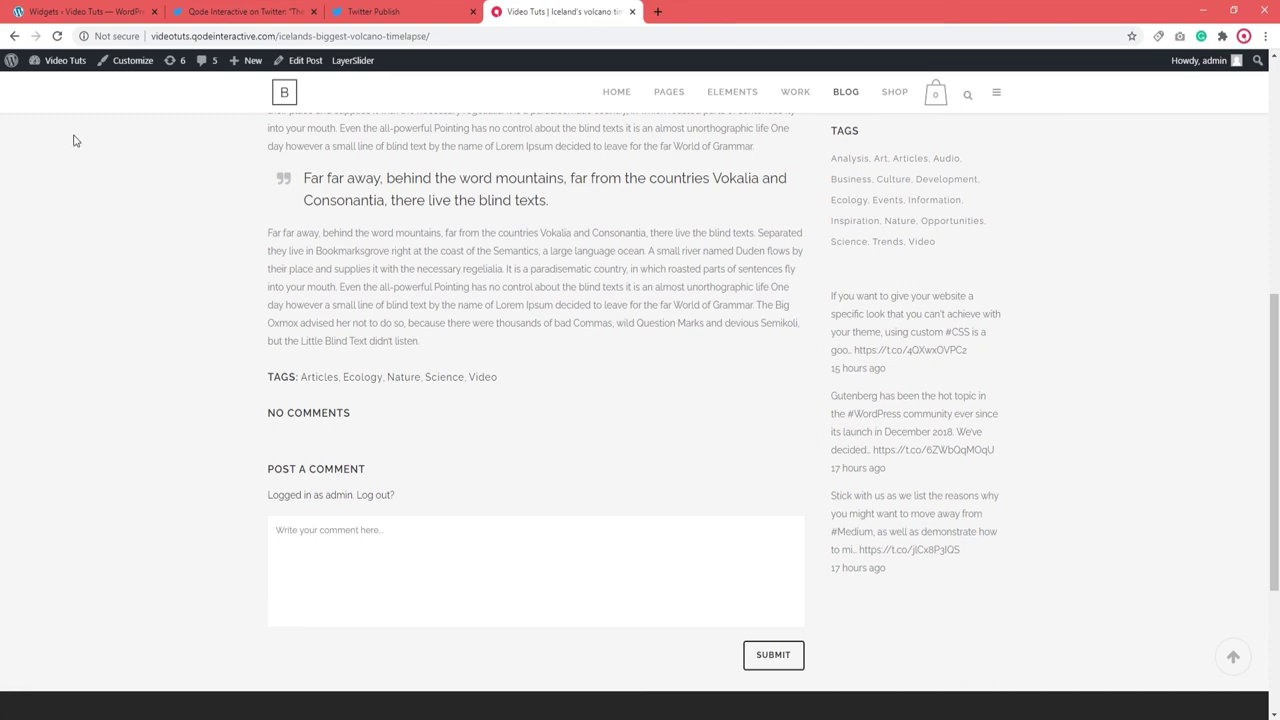
{"action": "left_click", "coordinate": [60, 11]}
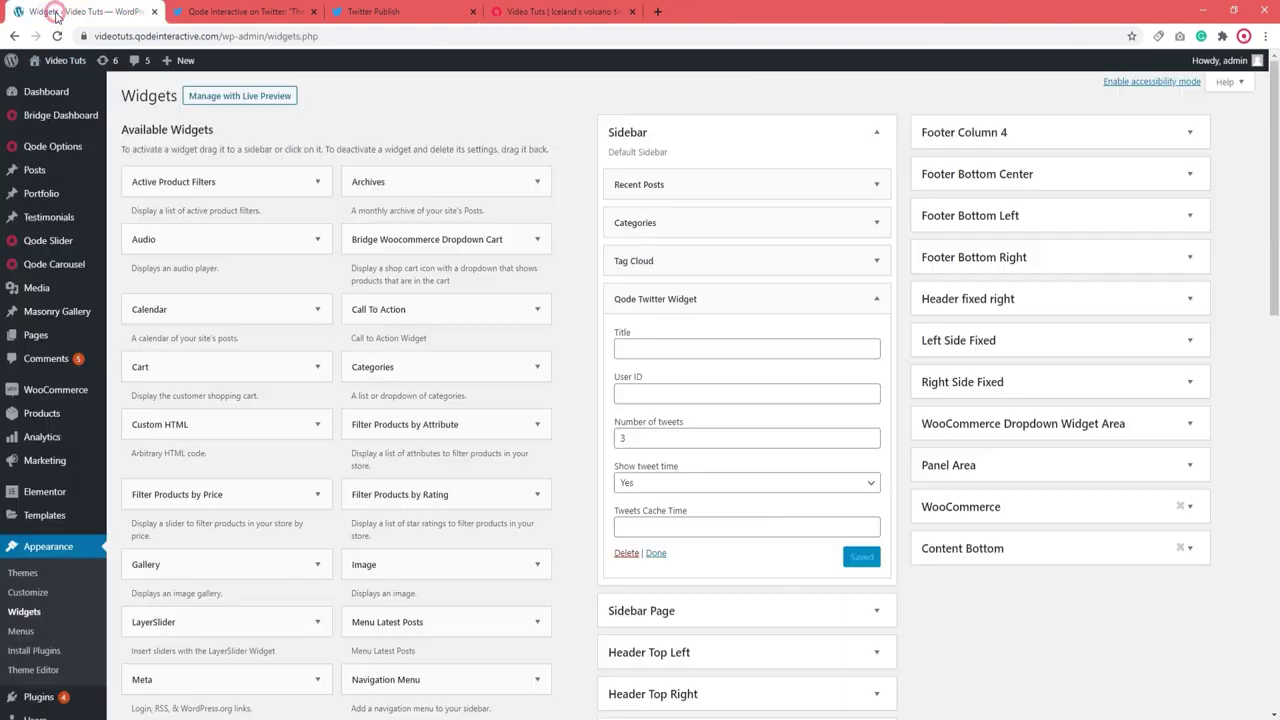
{"action": "left_click", "coordinate": [42, 92]}
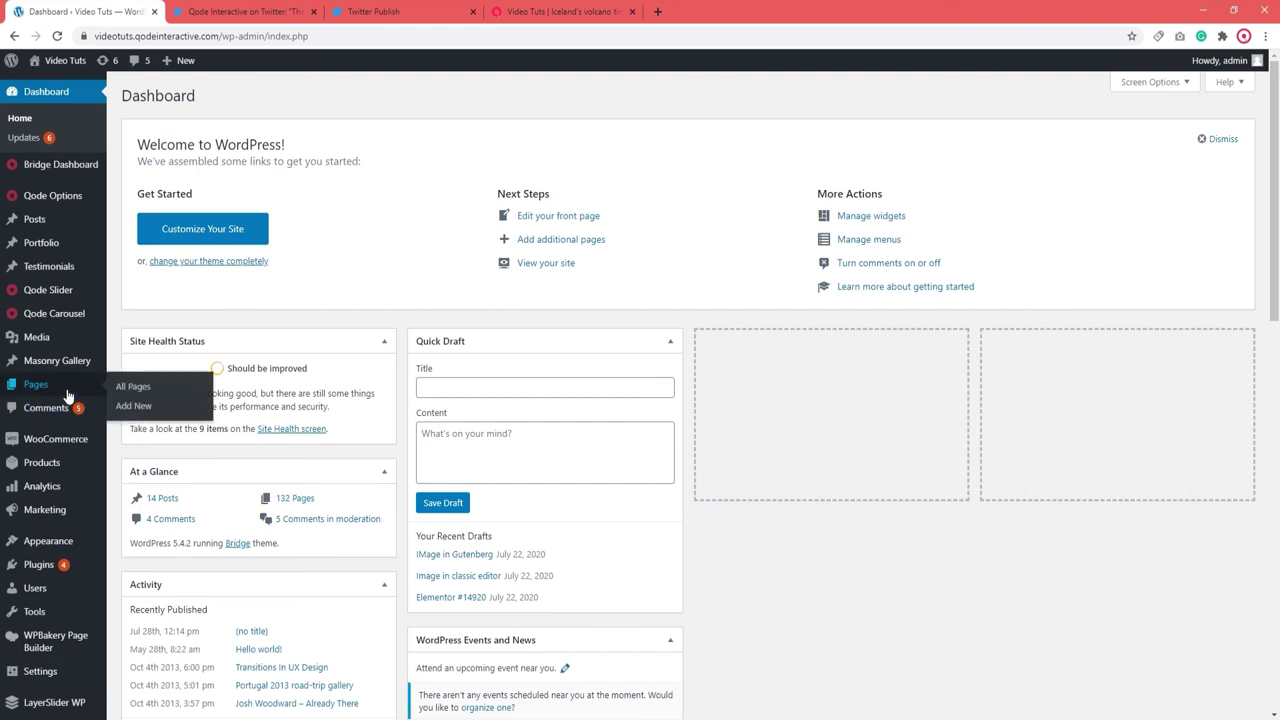
{"action": "mouse_move", "coordinate": [67, 228]}
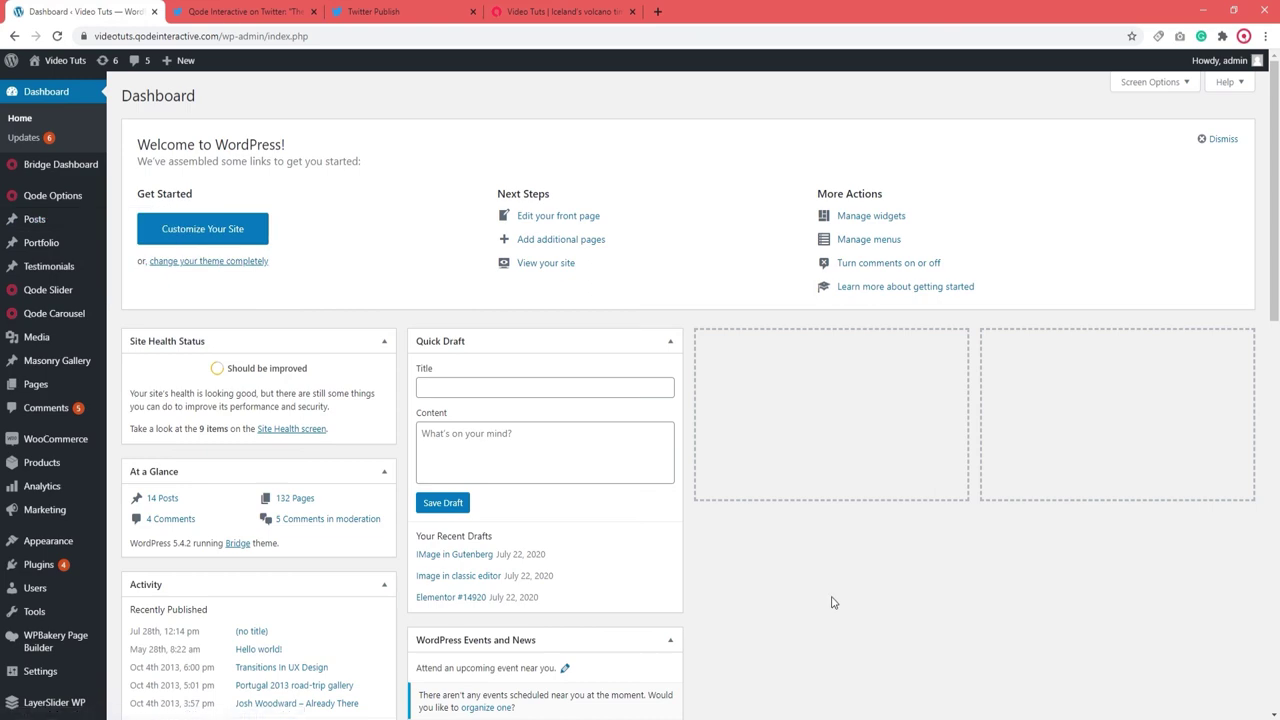
Start a new post in the page builder and add a Qode Twitter Feed element
{"action": "mouse_move", "coordinate": [40, 219]}
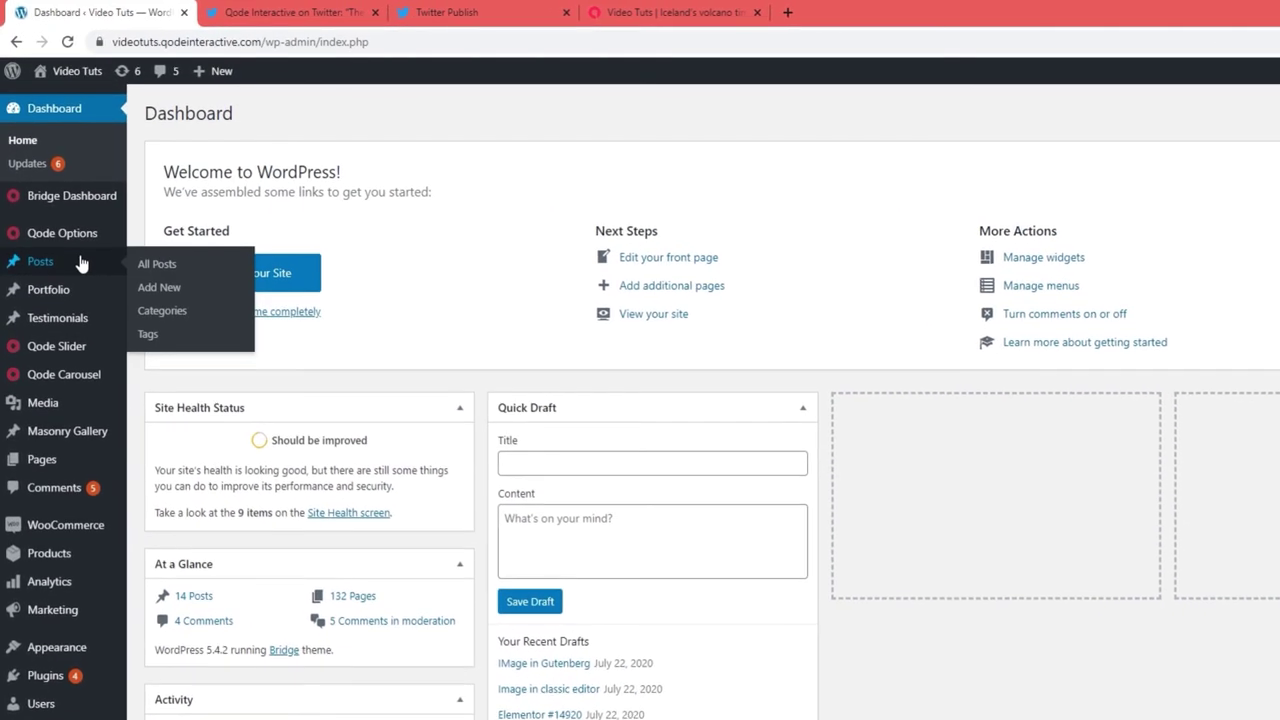
{"action": "left_click", "coordinate": [149, 285]}
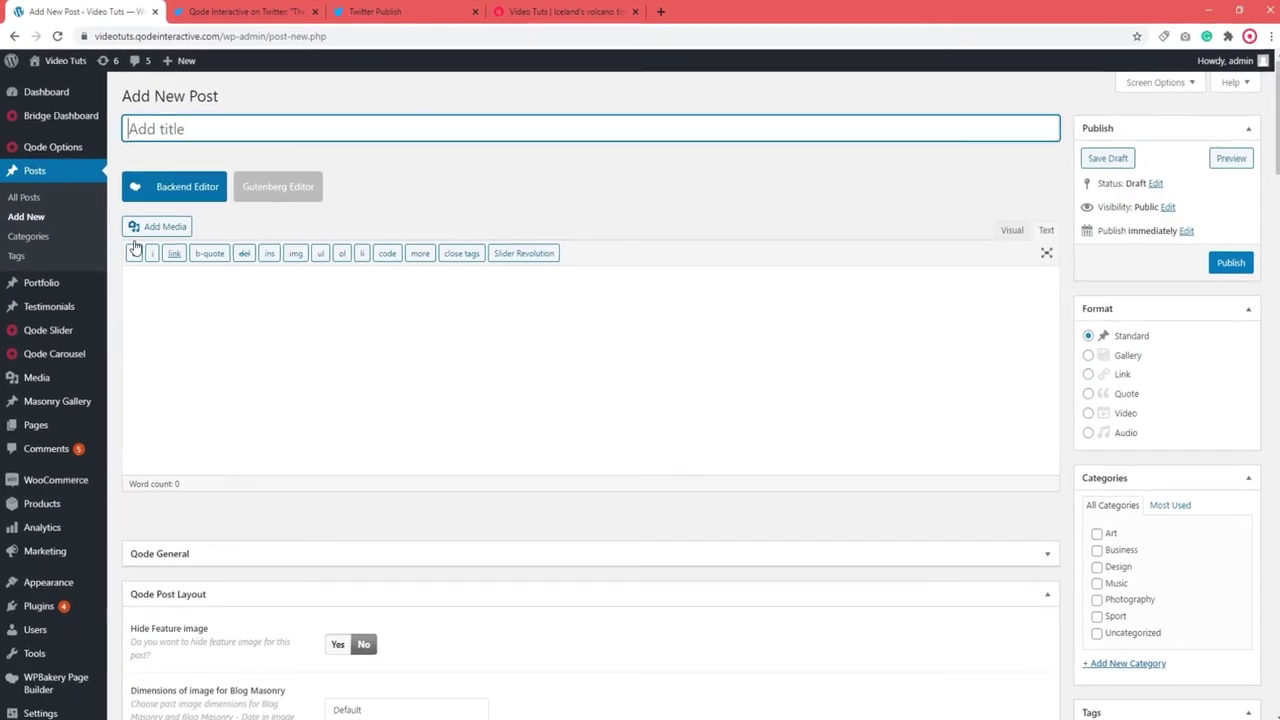
{"action": "left_click", "coordinate": [156, 188]}
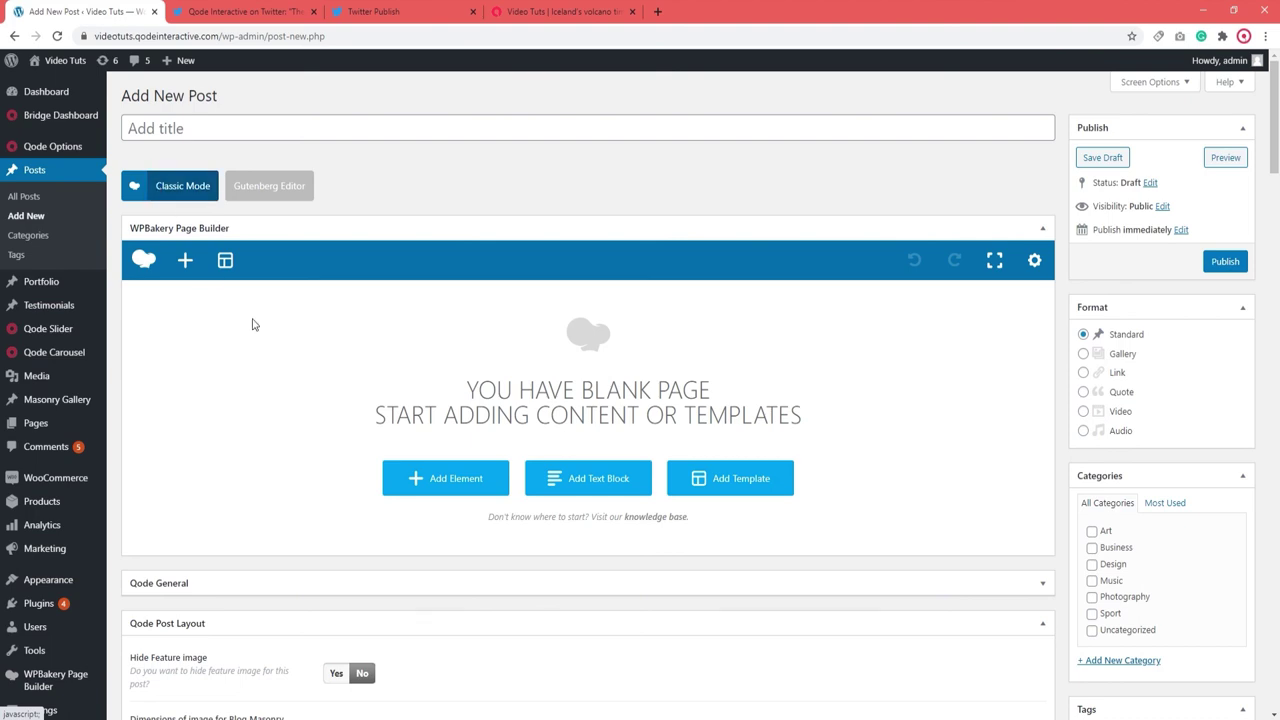
{"action": "left_click", "coordinate": [409, 478]}
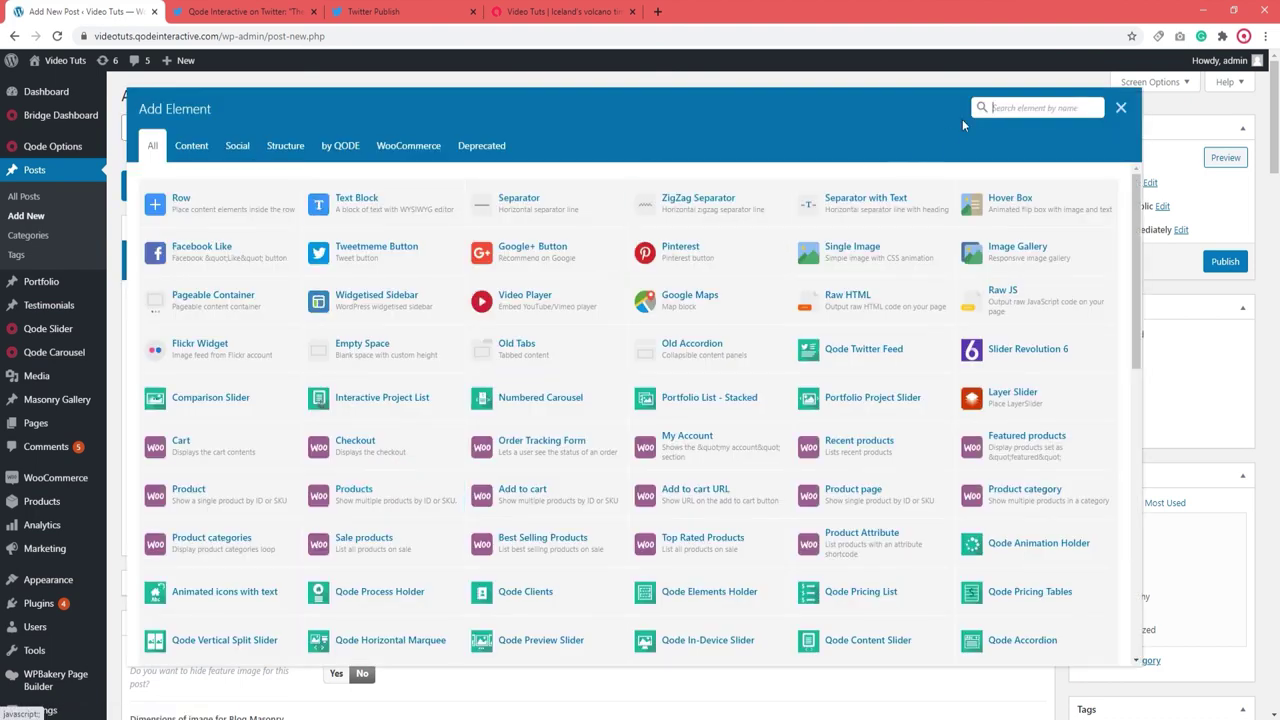
{"action": "type", "text": "Qode"}
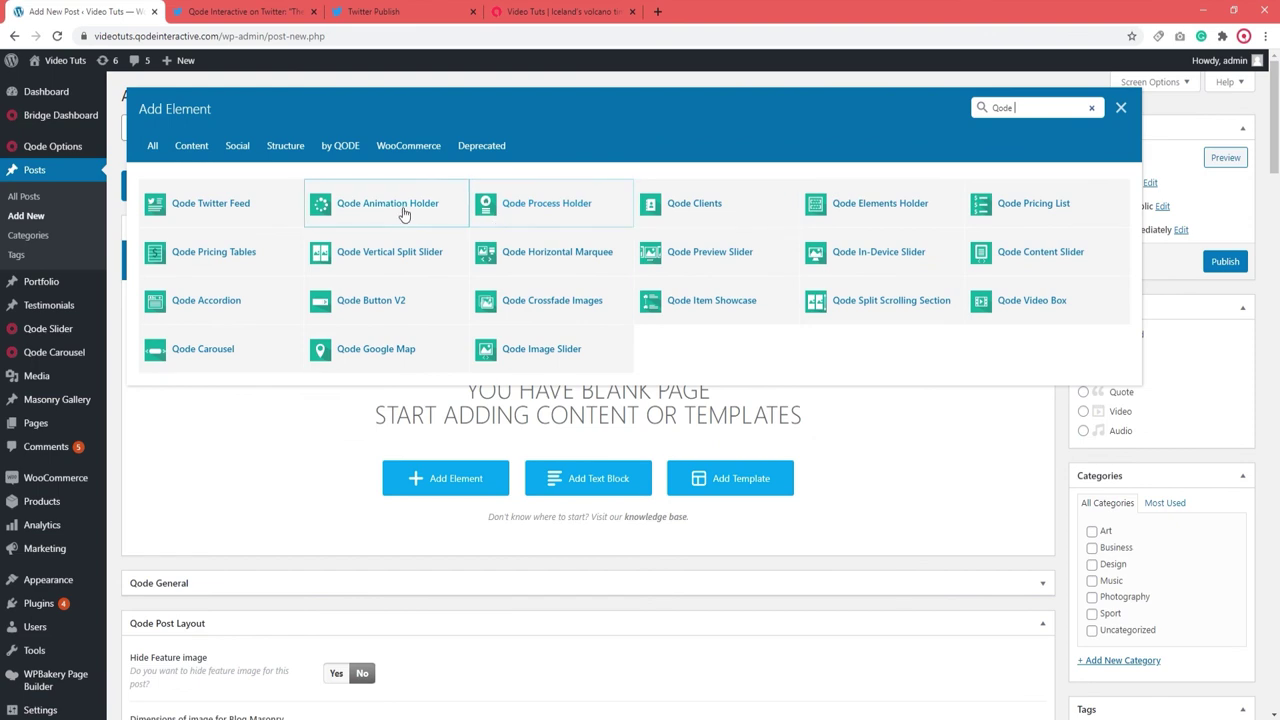
{"action": "left_click", "coordinate": [252, 206]}
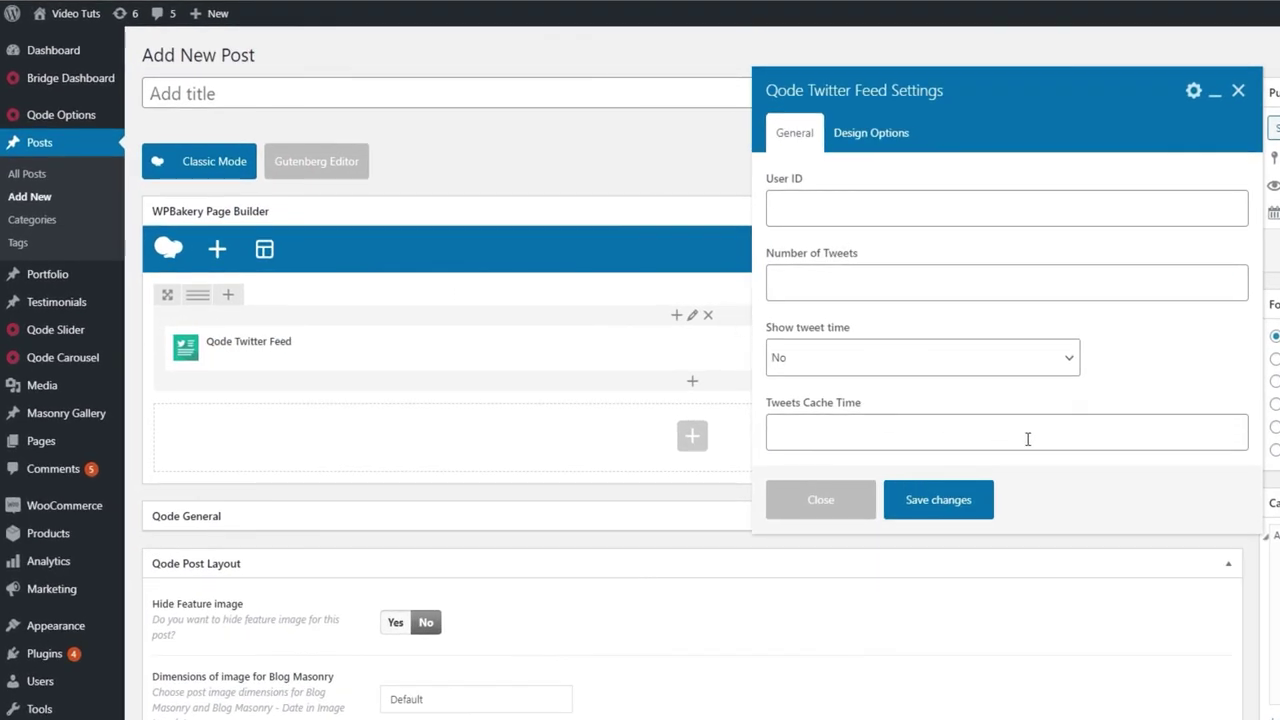
Set the Qode Twitter Feed to 2 tweets with Show tweet time Yes and save the settings
{"action": "left_click", "coordinate": [878, 285]}
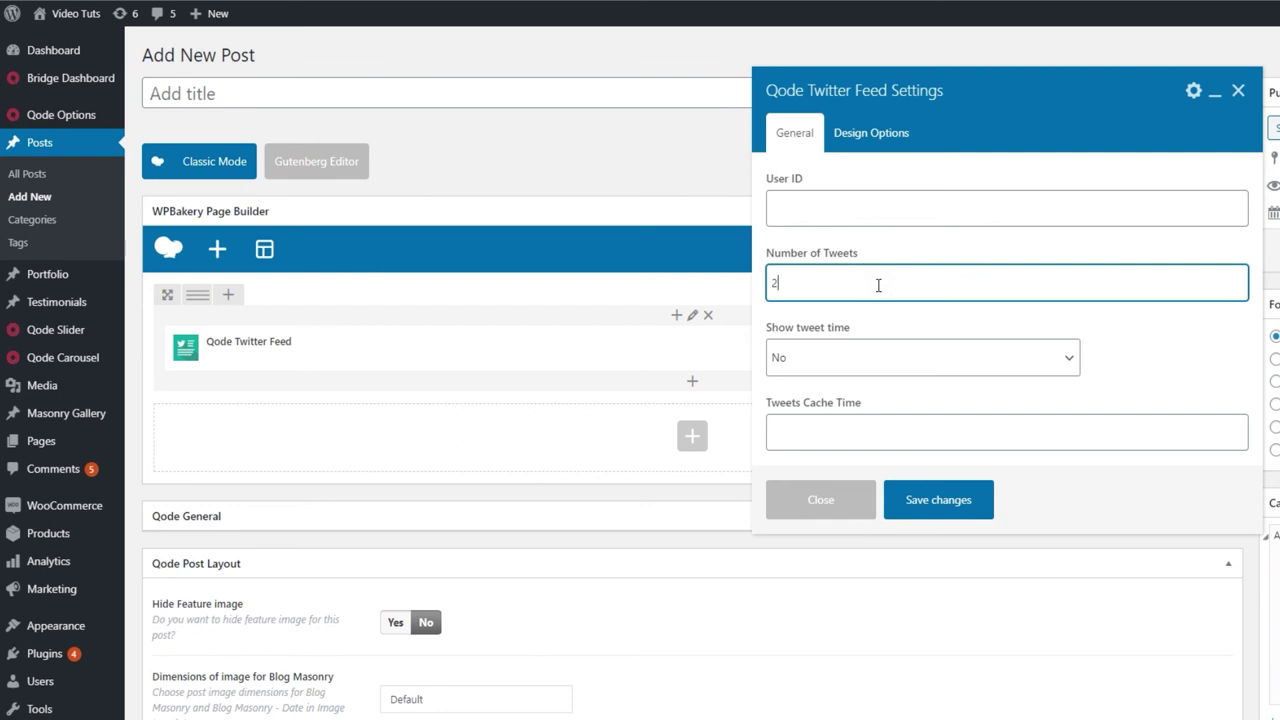
{"action": "left_click", "coordinate": [860, 357]}
{"action": "left_click", "coordinate": [850, 400]}
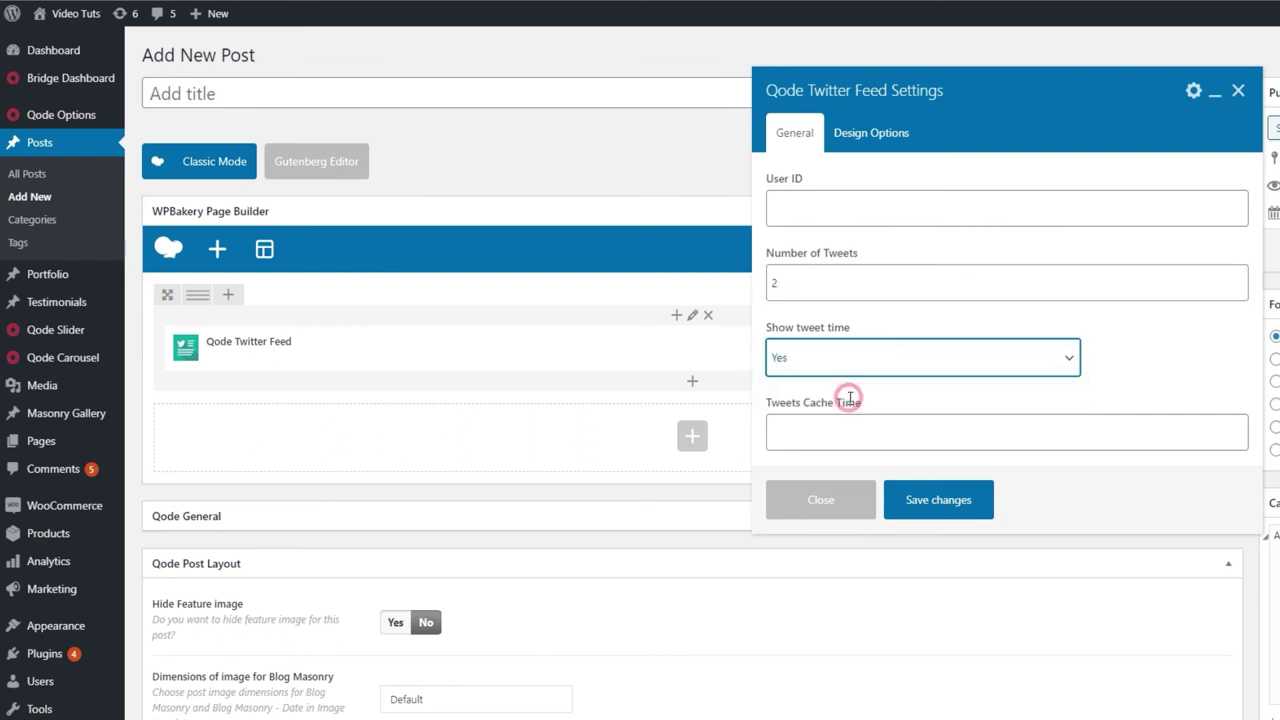
{"action": "left_click", "coordinate": [866, 145]}
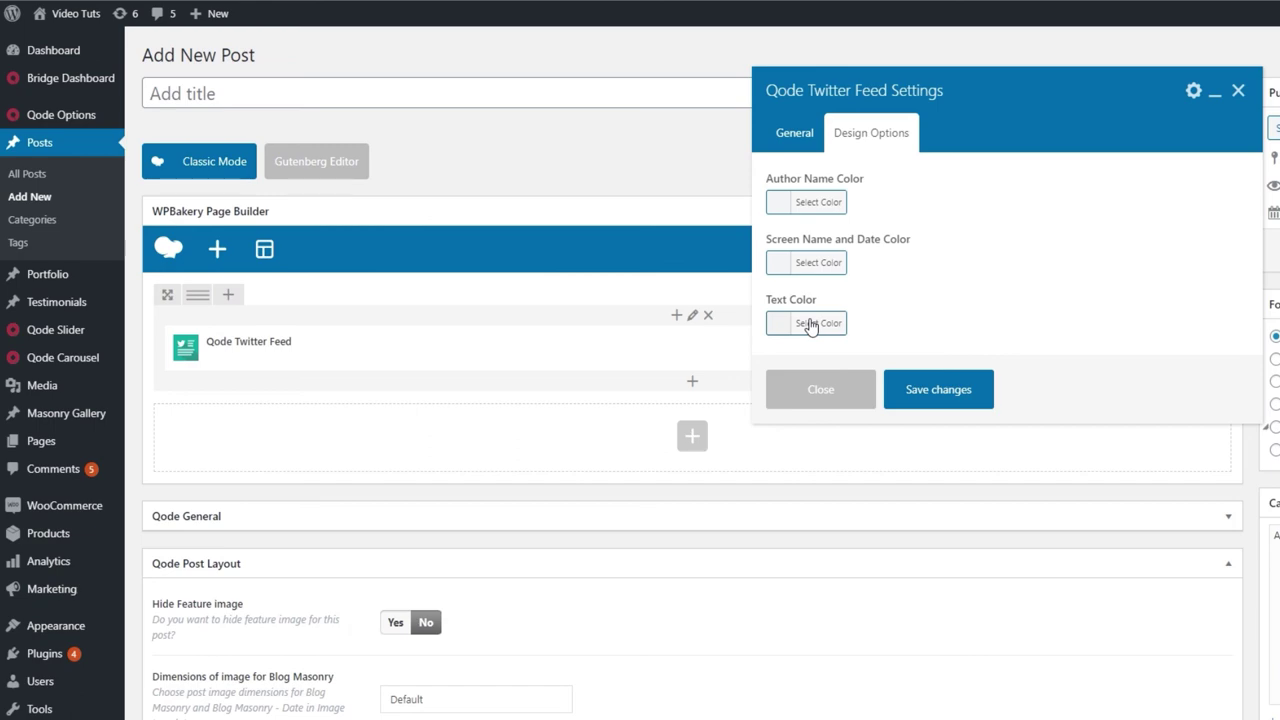
{"action": "left_click", "coordinate": [938, 389]}
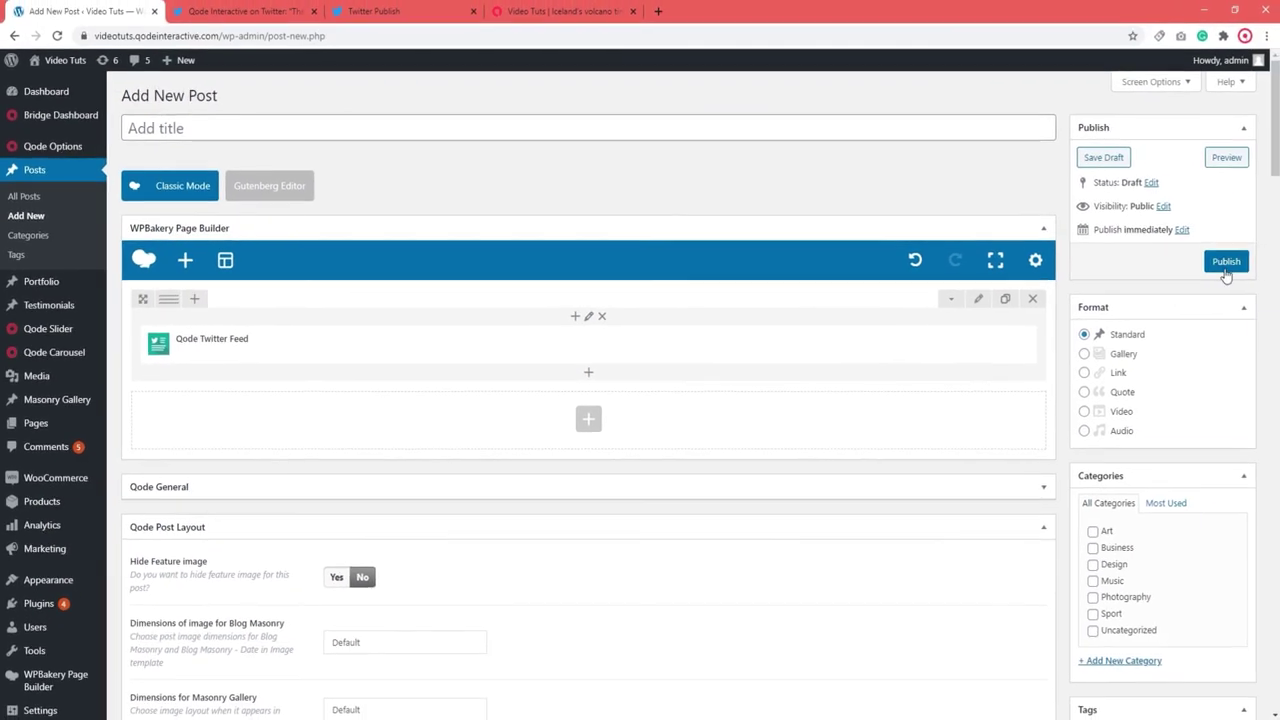
Publish the untitled Qode Twitter Feed post and open its live permalink
{"action": "left_click", "coordinate": [1224, 264]}
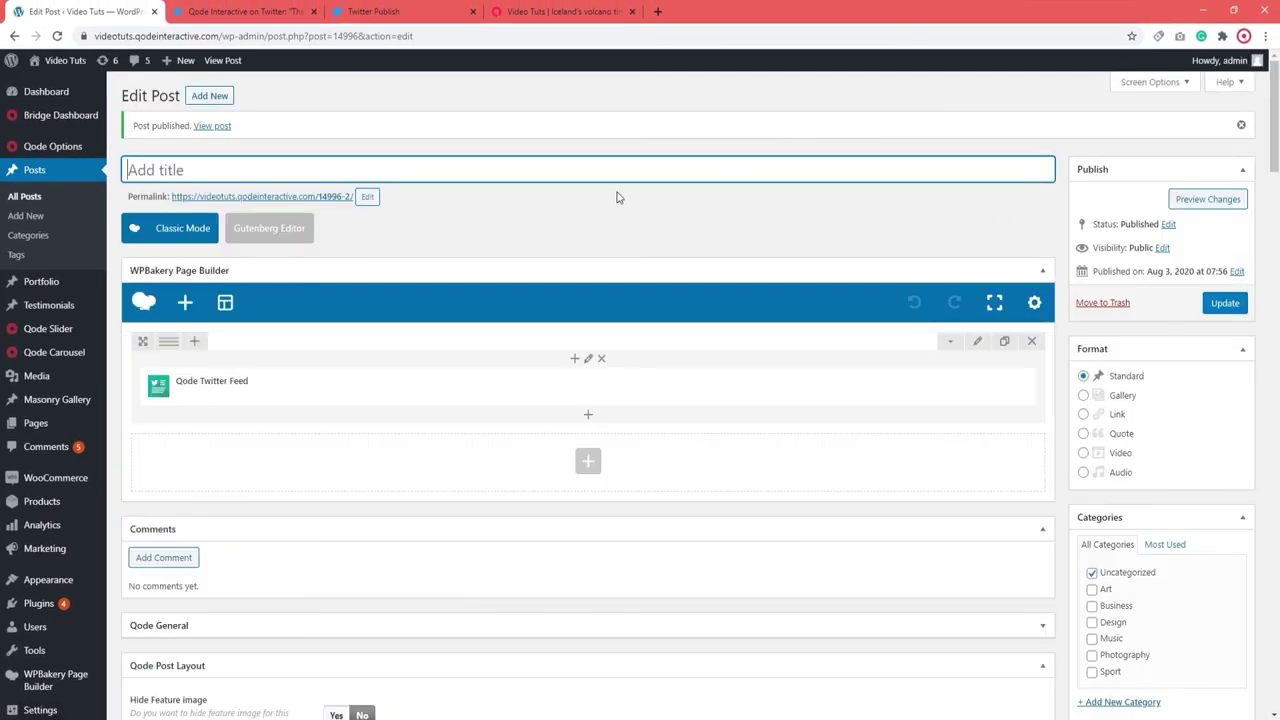
{"action": "left_click", "coordinate": [252, 196]}
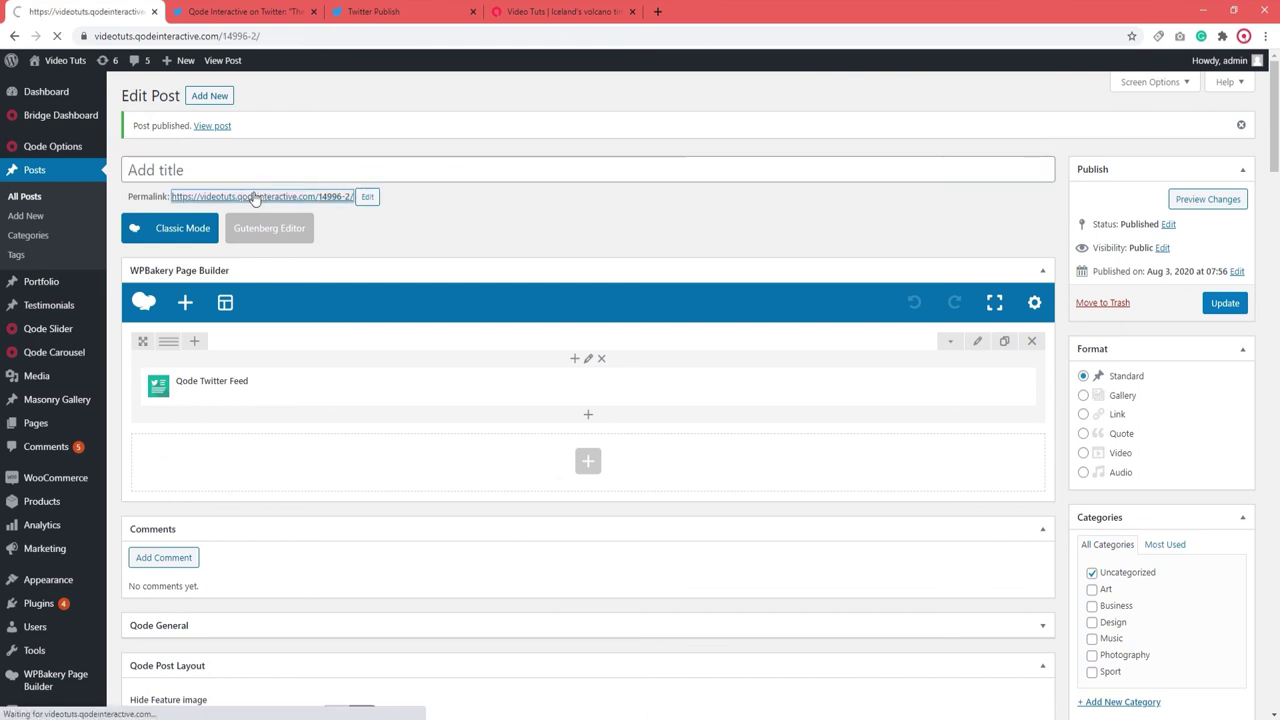